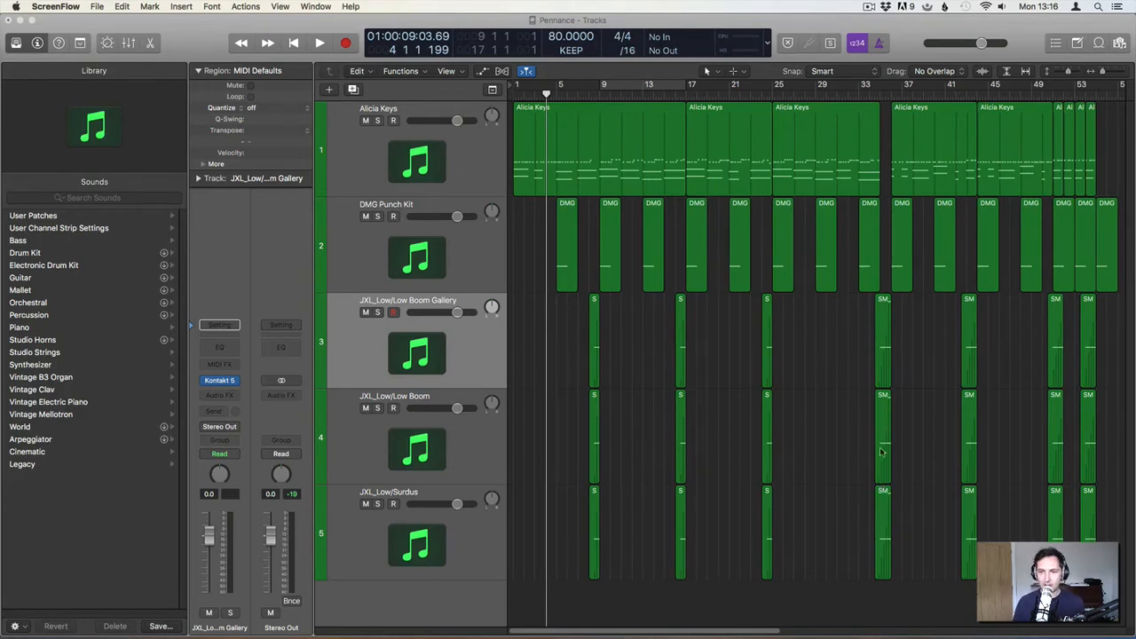
pyautogui.click(588, 170)
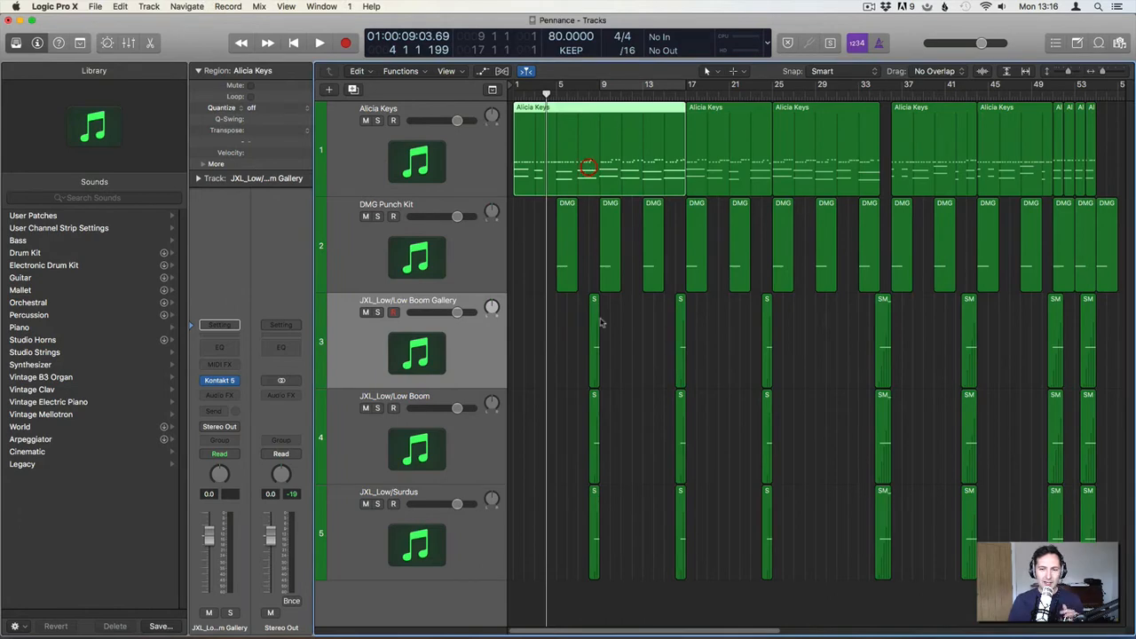
pyautogui.press('e')
pyautogui.click(641, 583)
pyautogui.press('z')
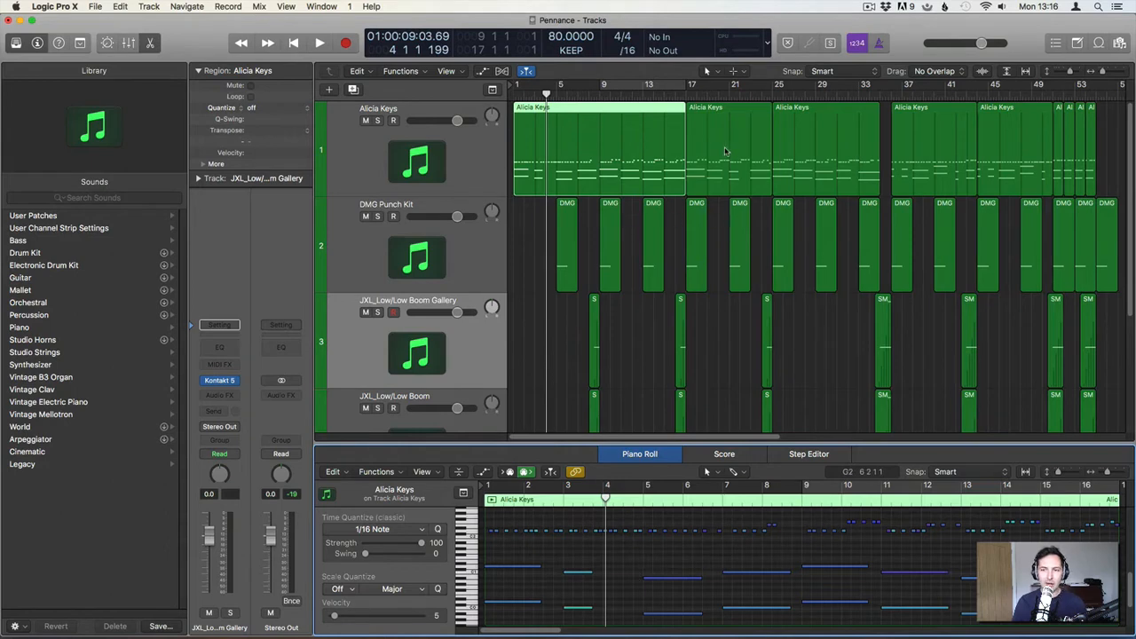
pyautogui.click(821, 360)
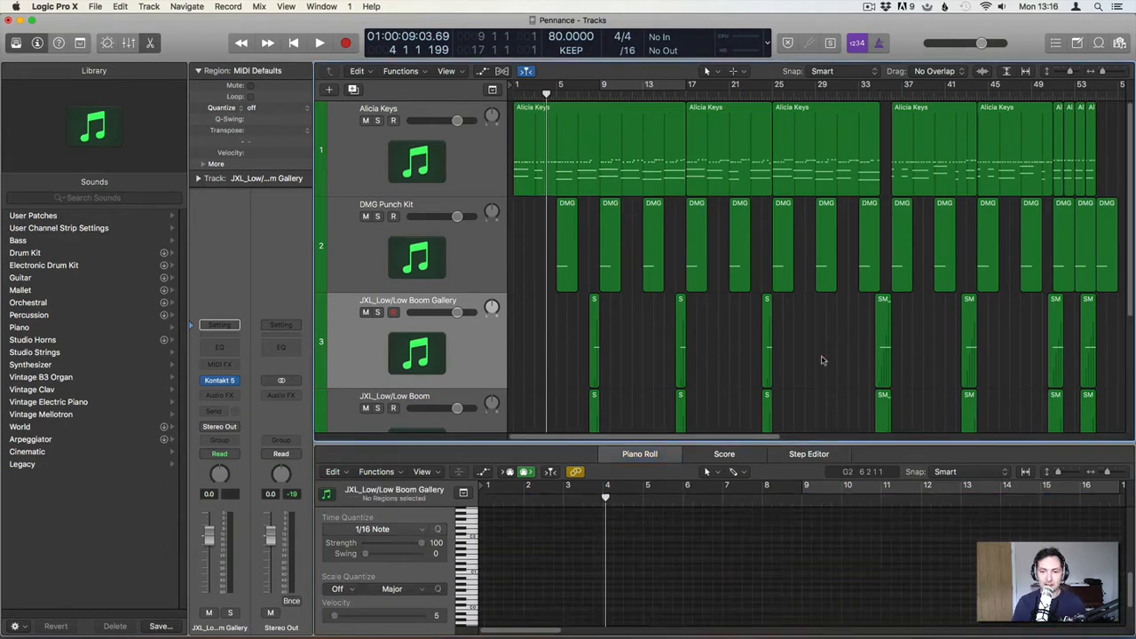
pyautogui.press('e')
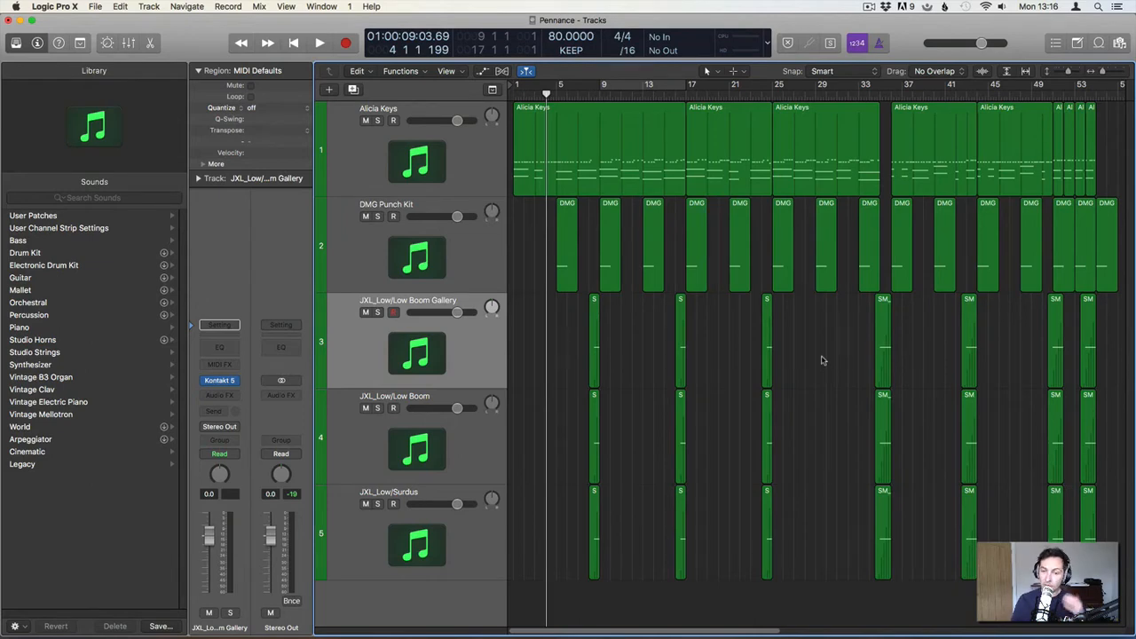
# Open the first Alicia Keys region in the Piano Roll.
pyautogui.click(566, 142)
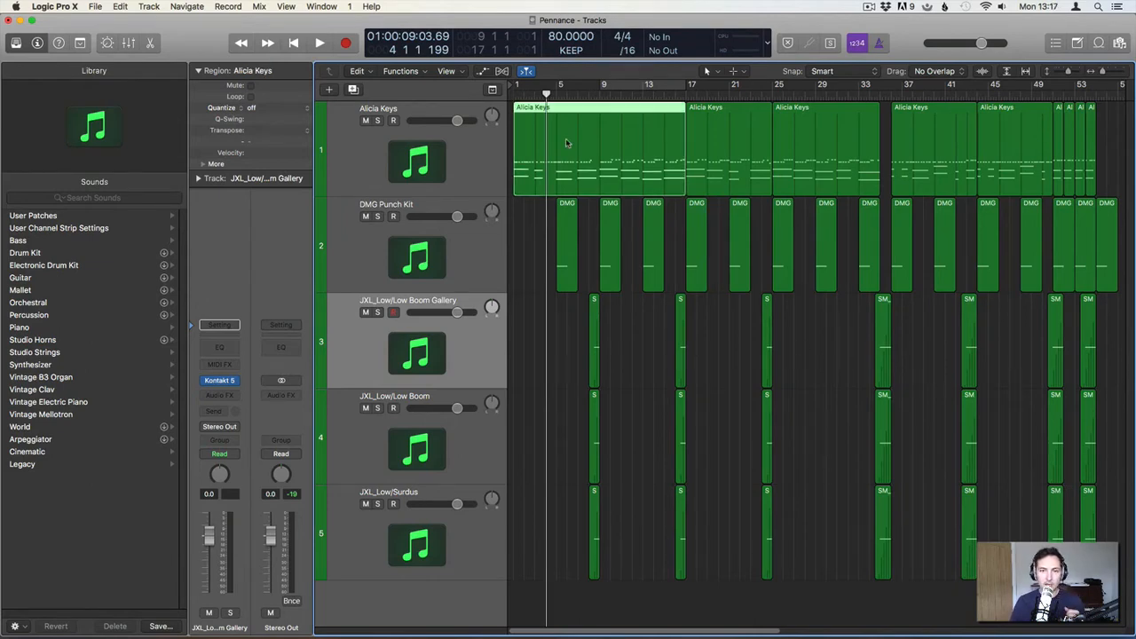
pyautogui.press('e')
pyautogui.scroll(-2, 607, 612)
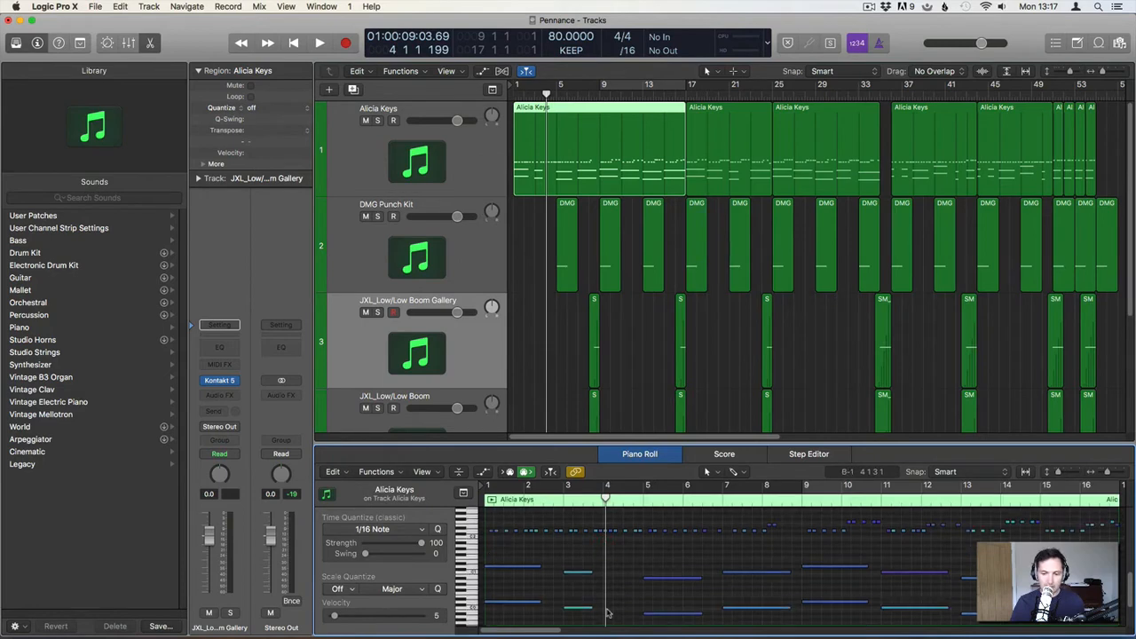
# Audition the bass notes of the first Alicia Keys region one after another from bar 1 to about bar 13.
pyautogui.click(509, 567)
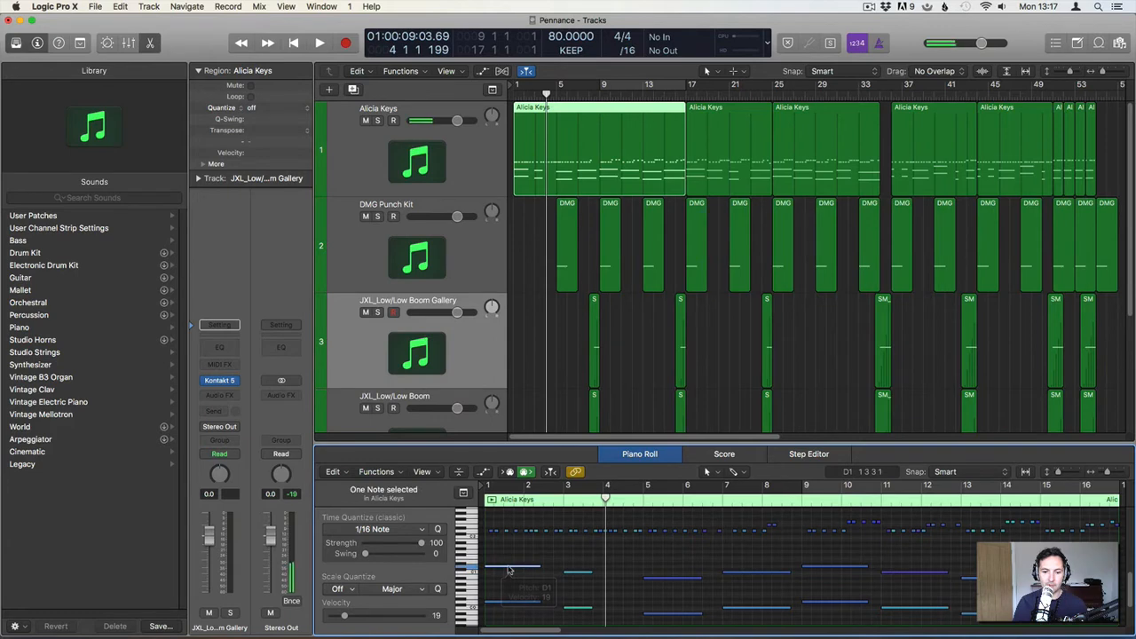
pyautogui.click(583, 574)
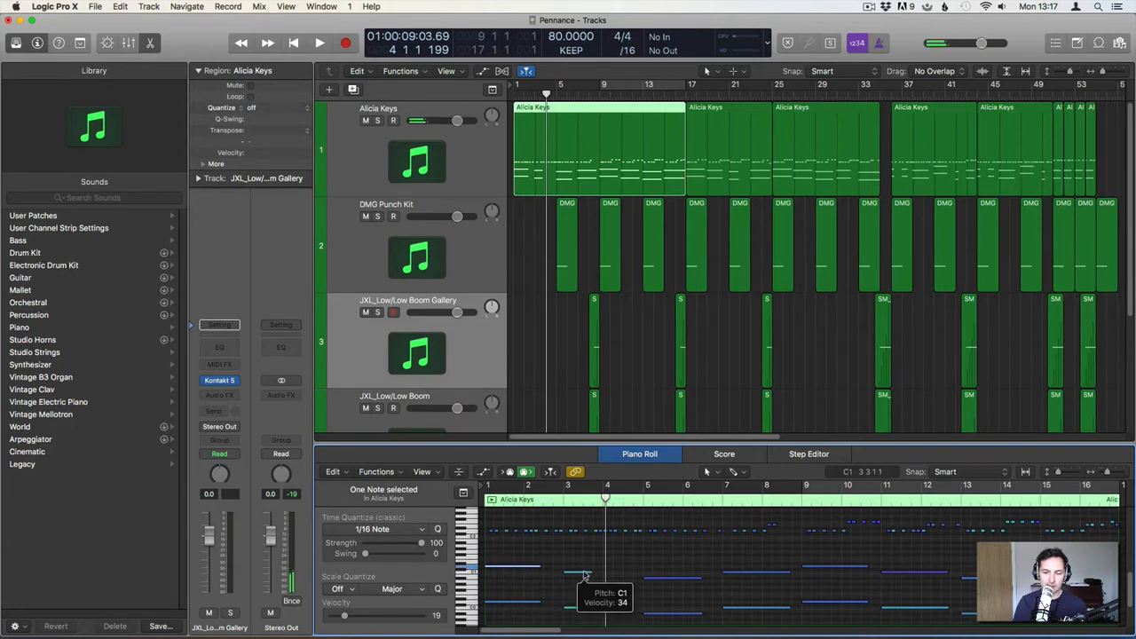
pyautogui.click(667, 578)
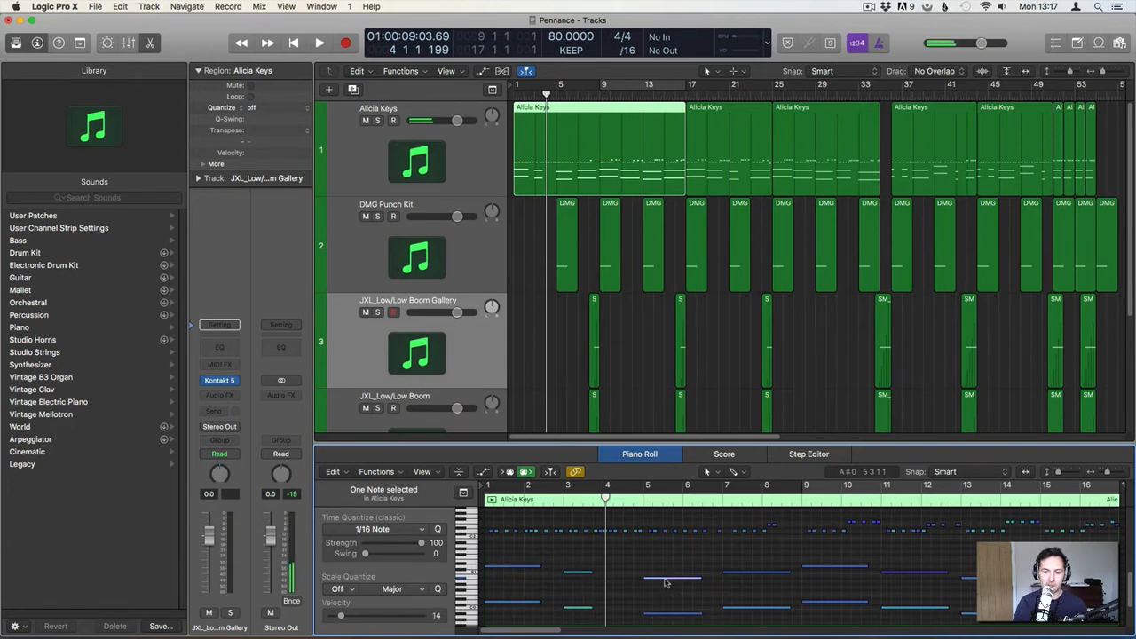
pyautogui.click(732, 575)
pyautogui.click(839, 567)
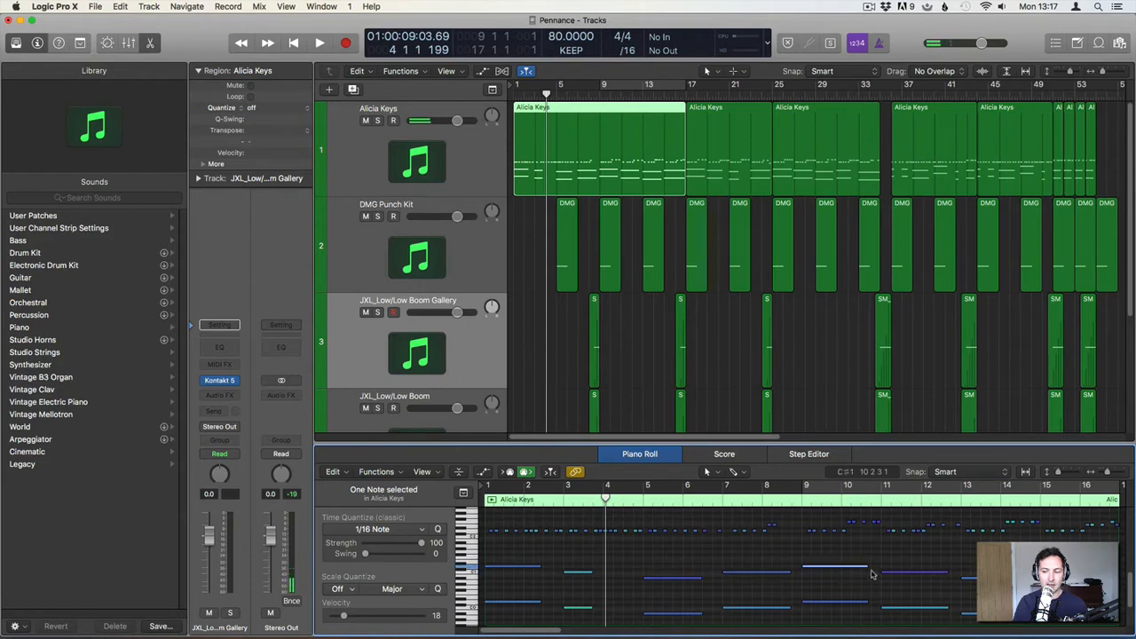
pyautogui.click(921, 580)
pyautogui.click(908, 571)
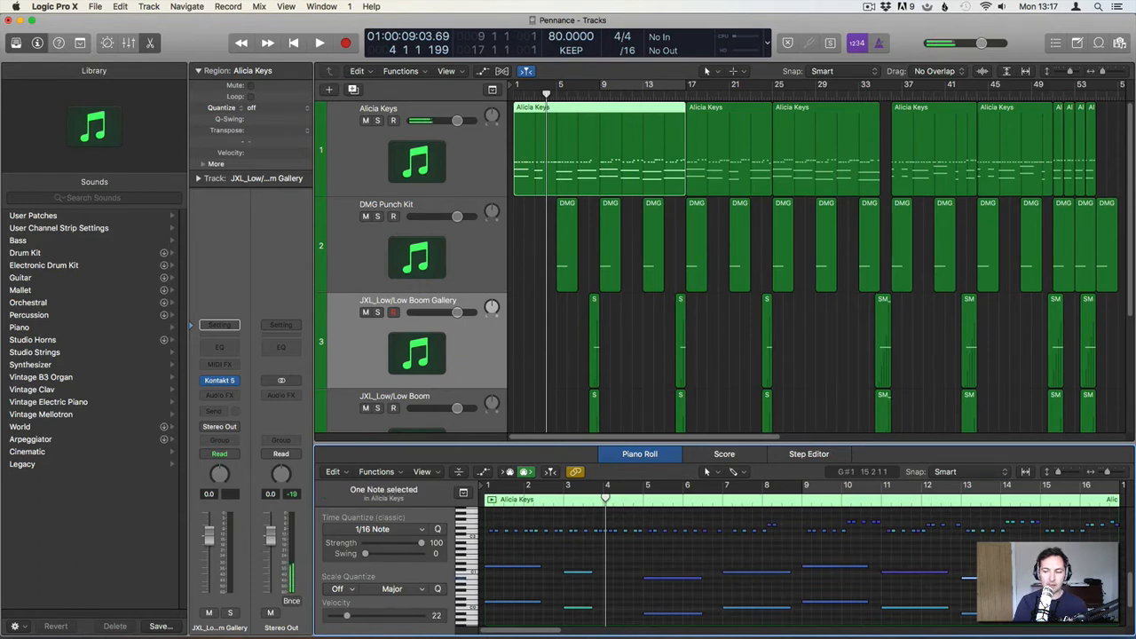
pyautogui.click(894, 553)
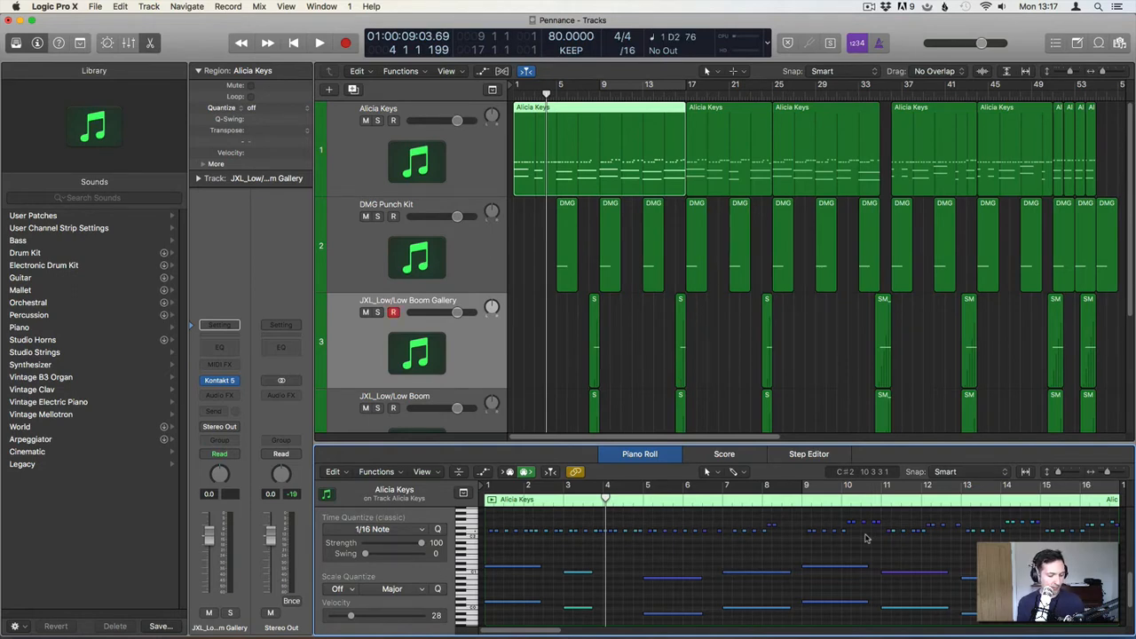
# Select all repeated B1 notes on the Alicia Keys track and the group of higher notes around bar 10 for inspection.
pyautogui.click(425, 154)
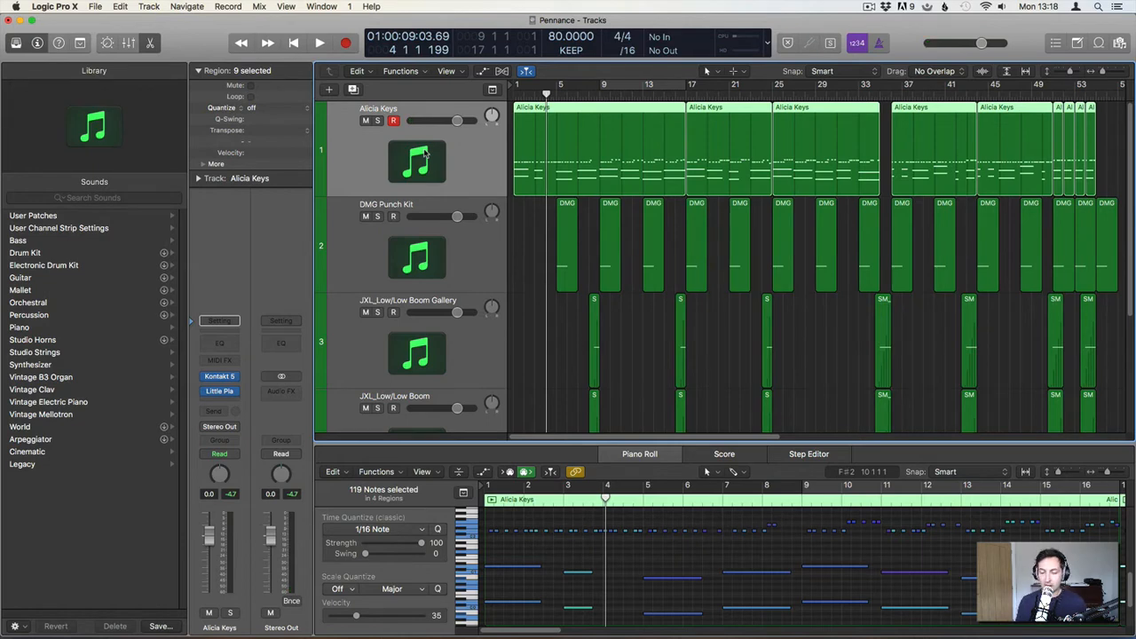
pyautogui.click(472, 538)
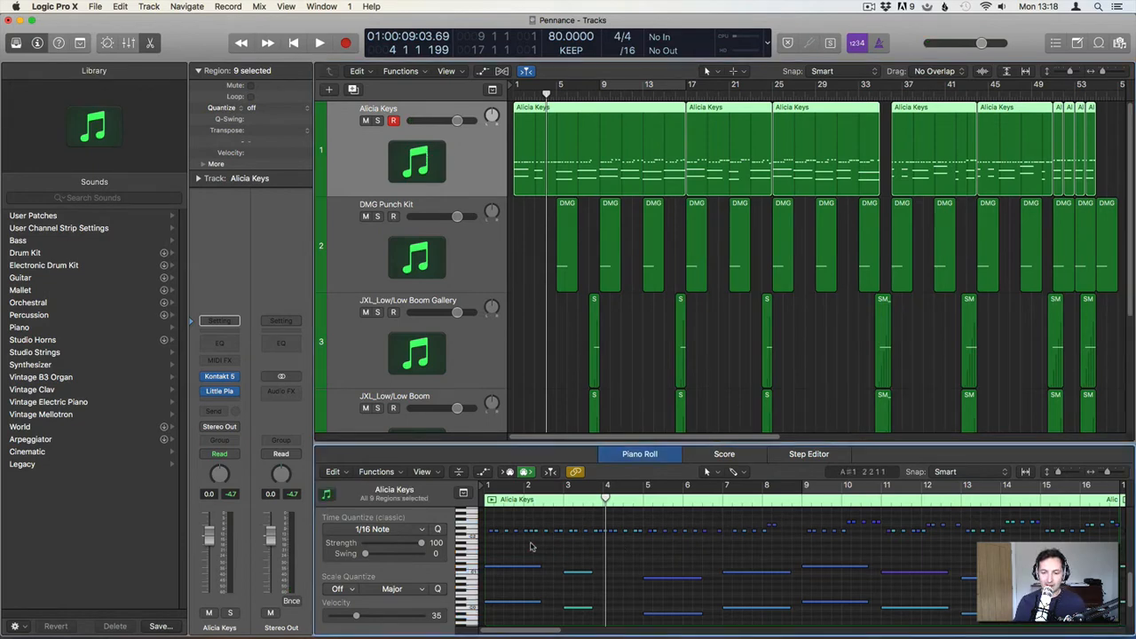
pyautogui.click(472, 532)
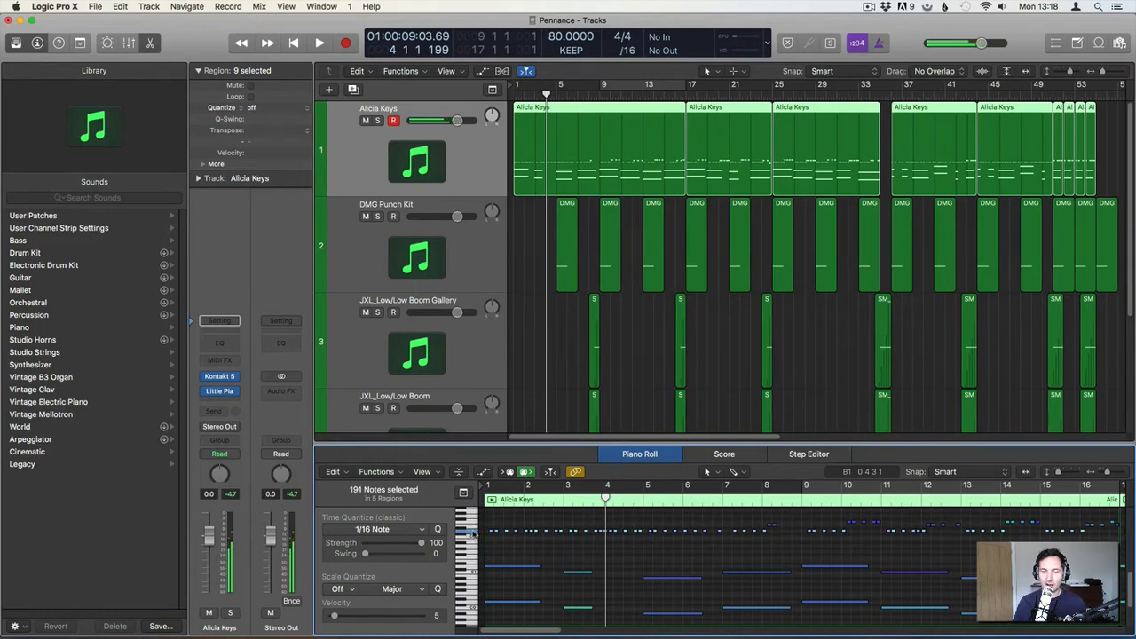
pyautogui.moveTo(766, 517); pyautogui.dragTo(882, 525)
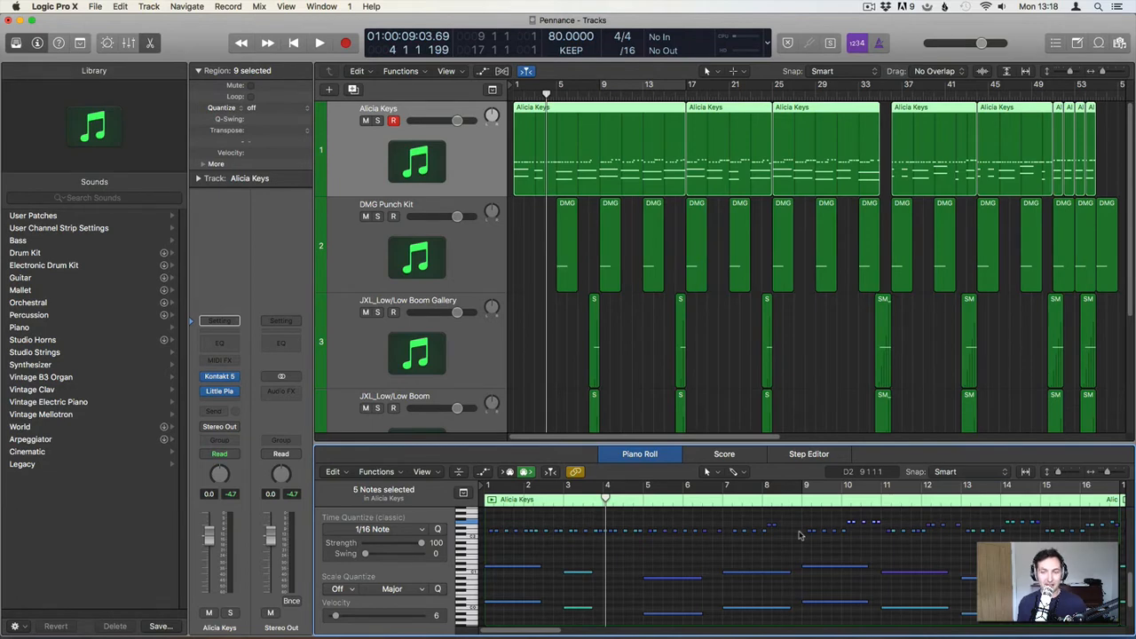
# Listen to the arrangement from the beginning to about bar 18 and briefly from around bar 36.
pyautogui.press('Return')
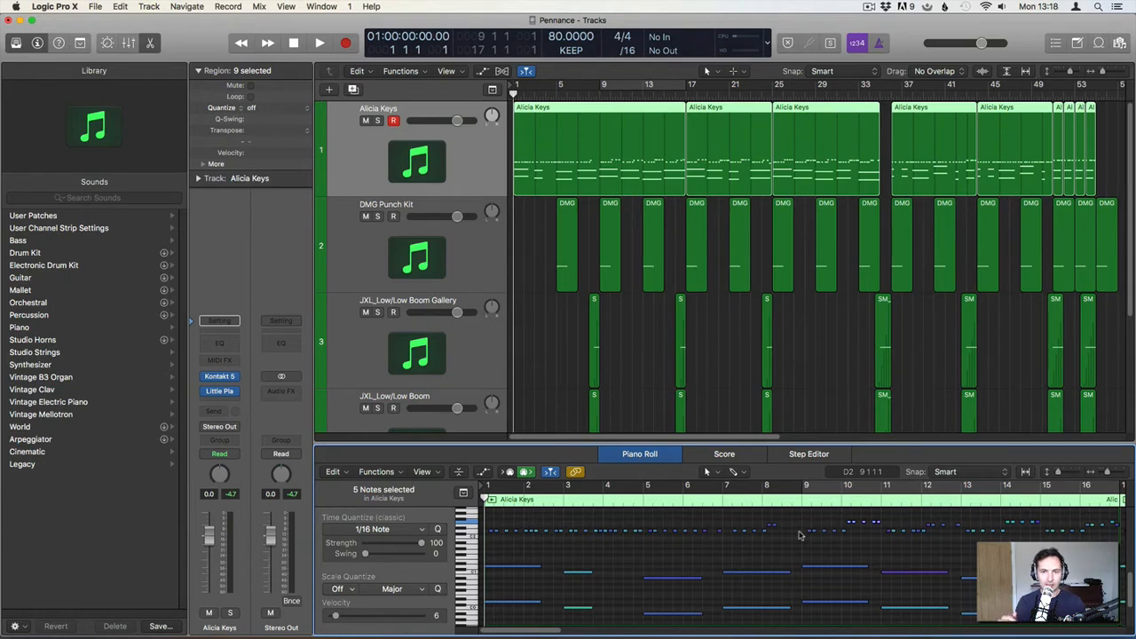
pyautogui.press('space')
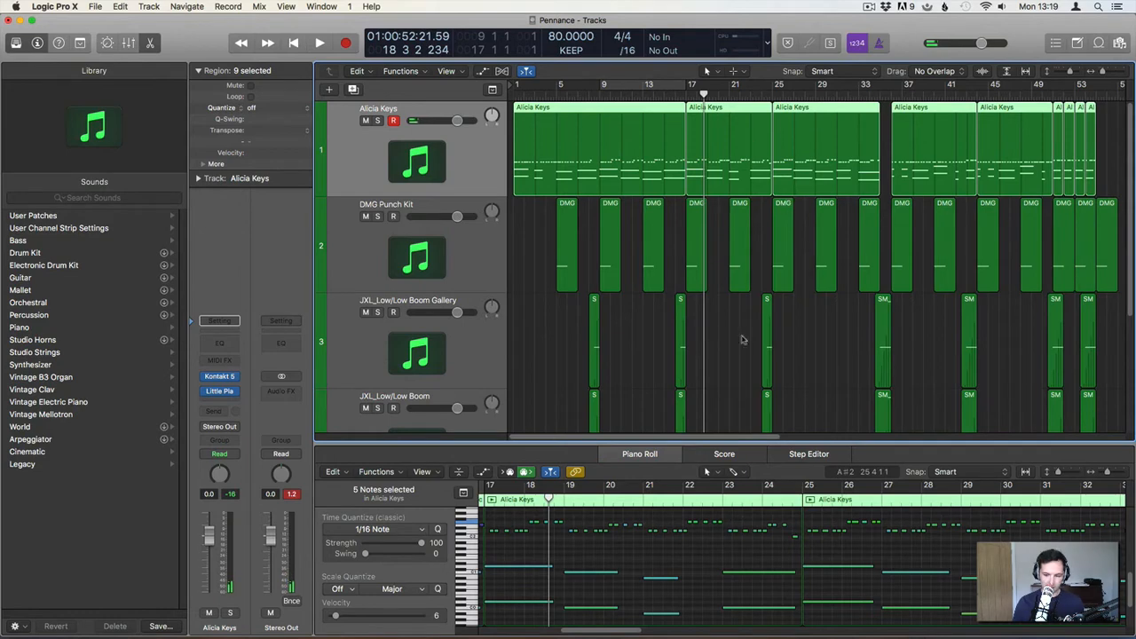
pyautogui.click(704, 555)
pyautogui.press('z')
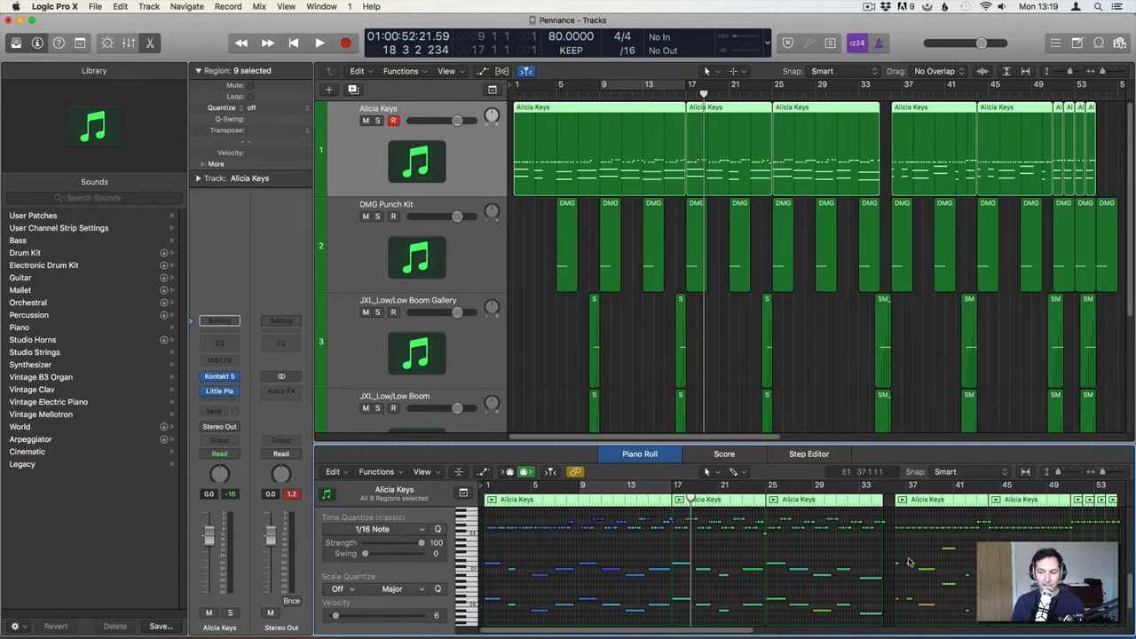
pyautogui.click(892, 497)
pyautogui.press('space')
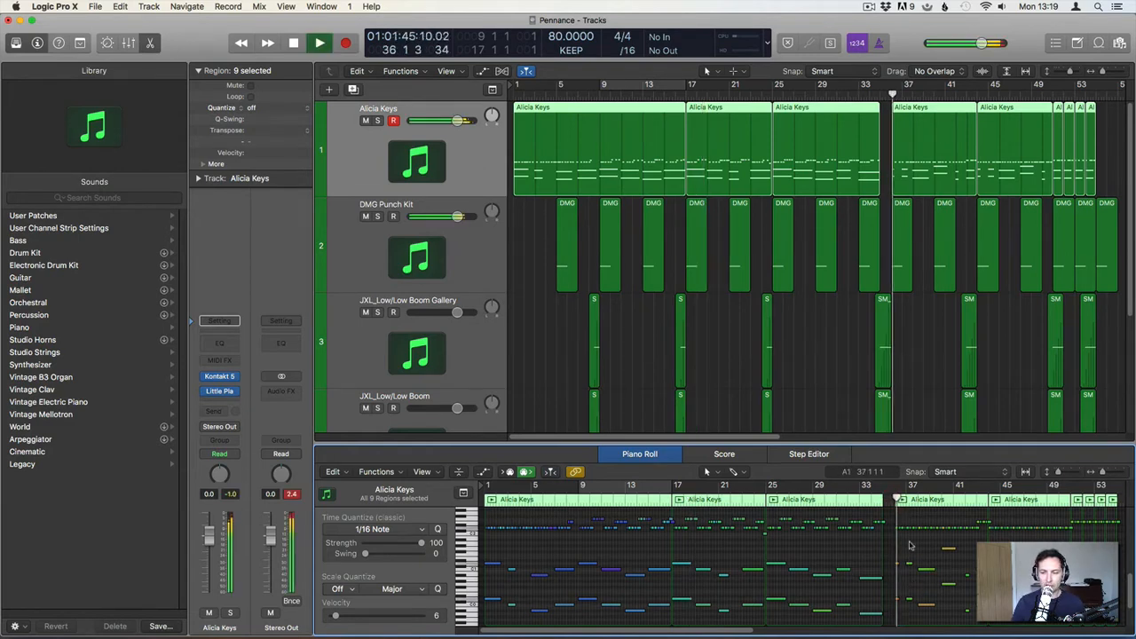
pyautogui.press('space')
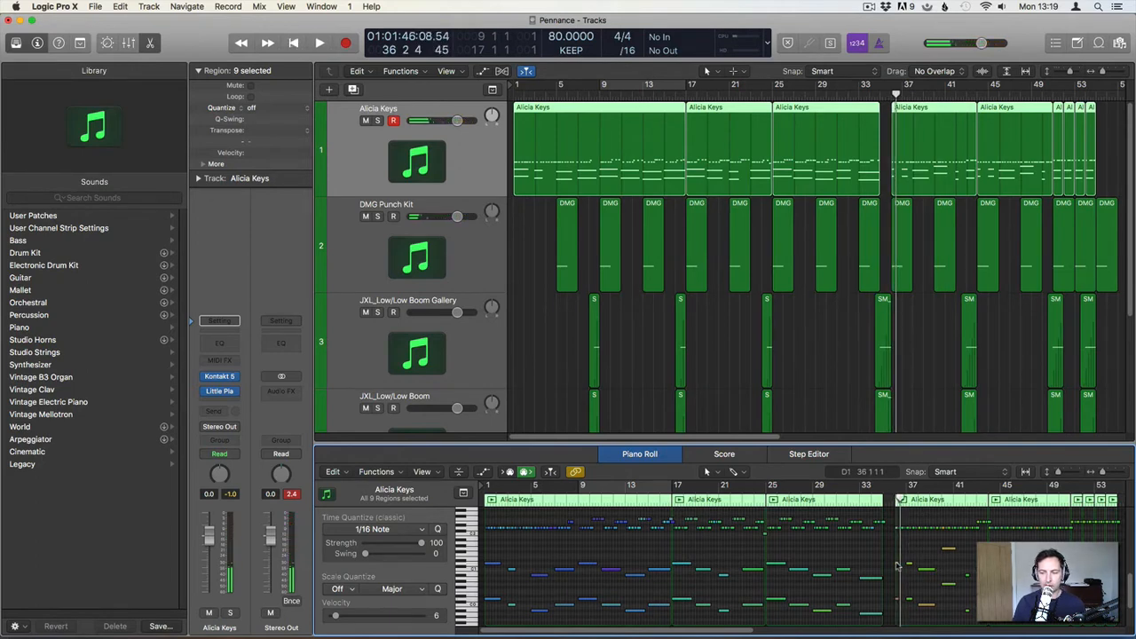
# Audition the bass notes between bars 36 and 42 of the Alicia Keys part and place the playhead just before bar 36.
pyautogui.click(898, 564)
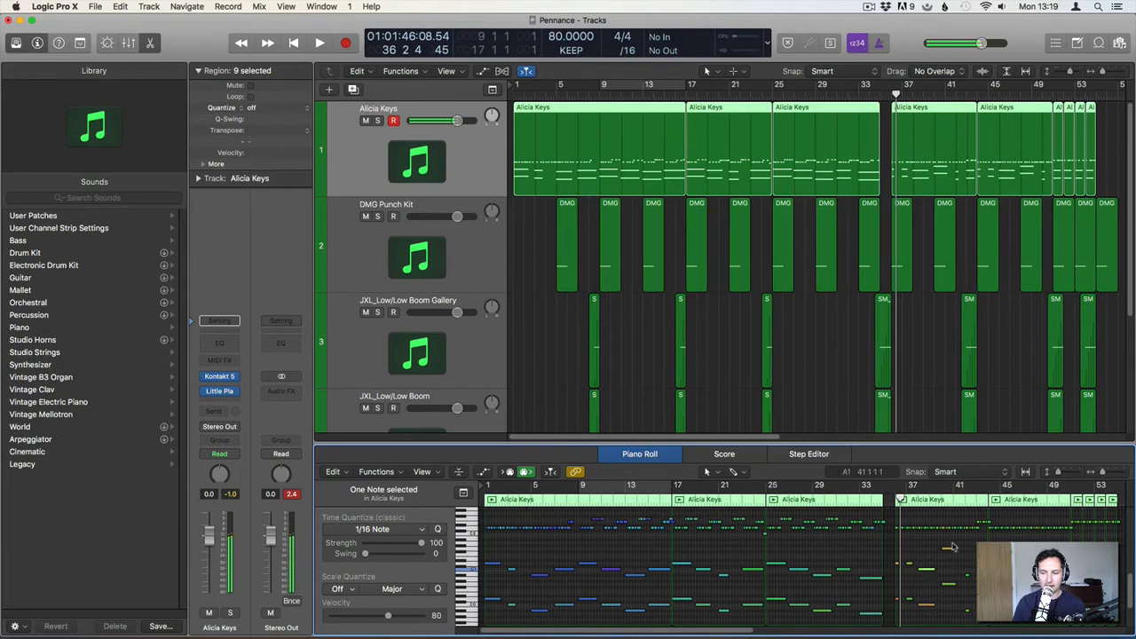
pyautogui.click(947, 551)
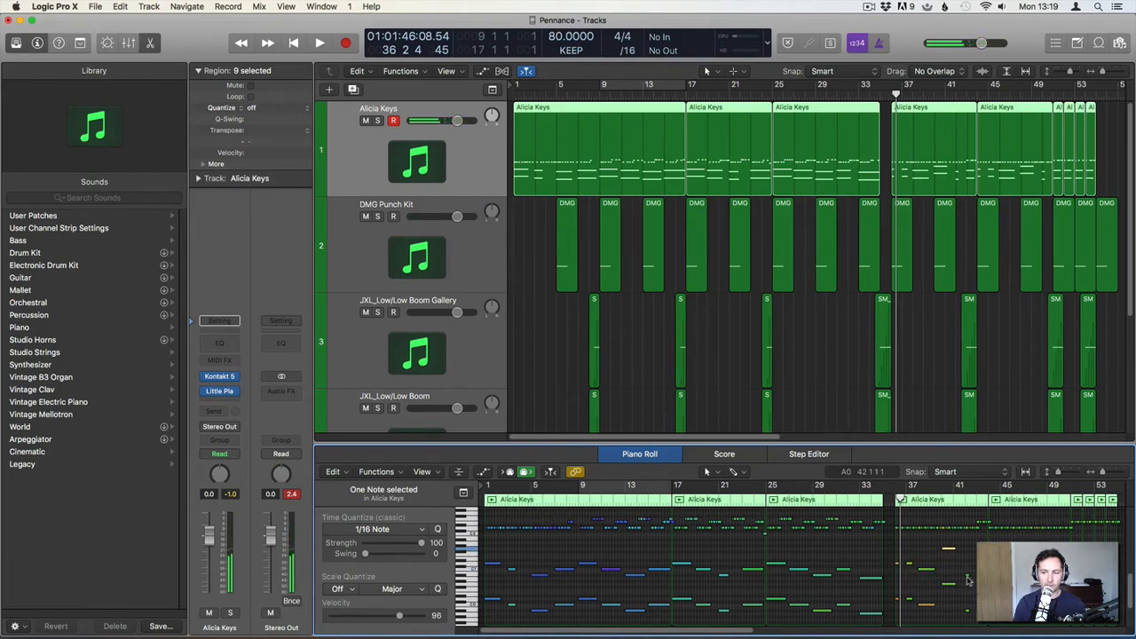
pyautogui.click(967, 580)
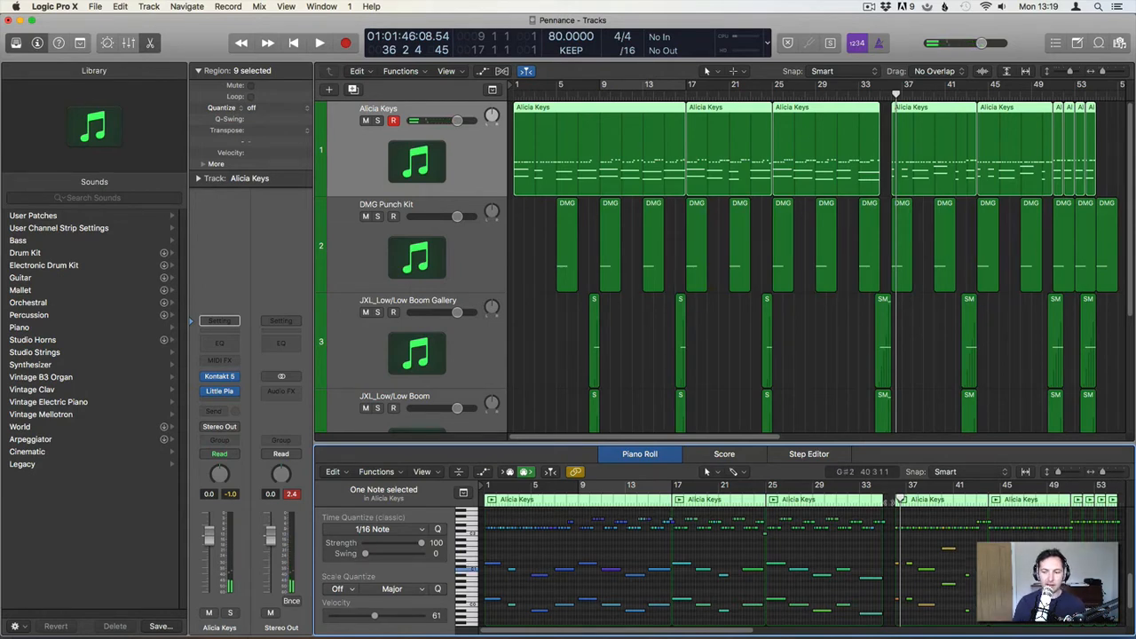
pyautogui.click(893, 494)
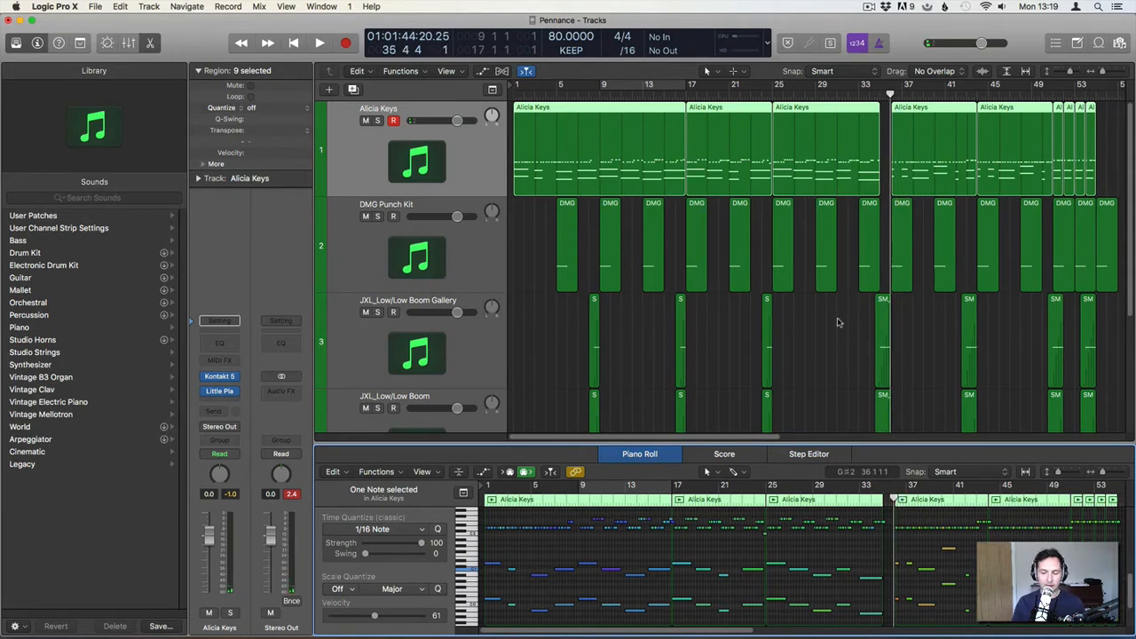
# Return the playhead to the start of the song and close the Piano Roll.
pyautogui.click(732, 341)
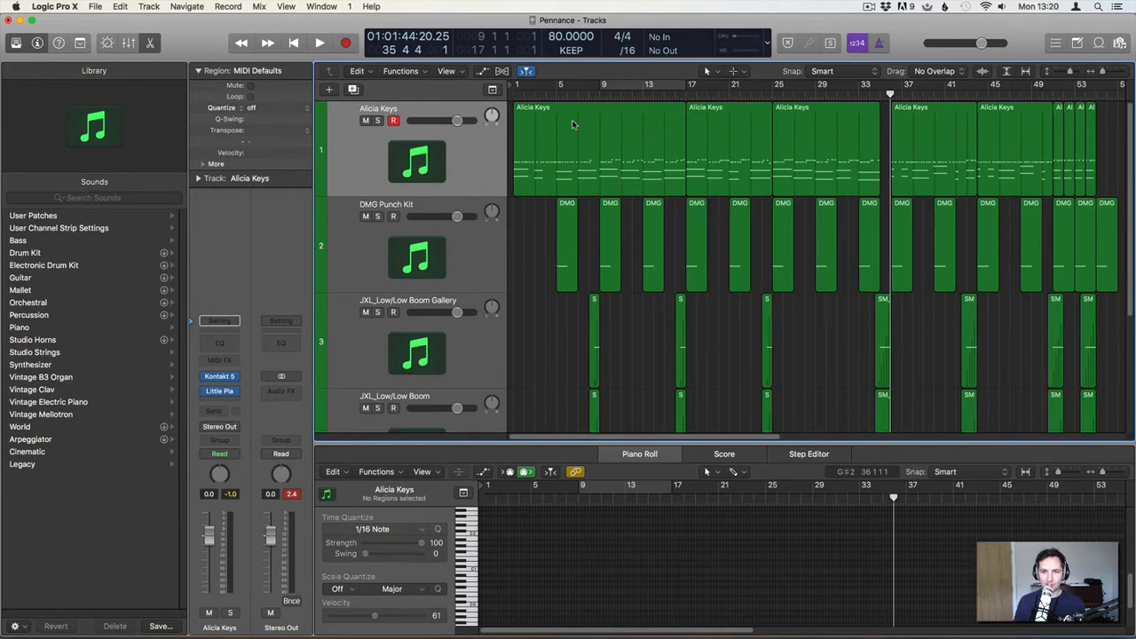
pyautogui.press('Return')
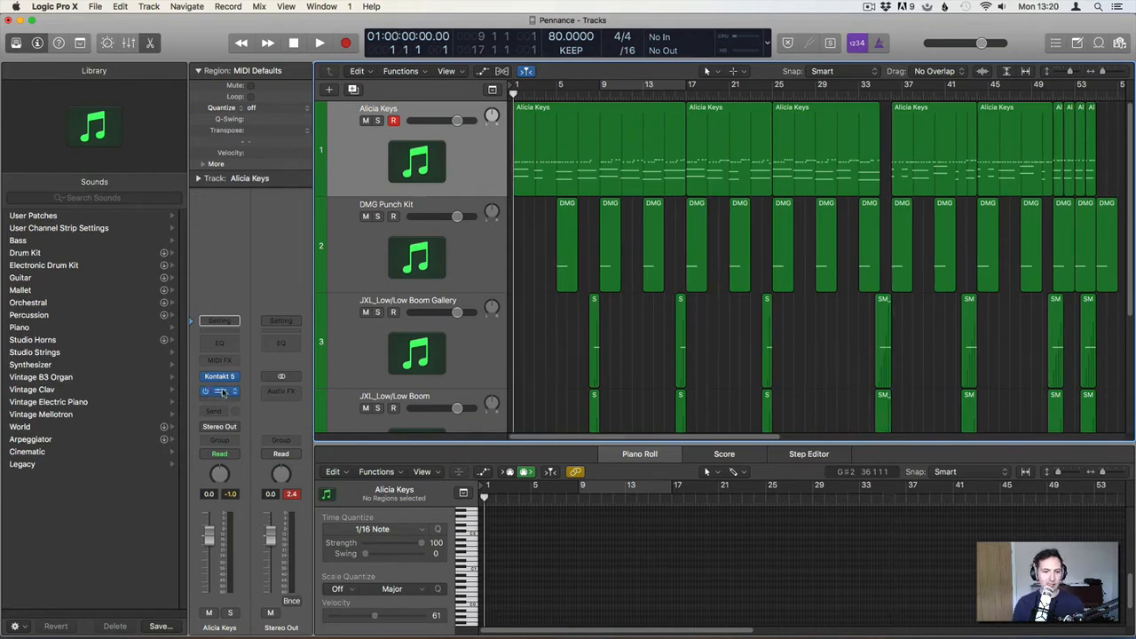
pyautogui.moveTo(216, 397)
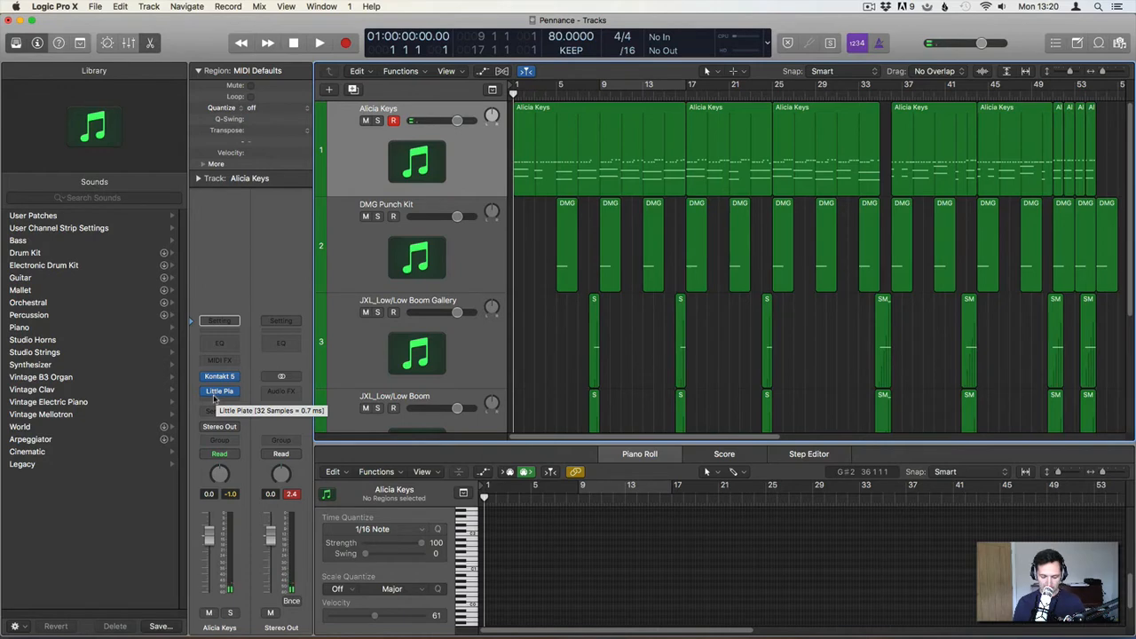
pyautogui.press('e')
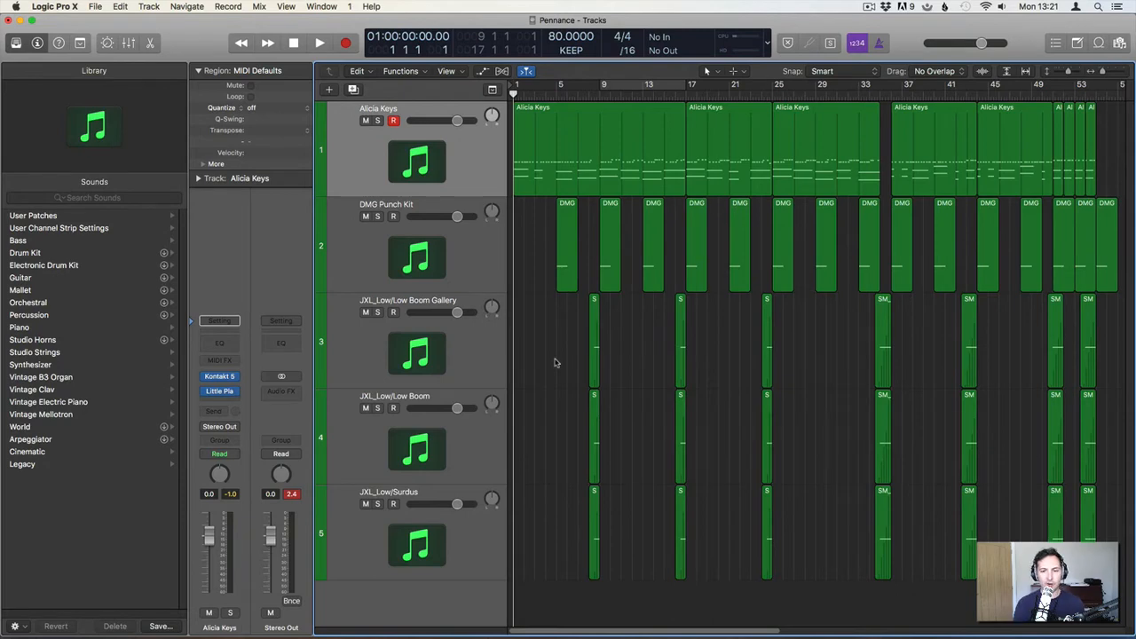
# Try to select the four drum tracks from DMG Punch Kit through JXL_Low/Surdus together.
pyautogui.click(450, 143)
pyautogui.click(438, 241)
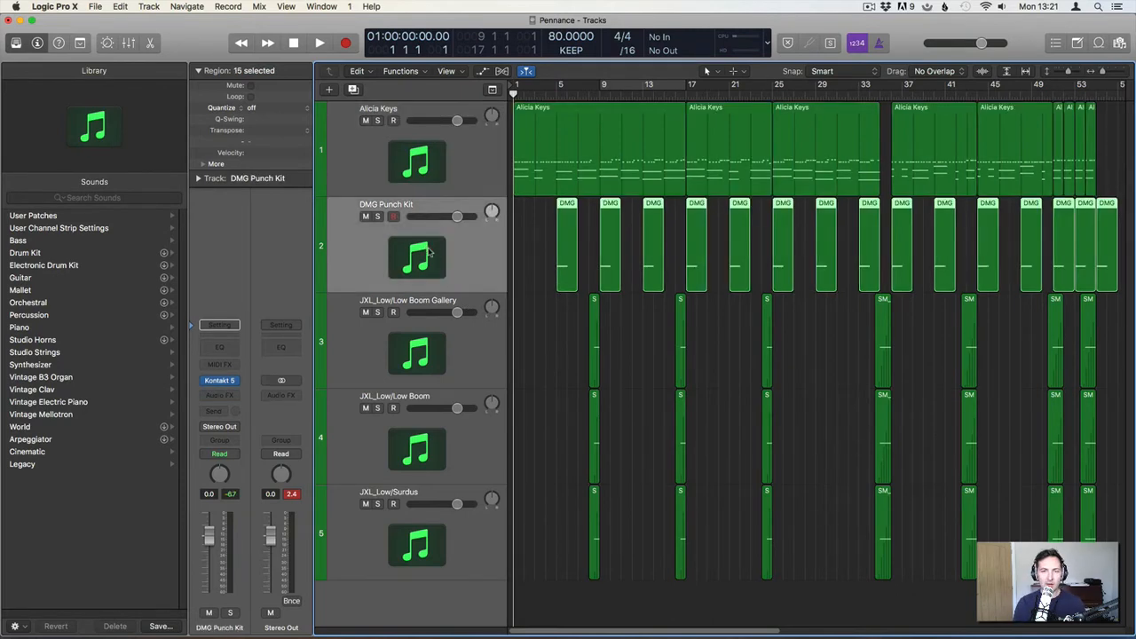
pyautogui.keyDown('shift'); pyautogui.click(437, 537); pyautogui.keyUp('shift')
pyautogui.click(430, 251)
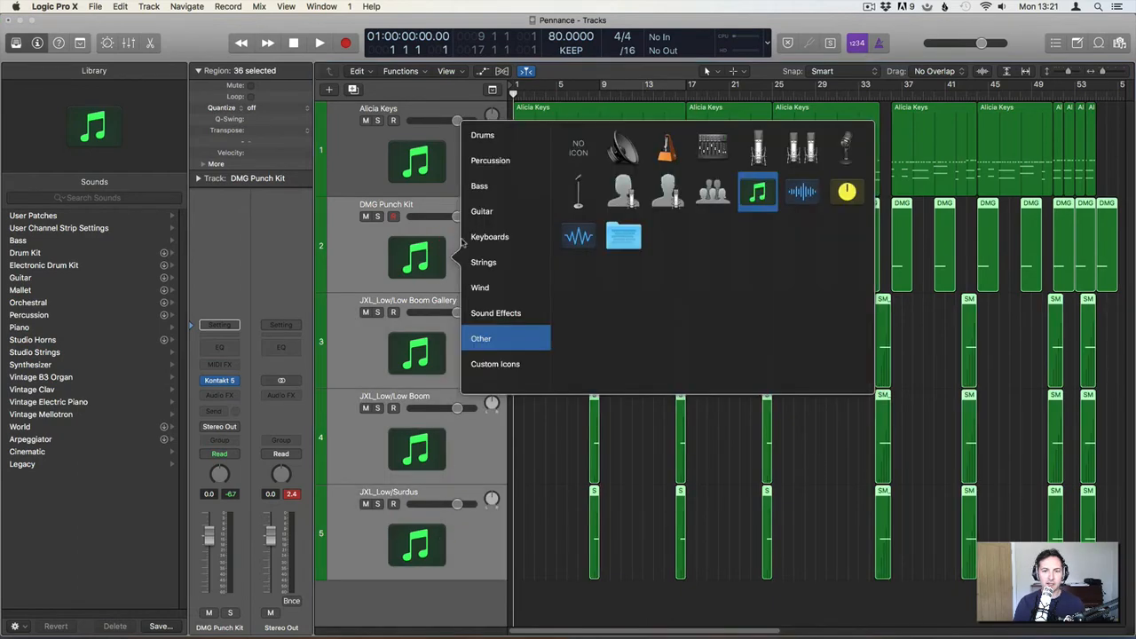
pyautogui.click(427, 250)
# Create a Summing Stack from the selected DMG Punch Kit track.
pyautogui.rightClick(468, 236)
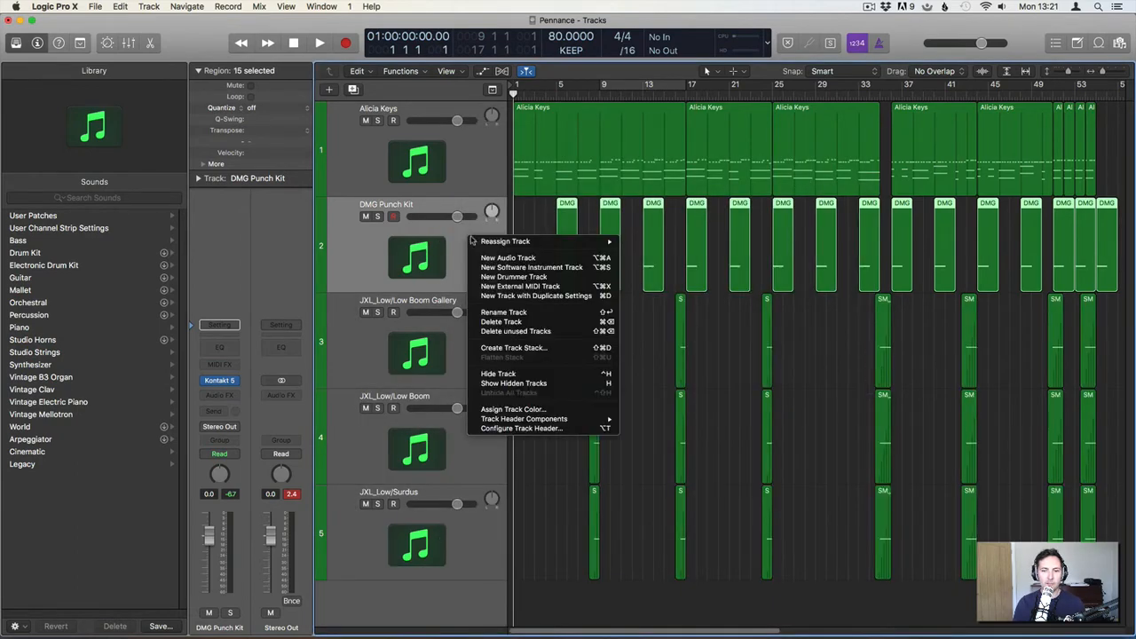
pyautogui.click(555, 347)
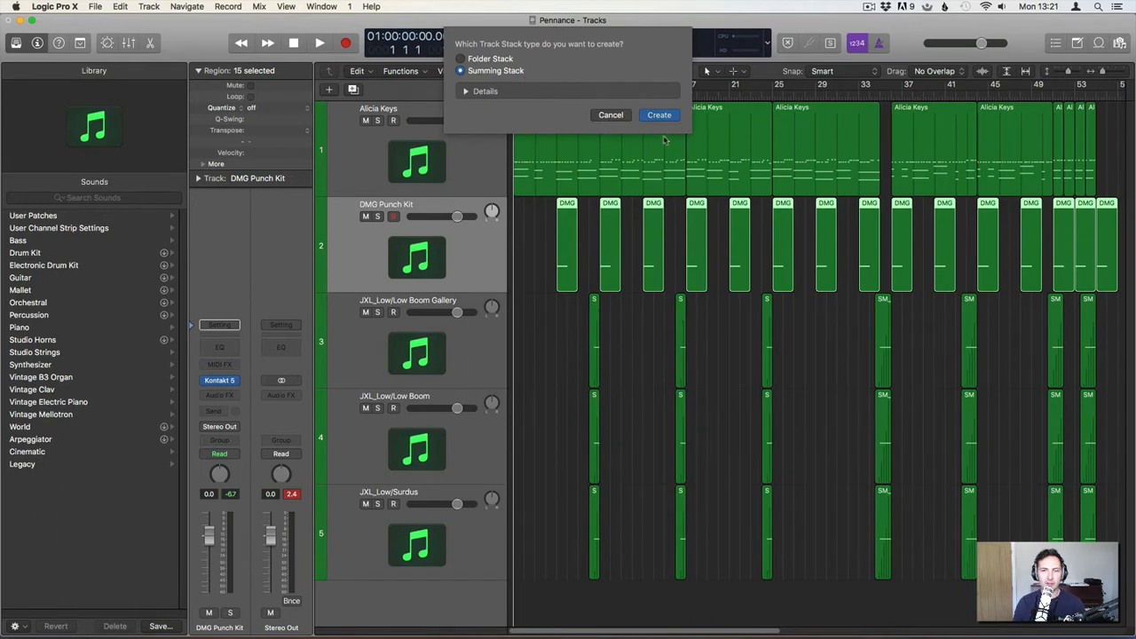
pyautogui.click(664, 118)
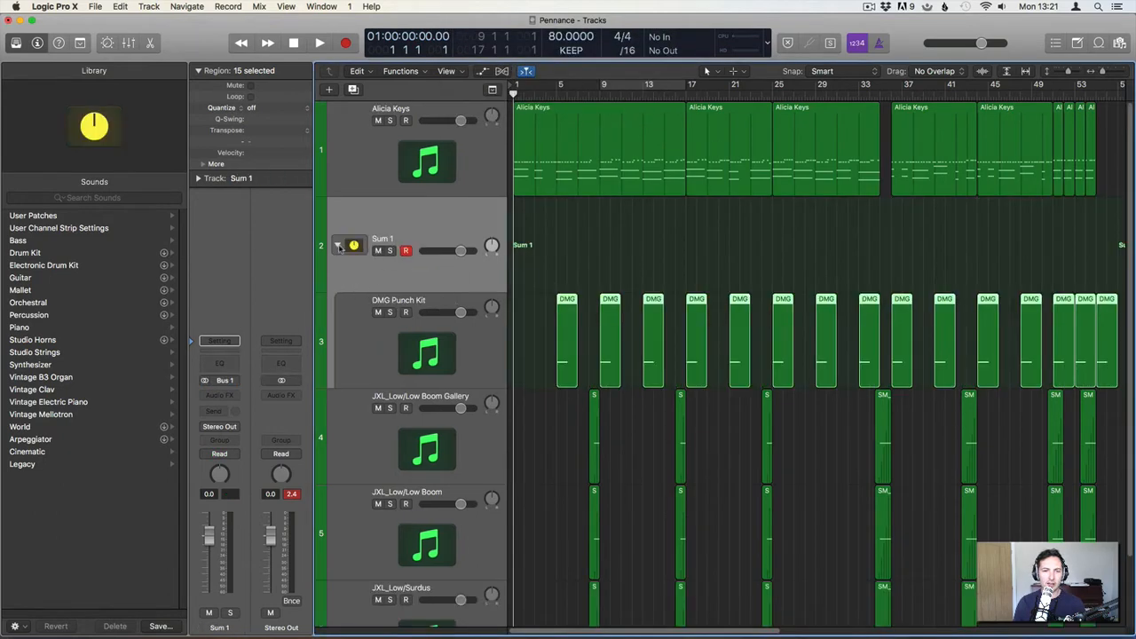
pyautogui.click(338, 246)
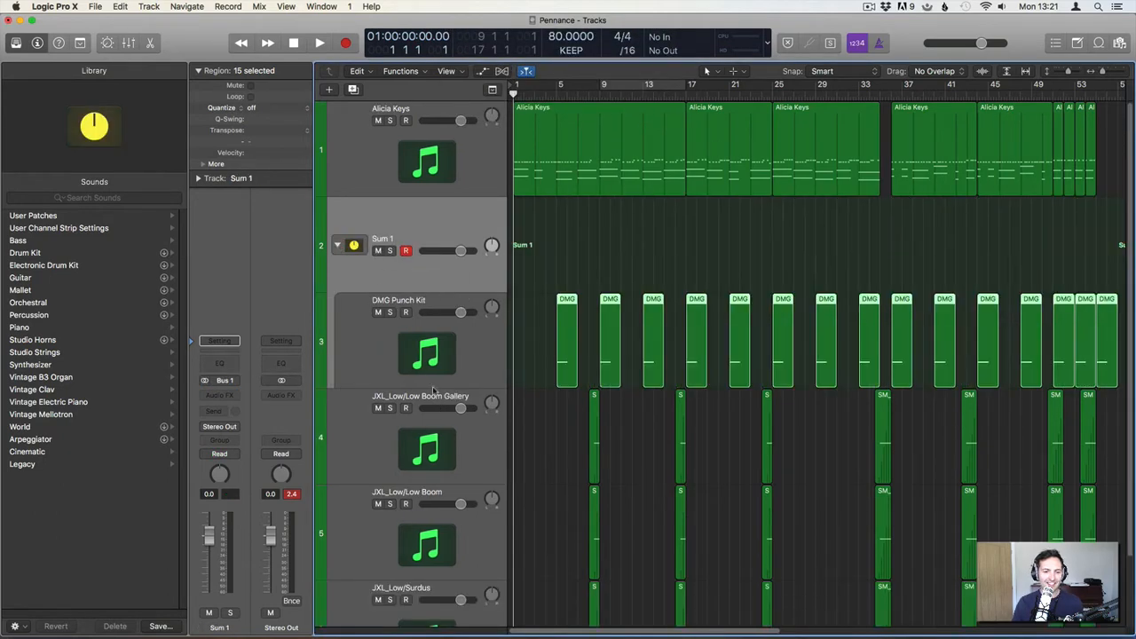
# Undo the single-track stack and group the four drum tracks from DMG Punch Kit through JXL_Low/Surdus into a Summing Stack.
pyautogui.press('super+z')
pyautogui.keyDown('shift'); pyautogui.click(445, 535); pyautogui.keyUp('shift')
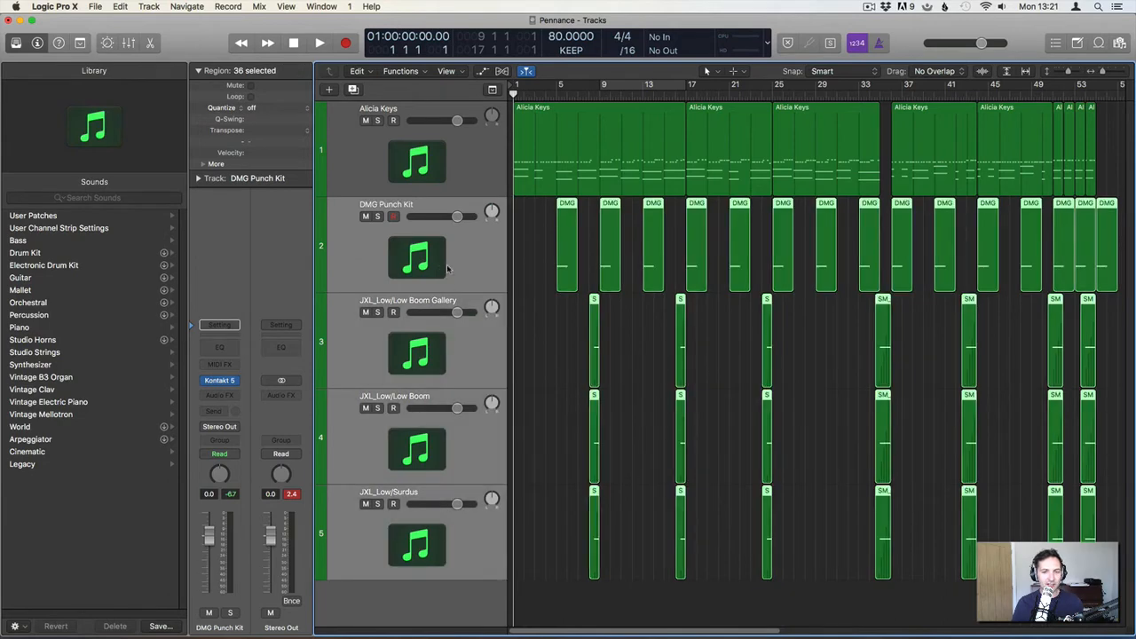
pyautogui.rightClick(472, 259)
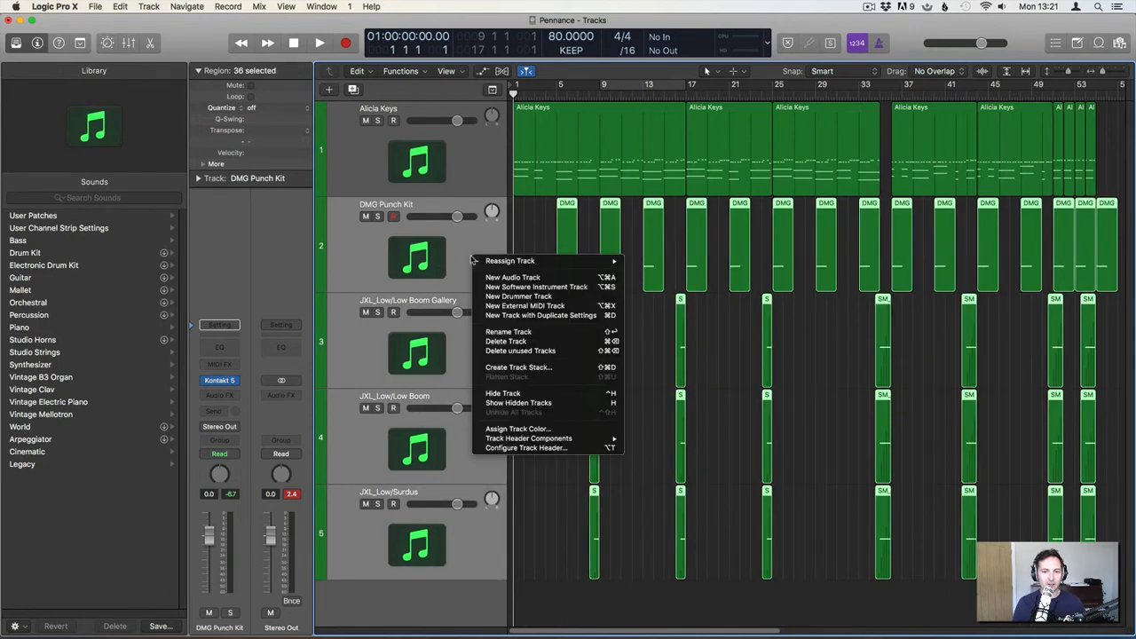
pyautogui.click(541, 367)
pyautogui.click(659, 109)
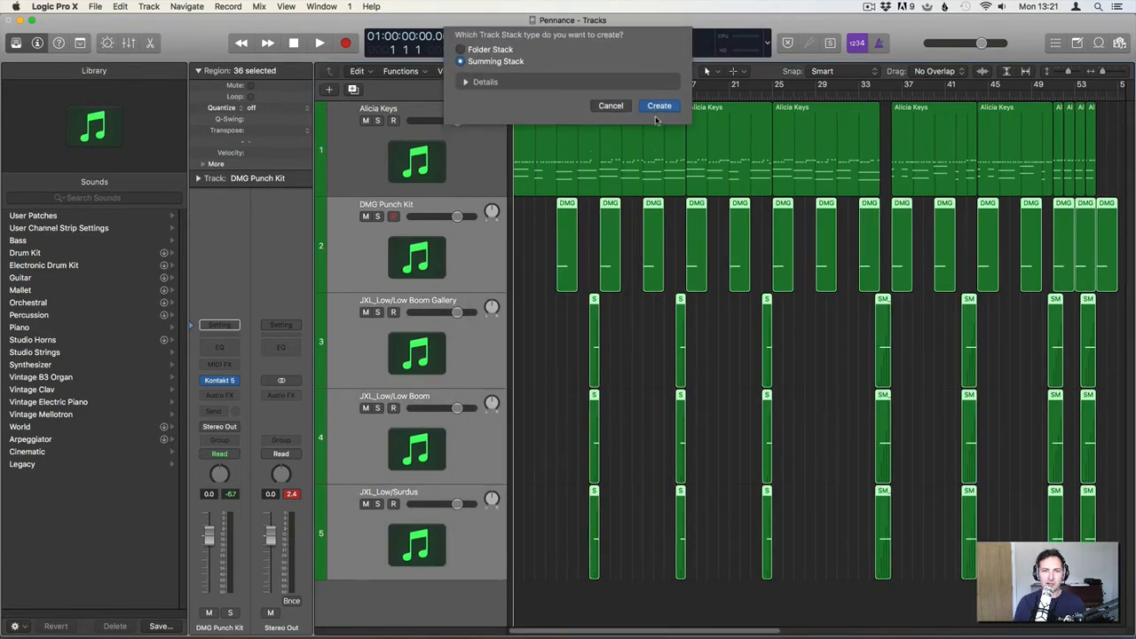
# Rename the new summing stack to "Booms and Stuff" and collapse it.
pyautogui.doubleClick(383, 238)
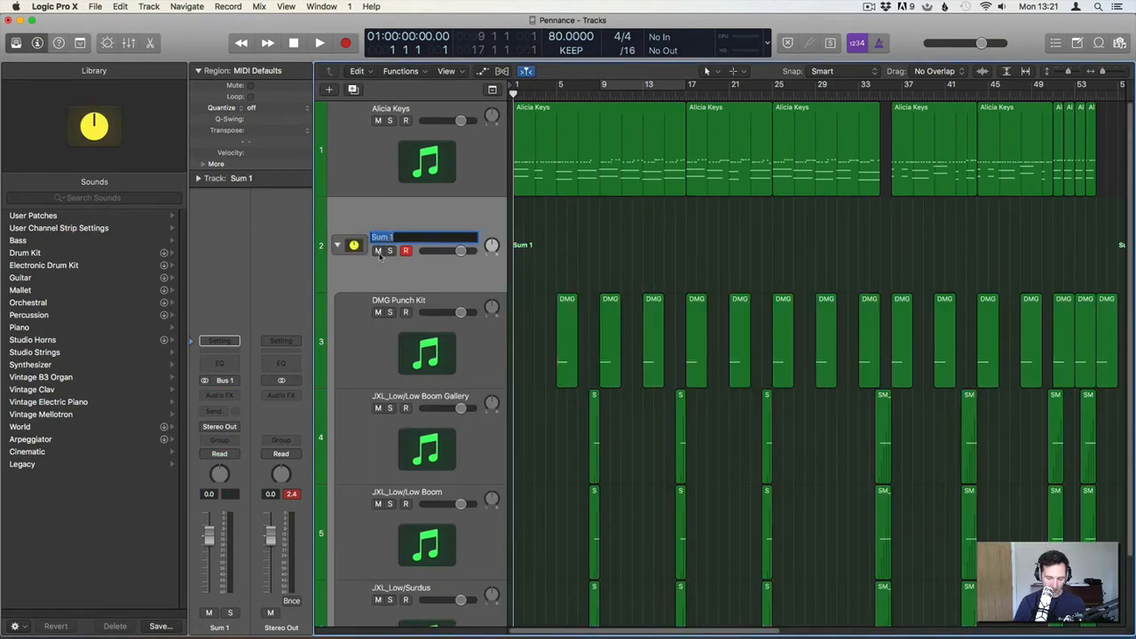
pyautogui.write('Booms a')
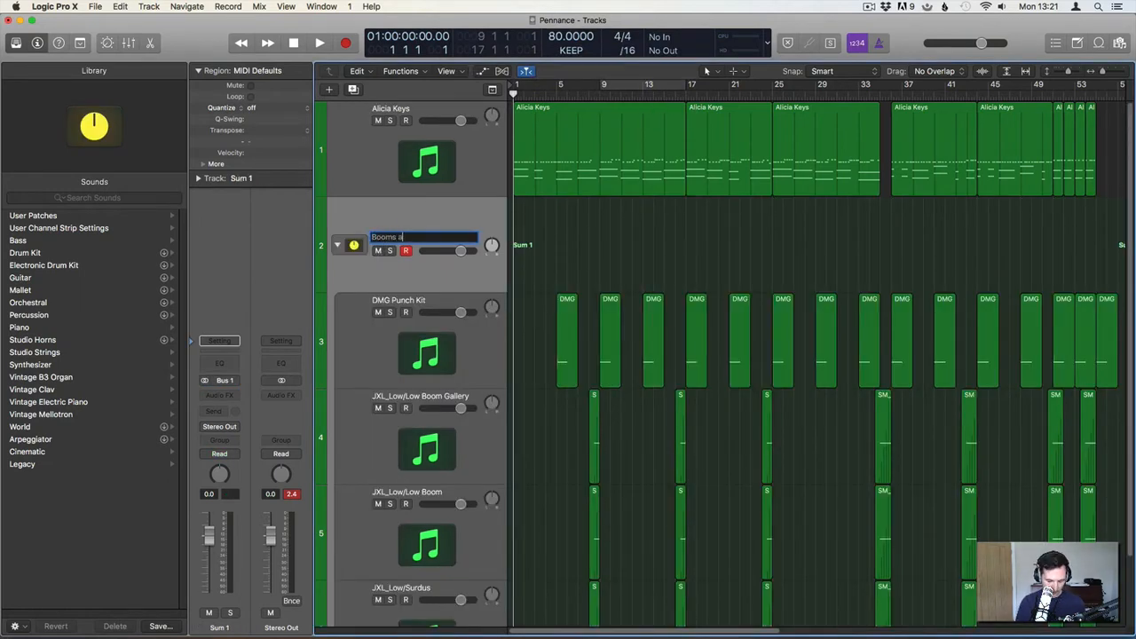
pyautogui.write('nd Stuff')
pyautogui.press('Return')
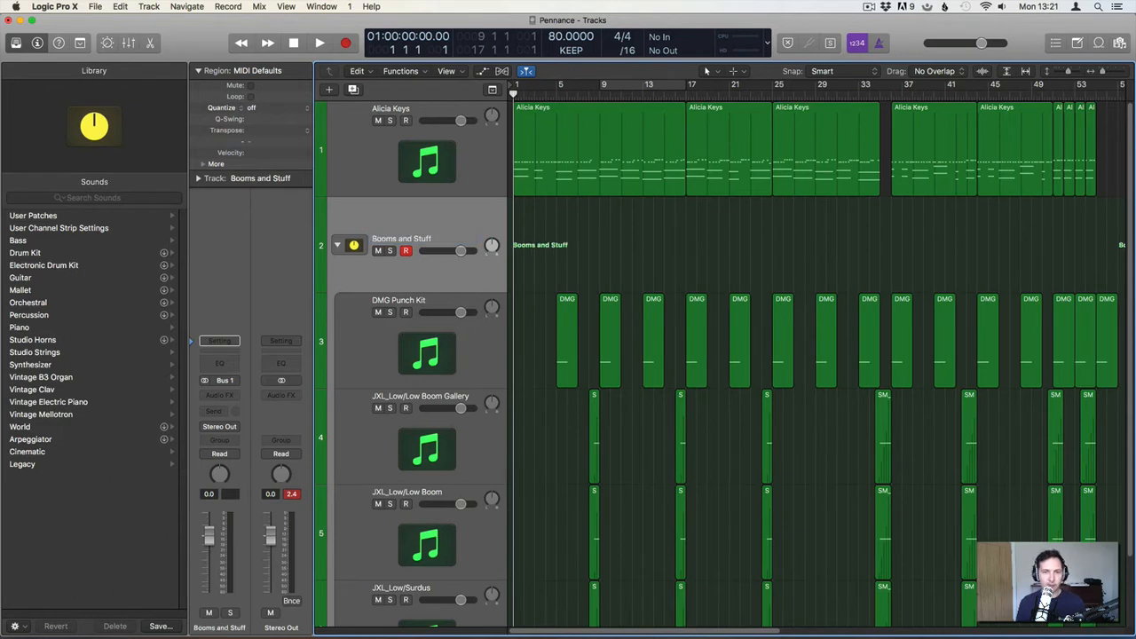
pyautogui.click(339, 245)
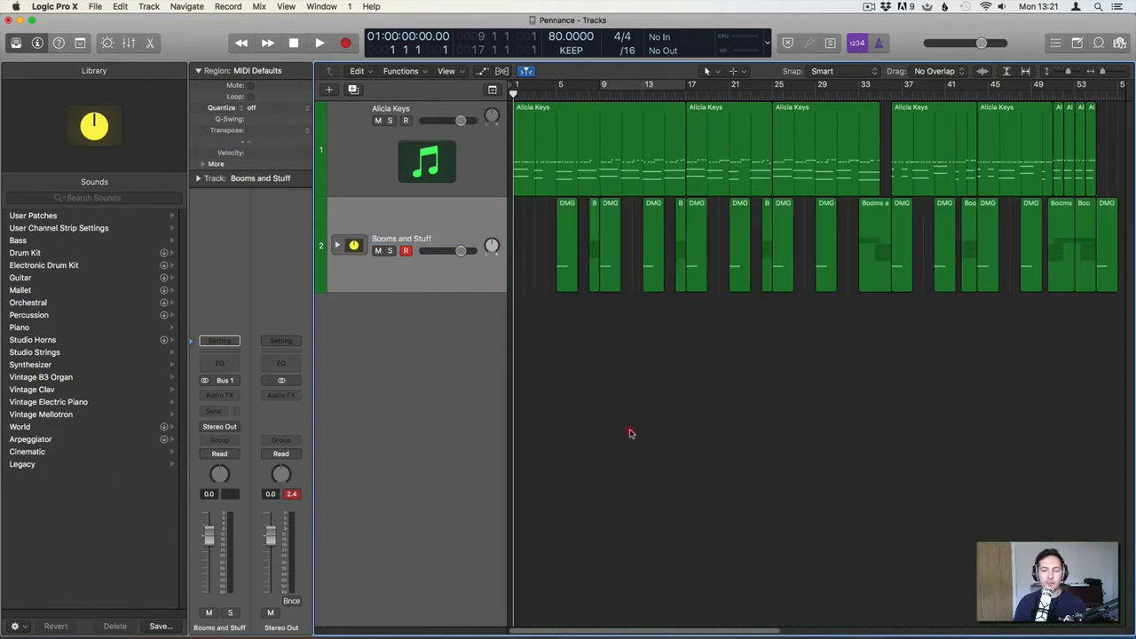
pyautogui.click(444, 142)
pyautogui.click(454, 219)
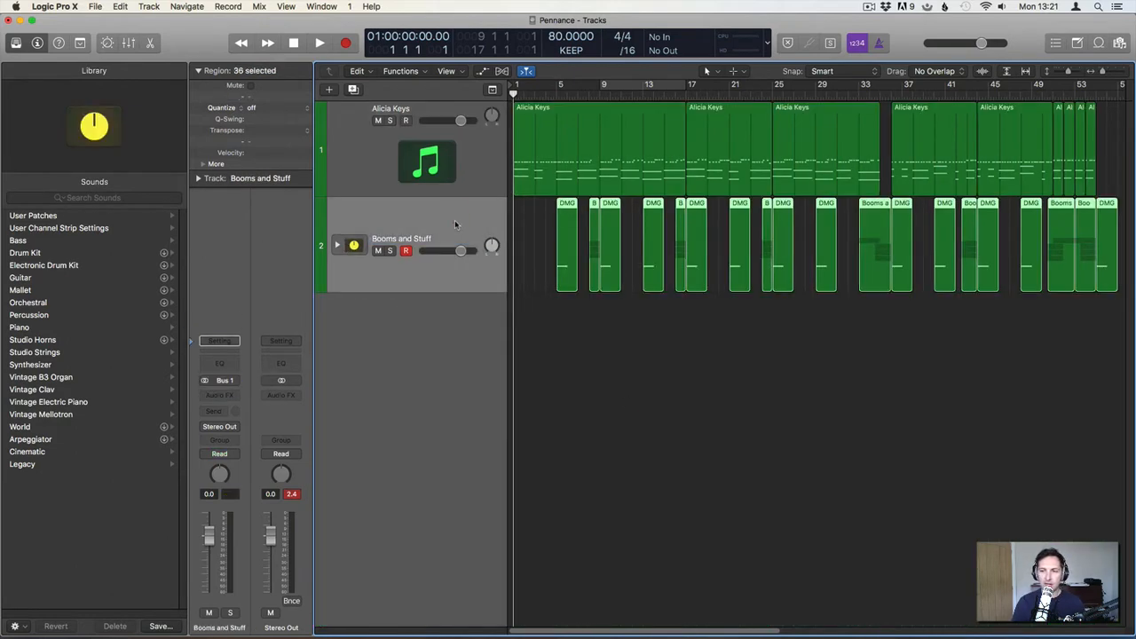
pyautogui.click(515, 348)
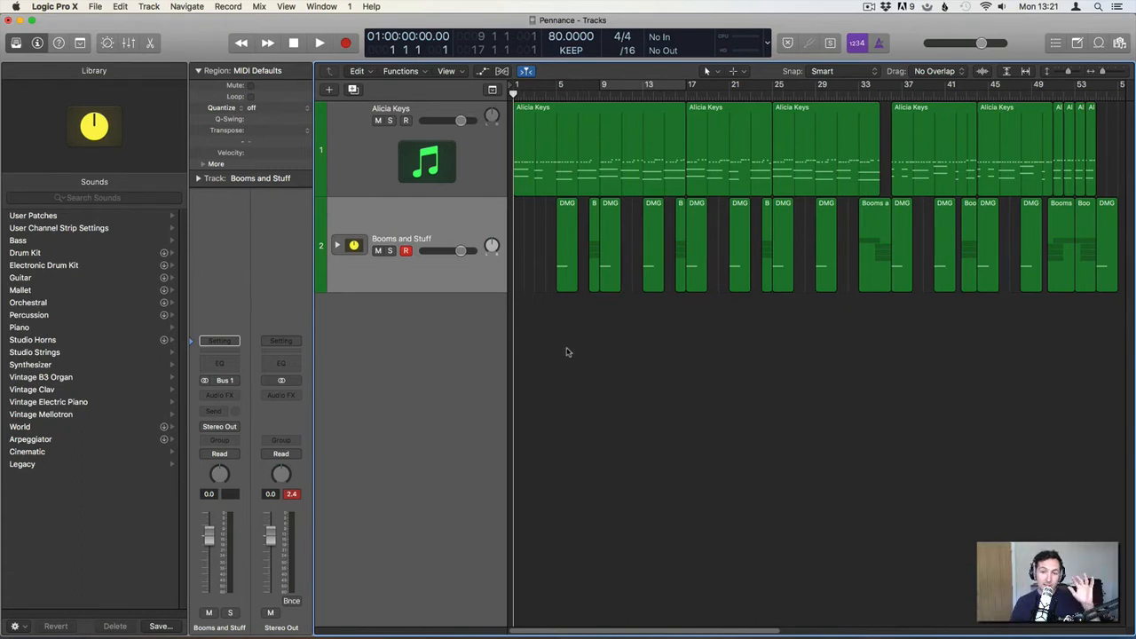
pyautogui.click(460, 154)
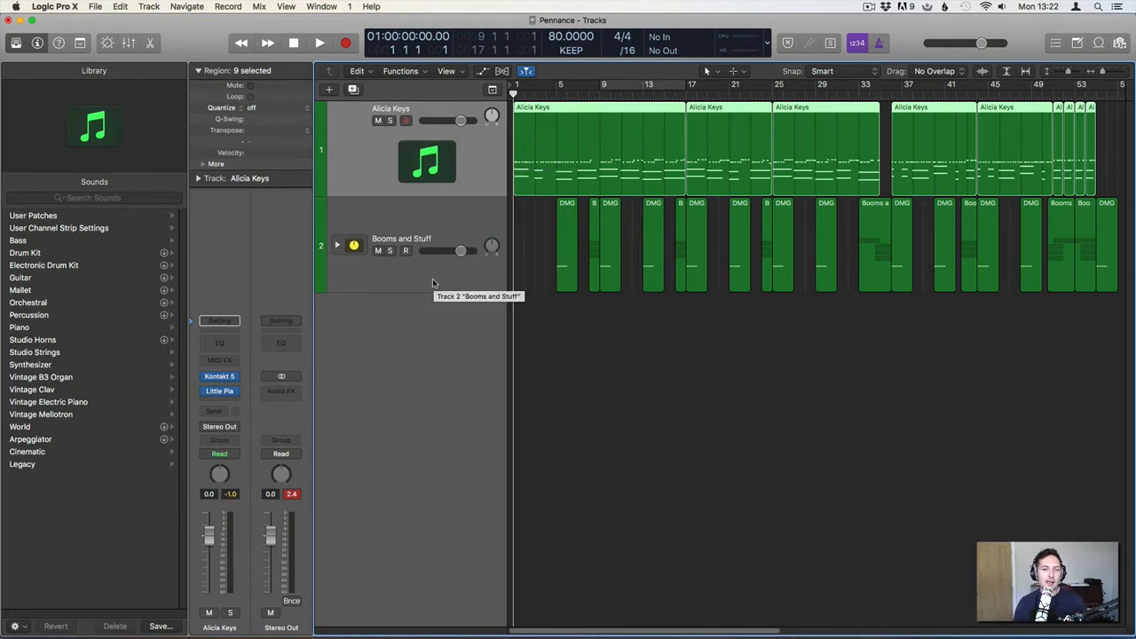
# Add a Kontakt instrument track below the Booms and Stuff stack and load the Spitfire Marimba preset from the Keys category.
pyautogui.doubleClick(438, 326)
pyautogui.press('Return')
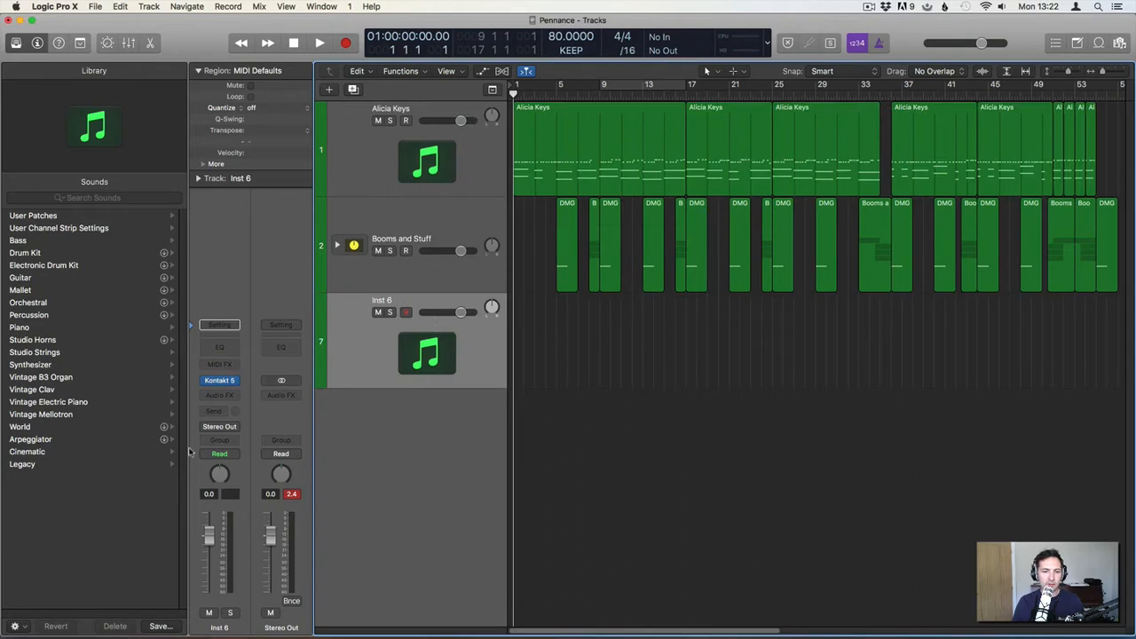
pyautogui.click(206, 389)
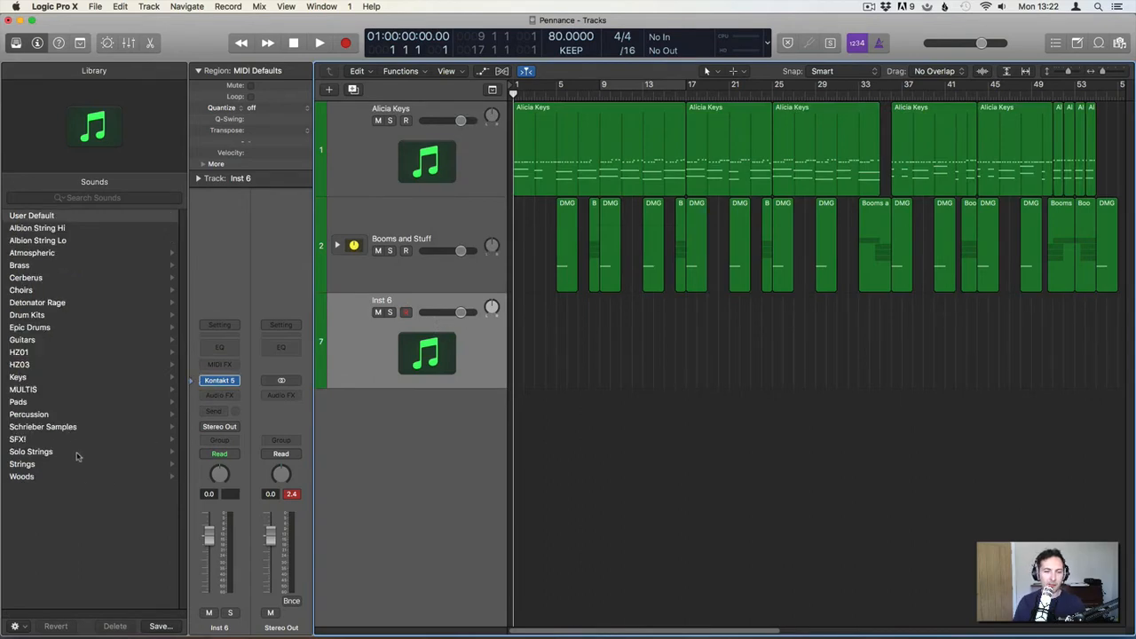
pyautogui.click(44, 375)
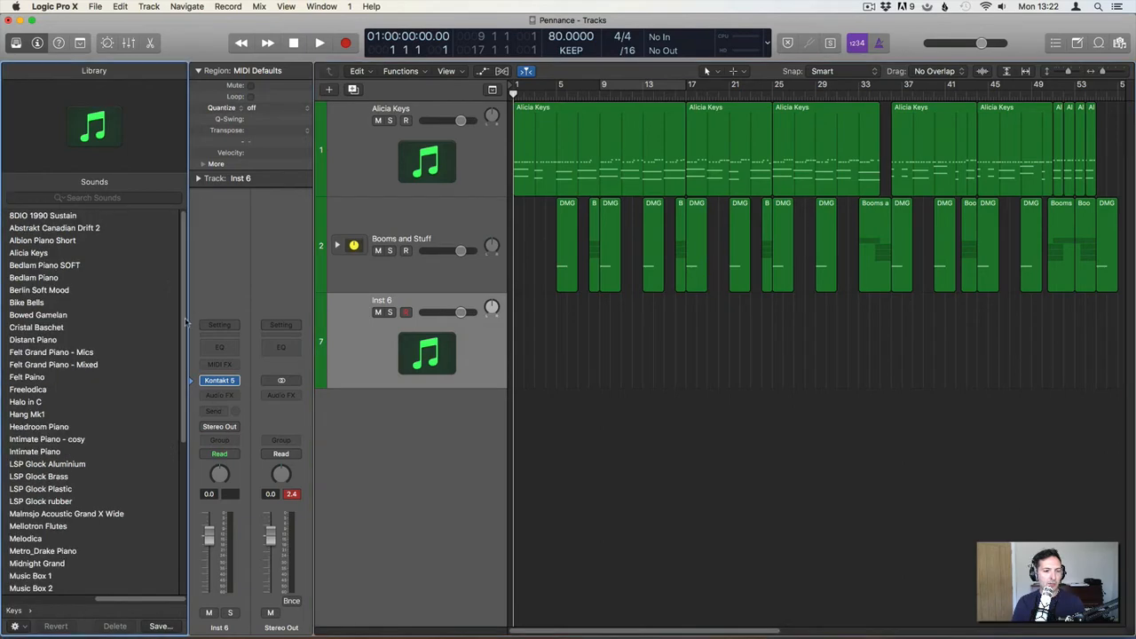
pyautogui.moveTo(185, 321); pyautogui.dragTo(186, 551)
pyautogui.click(62, 489)
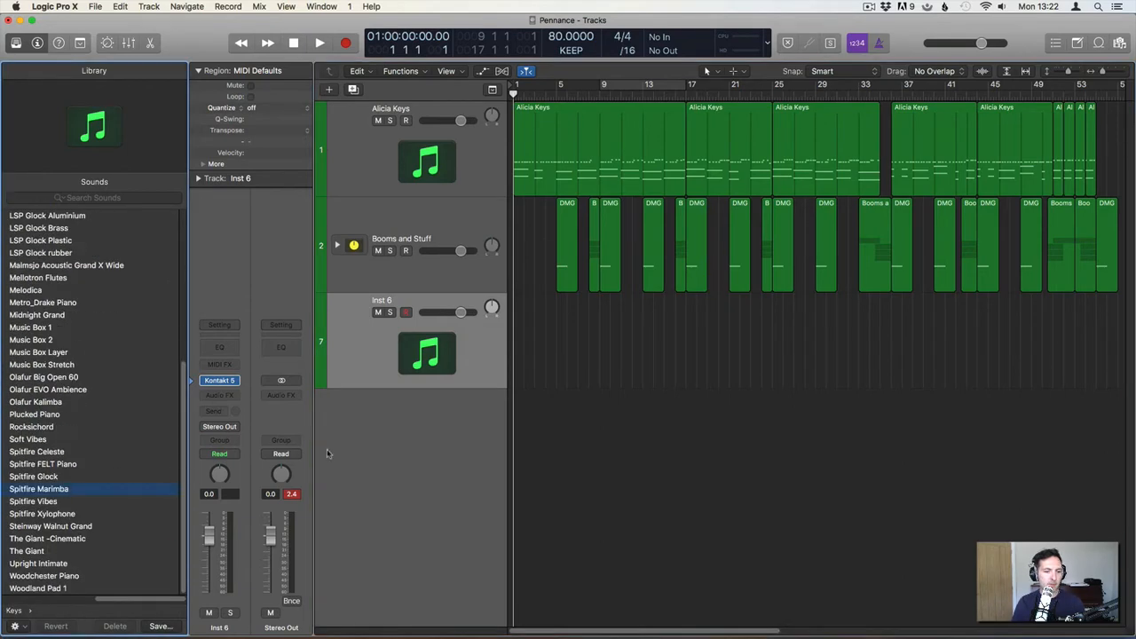
pyautogui.click(217, 380)
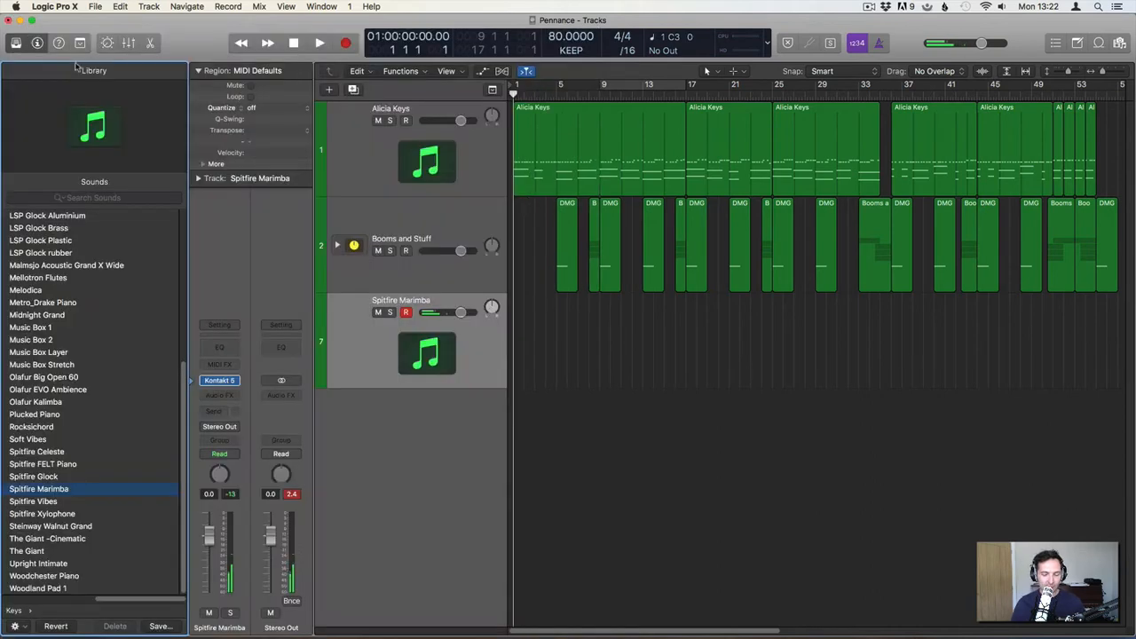
pyautogui.click(19, 33)
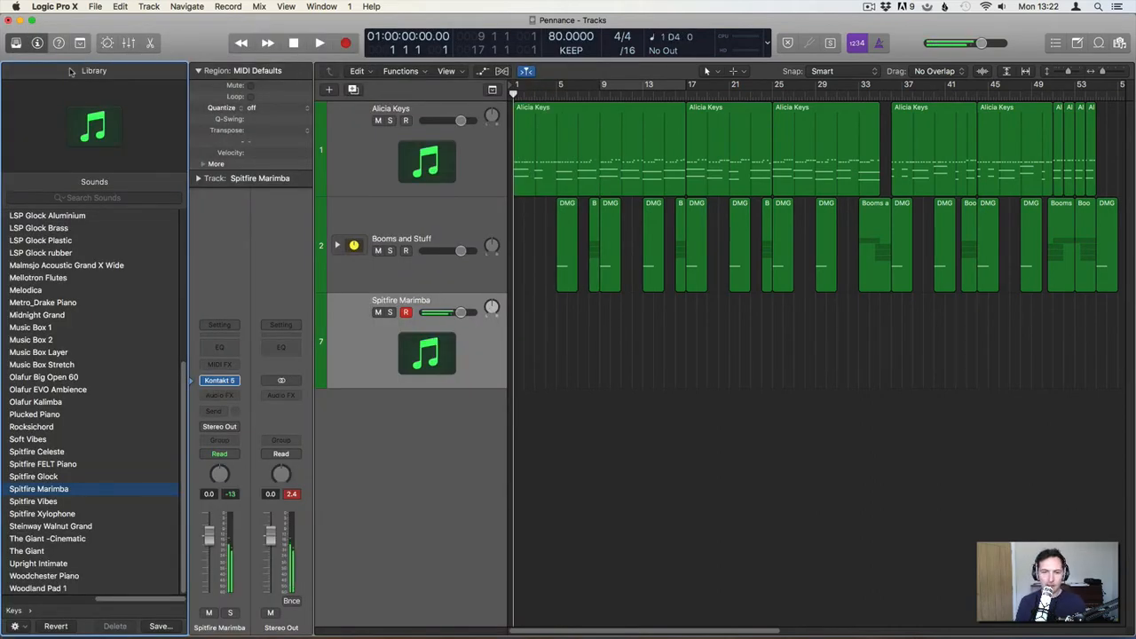
# Insert a Stereo Delay effect on the Spitfire Marimba track and load its 1\4 Note Dotted preset.
pyautogui.click(234, 395)
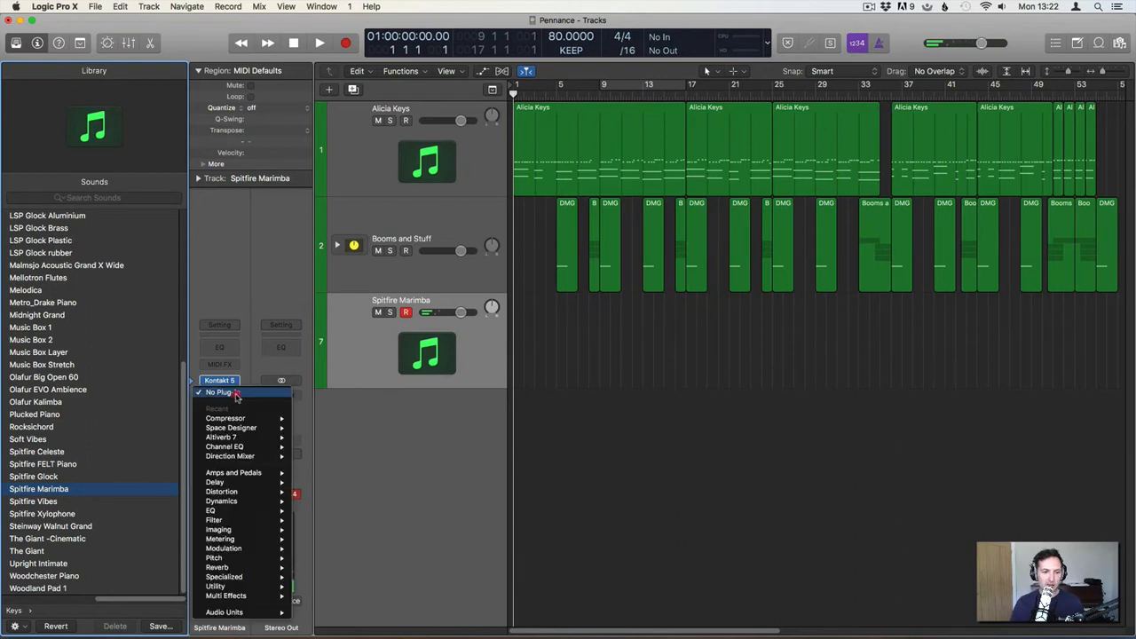
pyautogui.moveTo(262, 484)
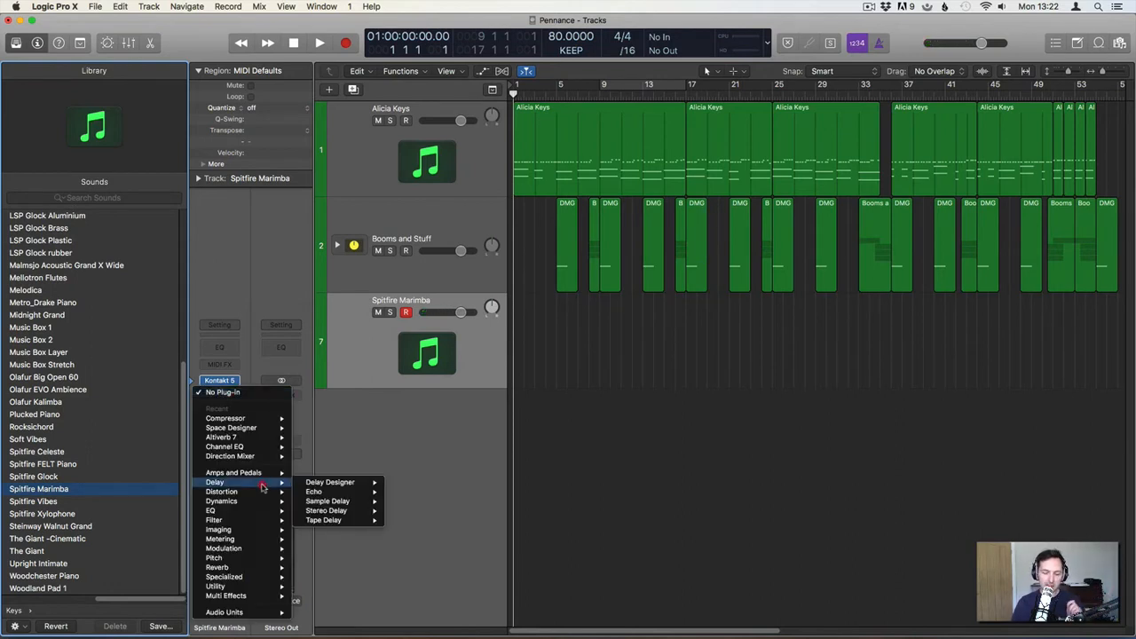
pyautogui.moveTo(330, 499)
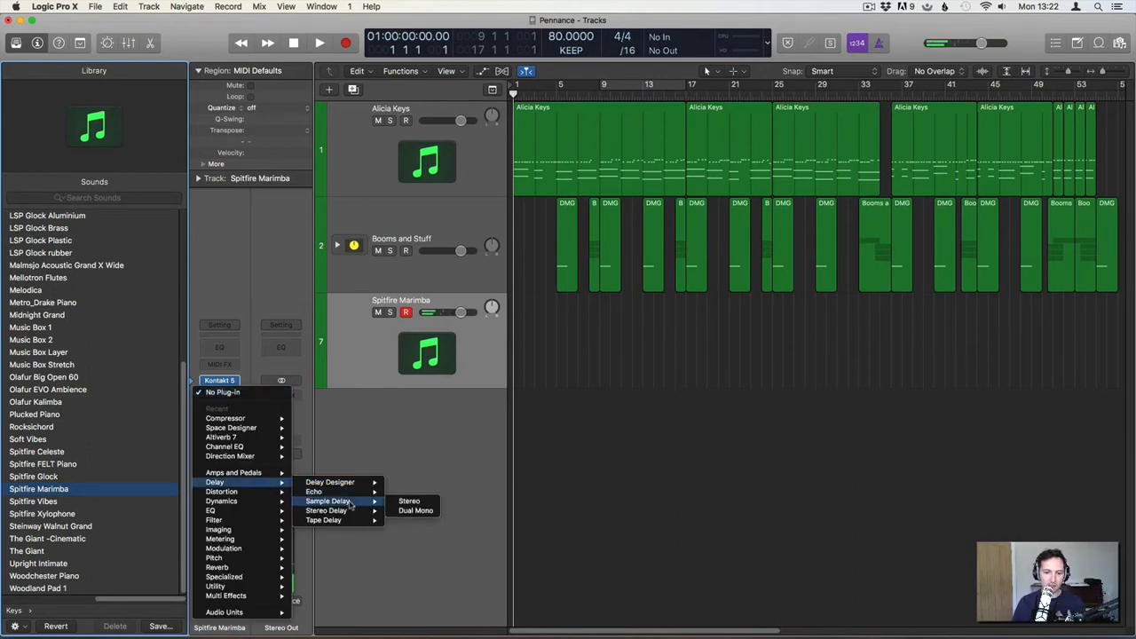
pyautogui.moveTo(364, 513)
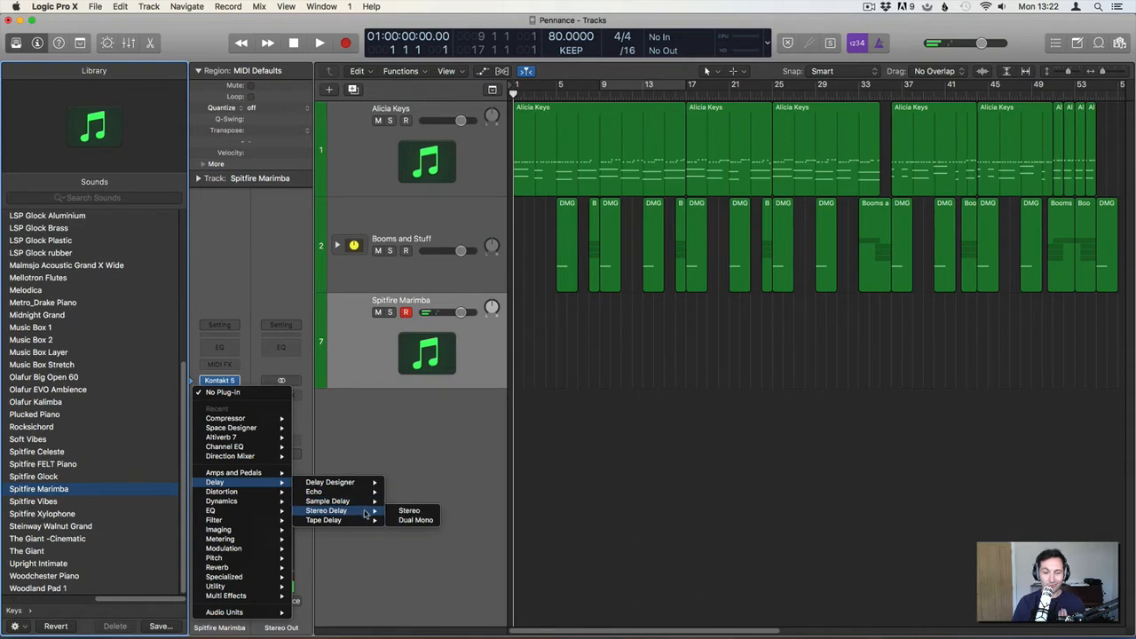
pyautogui.click(424, 511)
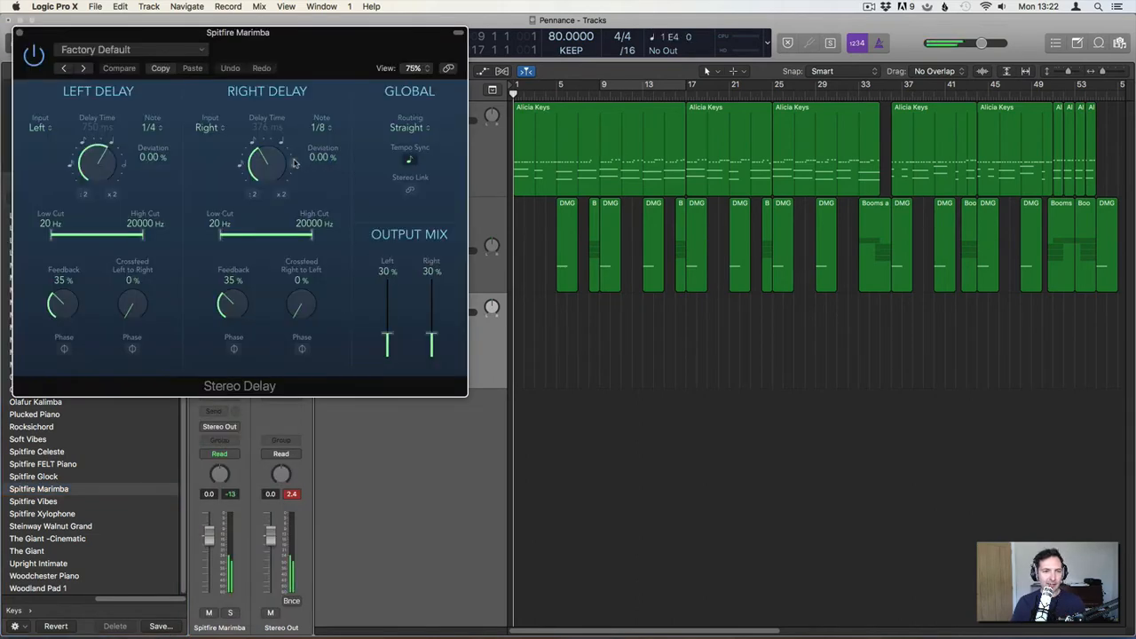
pyautogui.click(164, 49)
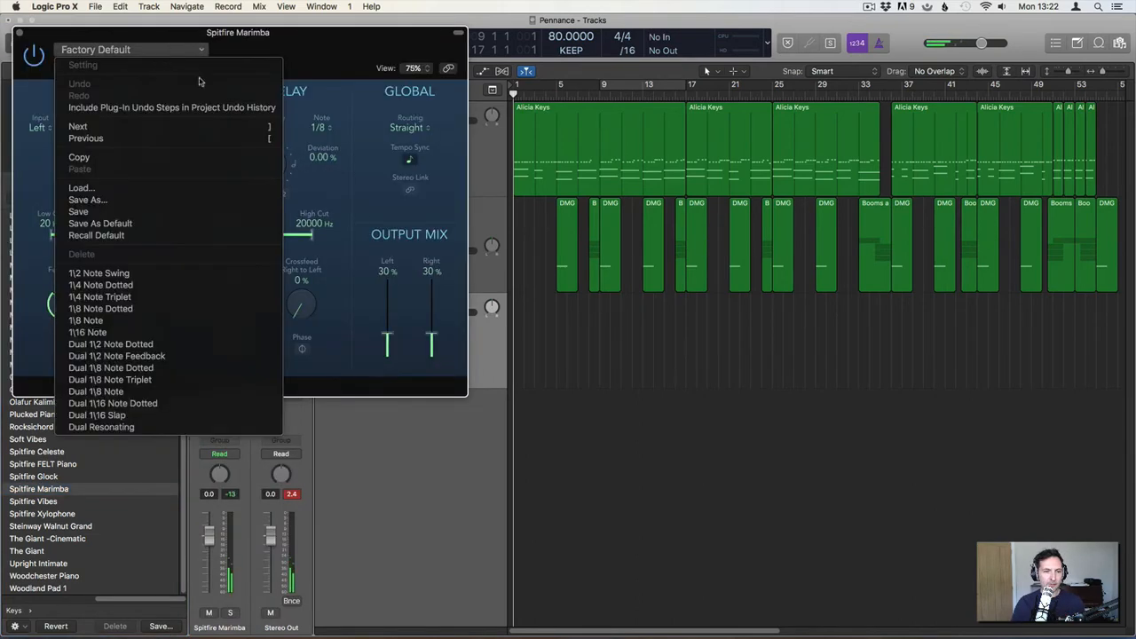
pyautogui.click(149, 286)
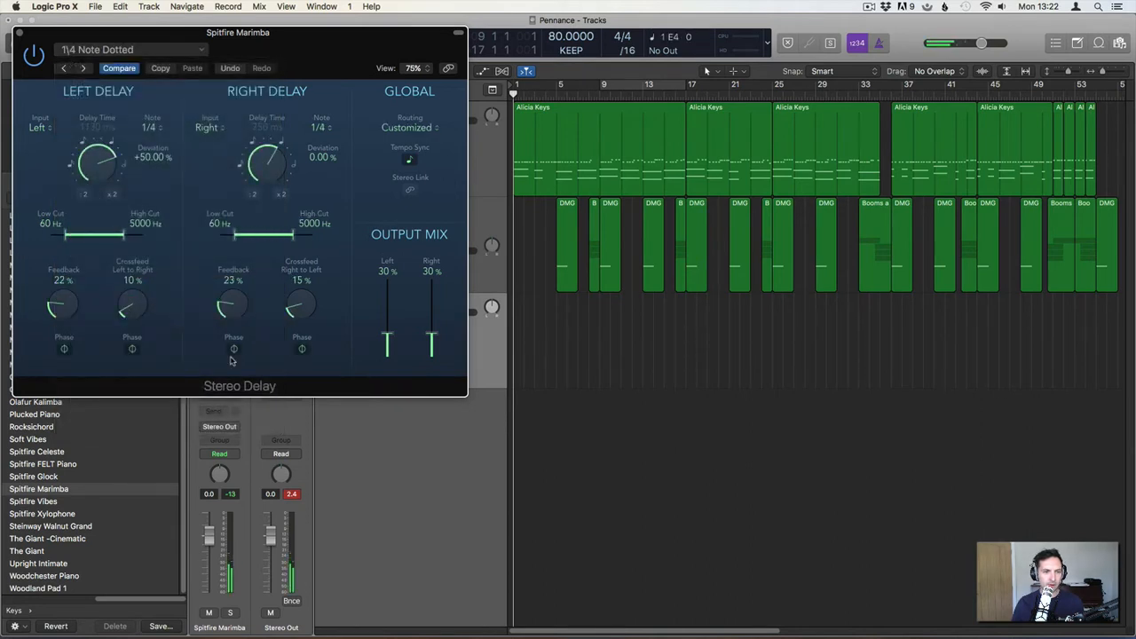
# Set the Stereo Delay's output mix to 56% left and 42% right, and close the plug-in window.
pyautogui.moveTo(433, 337); pyautogui.dragTo(385, 327)
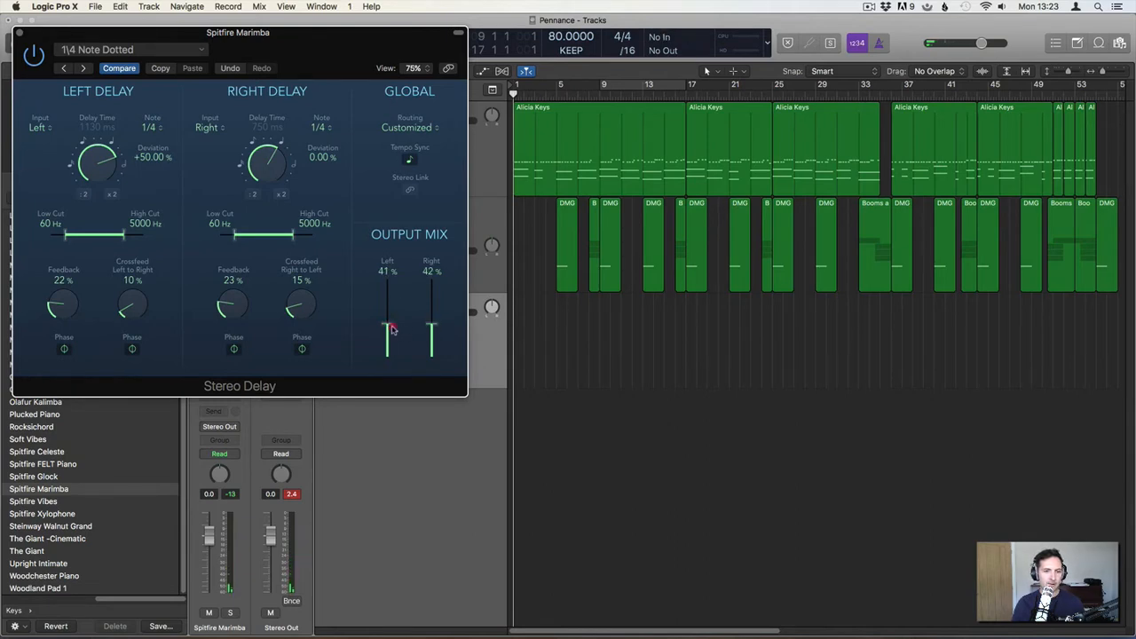
pyautogui.moveTo(390, 328); pyautogui.dragTo(387, 313)
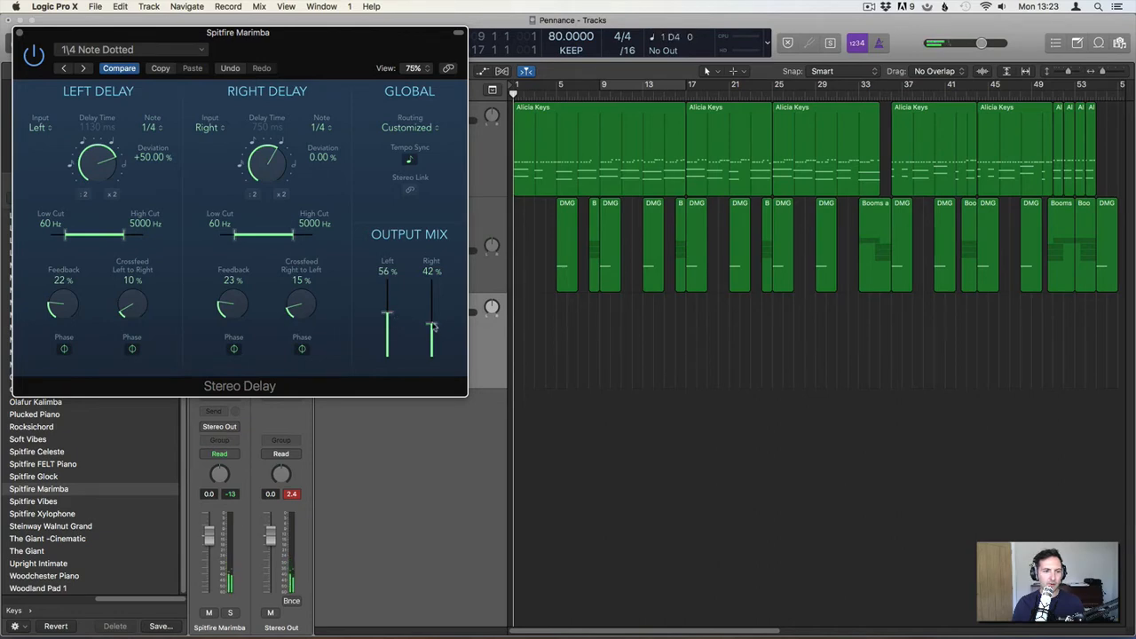
pyautogui.click(19, 34)
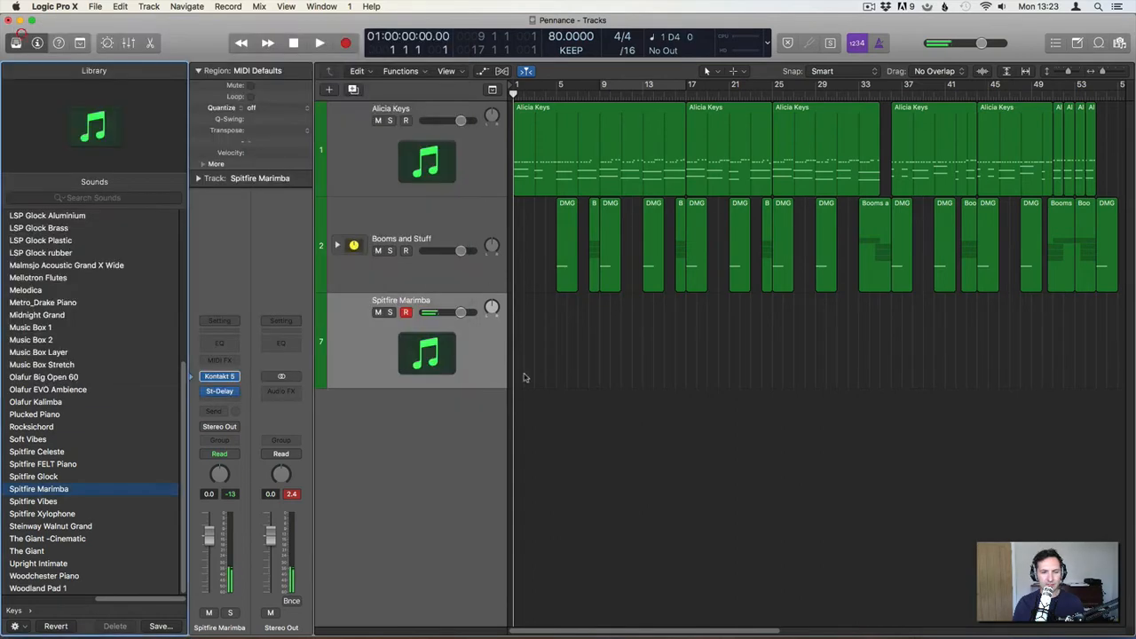
# Insert Space Designer after the delay on the marimba track and load the large outdoor space preset 05.4s Mountain Echoes.
pyautogui.click(232, 398)
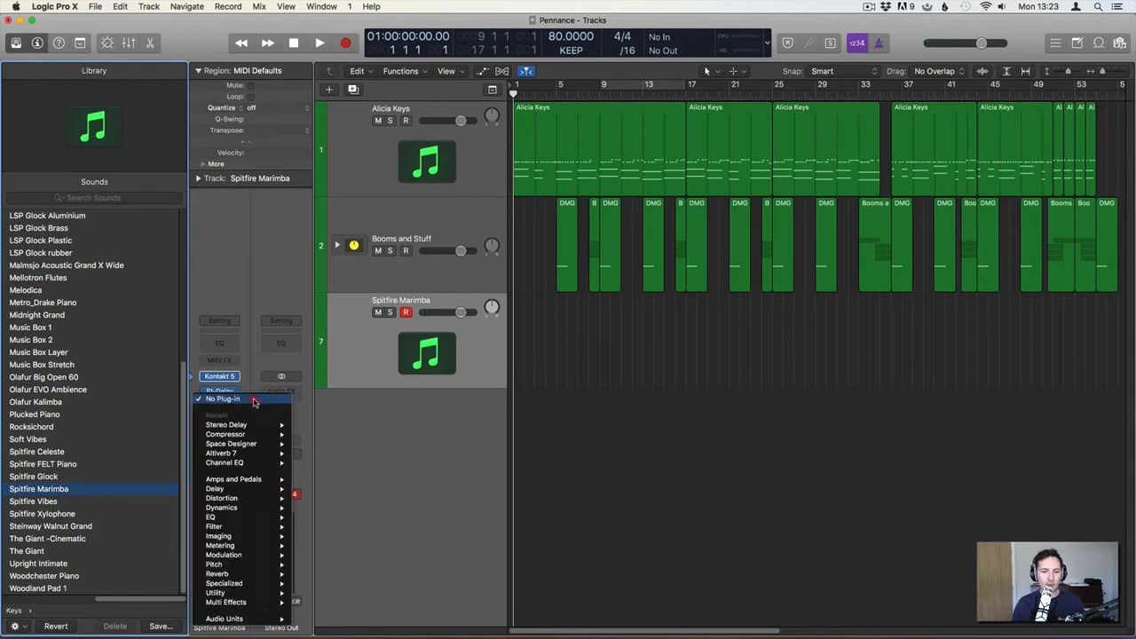
pyautogui.moveTo(266, 443)
pyautogui.click(325, 446)
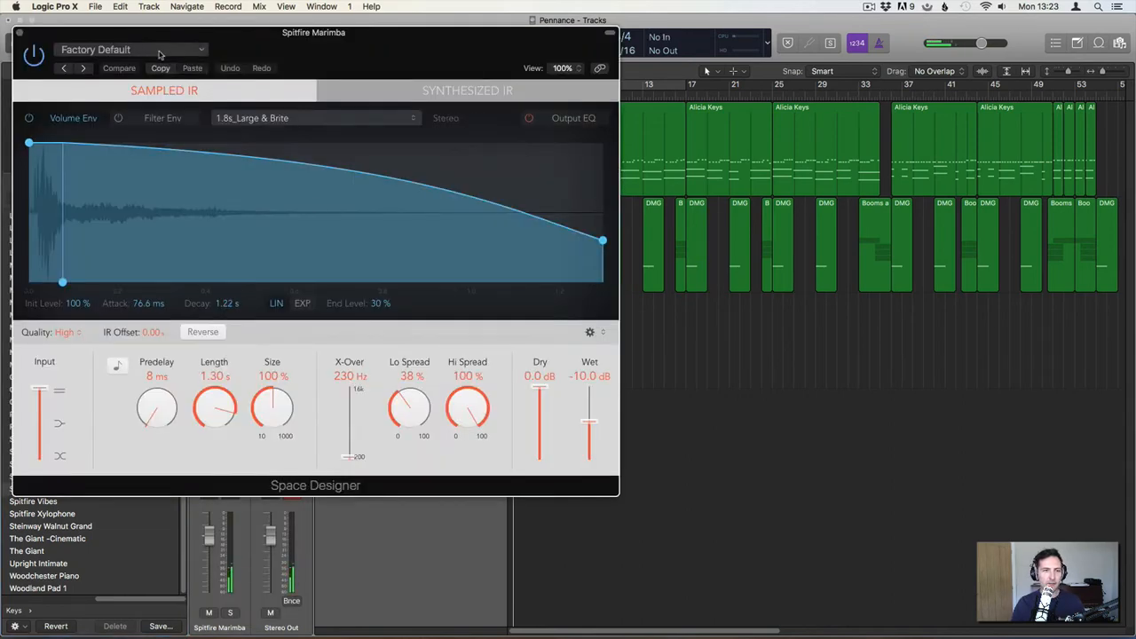
pyautogui.click(156, 48)
pyautogui.moveTo(225, 307)
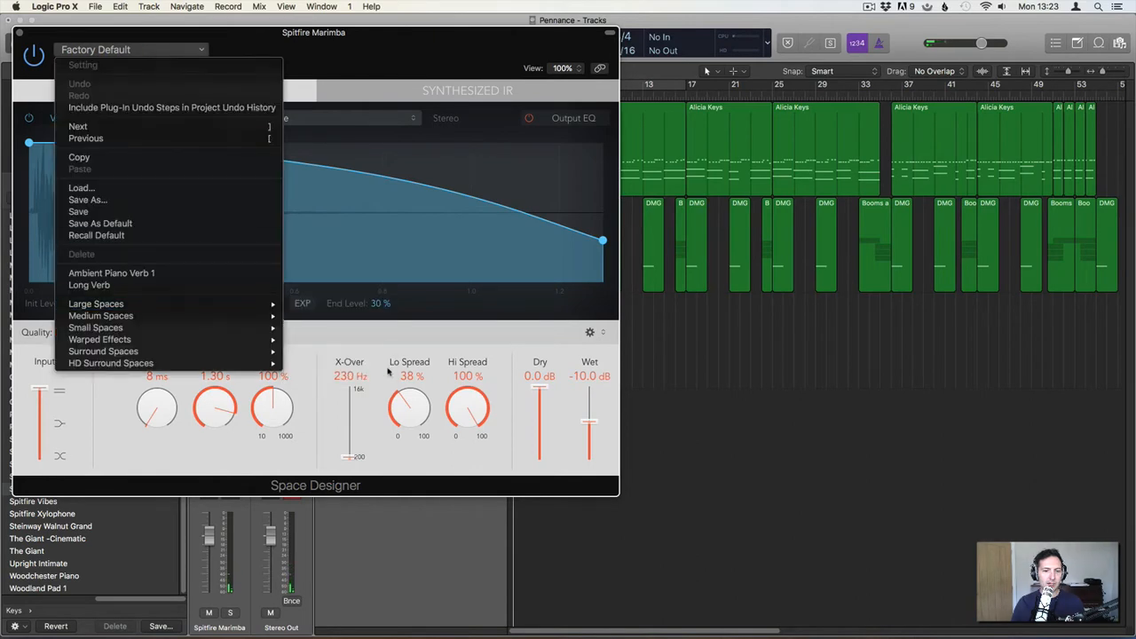
pyautogui.moveTo(366, 365)
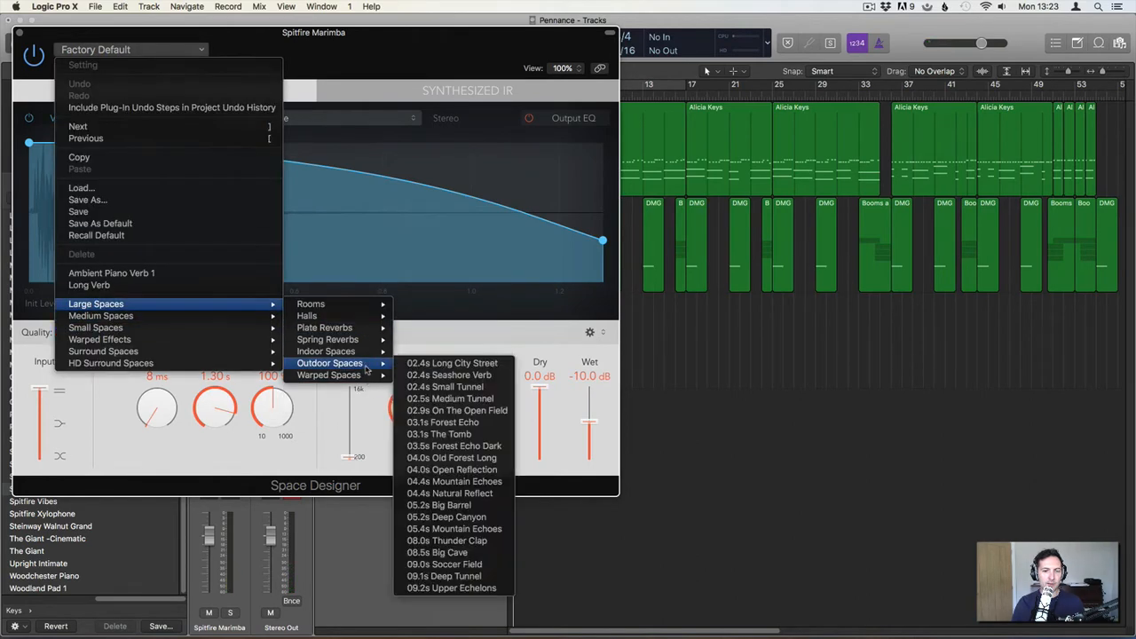
pyautogui.click(455, 528)
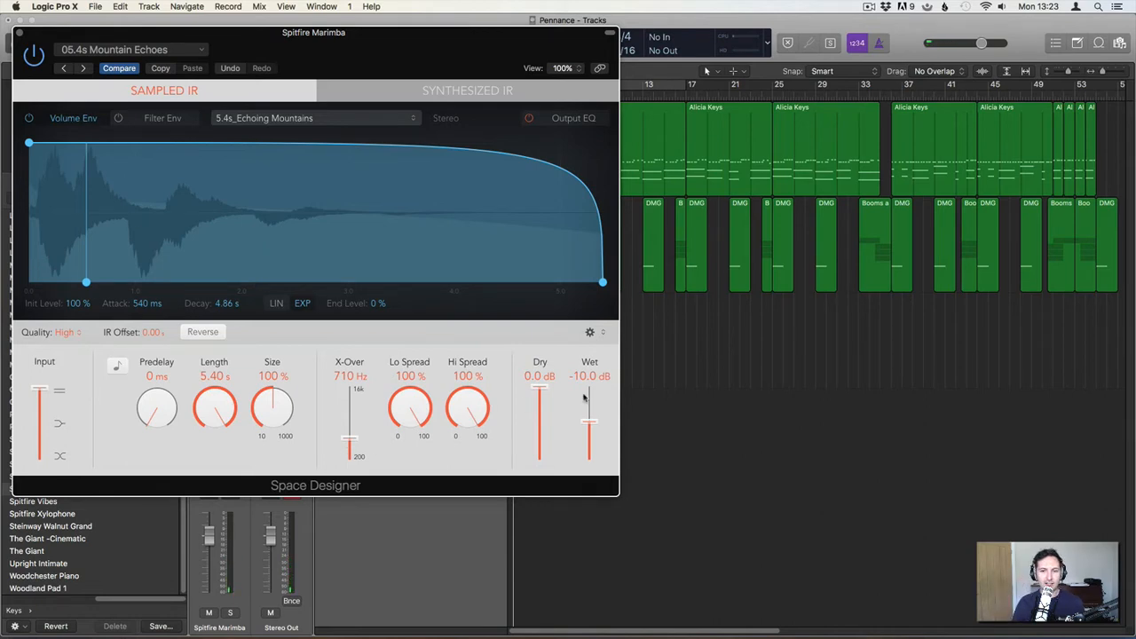
# Set Space Designer's wet level to -4.8 dB, add an output EQ low cut at about 520 Hz, and close the plug-in.
pyautogui.moveTo(584, 398)
pyautogui.mouseDown()
pyautogui.moveTo(588, 385)
pyautogui.moveTo(595, 403)
pyautogui.mouseUp()
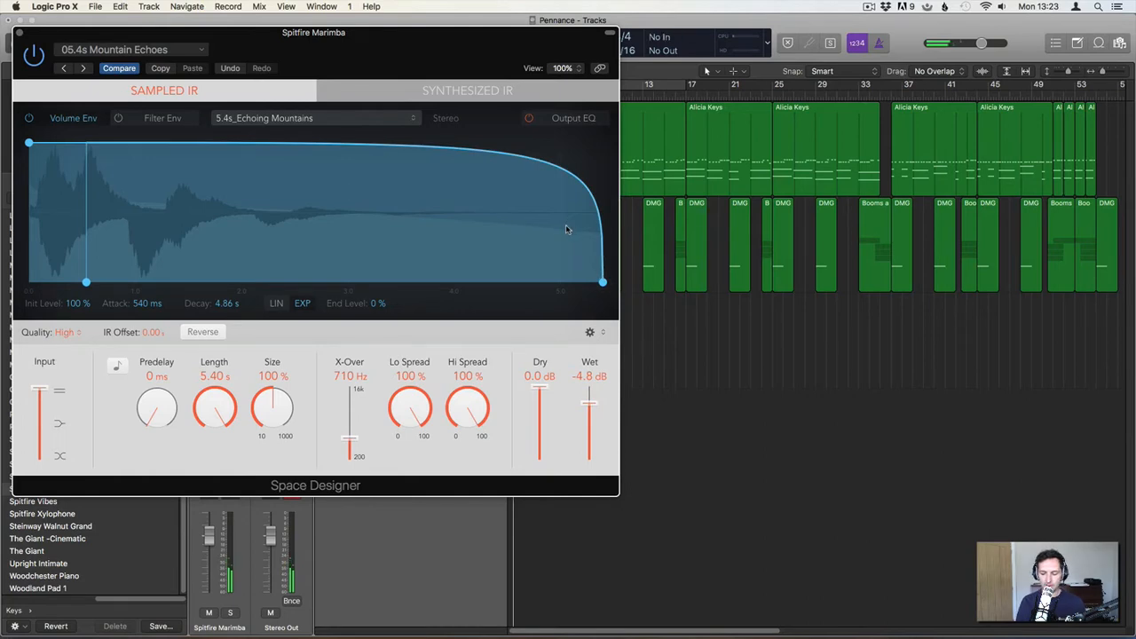
pyautogui.click(567, 119)
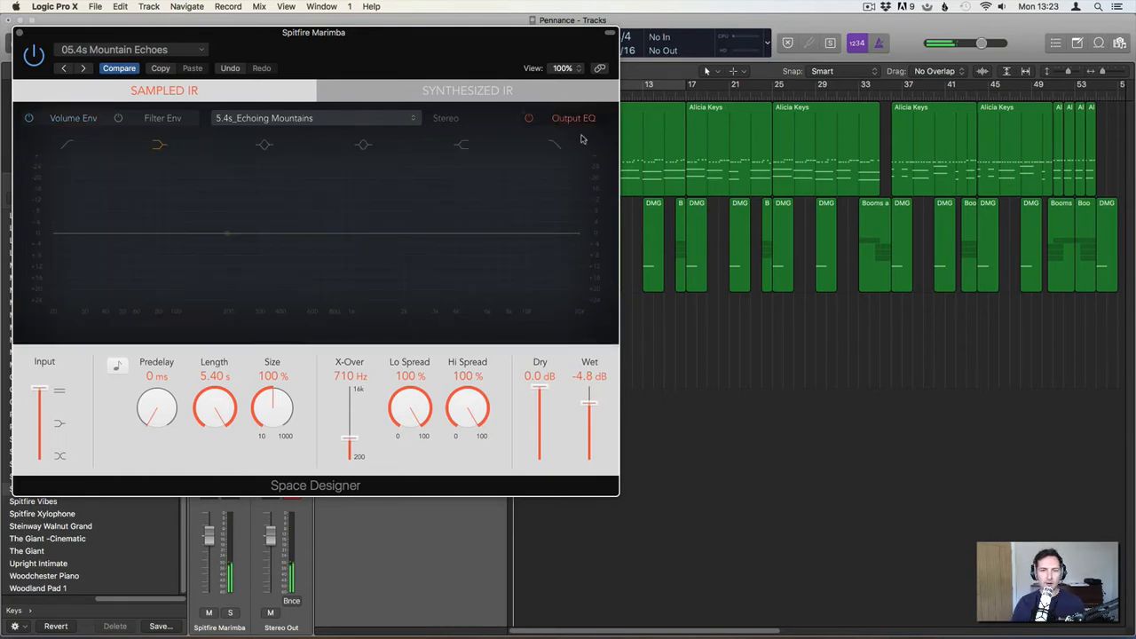
pyautogui.click(72, 149)
pyautogui.moveTo(80, 257); pyautogui.dragTo(252, 262)
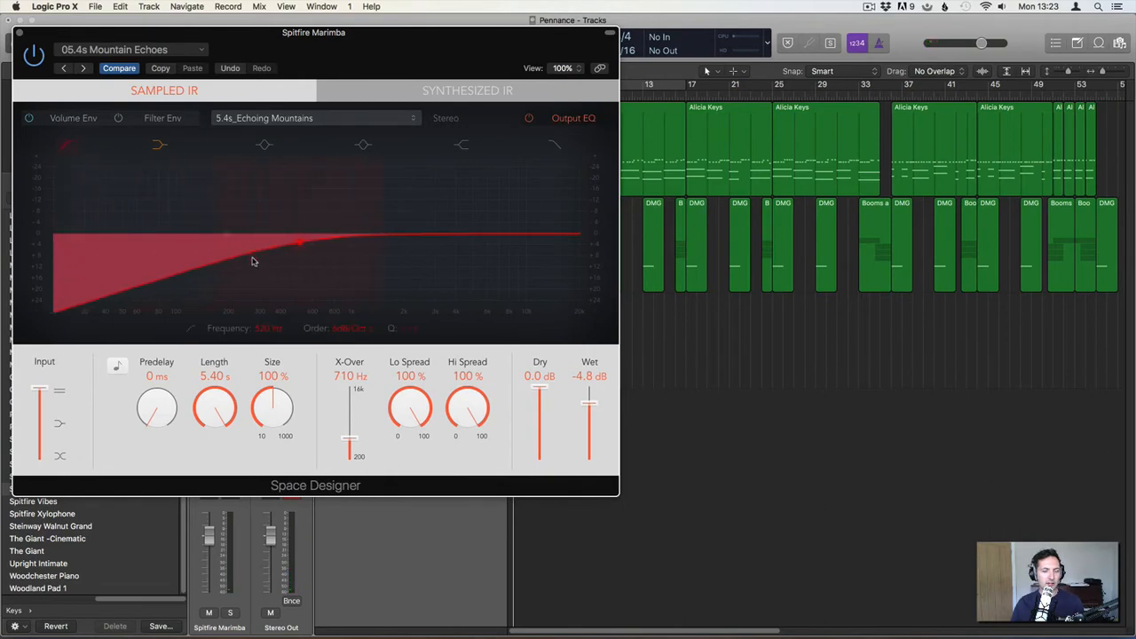
pyautogui.click(19, 33)
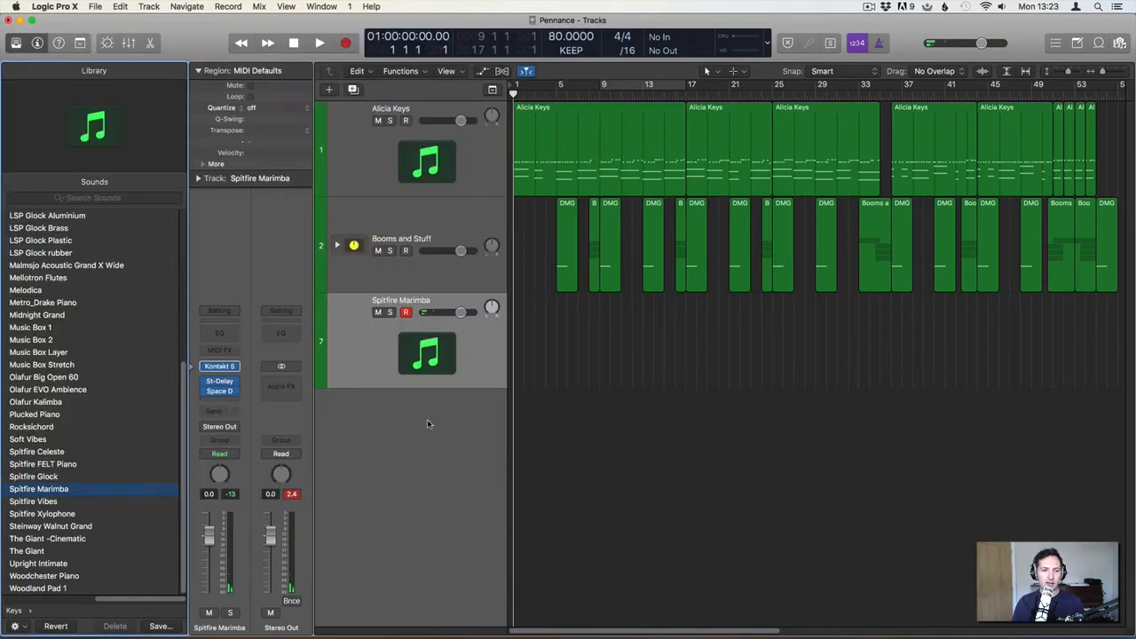
# Compare the marimba's sound with Space Designer bypassed and switched back on.
pyautogui.click(235, 401)
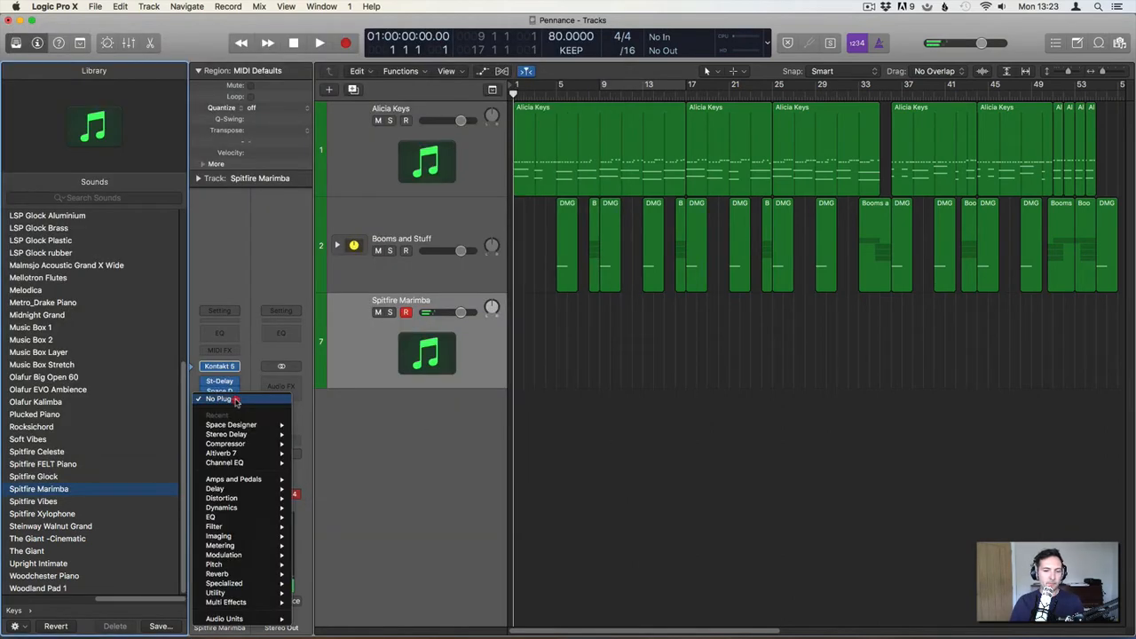
pyautogui.click(303, 343)
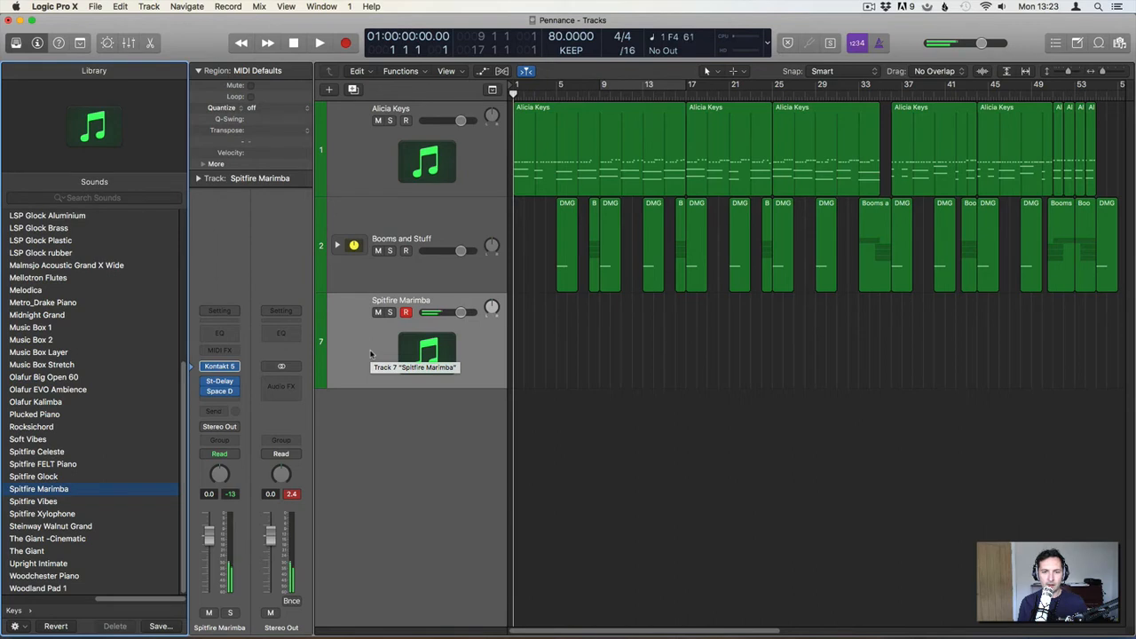
pyautogui.click(207, 391)
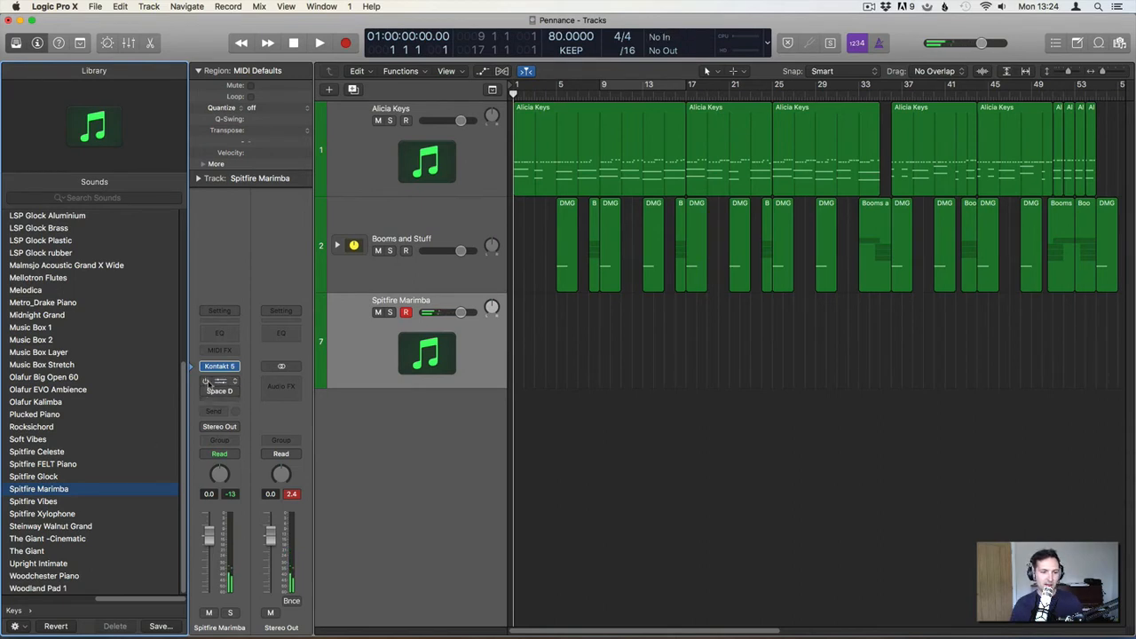
pyautogui.click(207, 391)
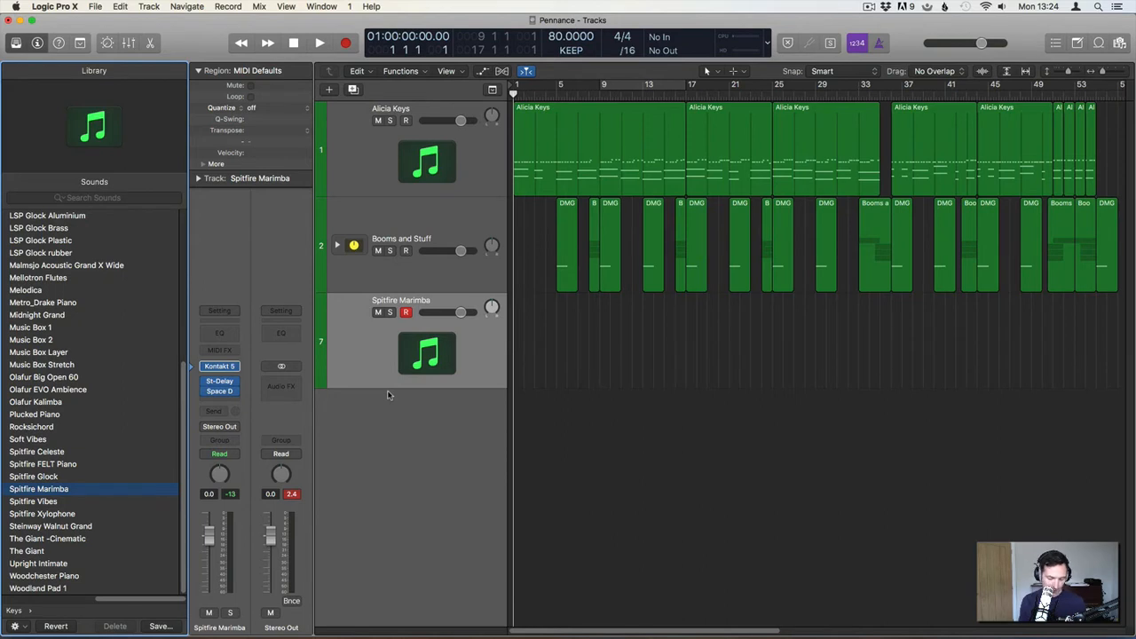
# Record a Spitfire Marimba part from bar 1 and cut off everything after bar 5, splitting the notes that cross the cut.
pyautogui.press('r')
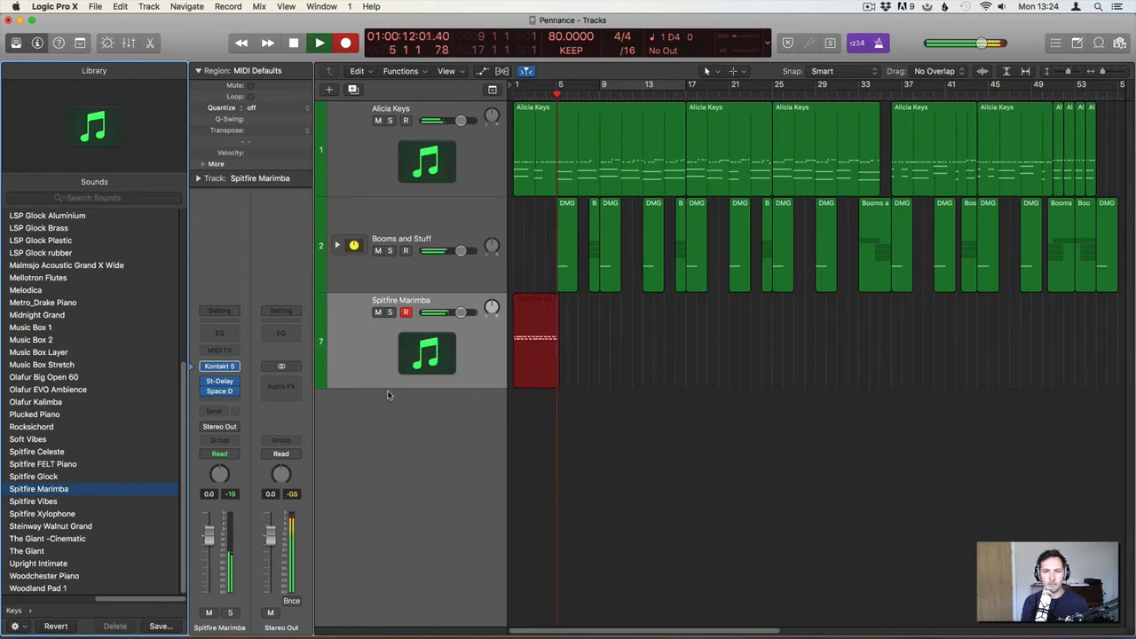
pyautogui.press('space')
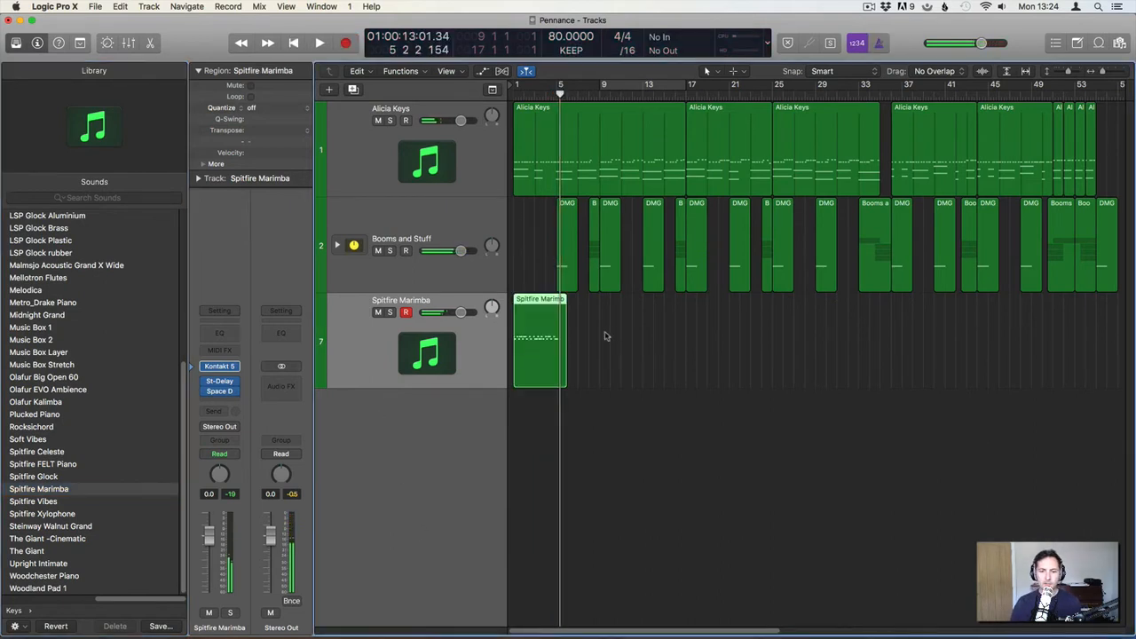
pyautogui.moveTo(607, 336); pyautogui.dragTo(557, 341)
pyautogui.press('BackSpace')
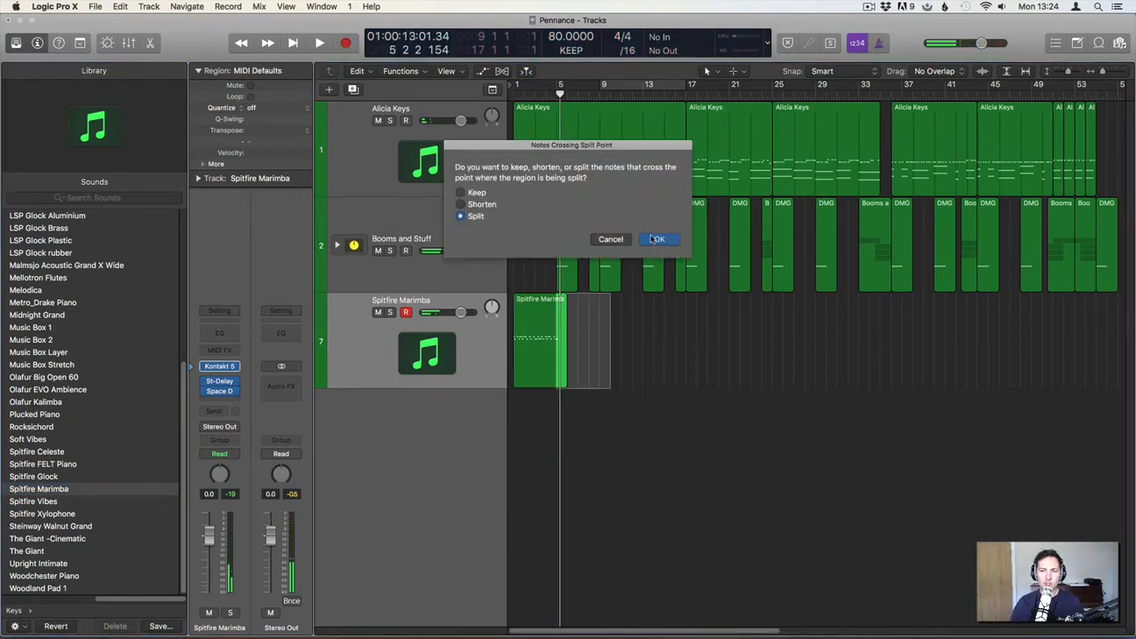
pyautogui.click(655, 239)
# Open the marimba region in the Piano Roll, transpose all its notes up an octave, and play it from the start.
pyautogui.press('e')
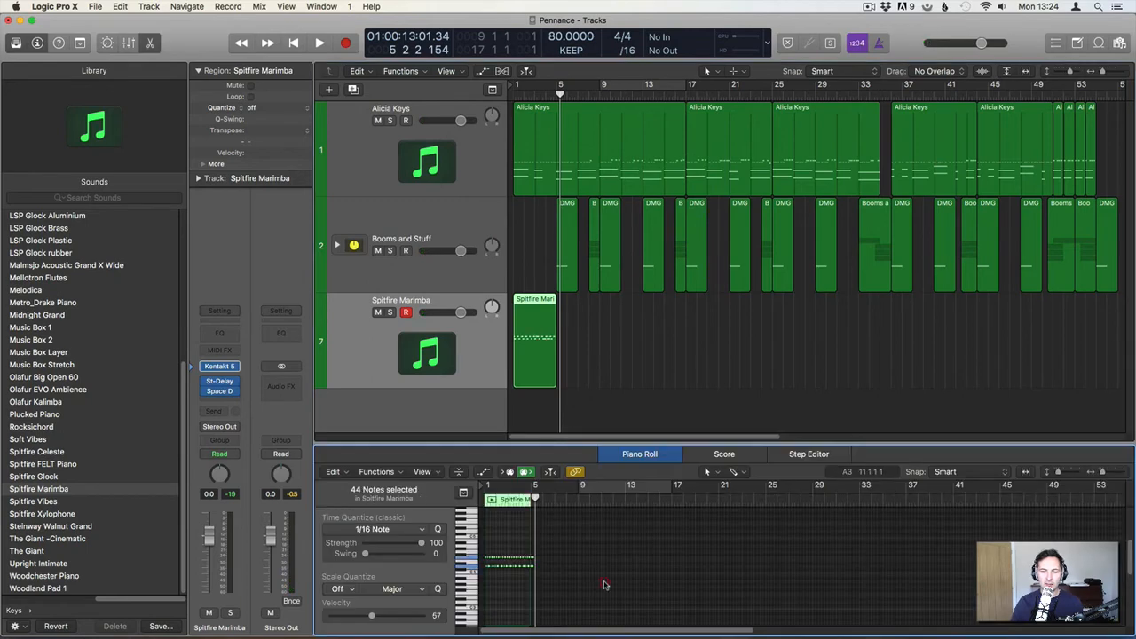
pyautogui.press('z')
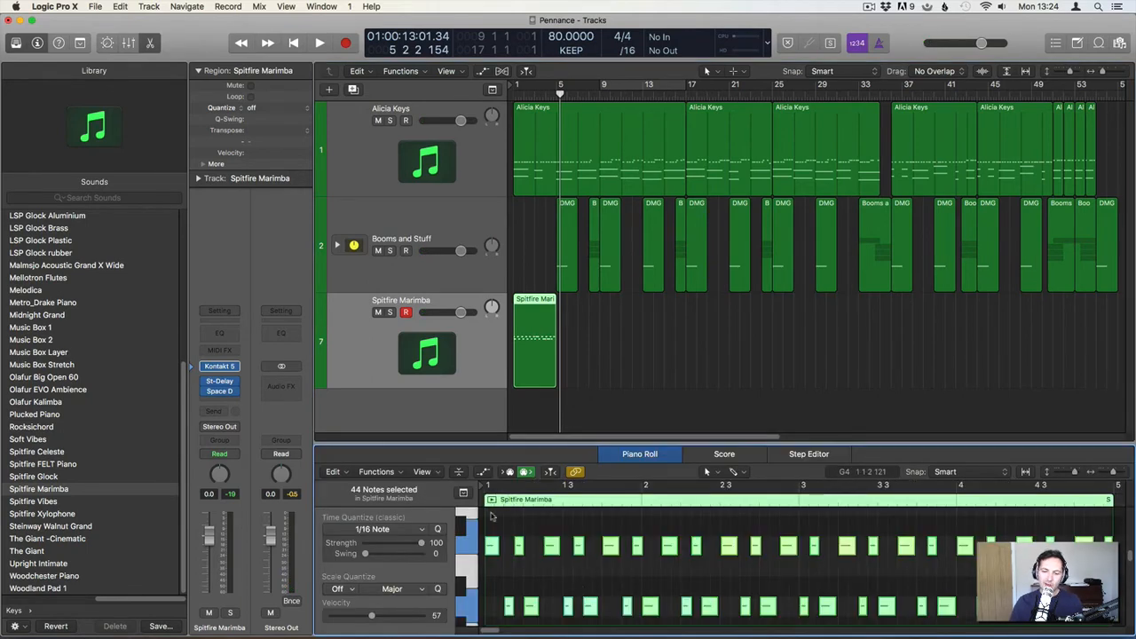
pyautogui.press('Return')
pyautogui.press('space')
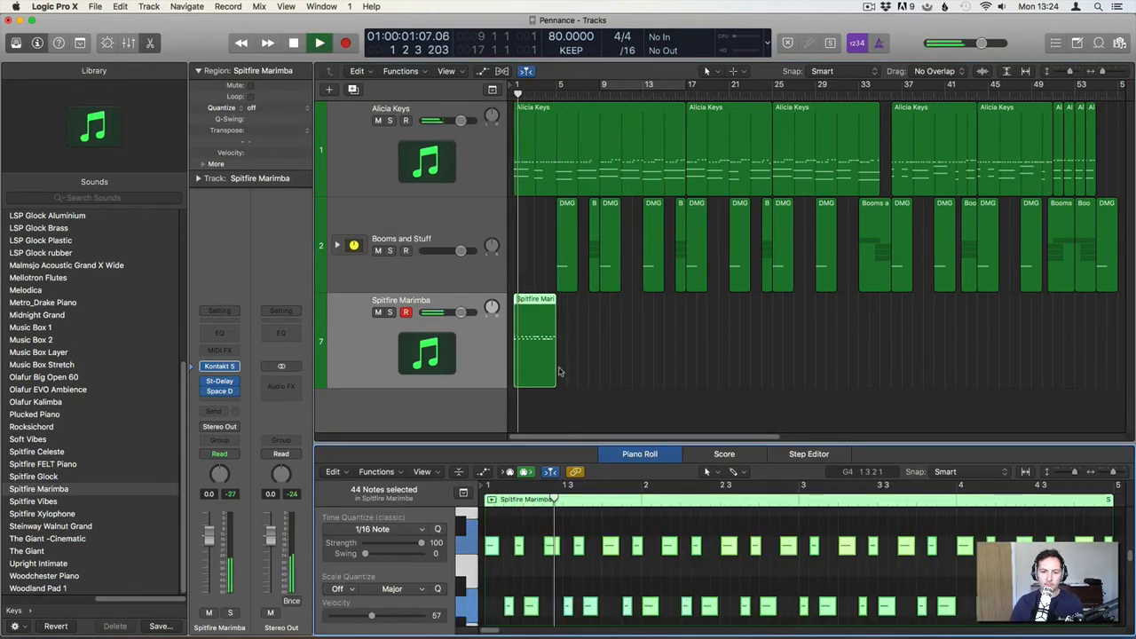
pyautogui.press('space')
pyautogui.click(539, 562)
pyautogui.press('super+a')
pyautogui.hotkey('alt', 'shift', 'Up')
pyautogui.press('Return')
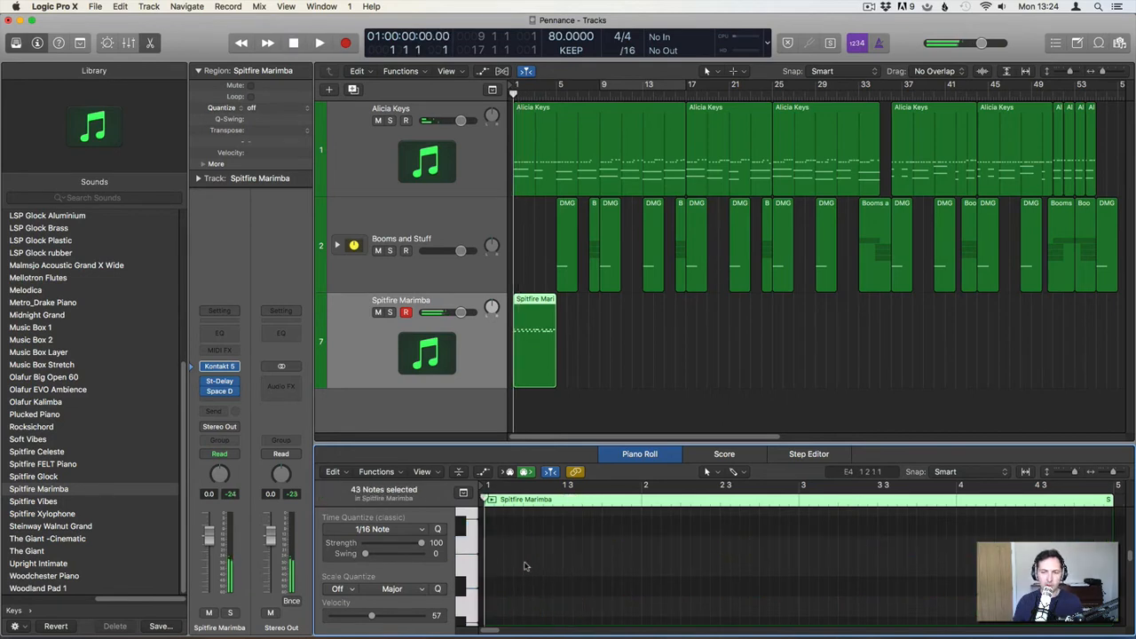
pyautogui.press('space')
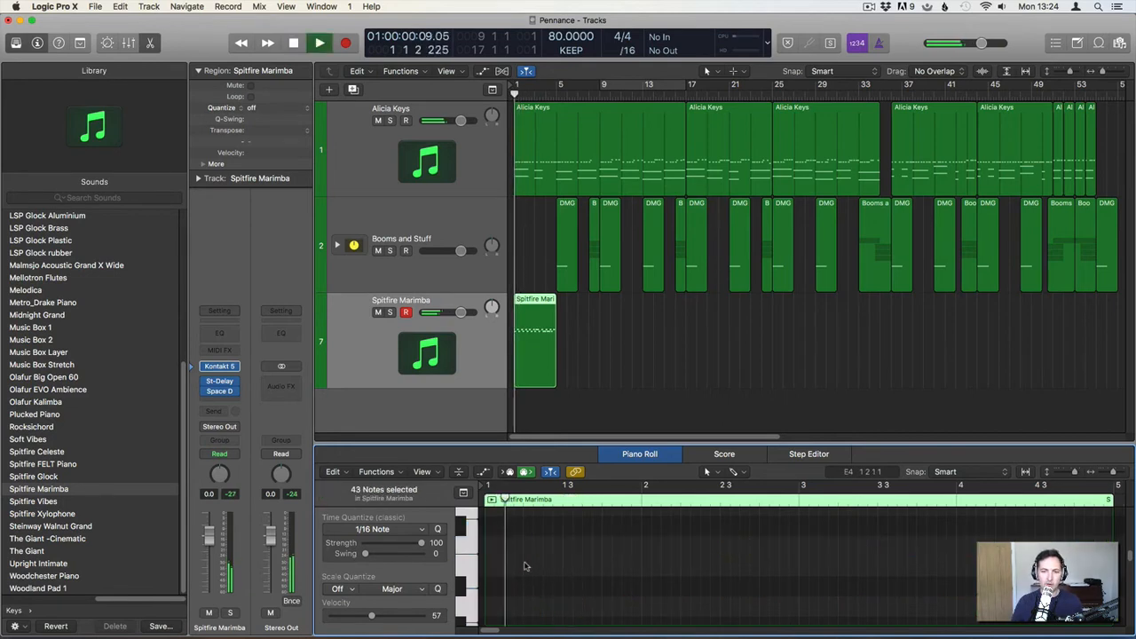
# Lower Space Designer's dry level to -9.4 dB on the marimba track and close the plug-in window.
pyautogui.click(219, 390)
pyautogui.moveTo(540, 392); pyautogui.dragTo(541, 426)
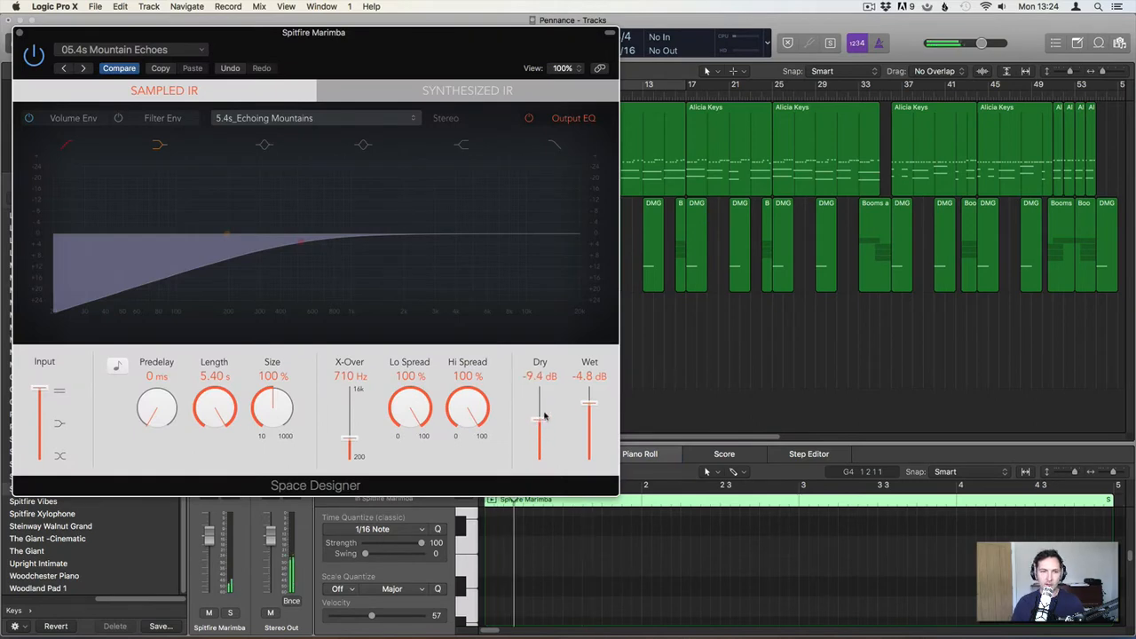
pyautogui.click(20, 32)
# Raise only the upper row of marimba notes by four semitones and play the region from the start.
pyautogui.click(502, 560)
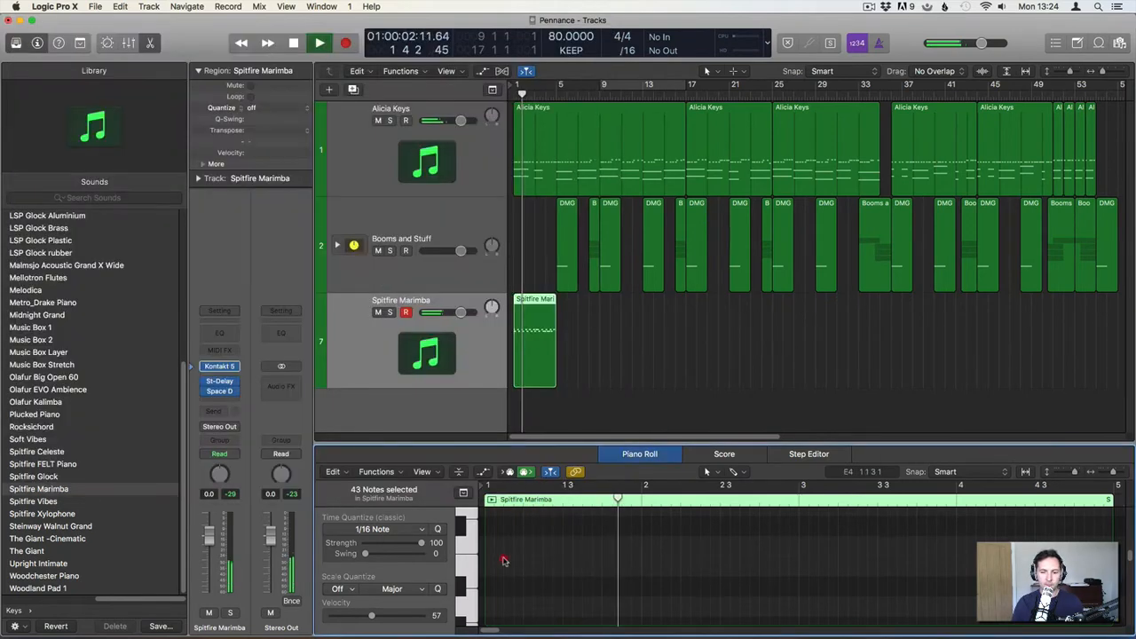
pyautogui.press('space')
pyautogui.scroll(3, 548, 563)
pyautogui.click(495, 571)
pyautogui.click(470, 525)
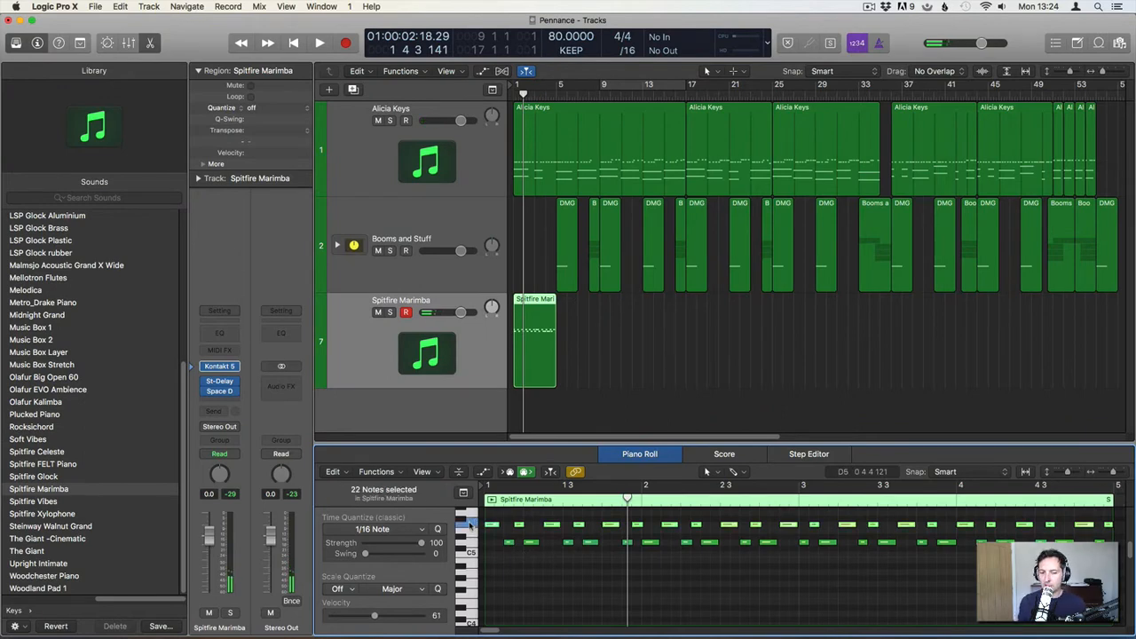
pyautogui.press('Delete')
pyautogui.press('Return')
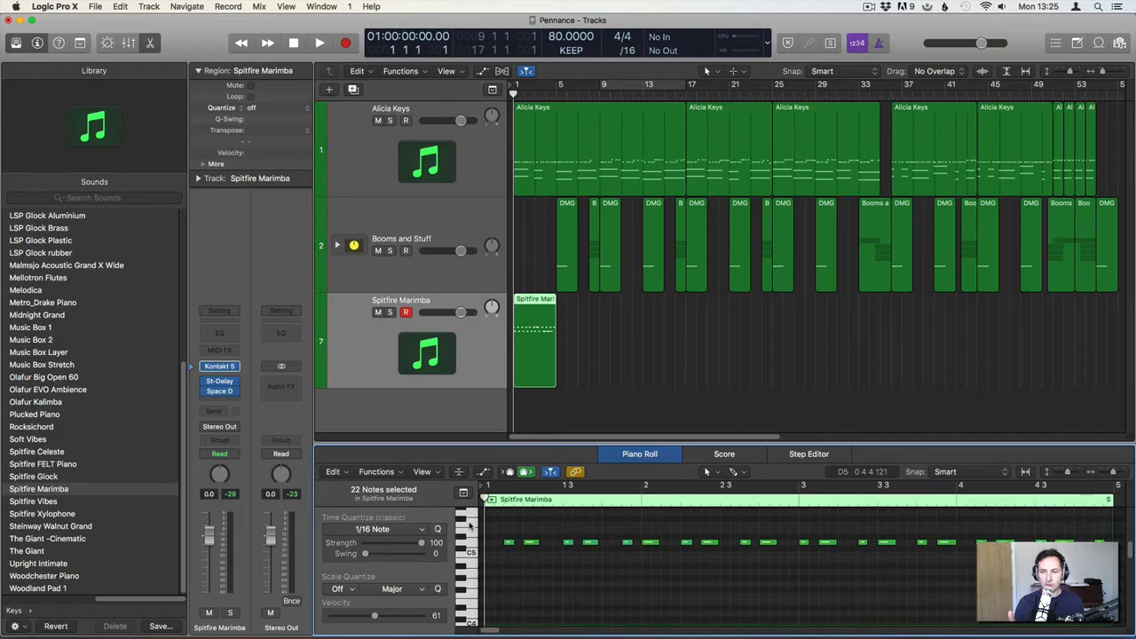
pyautogui.press('space')
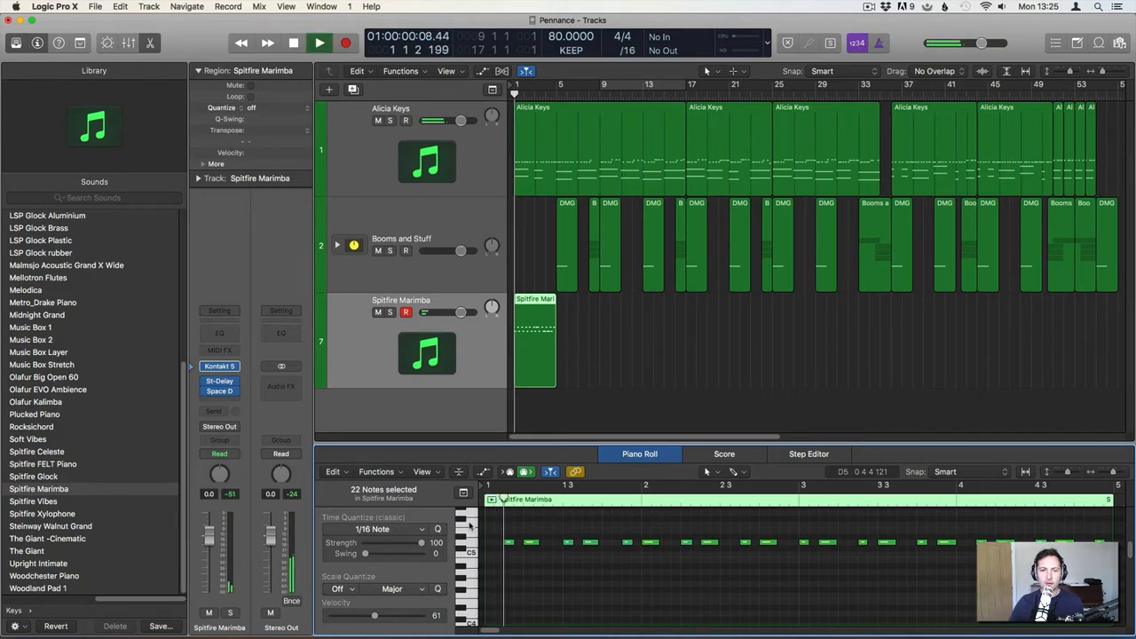
# Transpose all marimba notes down an octave and lower the track's volume to -5.2 dB during playback.
pyautogui.click(578, 571)
pyautogui.press('super+a')
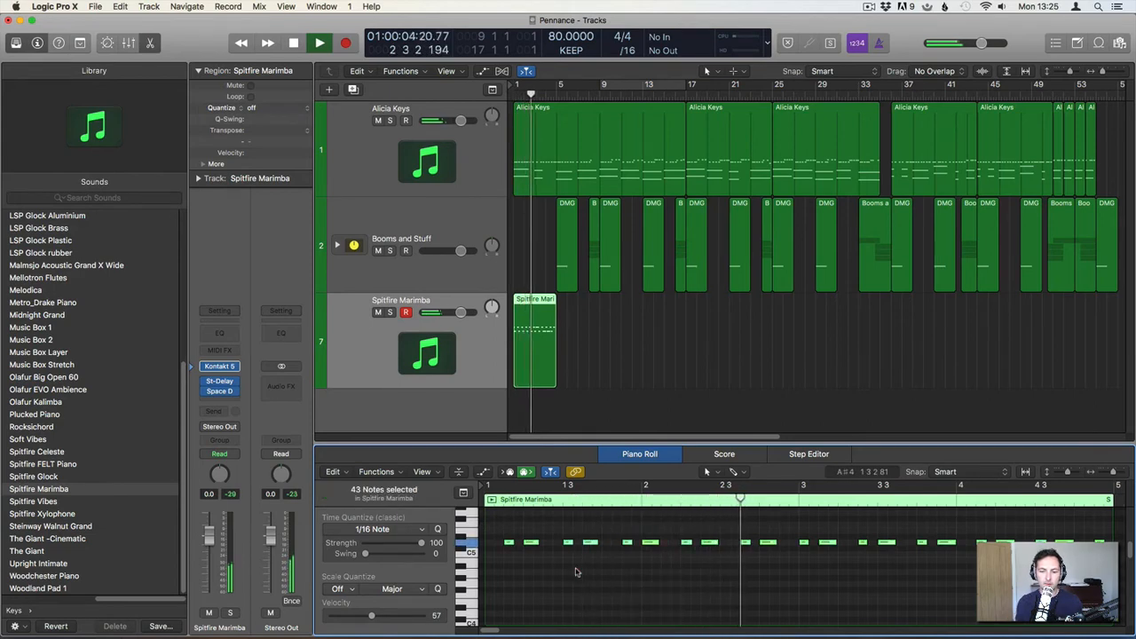
pyautogui.hotkey('alt', 'shift', 'Down')
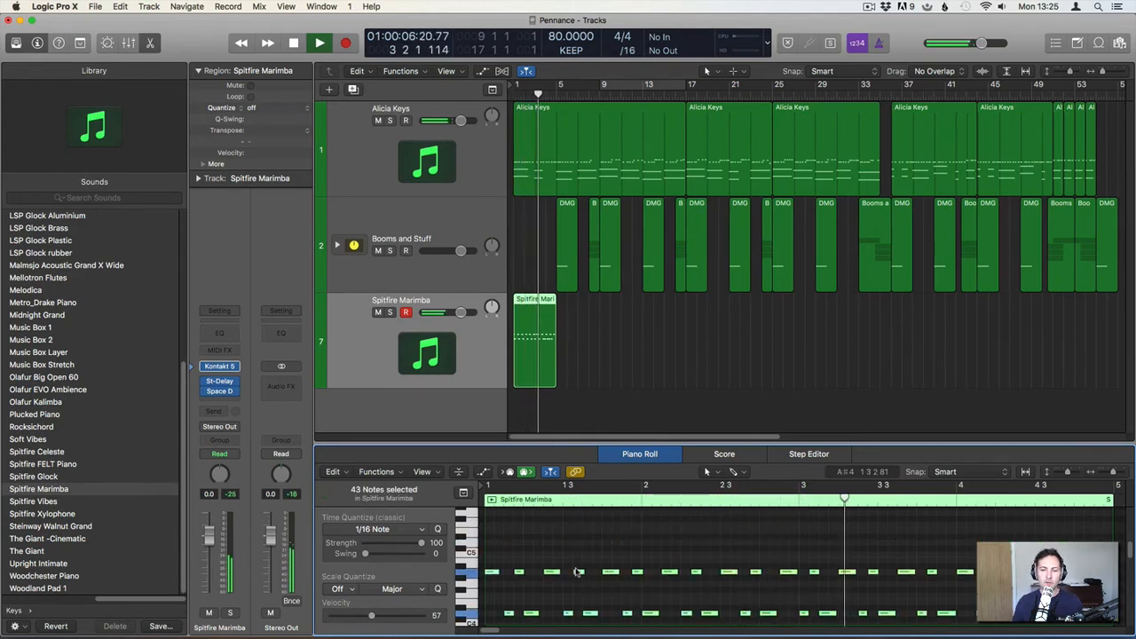
pyautogui.press('Return')
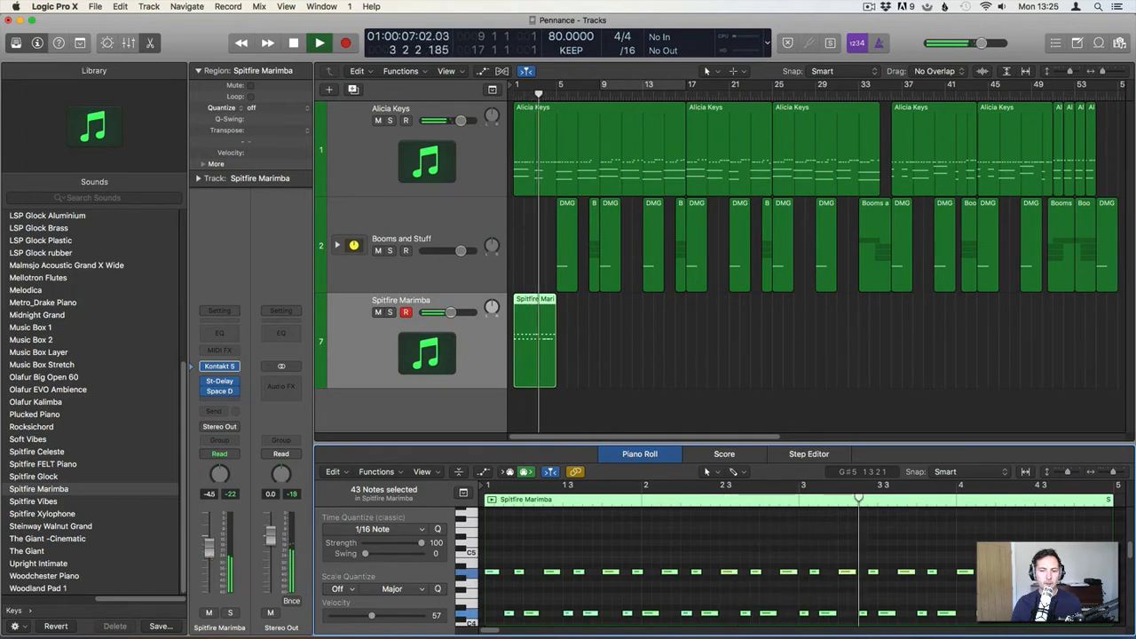
pyautogui.press('space')
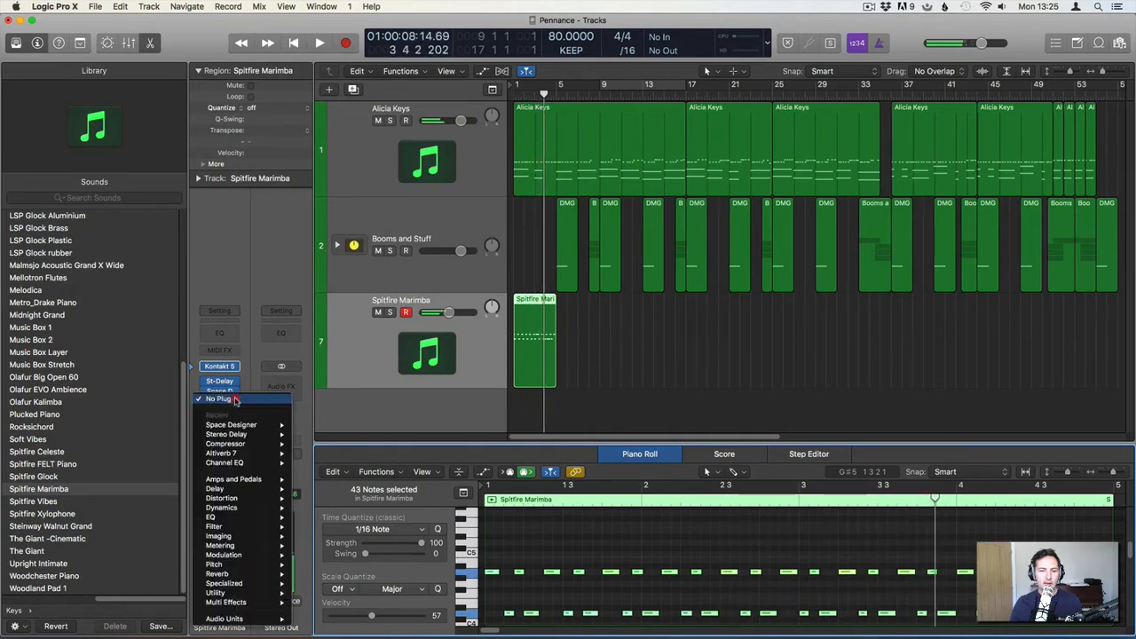
# Insert the Tremolo modulation effect after Space Designer on the Spitfire Marimba track.
pyautogui.click(219, 399)
pyautogui.moveTo(273, 455)
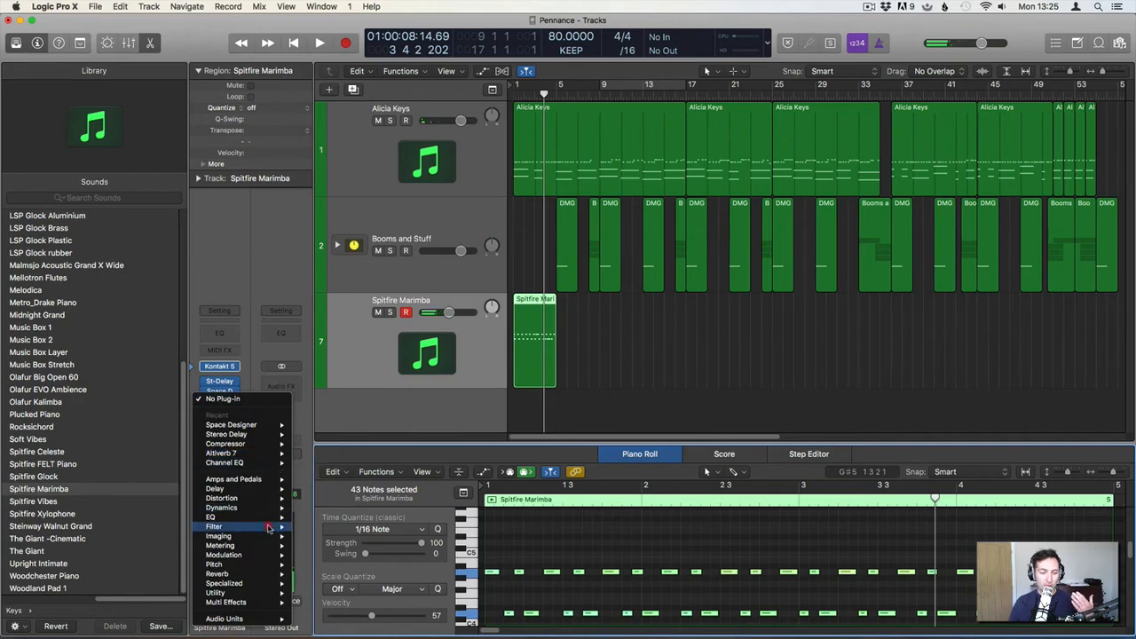
pyautogui.moveTo(266, 556)
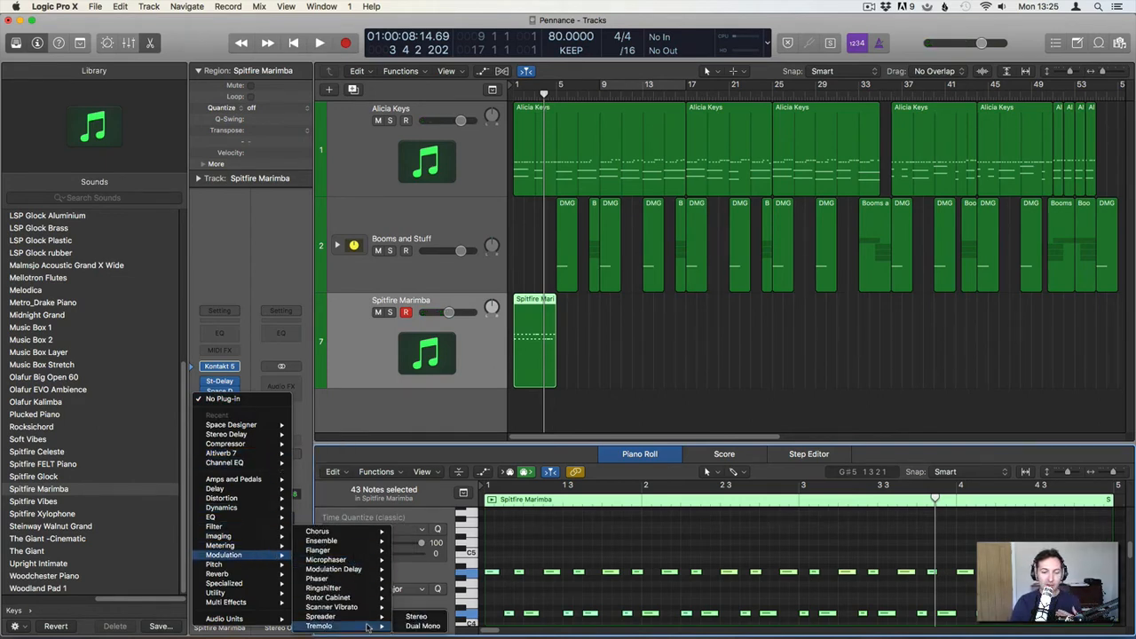
pyautogui.click(436, 626)
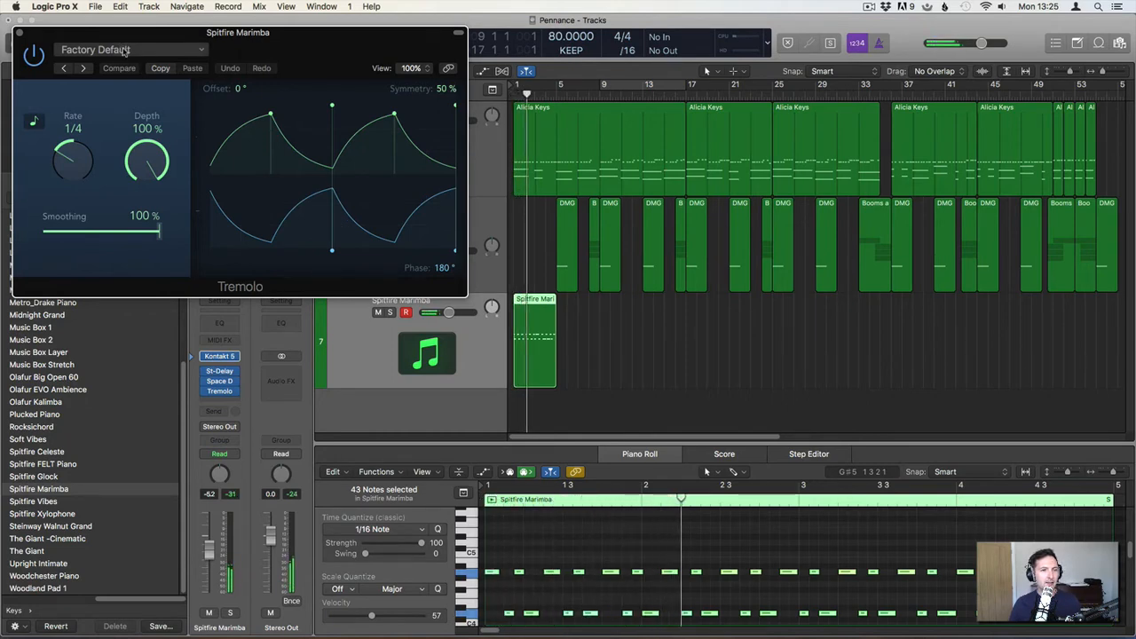
# Set the Tremolo's depth to 66% and its rate to 1/8, stop playback, and hide the plug-in window.
pyautogui.moveTo(147, 159); pyautogui.dragTo(136, 214)
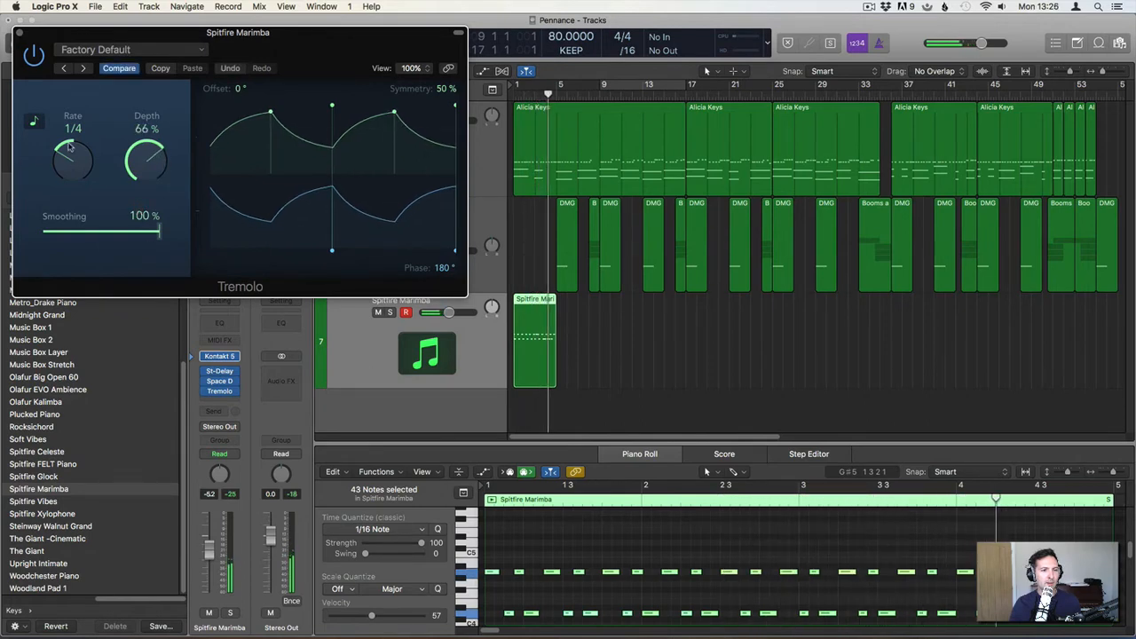
pyautogui.moveTo(67, 148); pyautogui.dragTo(69, 139)
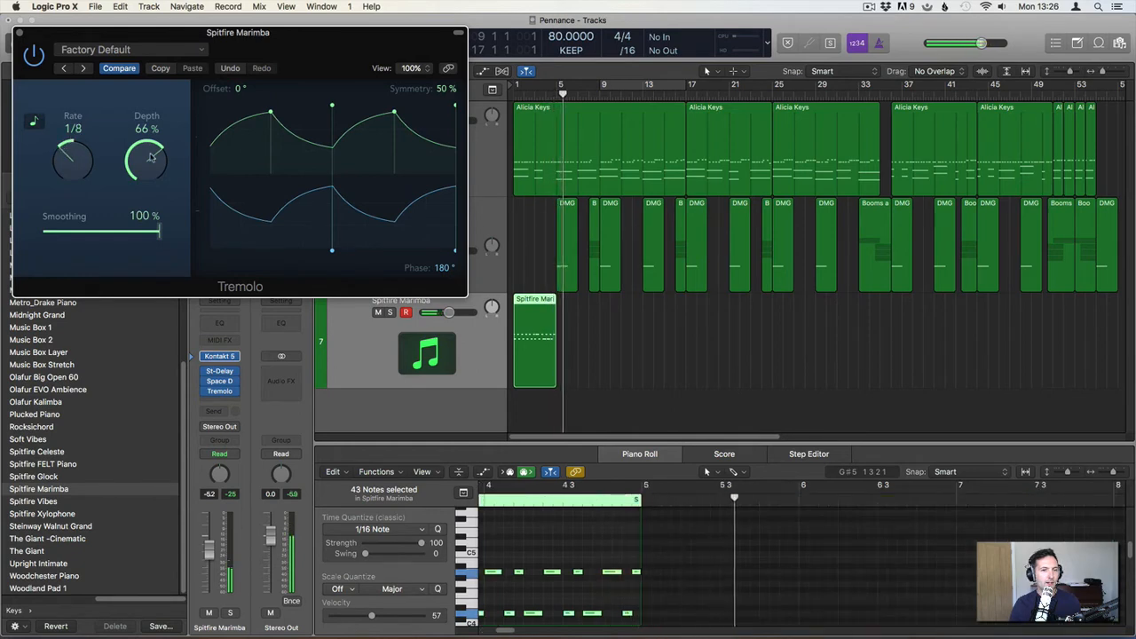
pyautogui.press('space')
pyautogui.press('v')
# Loop the four-bar marimba region up to bar 35, where the third Alicia Keys region ends.
pyautogui.click(647, 378)
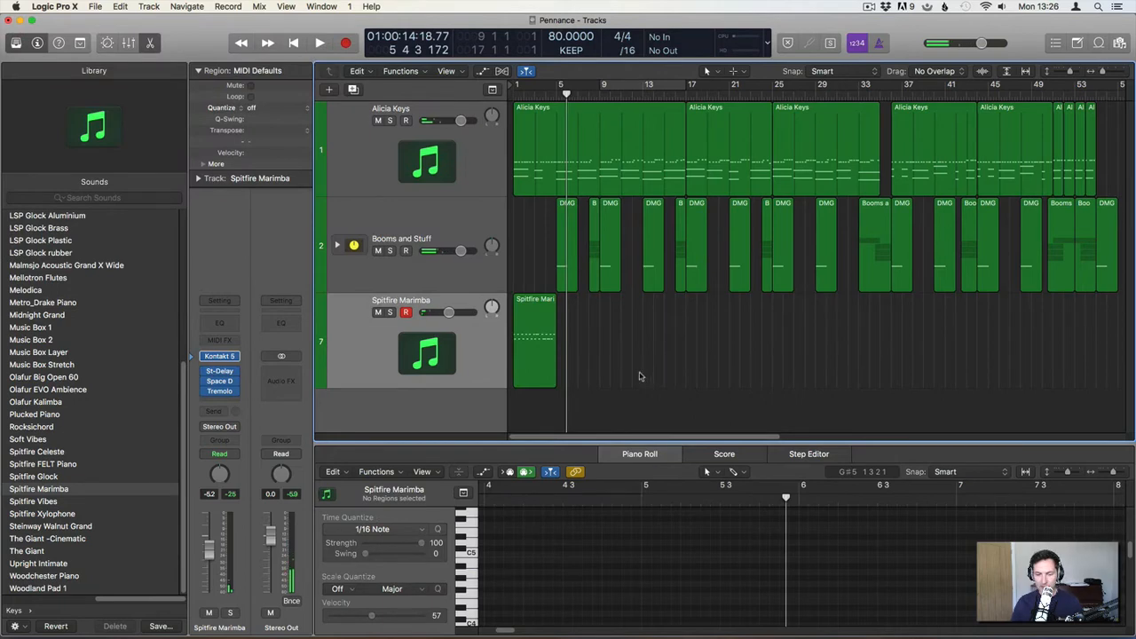
pyautogui.press('Return')
pyautogui.click(555, 306)
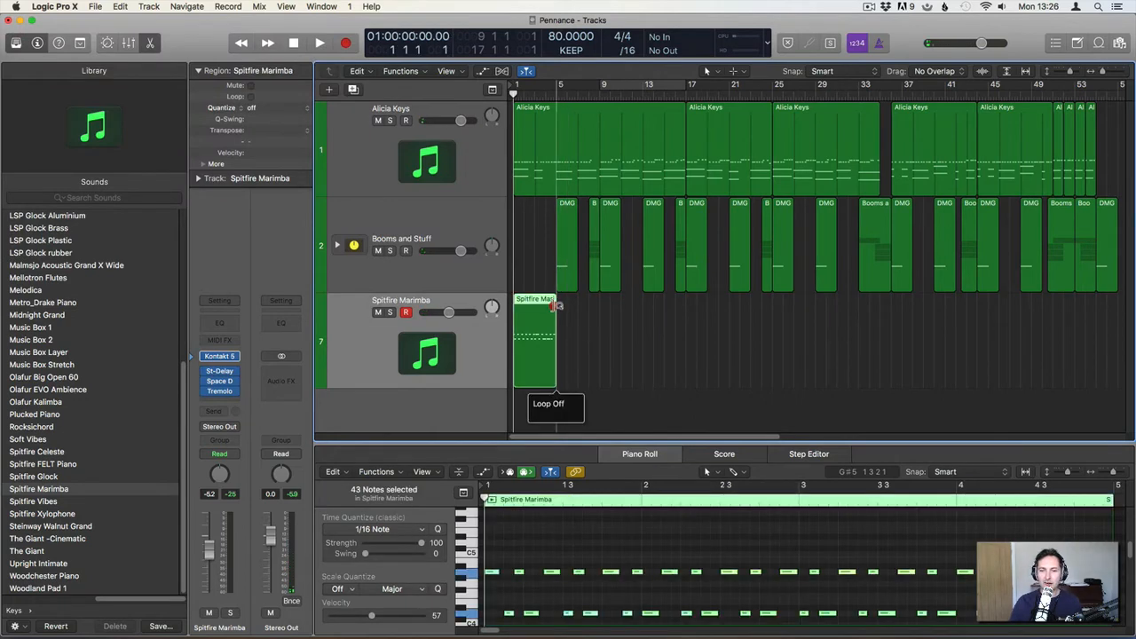
pyautogui.moveTo(556, 305); pyautogui.dragTo(883, 319)
pyautogui.click(914, 350)
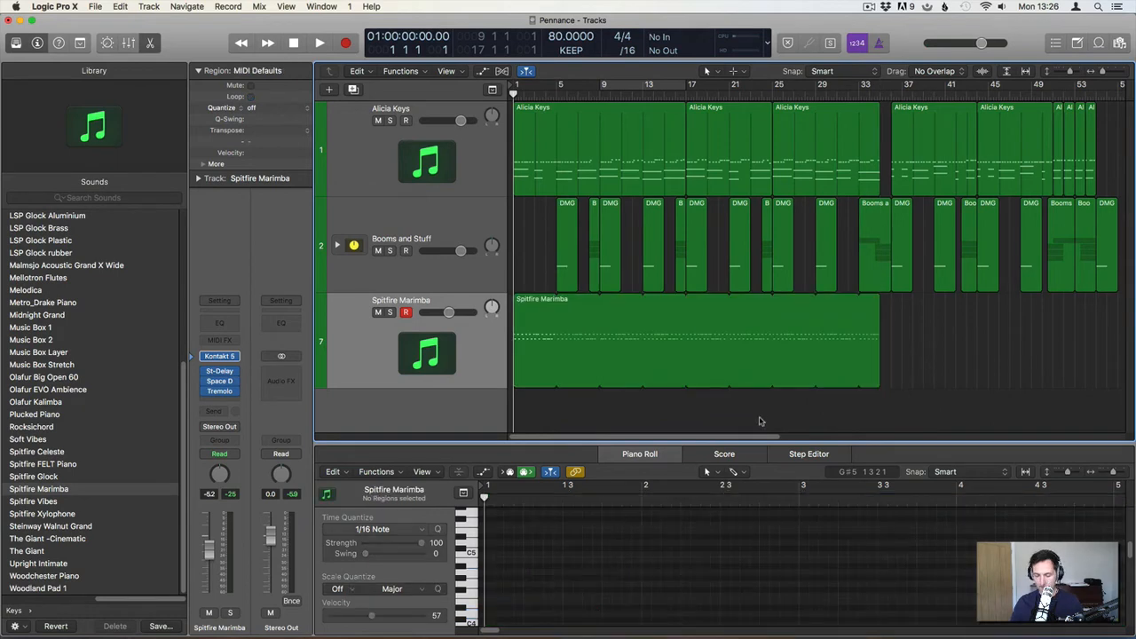
# Play the arrangement with the Piano Roll closed and compare the marimba with the Alicia Keys piano muted and unmuted.
pyautogui.press('space')
pyautogui.press('e')
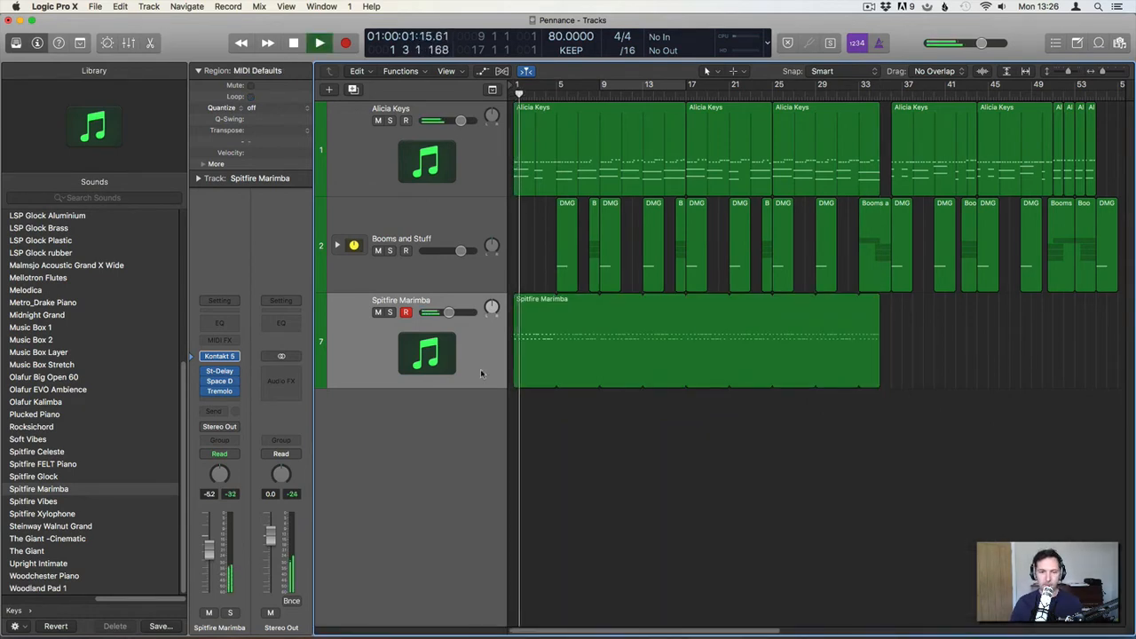
pyautogui.click(378, 119)
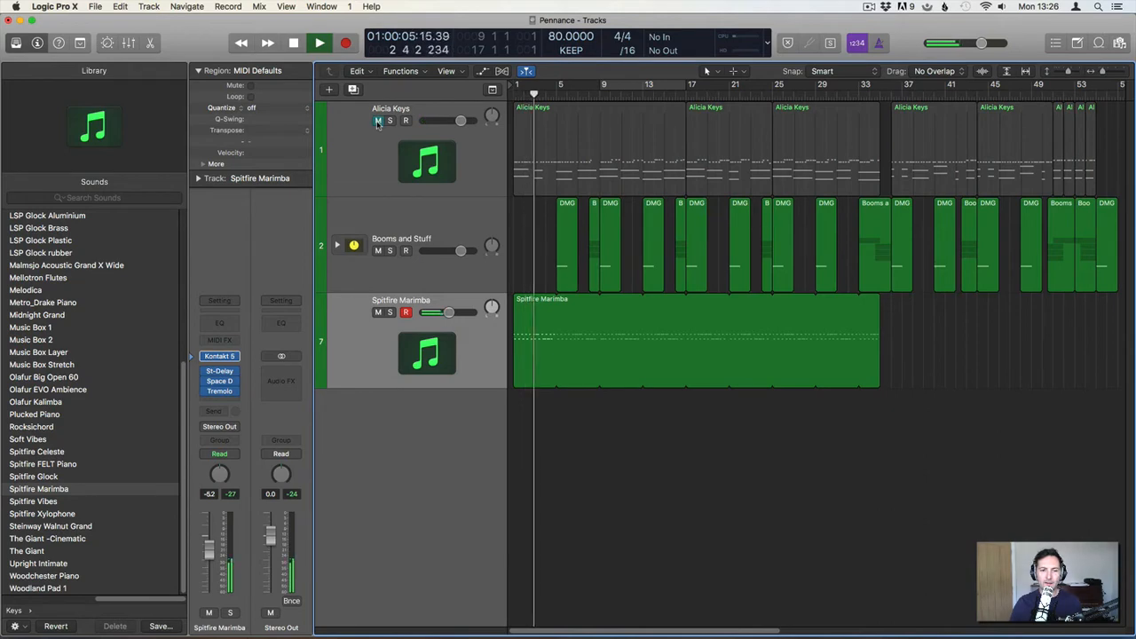
pyautogui.click(378, 121)
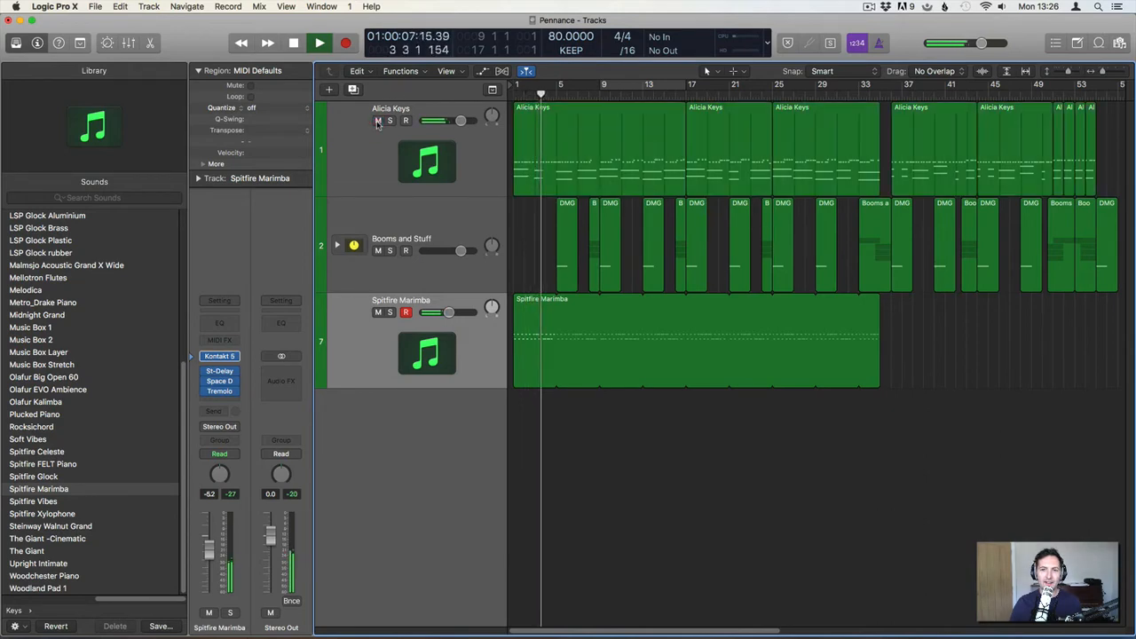
pyautogui.click(378, 121)
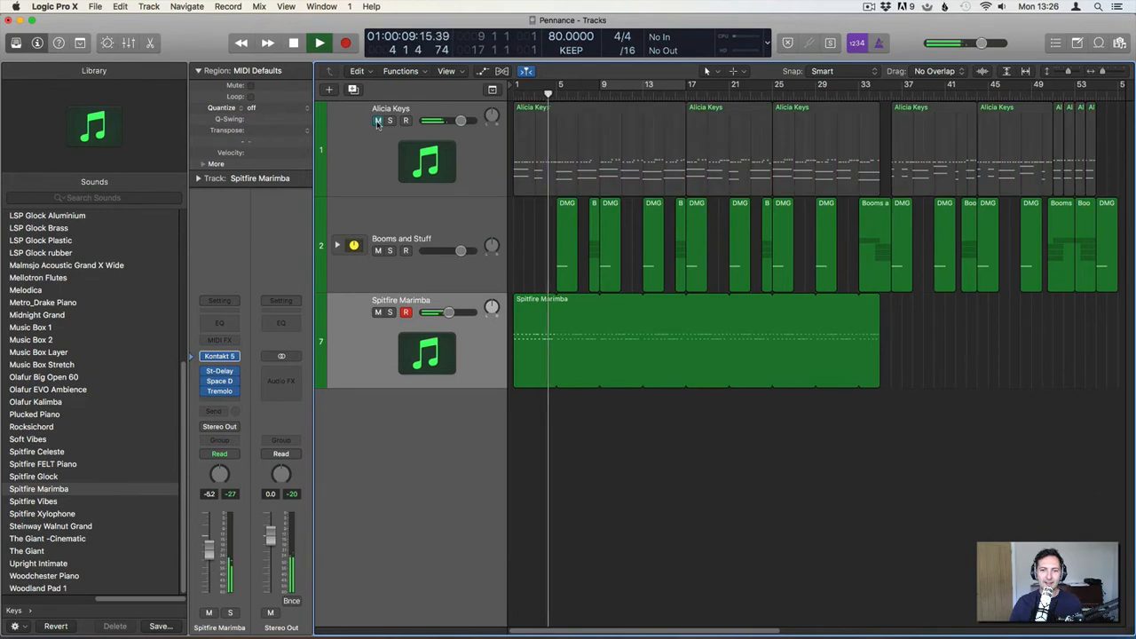
pyautogui.click(378, 121)
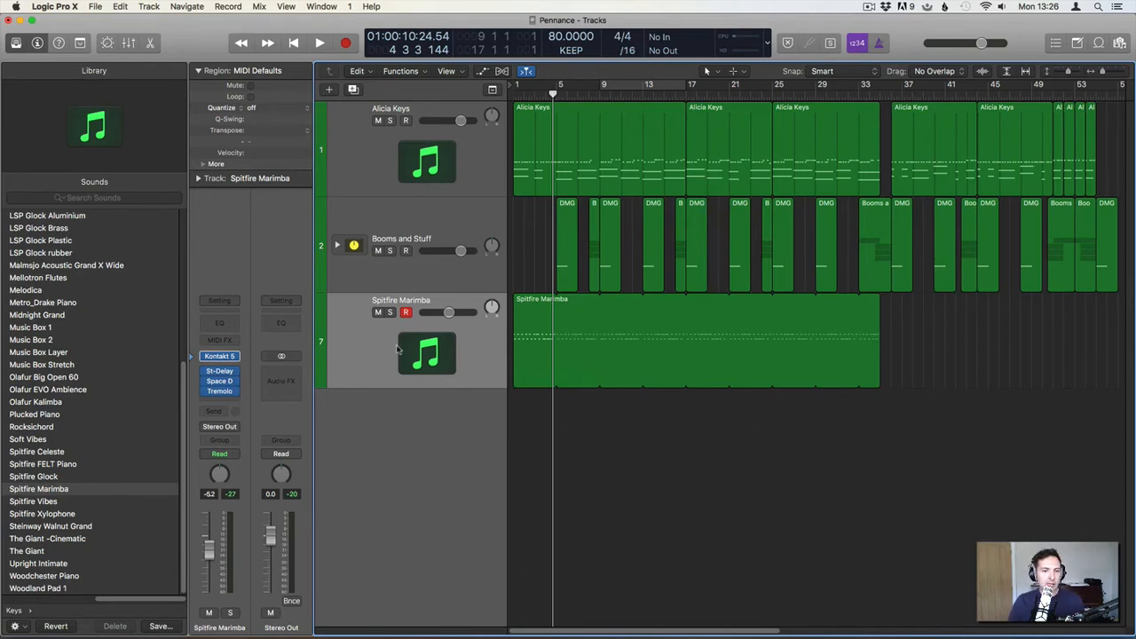
# Add a new software instrument track below the Spitfire Marimba track.
pyautogui.doubleClick(355, 505)
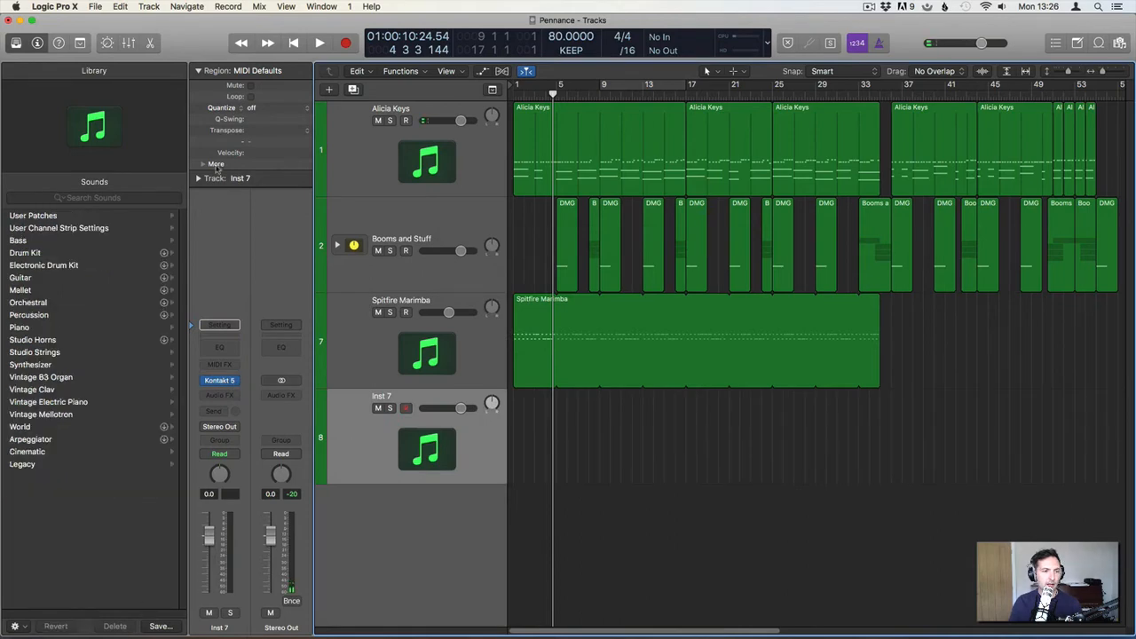
# Load the user patch Trailer Strings Legato_Stack on the new track and expand the stack to show its instrument tracks.
pyautogui.click(59, 216)
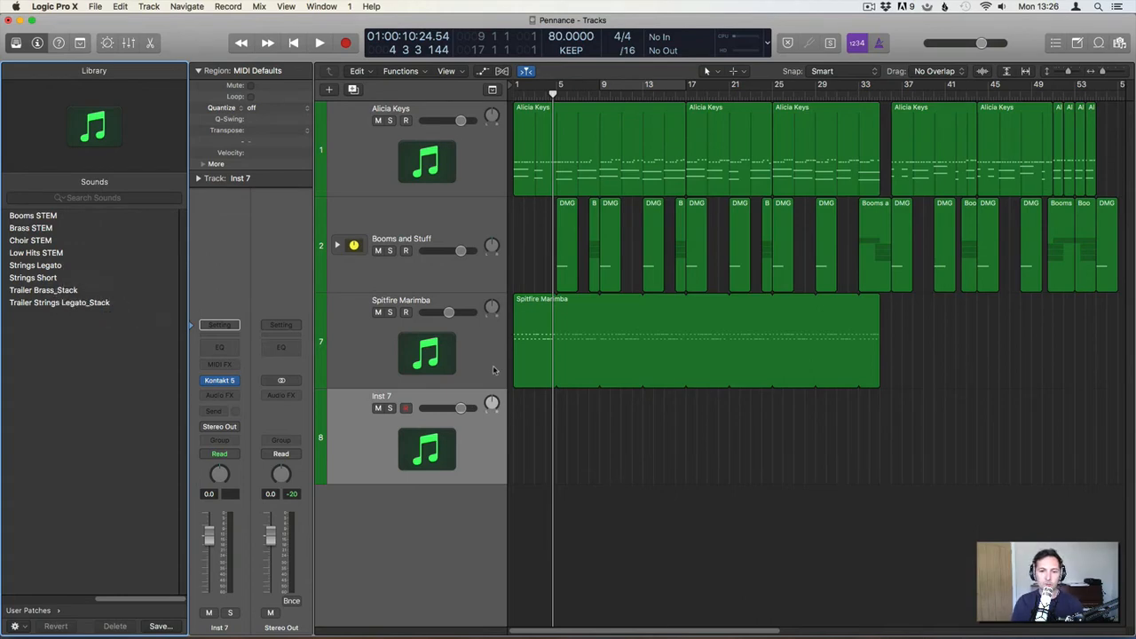
pyautogui.click(77, 305)
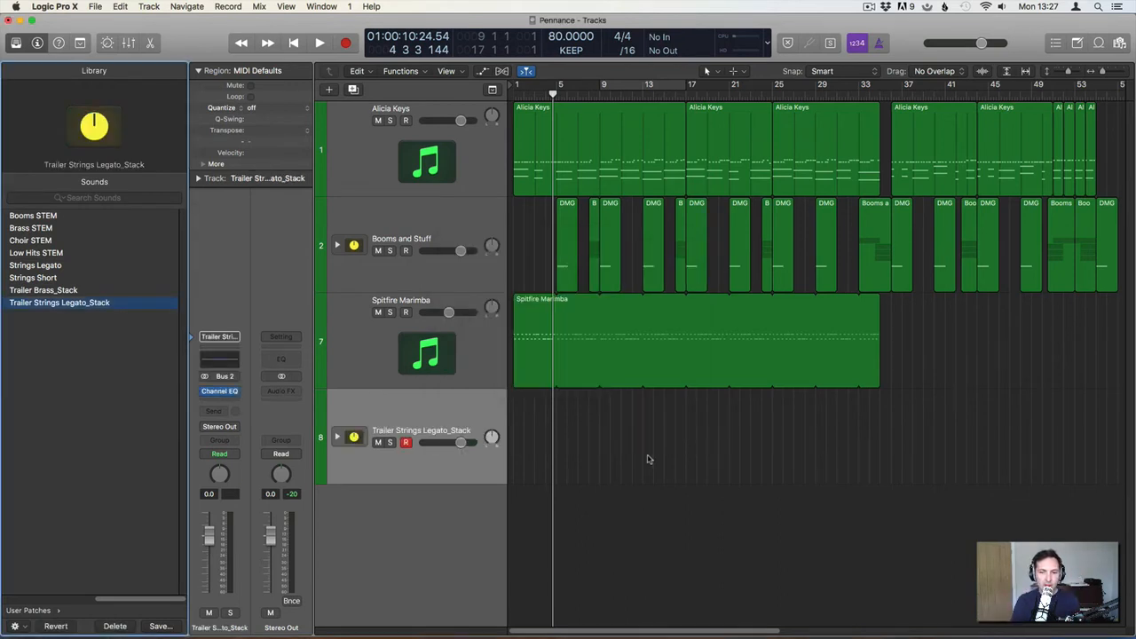
pyautogui.click(337, 436)
pyautogui.moveTo(1130, 153); pyautogui.dragTo(1130, 348)
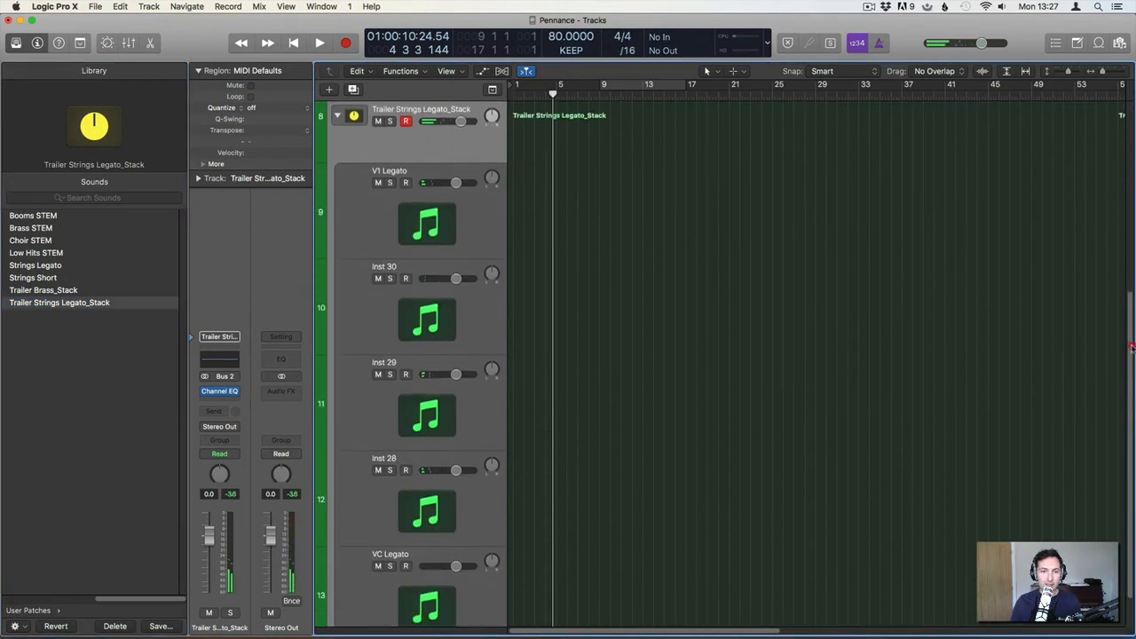
# Audition the strings stack's tracks one by one, from V1 Legato through Inst 30, 29 and 28 to VC Legato.
pyautogui.click(416, 238)
pyautogui.click(427, 302)
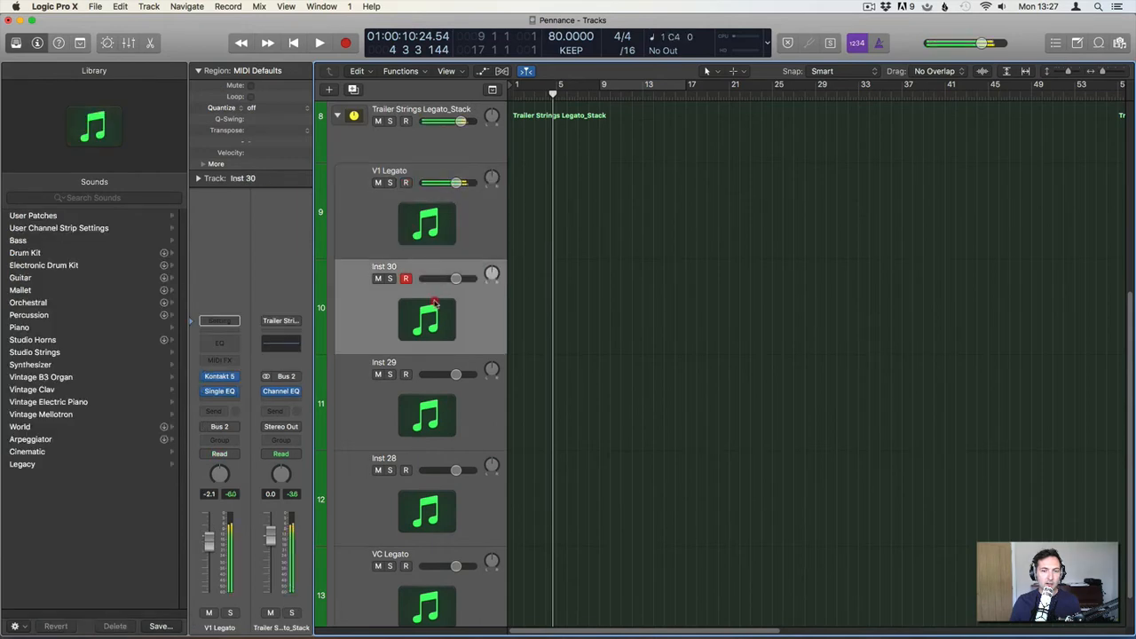
pyautogui.click(430, 405)
pyautogui.click(424, 505)
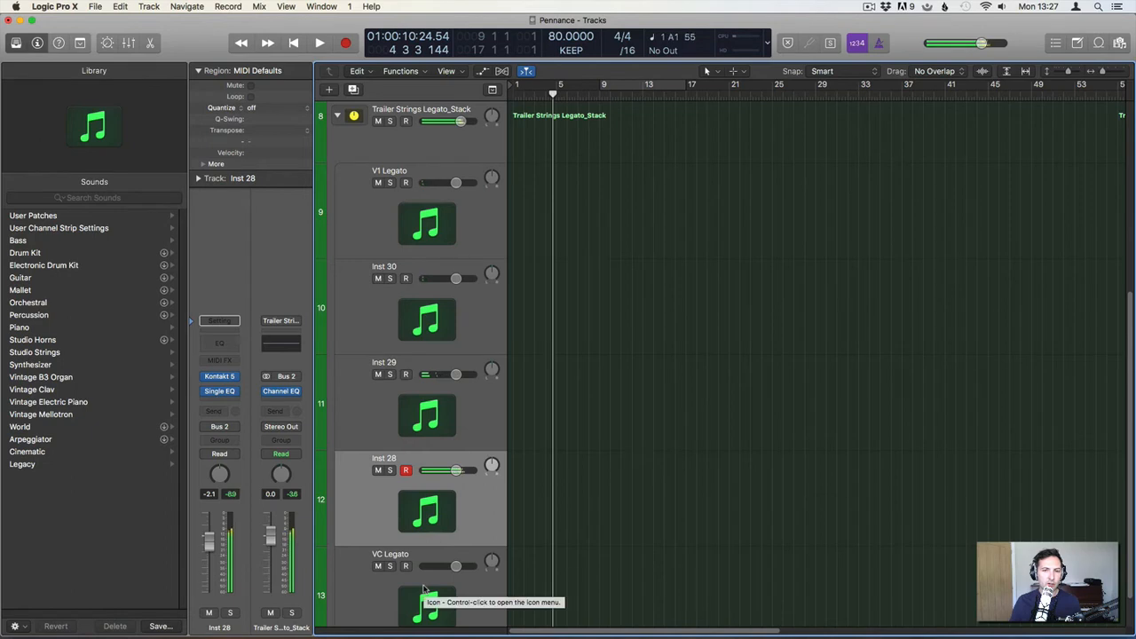
pyautogui.click(423, 588)
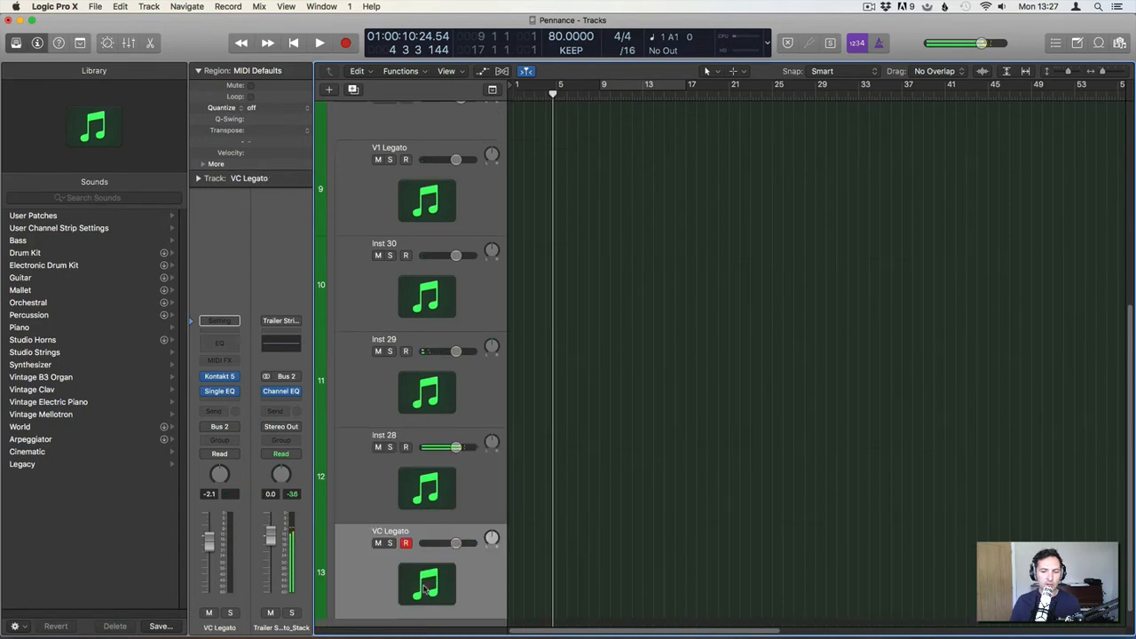
# Rename the VC Legato track in the strings stack as DB Leg.
pyautogui.doubleClick(391, 533)
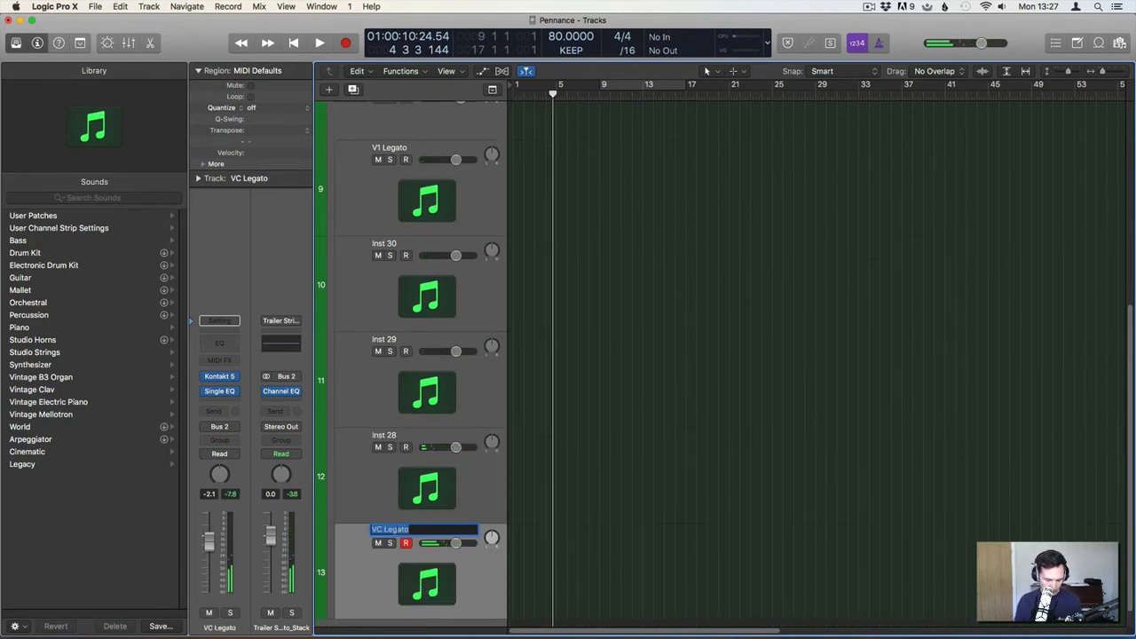
pyautogui.write('DB')
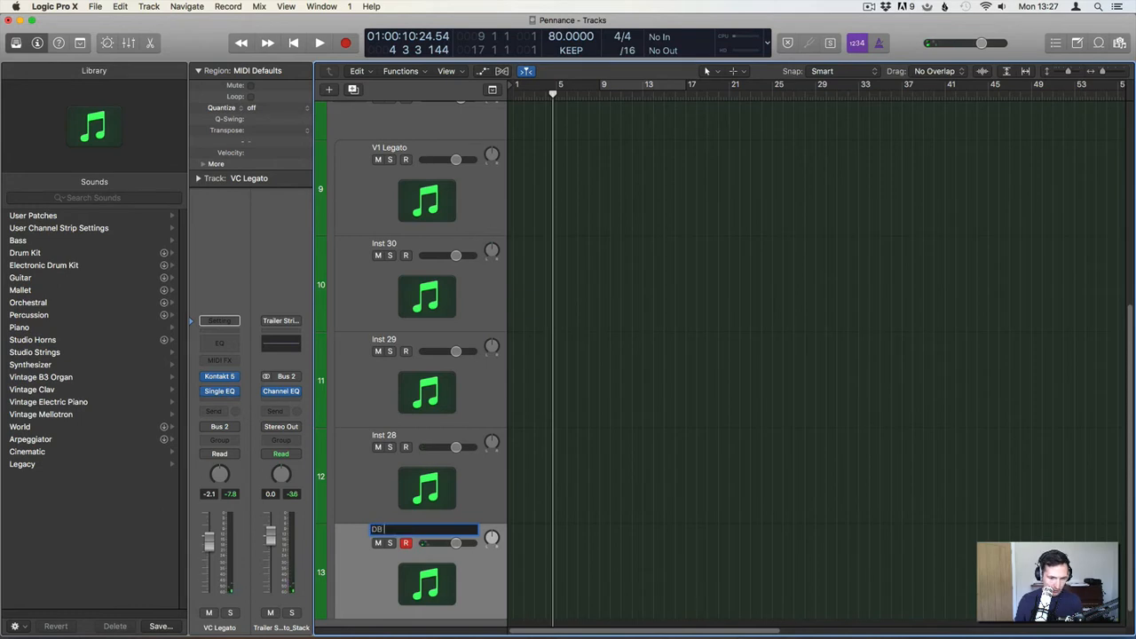
pyautogui.write(' Leg')
pyautogui.press('Return')
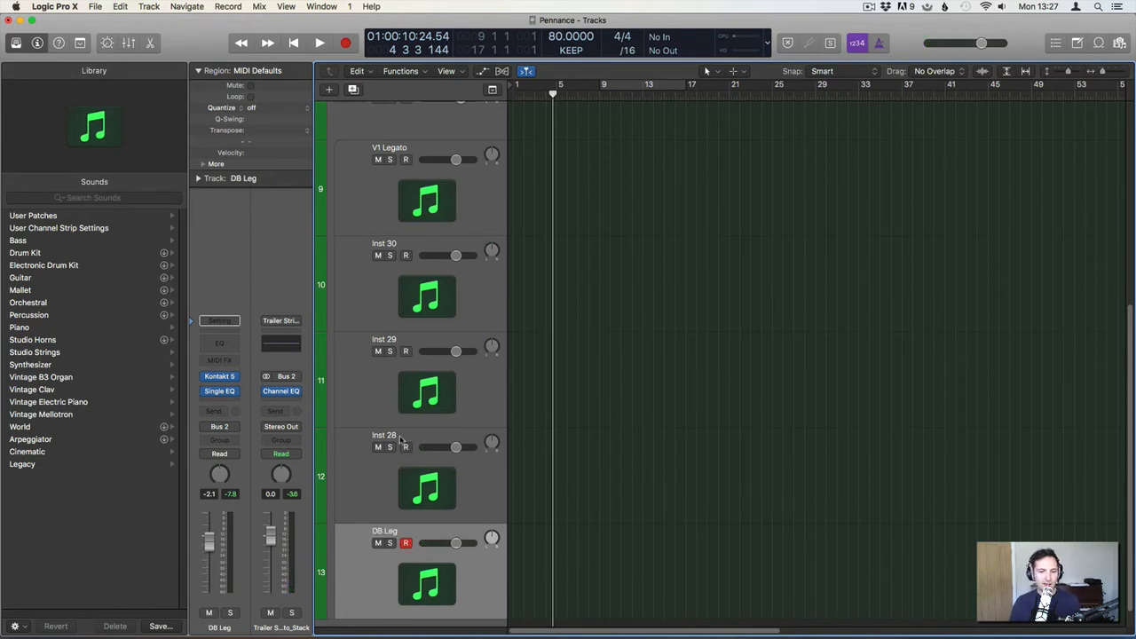
# Select the main track of the Trailer Strings Legato_Stack and collapse the stack.
pyautogui.click(421, 119)
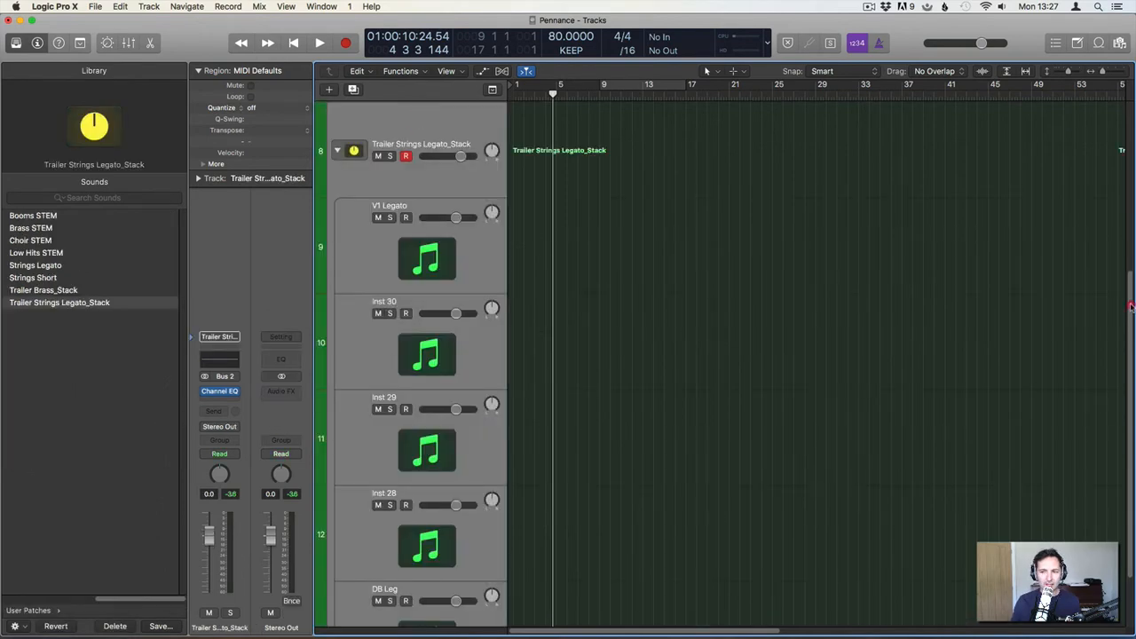
pyautogui.moveTo(1131, 303); pyautogui.dragTo(1129, 235)
pyautogui.click(335, 269)
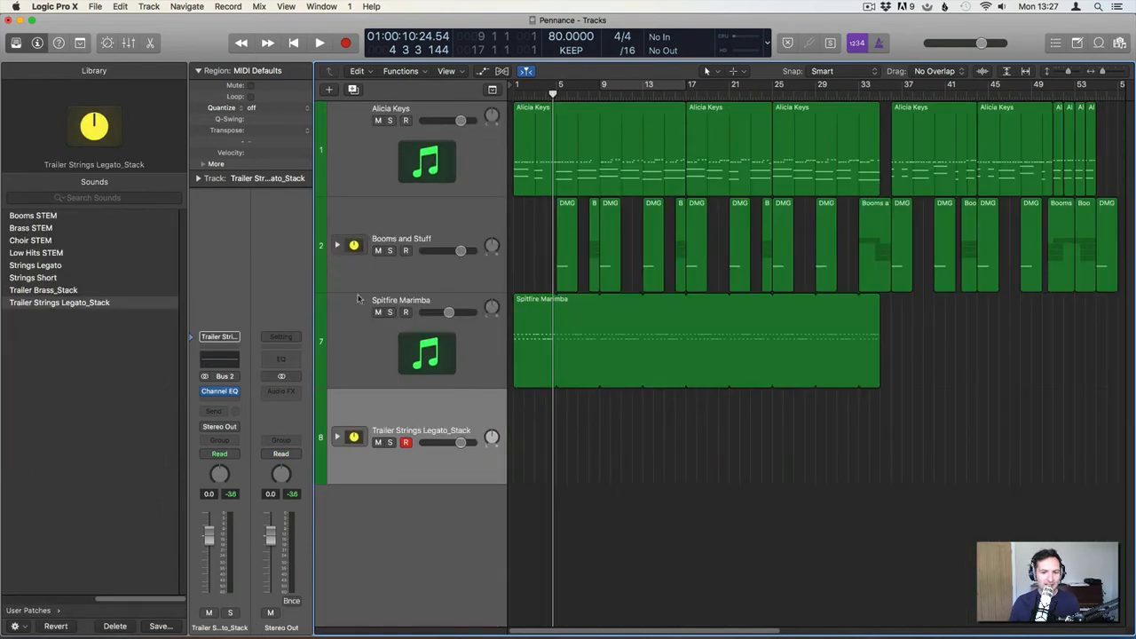
pyautogui.click(576, 410)
pyautogui.click(336, 437)
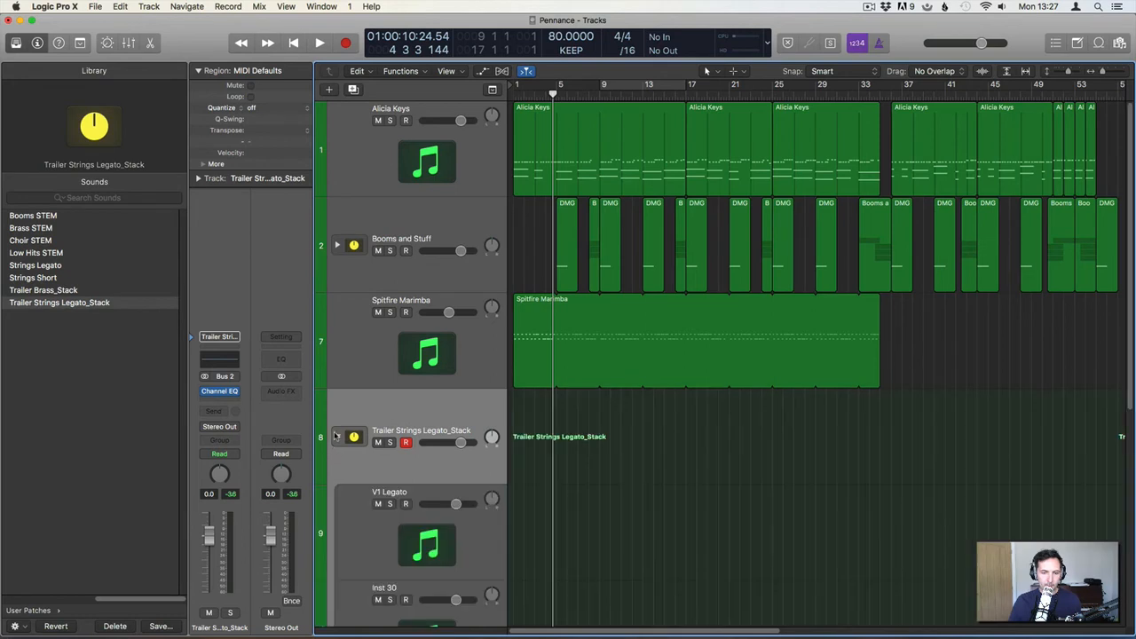
pyautogui.click(336, 437)
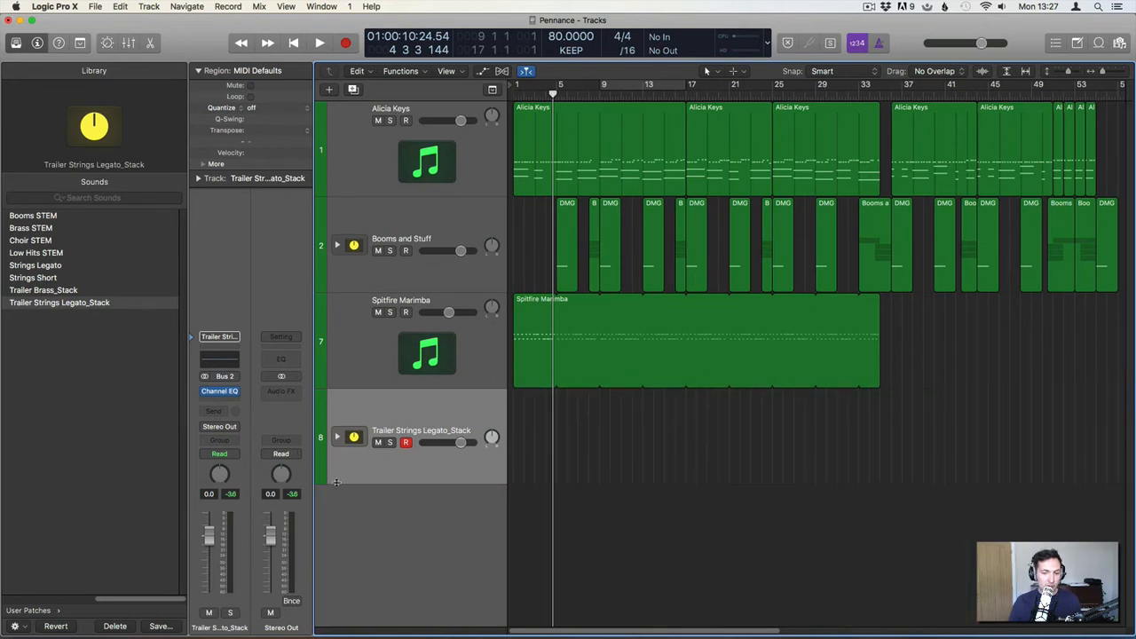
# Add a new software instrument track below the strings stack and load the user patch Trailer Brass_Stack on it.
pyautogui.doubleClick(401, 516)
pyautogui.press('Return')
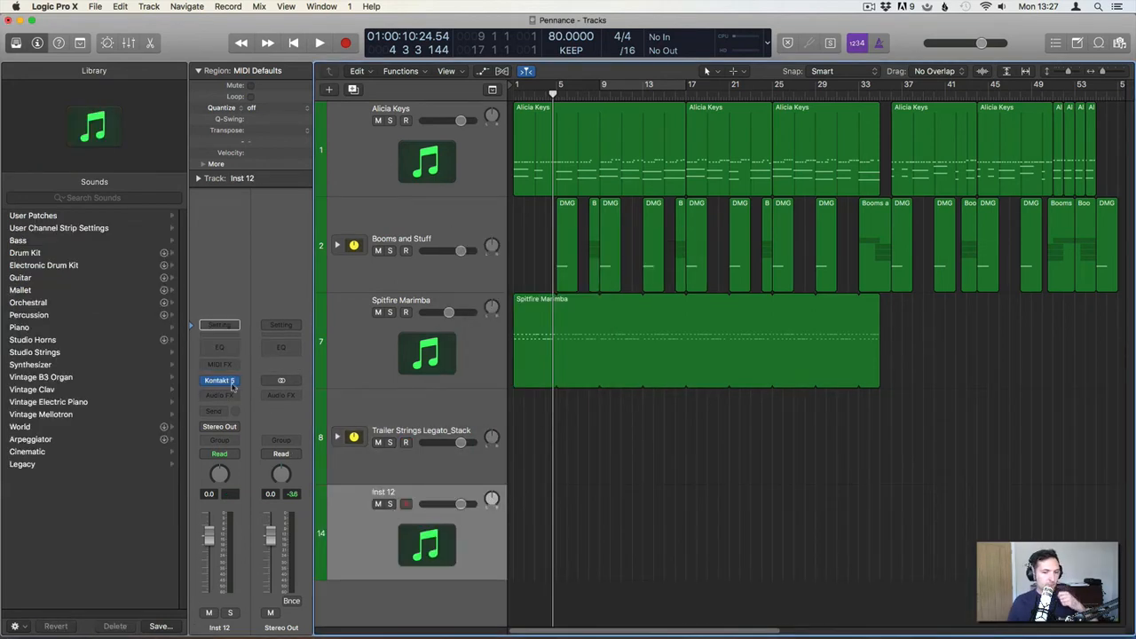
pyautogui.click(82, 217)
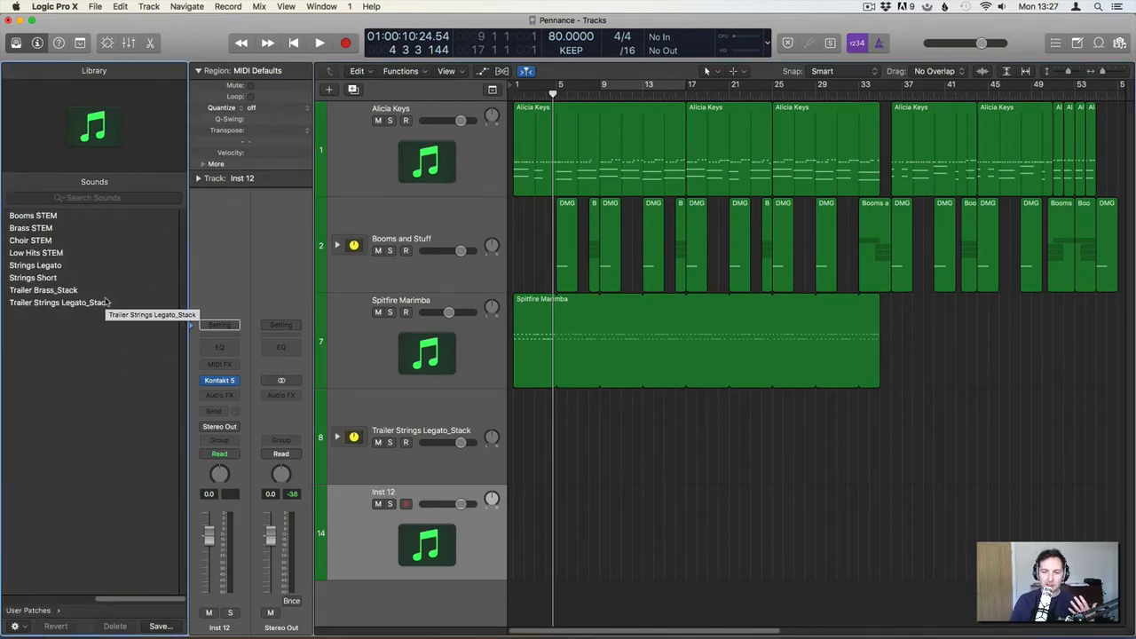
pyautogui.click(44, 293)
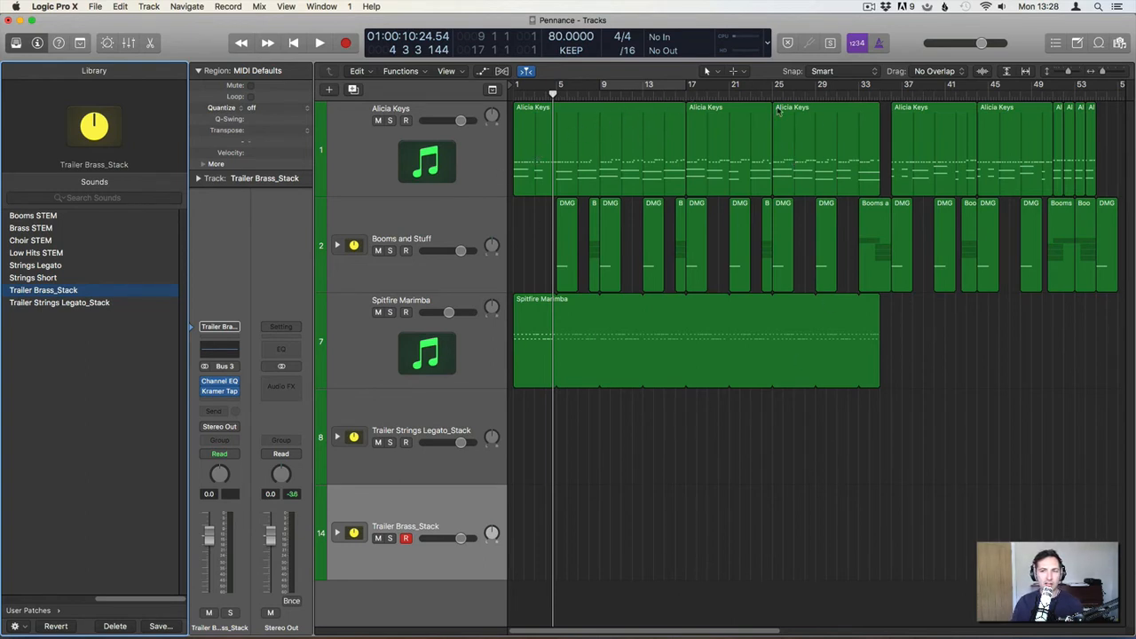
# Expand the Trailer Brass_Stack and look through its instrument tracks down to EW Low Brass.
pyautogui.moveTo(868, 451); pyautogui.dragTo(862, 398)
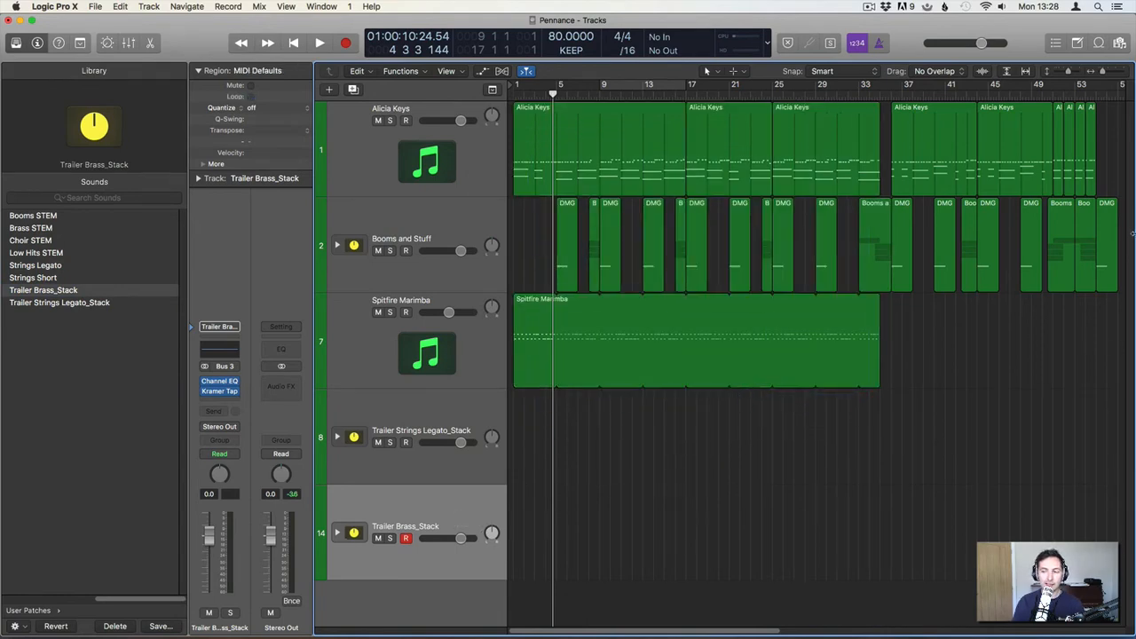
pyautogui.click(337, 530)
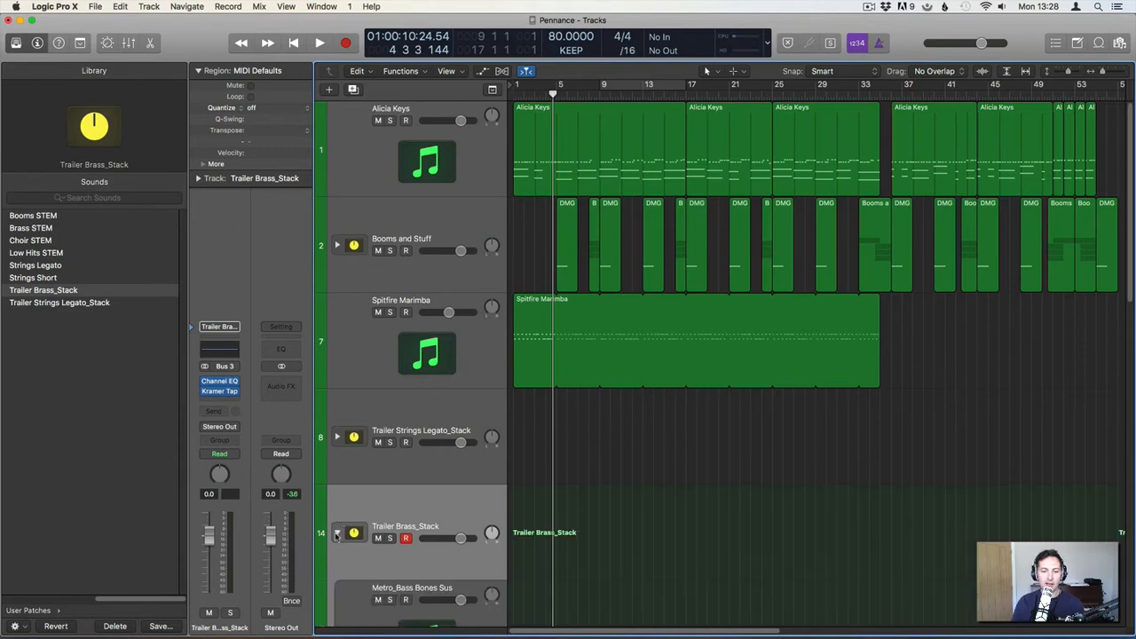
pyautogui.moveTo(1130, 312); pyautogui.dragTo(1127, 625)
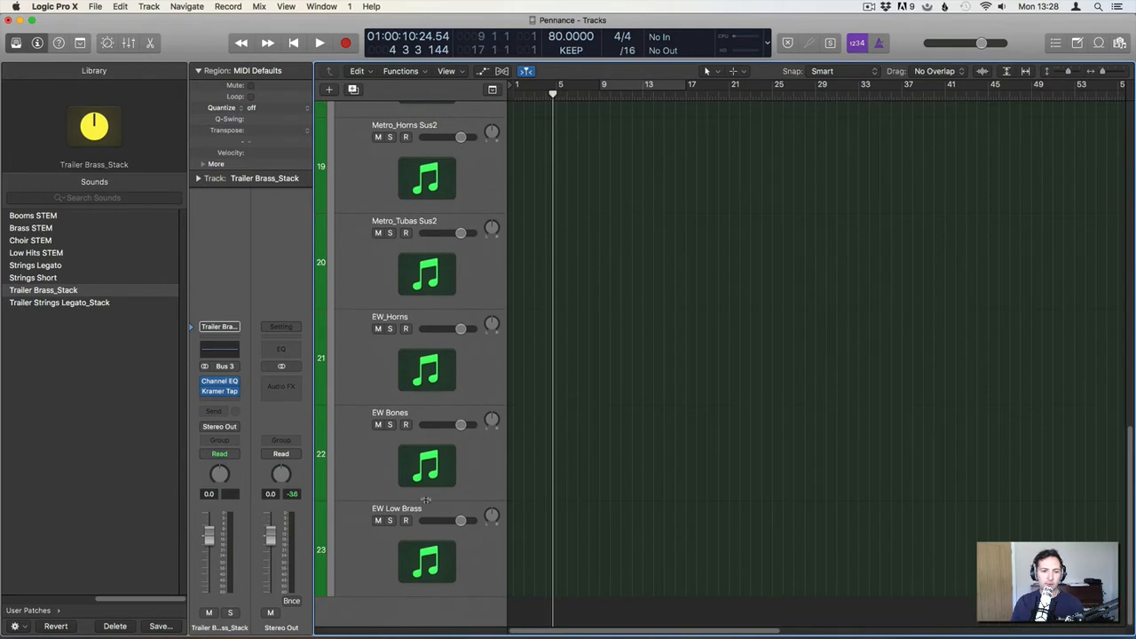
pyautogui.click(410, 196)
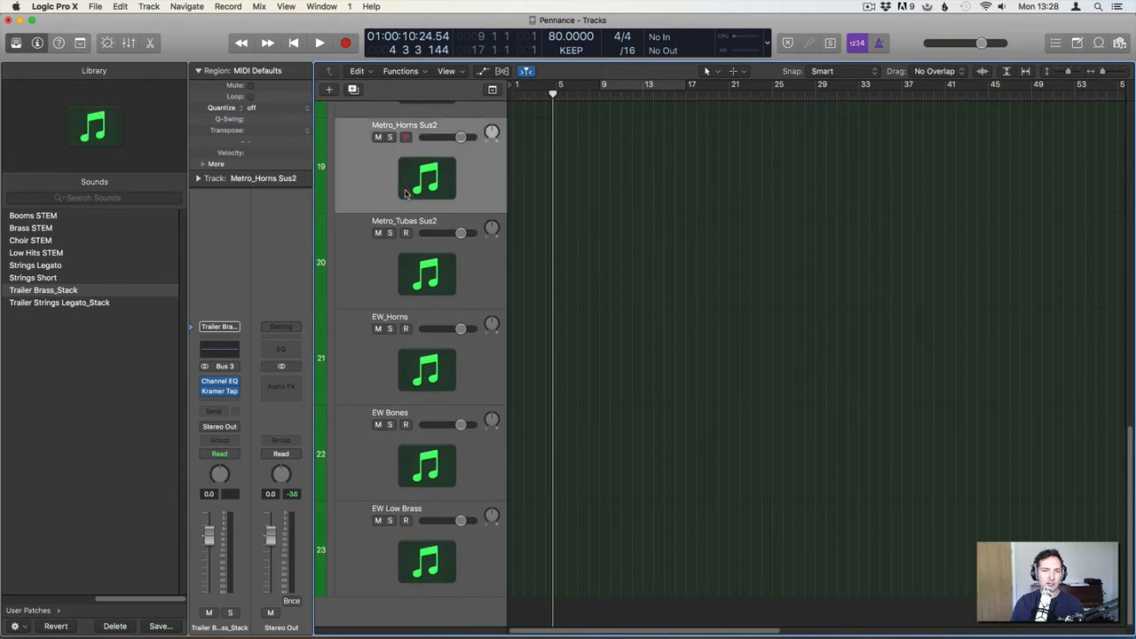
# Add a software instrument track below the brass stack and load Kontakt's Brass setting Albion Brass Mid Long on it.
pyautogui.doubleClick(407, 612)
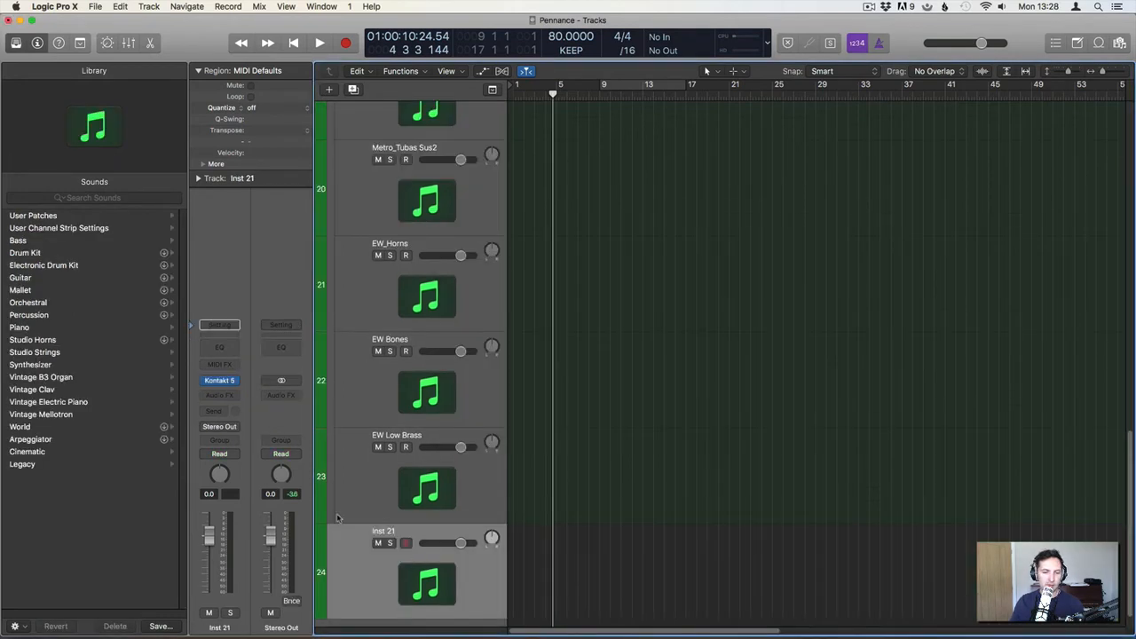
pyautogui.click(194, 382)
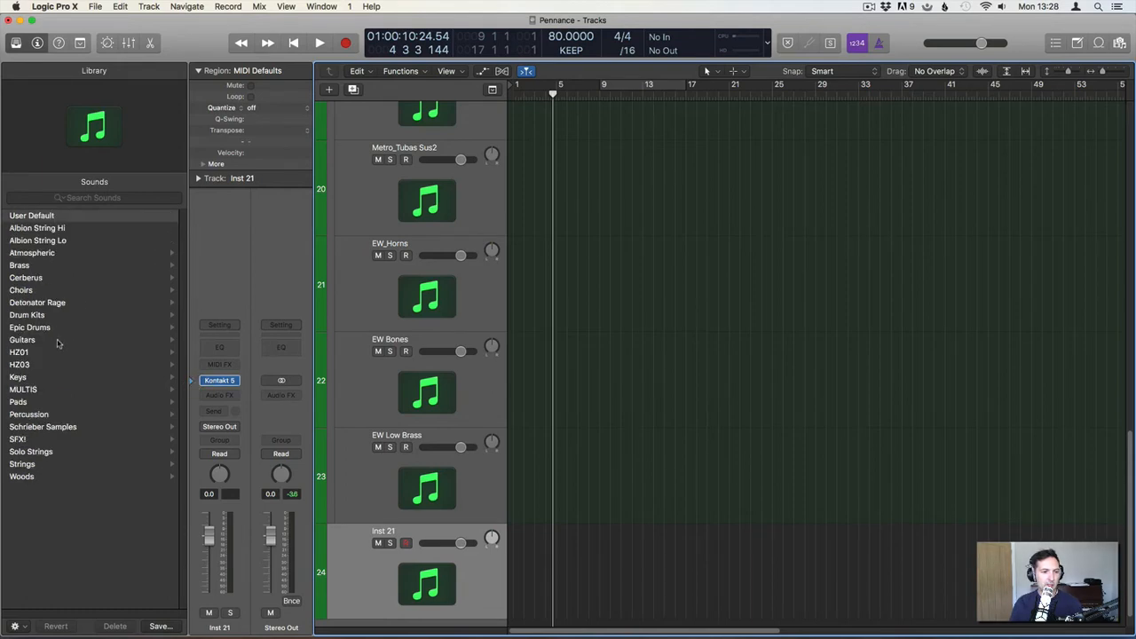
pyautogui.click(43, 266)
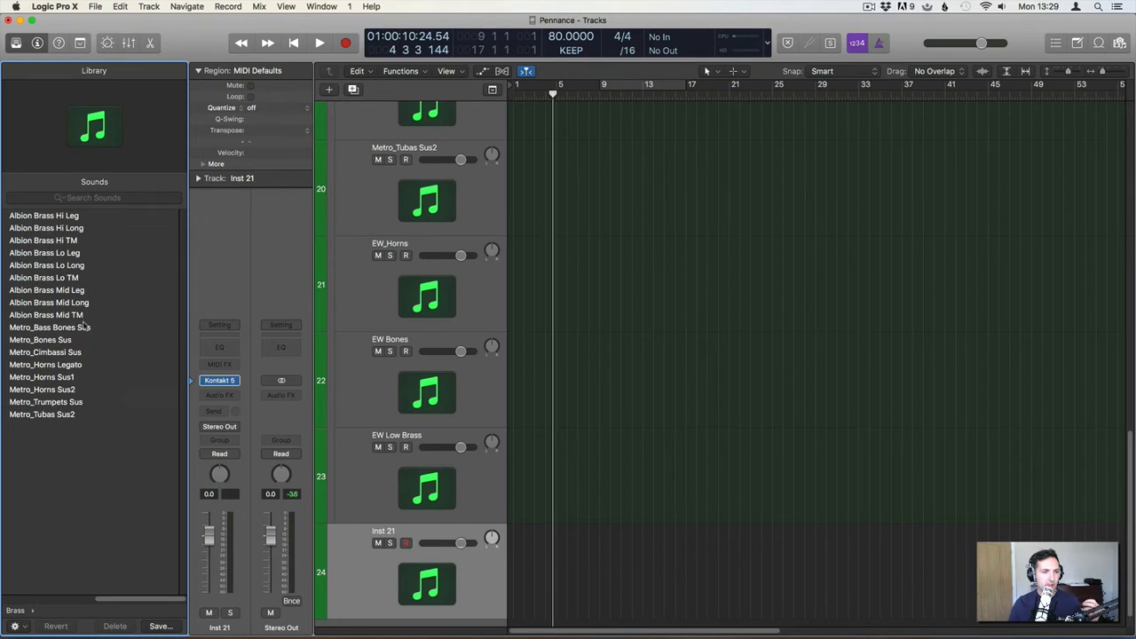
pyautogui.click(57, 304)
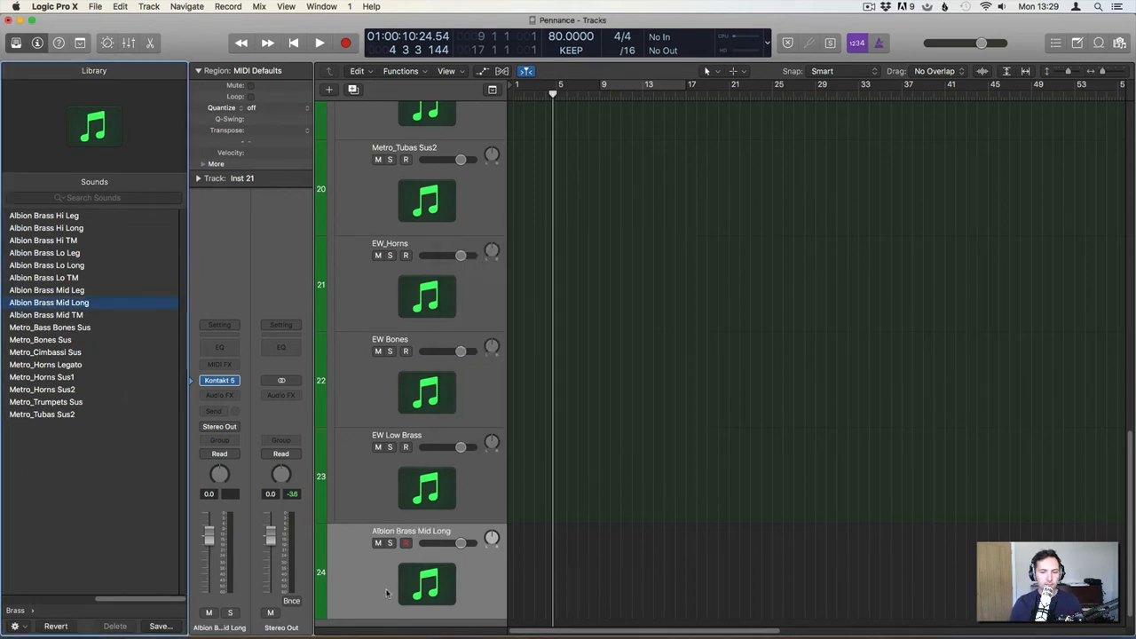
# Move the Albion Brass Mid Long track into the Trailer Brass_Stack between EW_Horns and EW Bones, and reduce the track height.
pyautogui.moveTo(417, 574); pyautogui.dragTo(413, 355)
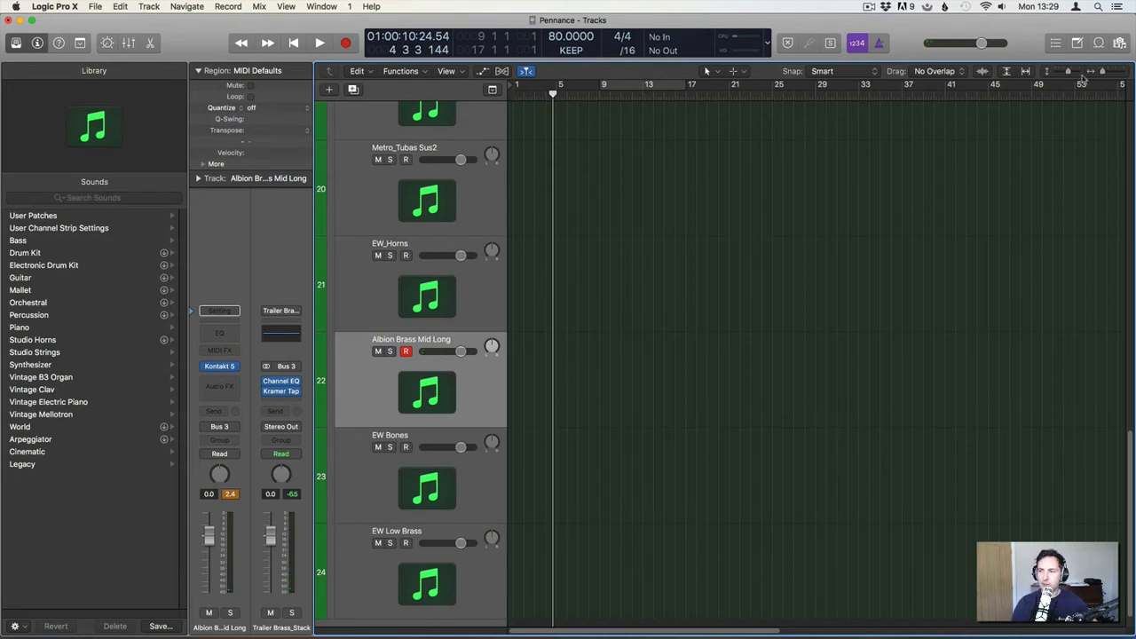
pyautogui.moveTo(1070, 71); pyautogui.dragTo(1062, 71)
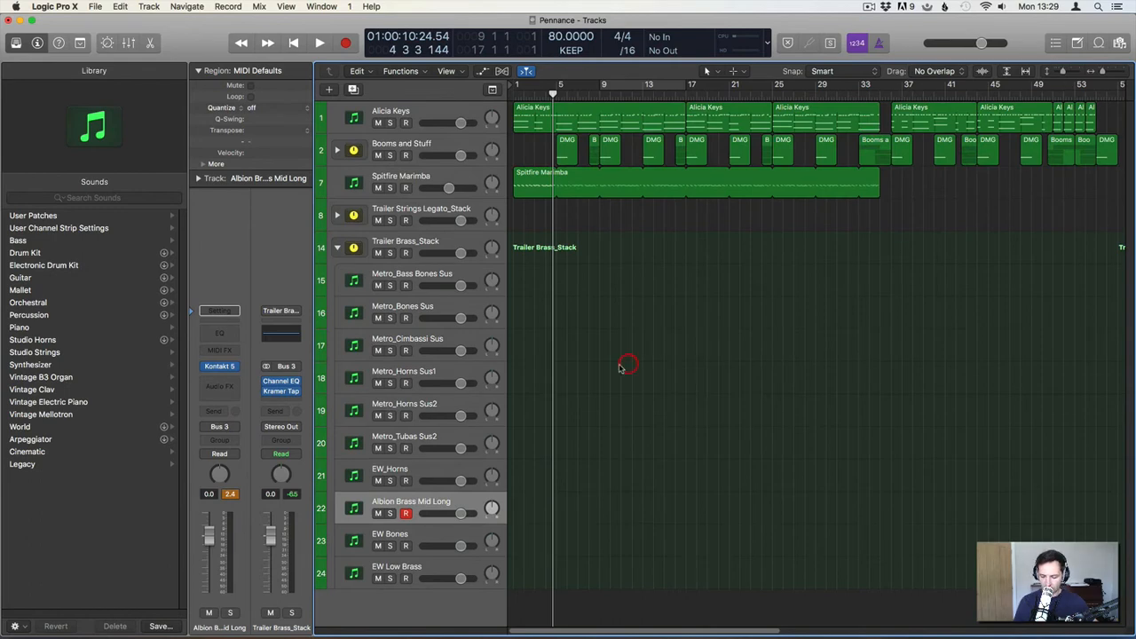
# Record a 16-bar part on the Albion Brass Mid Long track from the start of the project.
pyautogui.press('Return')
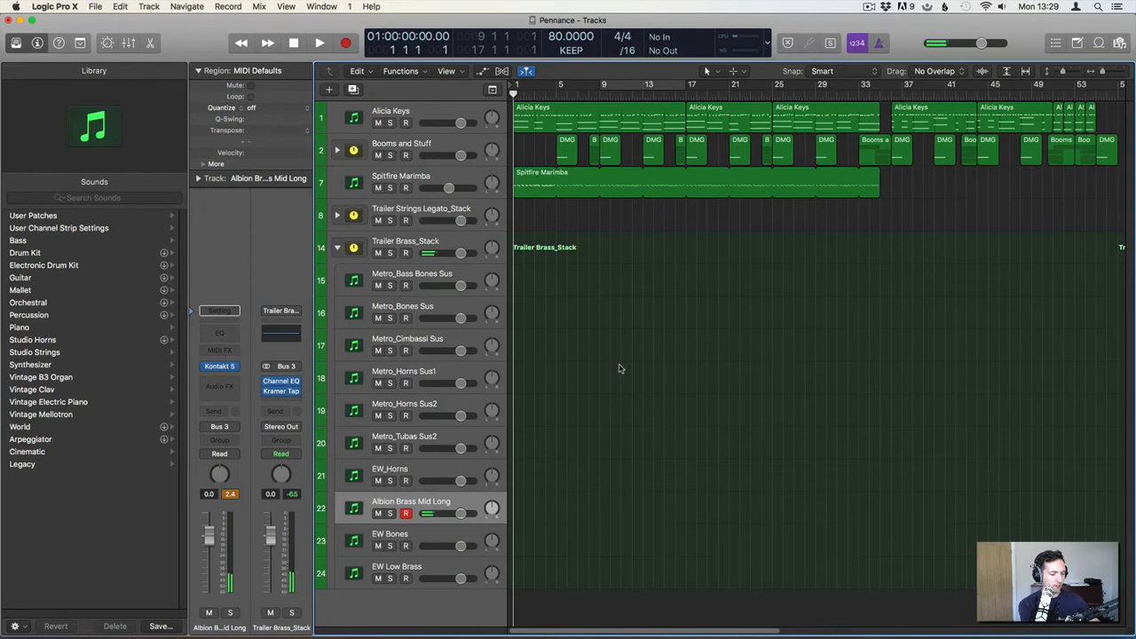
pyautogui.press('r')
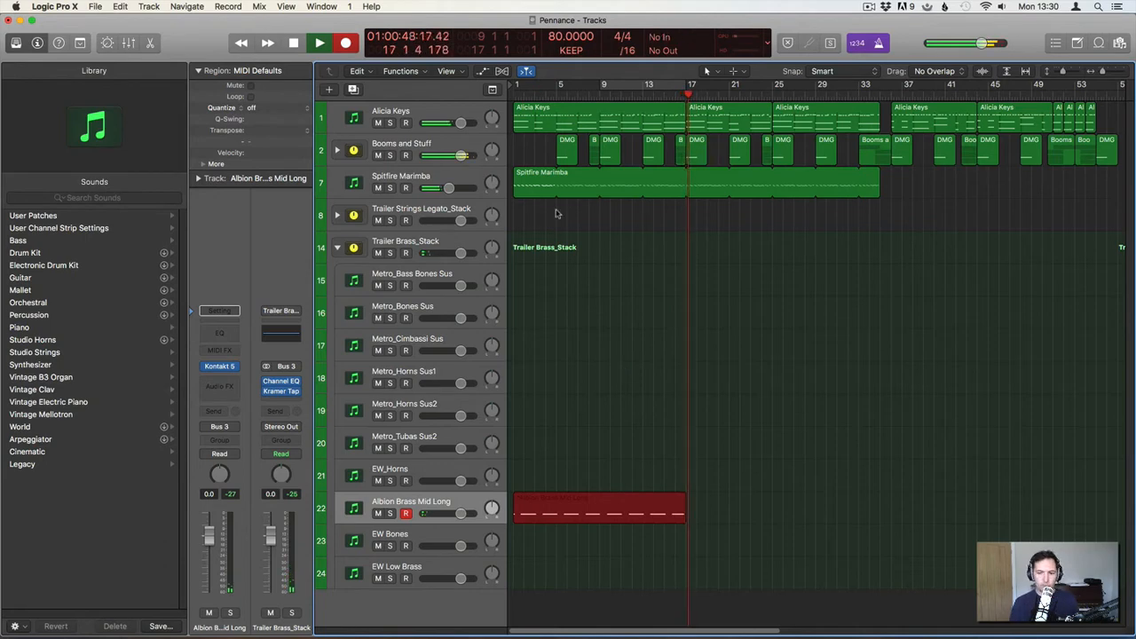
pyautogui.press('space')
# Open the recorded brass region in an enlarged Piano Roll and quantize its notes to 1/8 Note.
pyautogui.doubleClick(642, 525)
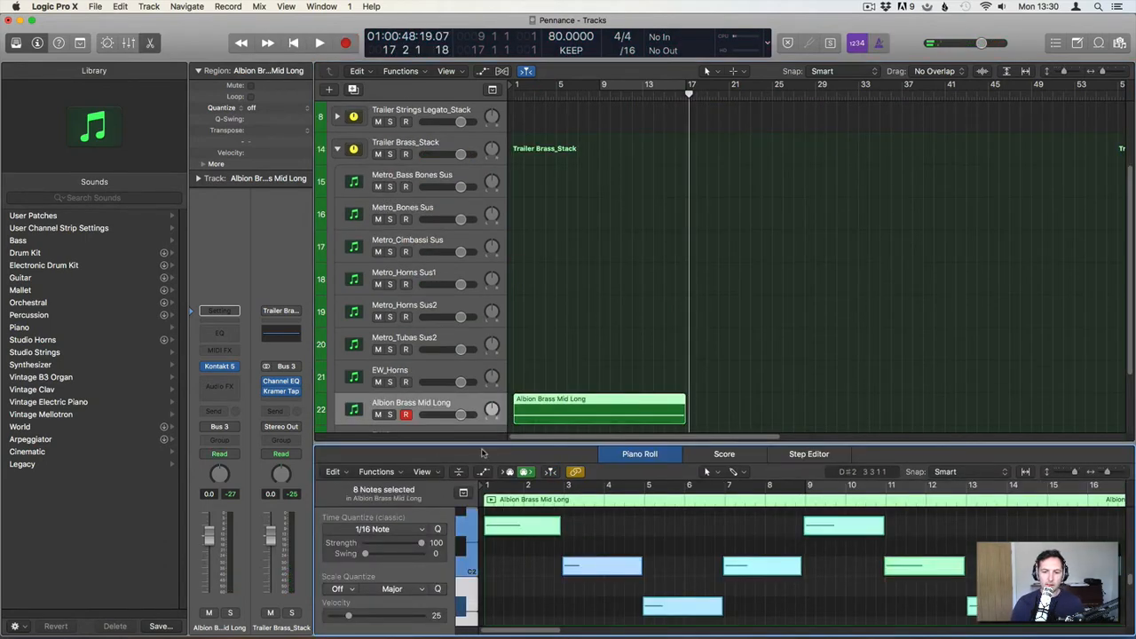
pyautogui.moveTo(481, 441); pyautogui.dragTo(481, 255)
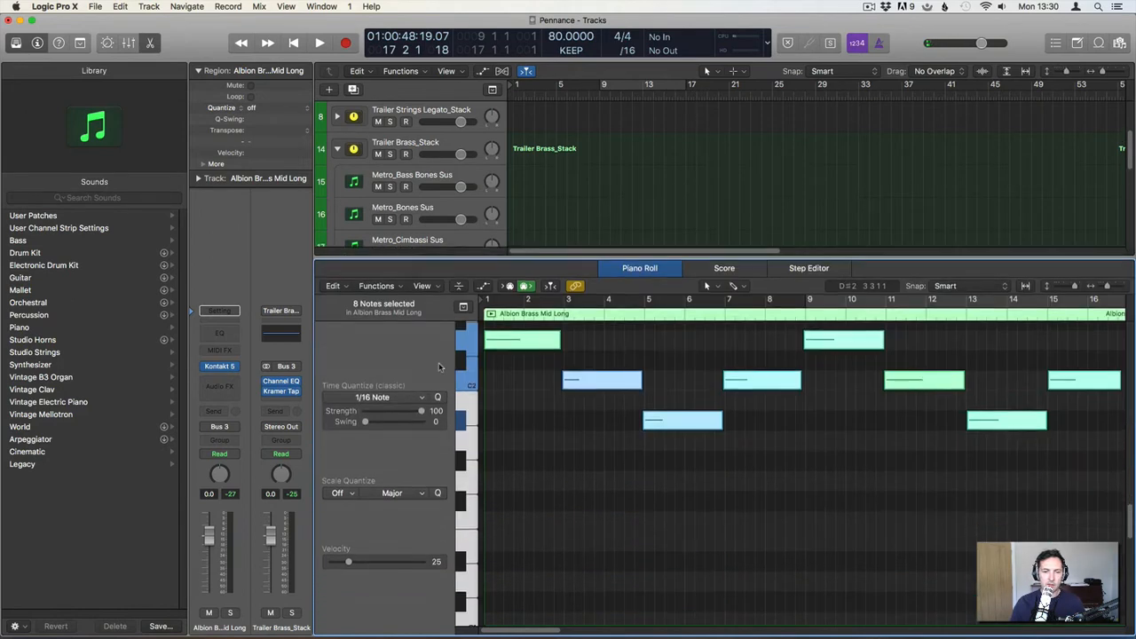
pyautogui.click(422, 400)
pyautogui.click(364, 469)
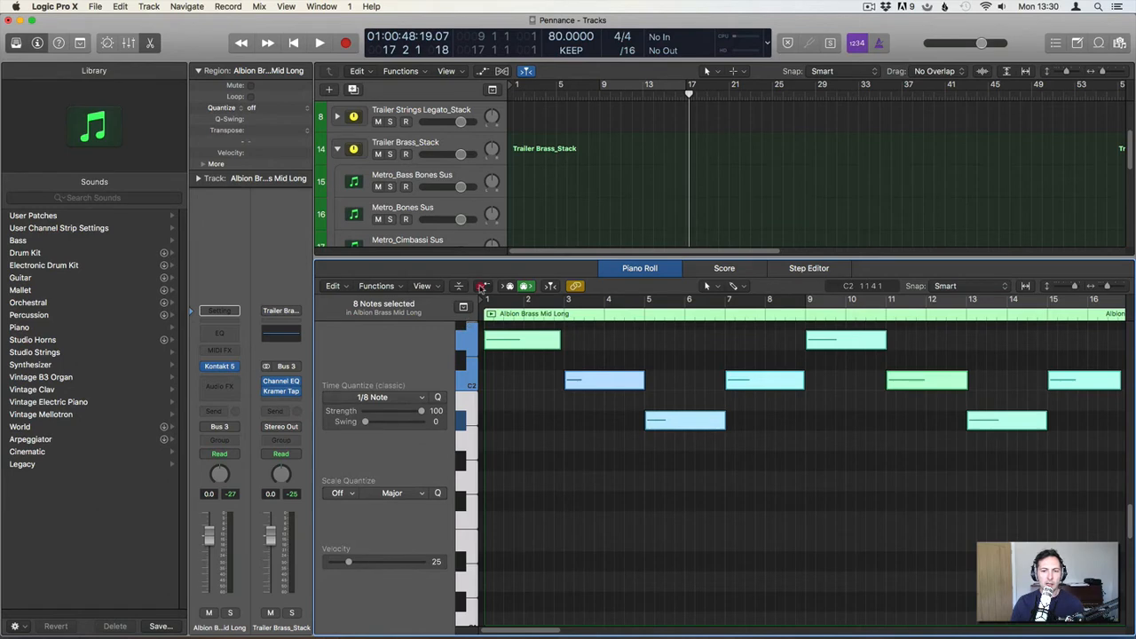
# Show the region's Modulation automation and simplify the first swell to points of 3 at bar 1, 24 at bar 3 and 0 at bar 5.
pyautogui.click(481, 286)
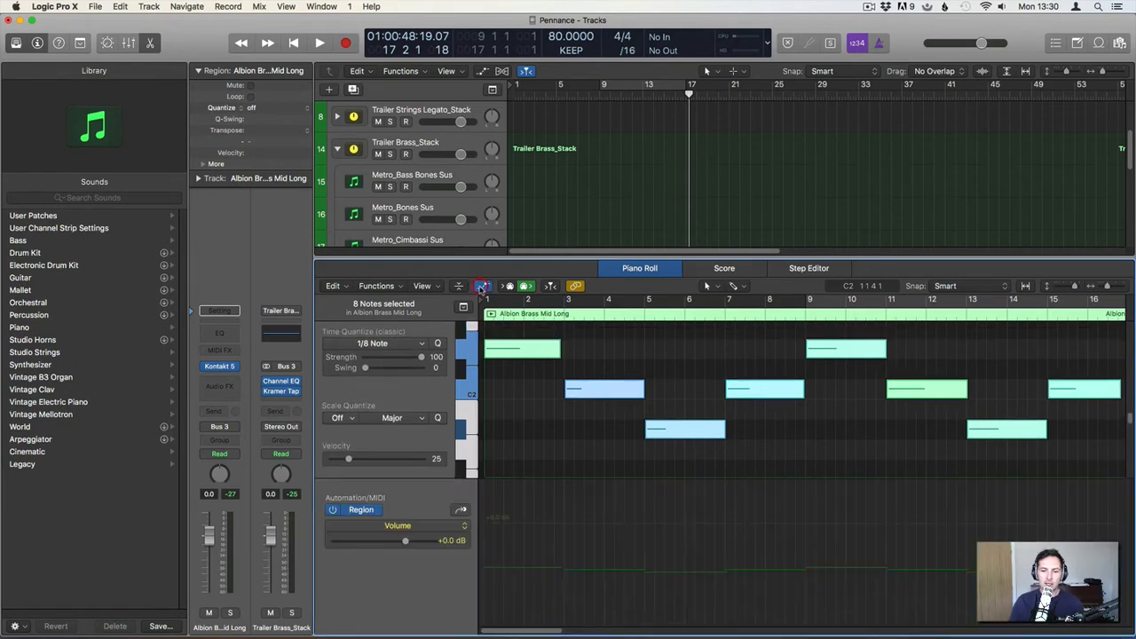
pyautogui.click(462, 512)
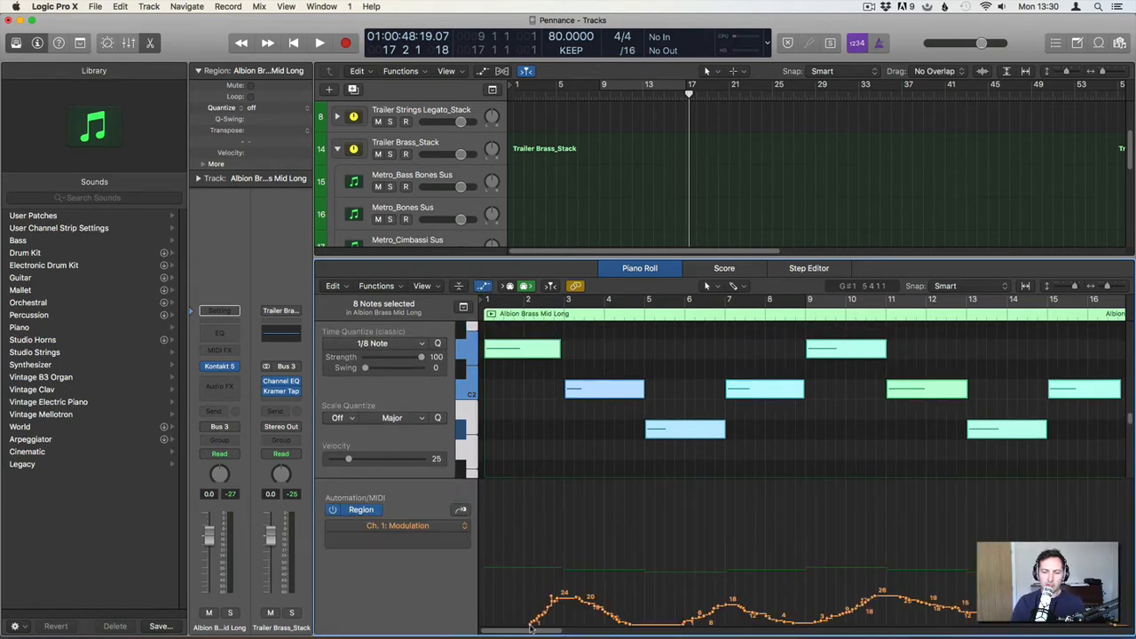
pyautogui.moveTo(531, 627); pyautogui.dragTo(484, 621)
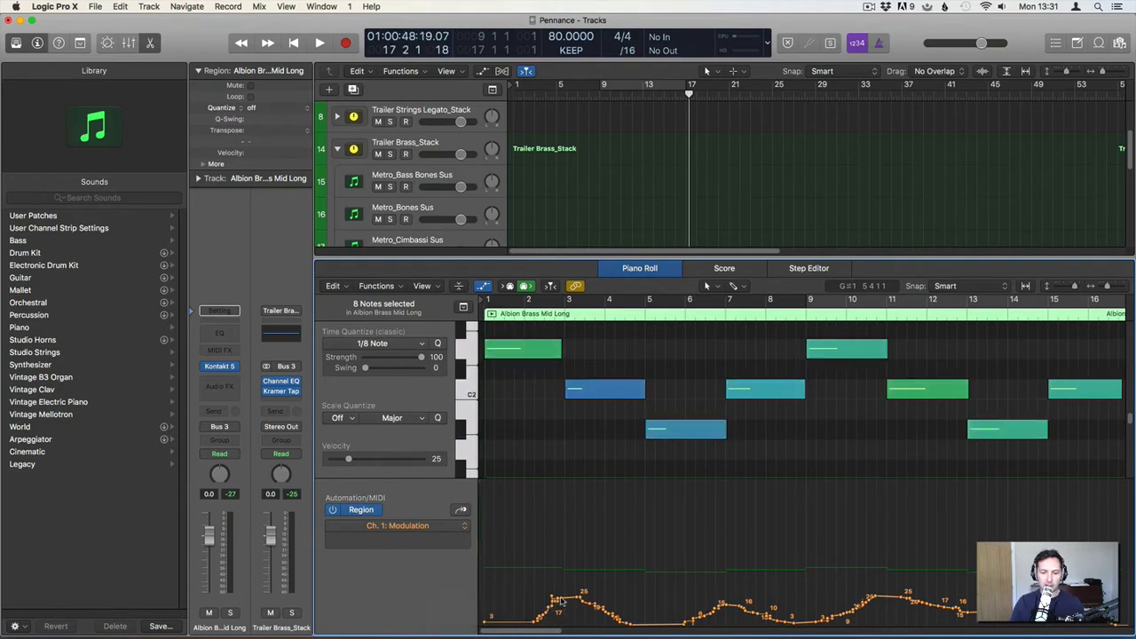
pyautogui.moveTo(553, 599); pyautogui.dragTo(649, 623)
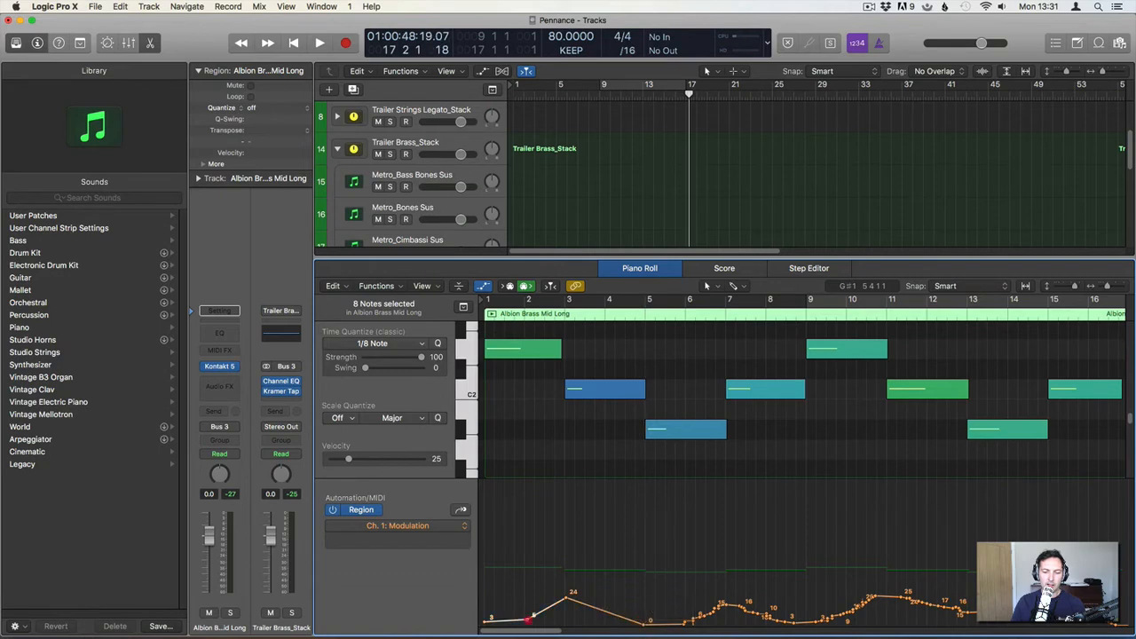
pyautogui.click(530, 615)
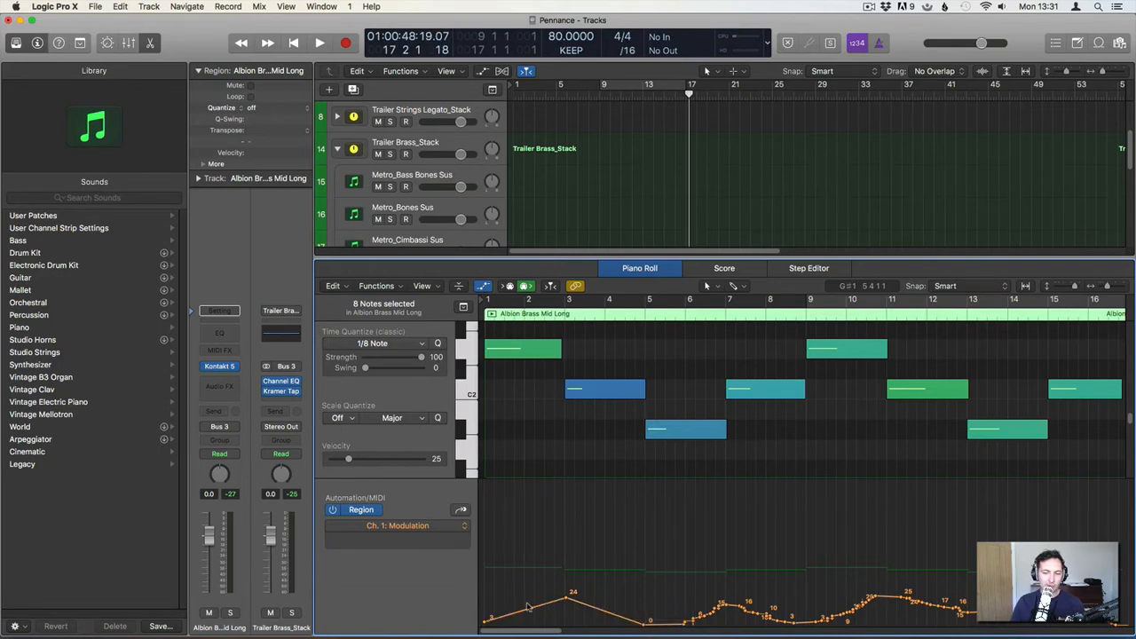
# Curve both slopes of the first modulation swell with the Automation Curve Tool and lower its peak at bar 3 to 22.
pyautogui.press('t')
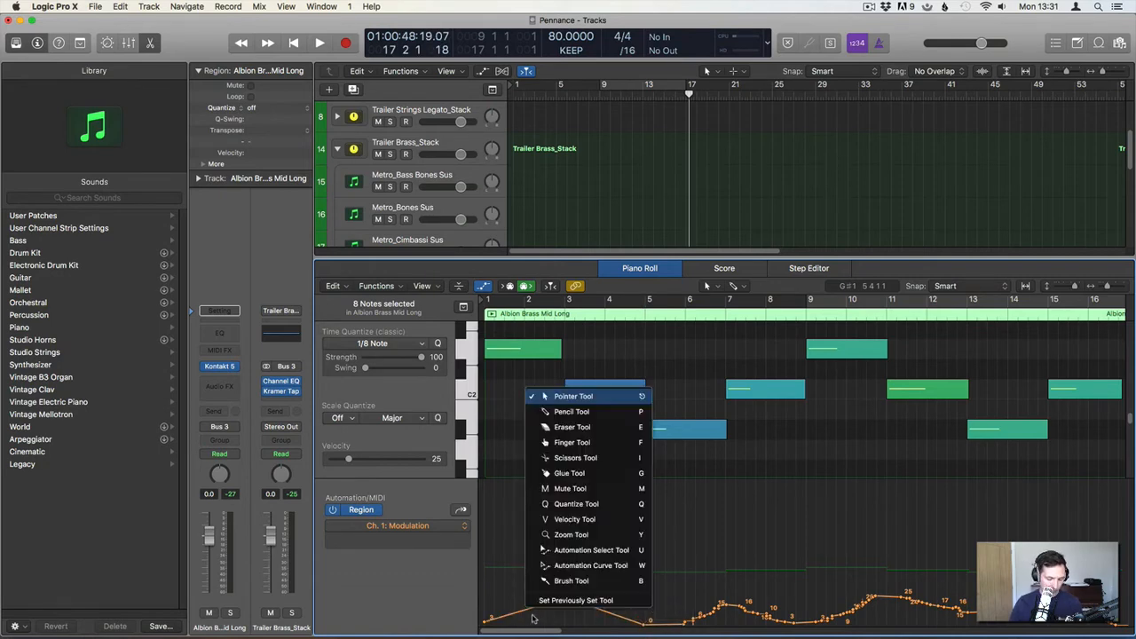
pyautogui.click(546, 606)
pyautogui.moveTo(535, 615); pyautogui.dragTo(503, 635)
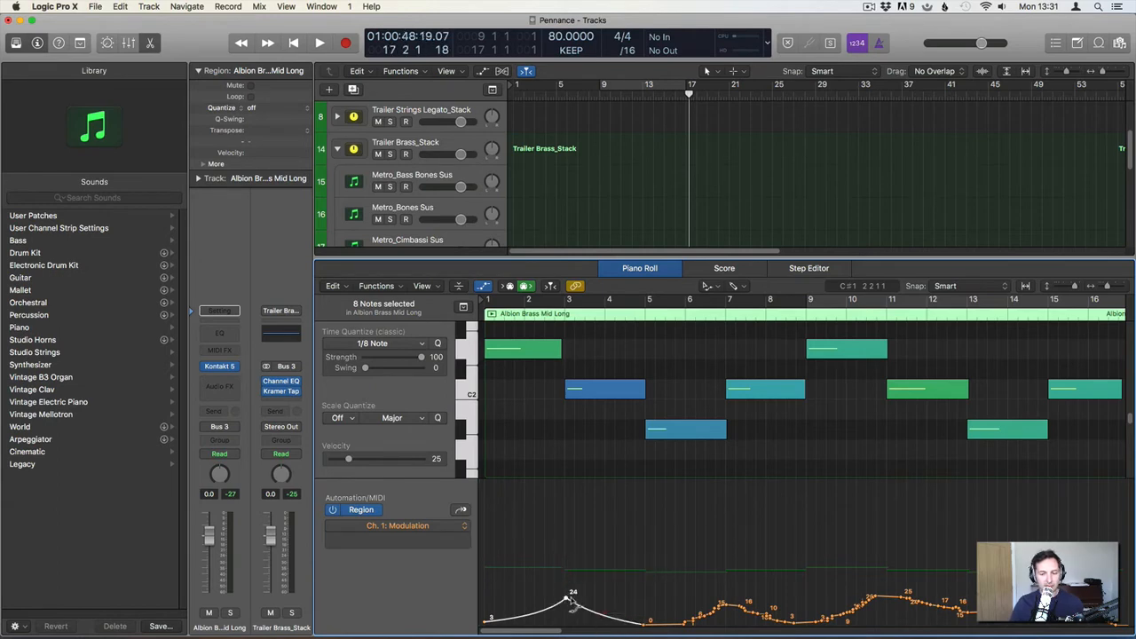
pyautogui.press('t')
pyautogui.click(667, 624)
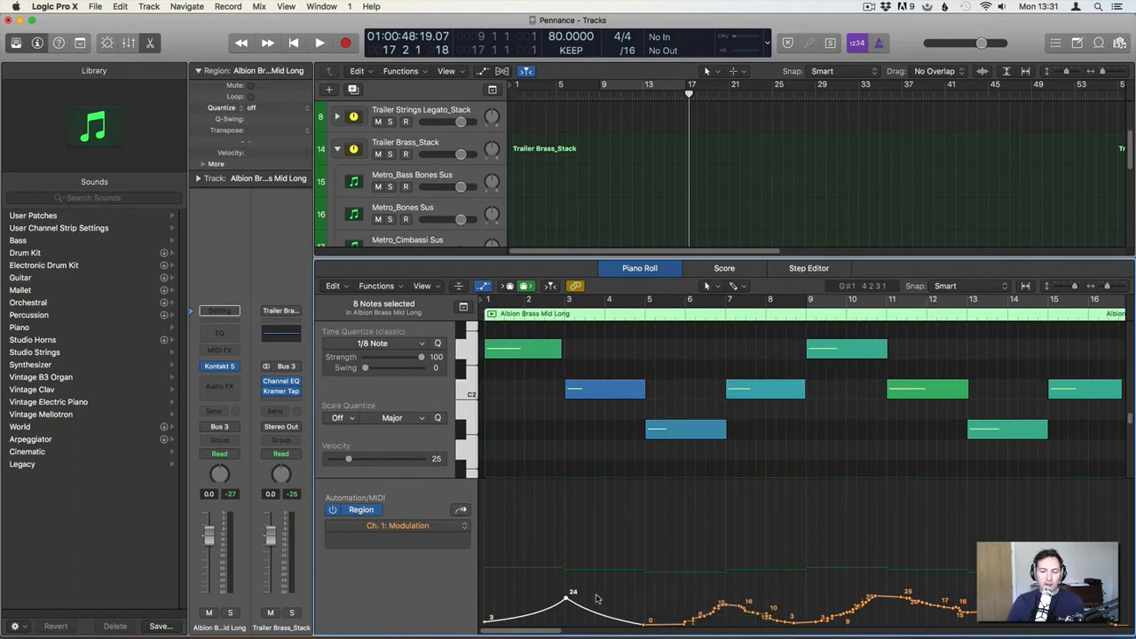
pyautogui.moveTo(566, 600); pyautogui.dragTo(566, 602)
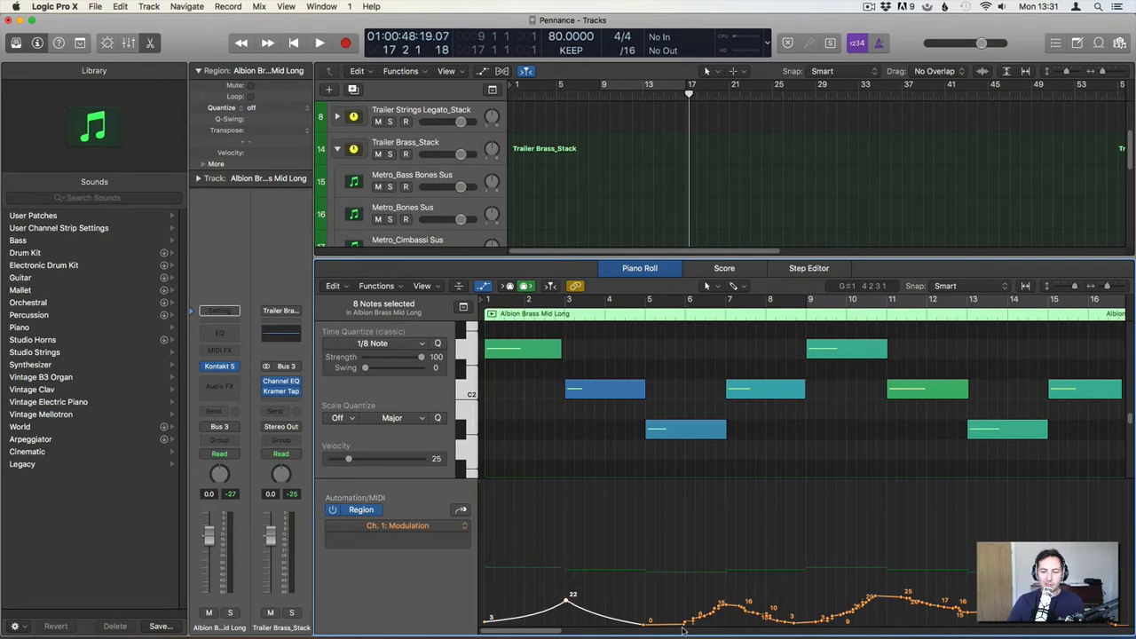
# Rebuild the remaining modulation swells with peaks of 20 at bar 7, 22 at bar 11 and 25 at bar 15, and curve their slopes.
pyautogui.moveTo(683, 624); pyautogui.dragTo(1124, 626)
pyautogui.click(816, 623)
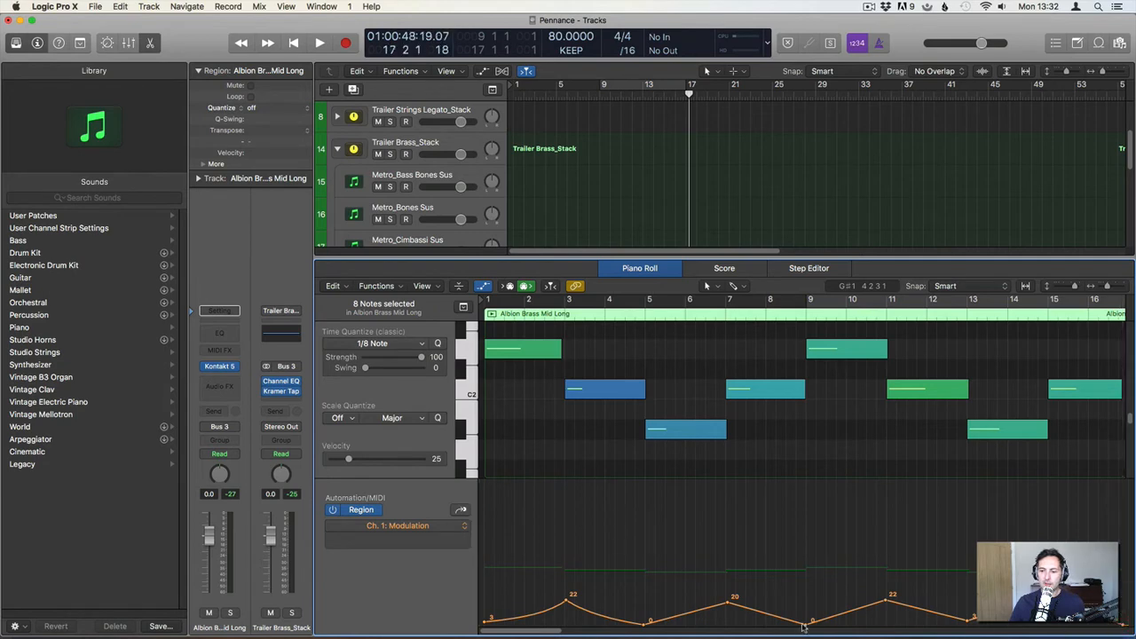
pyautogui.press('Escape')
pyautogui.click(612, 607)
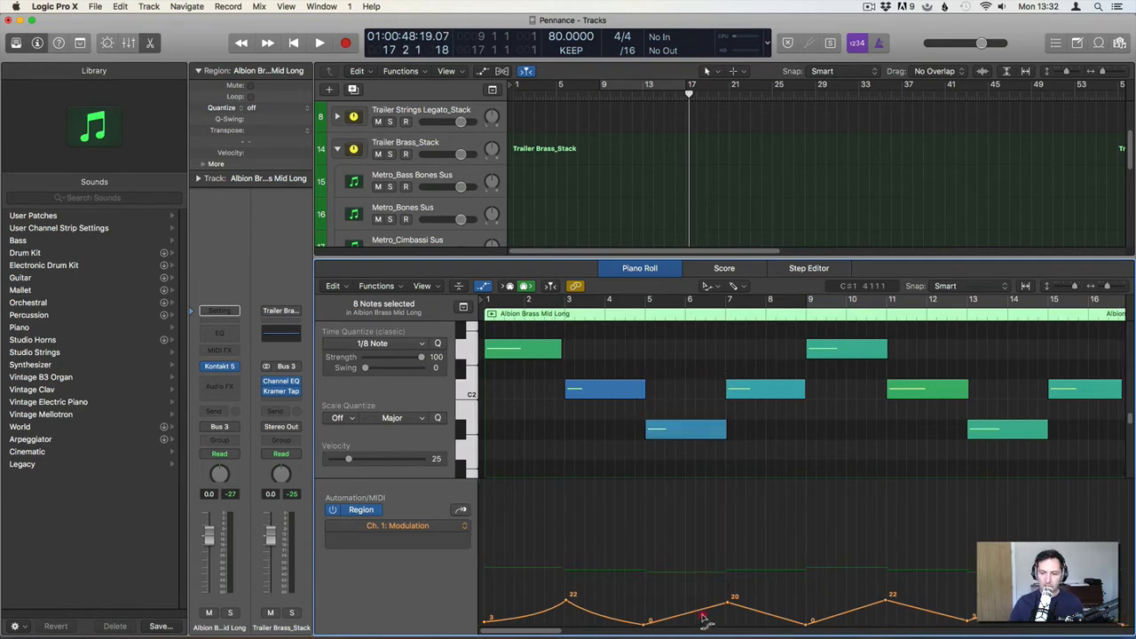
pyautogui.moveTo(701, 624); pyautogui.dragTo(757, 628)
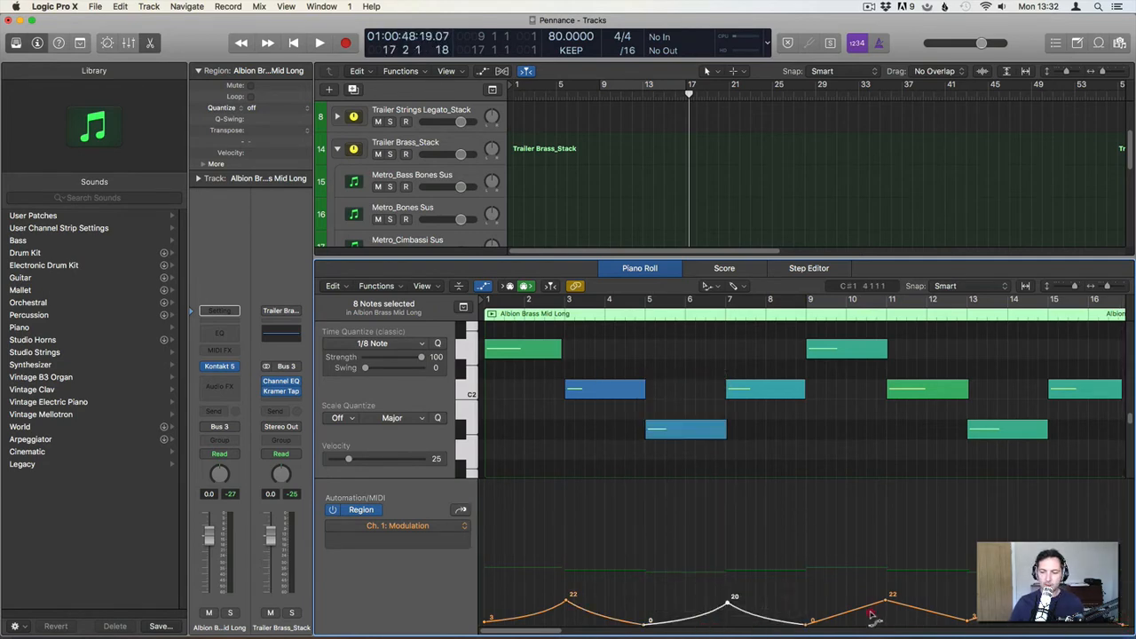
pyautogui.moveTo(872, 615); pyautogui.dragTo(1034, 625)
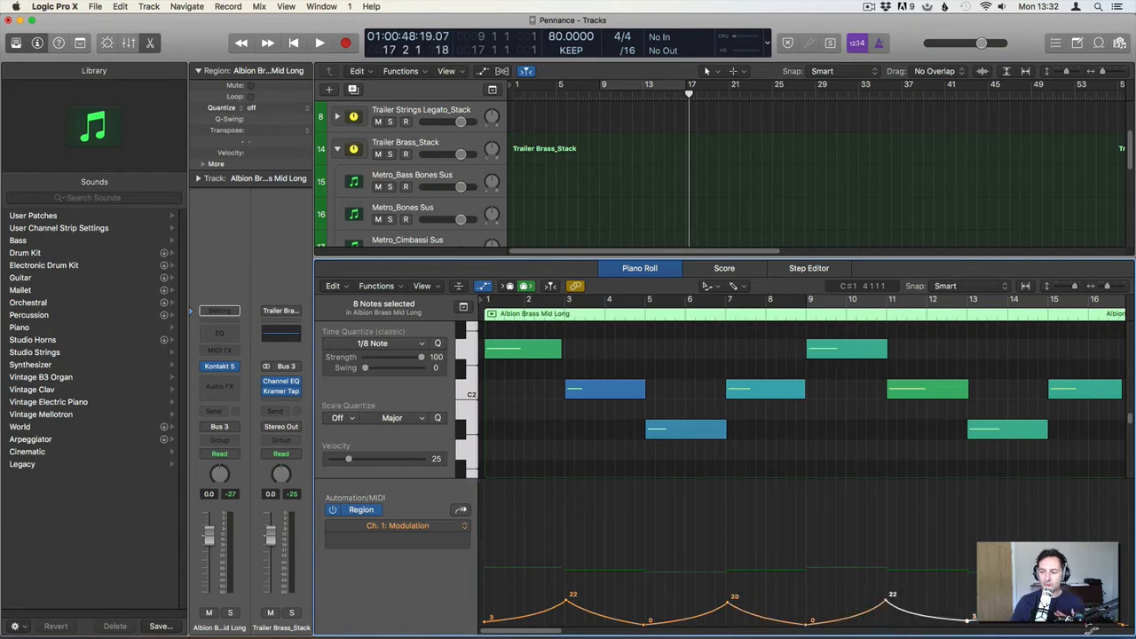
pyautogui.press('t')
pyautogui.press('t')
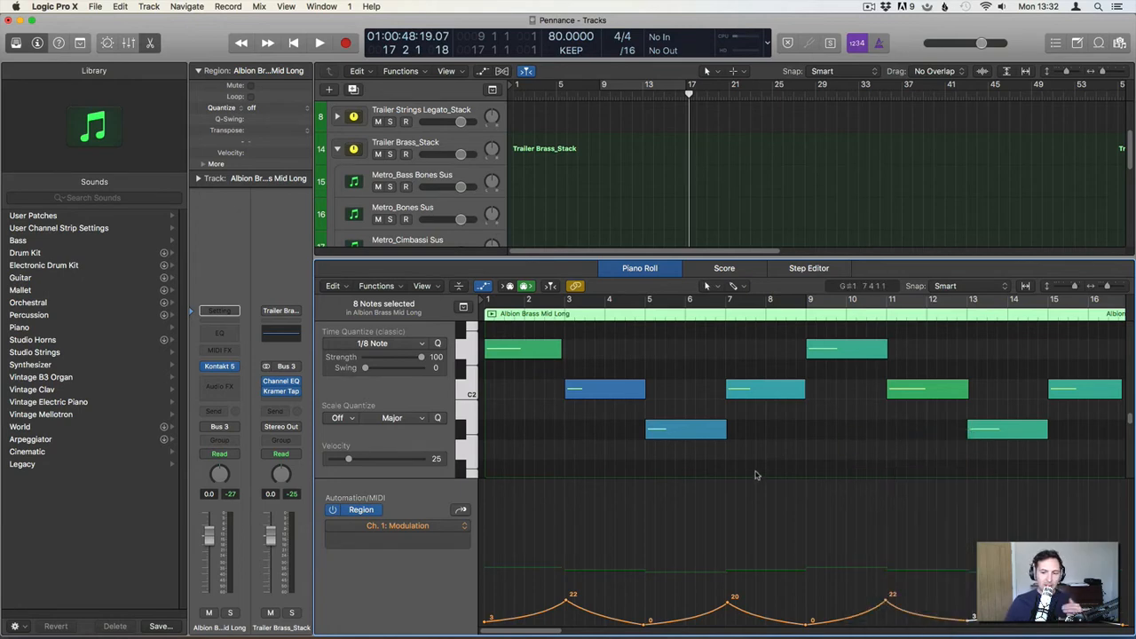
# Play the Albion Brass Mid Long part from the start to check the shaped modulation.
pyautogui.click(649, 368)
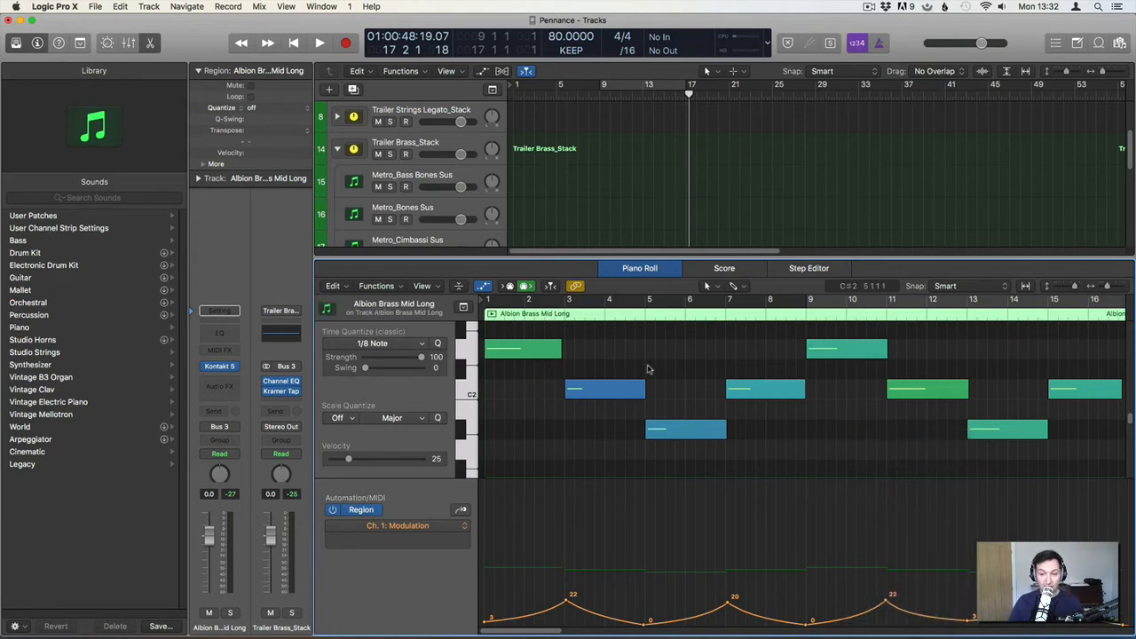
pyautogui.press('Return')
pyautogui.press('space')
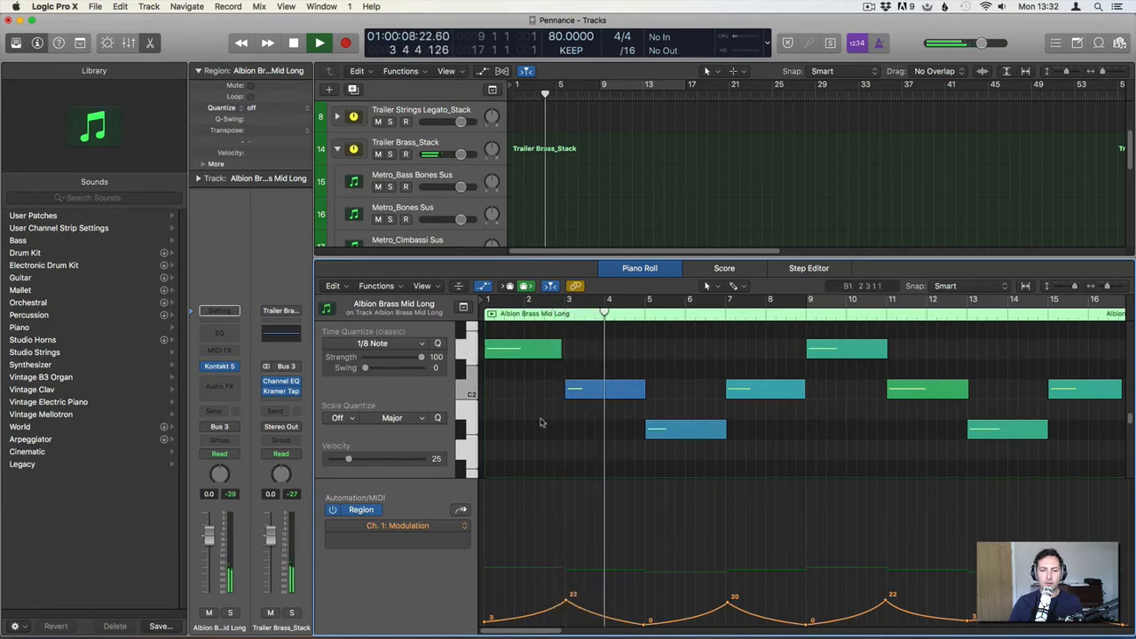
pyautogui.press('space')
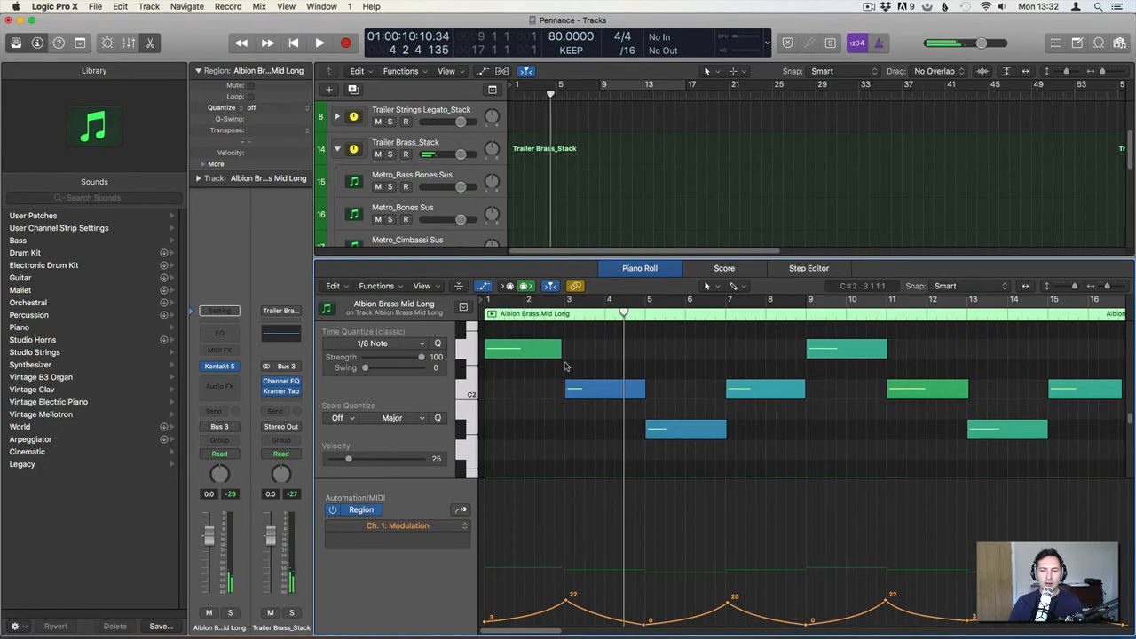
# Trim all eight note ends to the following notes with Force Legato, and fit the whole region in the Piano Roll.
pyautogui.press('super+a')
pyautogui.rightClick(552, 363)
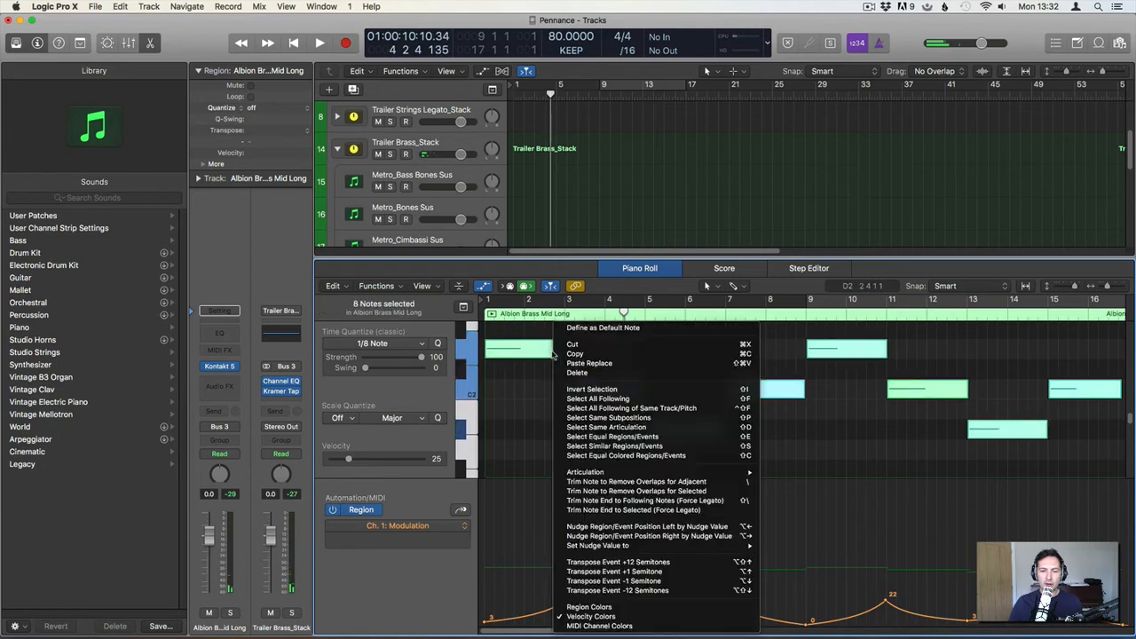
pyautogui.click(661, 501)
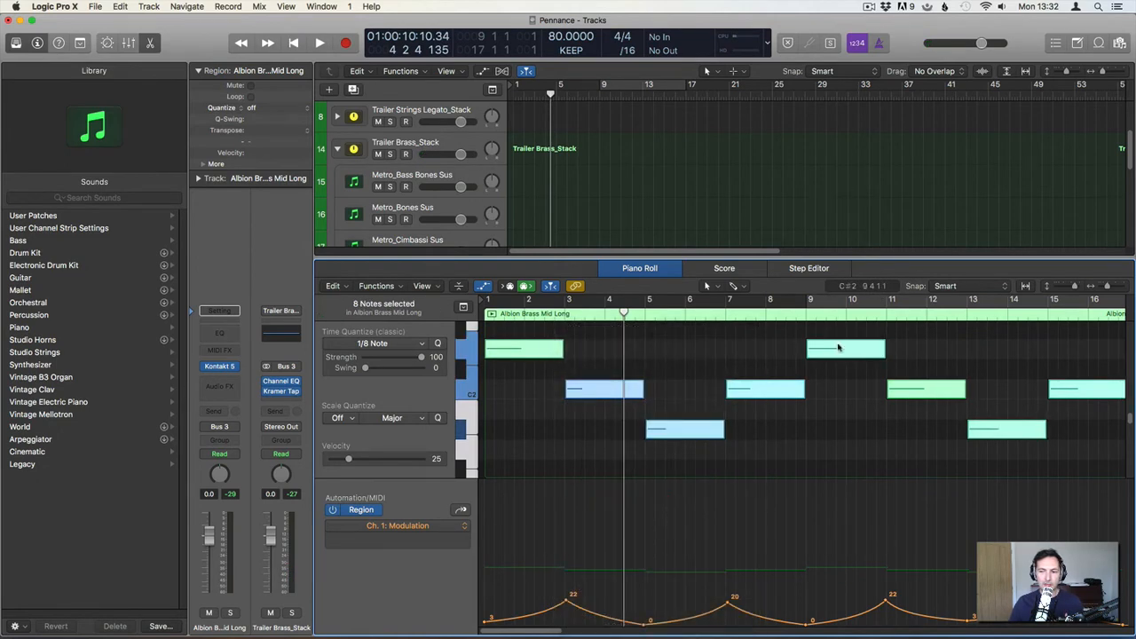
pyautogui.moveTo(1107, 286); pyautogui.dragTo(1103, 286)
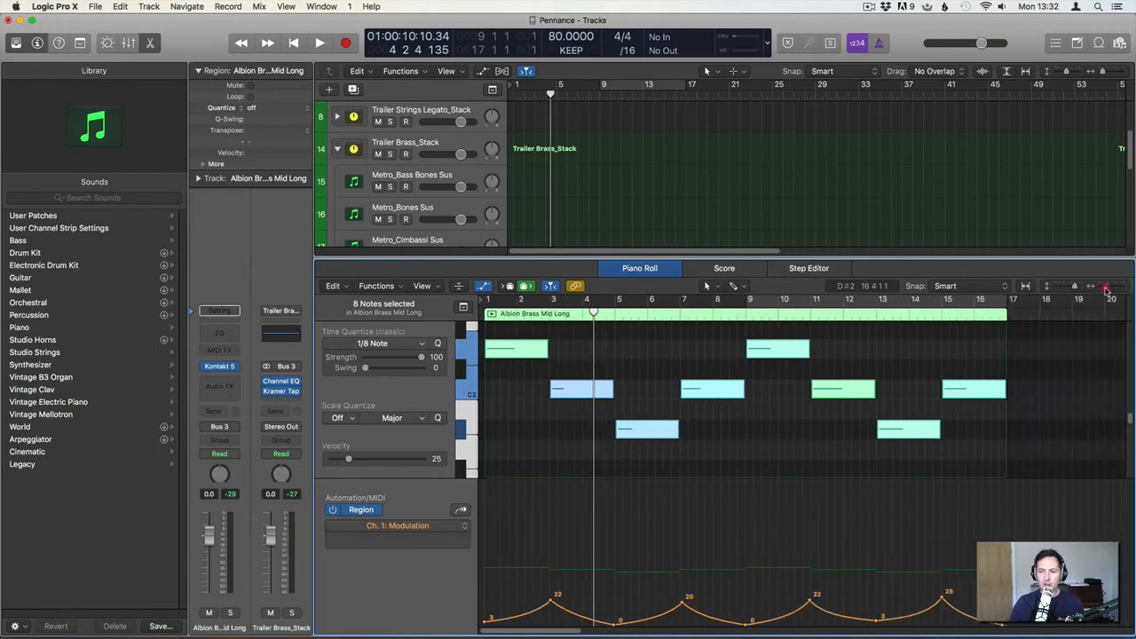
pyautogui.click(622, 407)
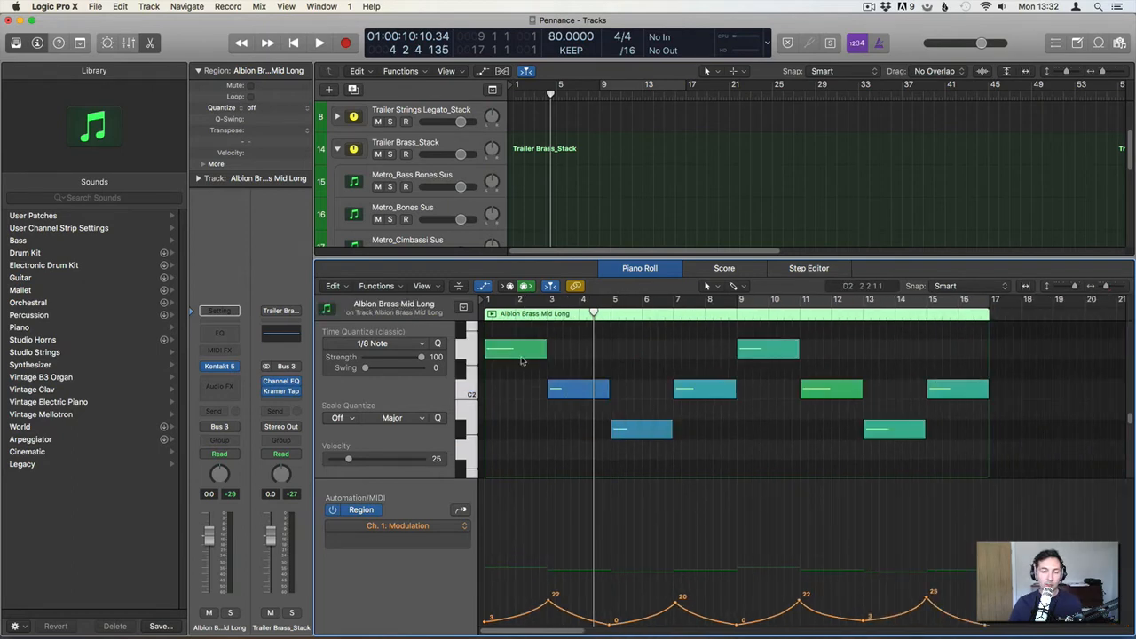
# Try Force Legato on only the first two notes, at bars 1 and 3.
pyautogui.moveTo(529, 332); pyautogui.dragTo(612, 414)
pyautogui.click(546, 364)
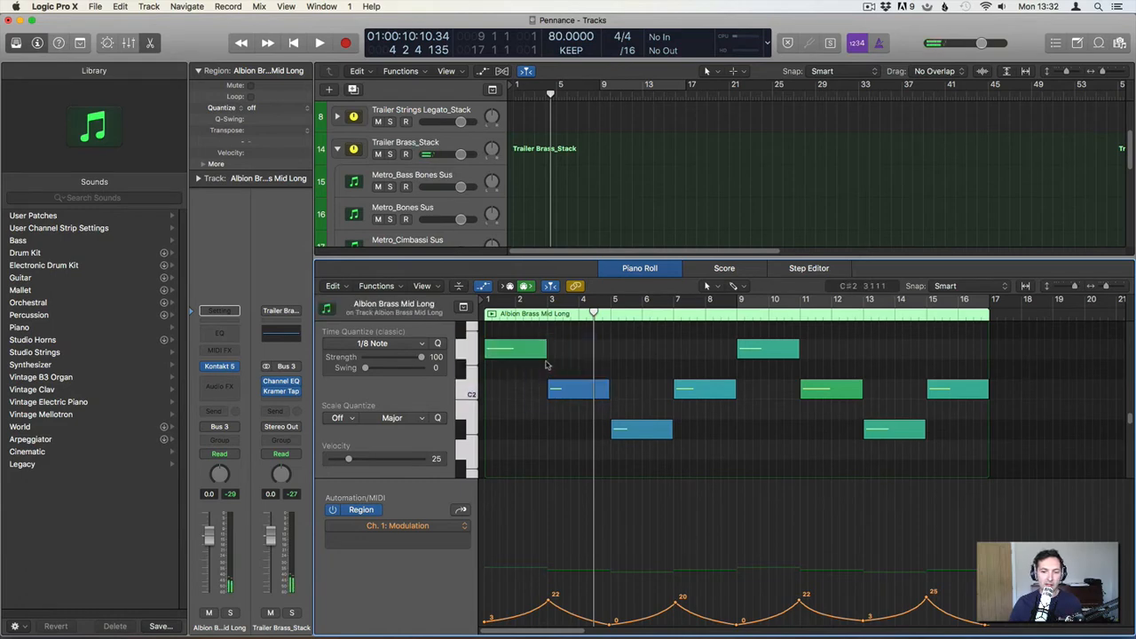
pyautogui.click(536, 353)
pyautogui.keyDown('shift'); pyautogui.click(559, 390); pyautogui.keyUp('shift')
pyautogui.rightClick(533, 351)
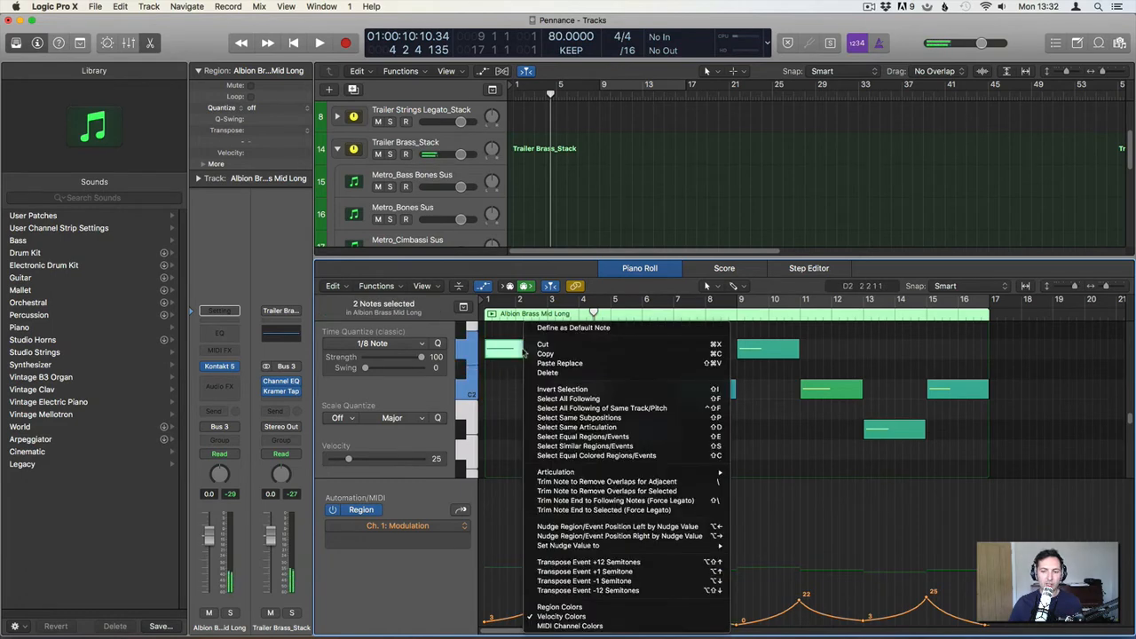
pyautogui.click(612, 501)
pyautogui.click(588, 363)
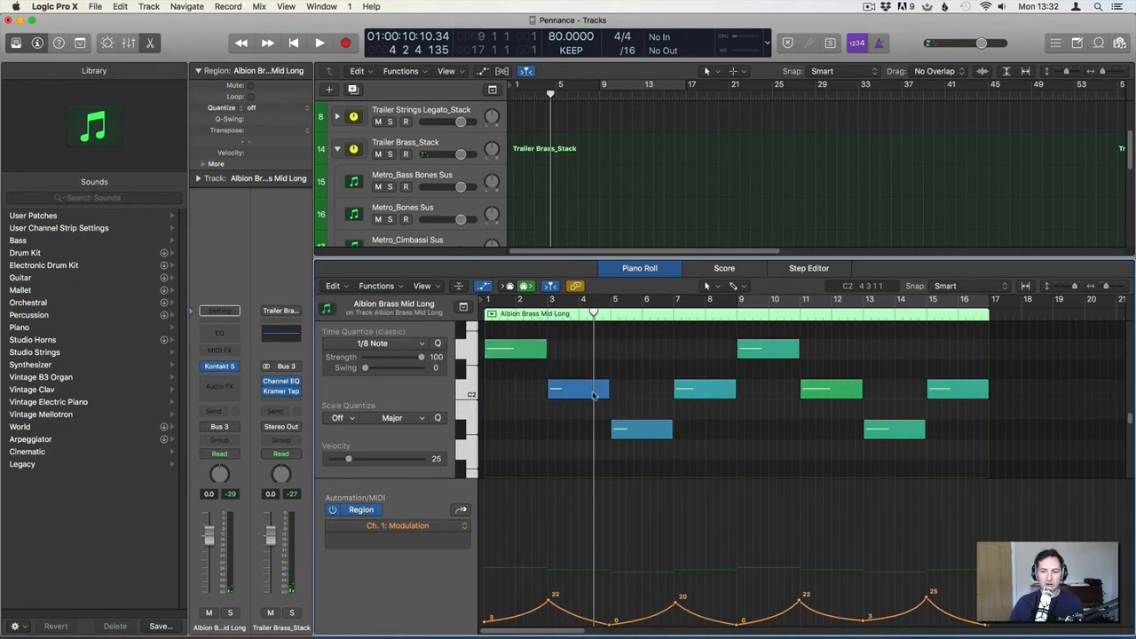
# Slightly shorten the ends of the C2 notes starting at bars 3, 7, 11 and 15 to leave small gaps.
pyautogui.click(594, 393)
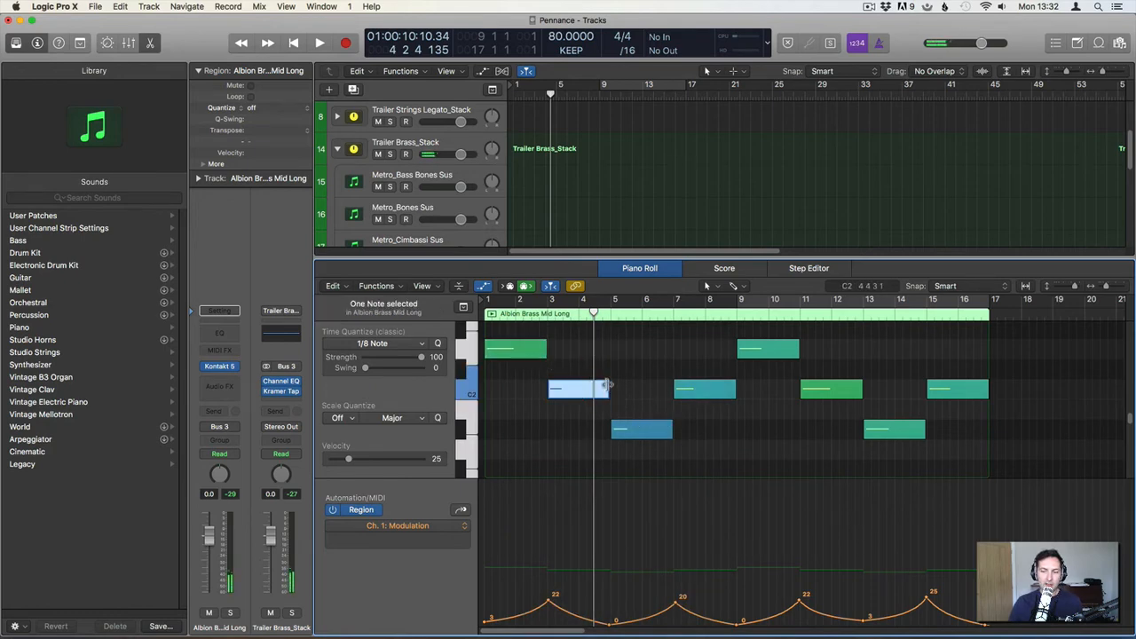
pyautogui.moveTo(607, 384); pyautogui.dragTo(606, 394)
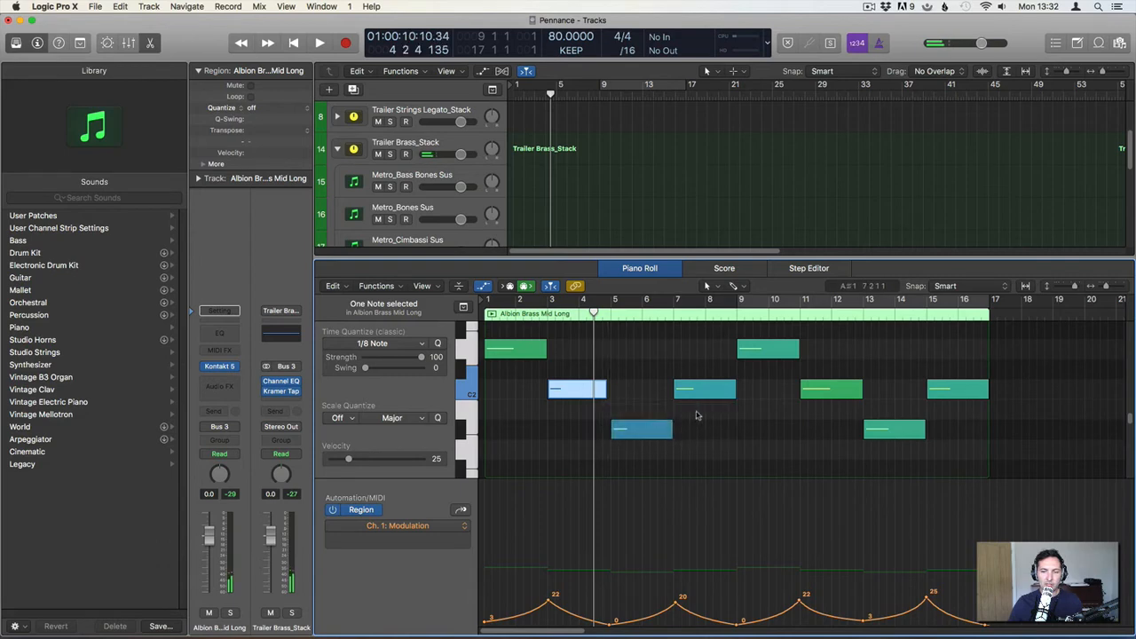
pyautogui.moveTo(731, 394); pyautogui.dragTo(732, 394)
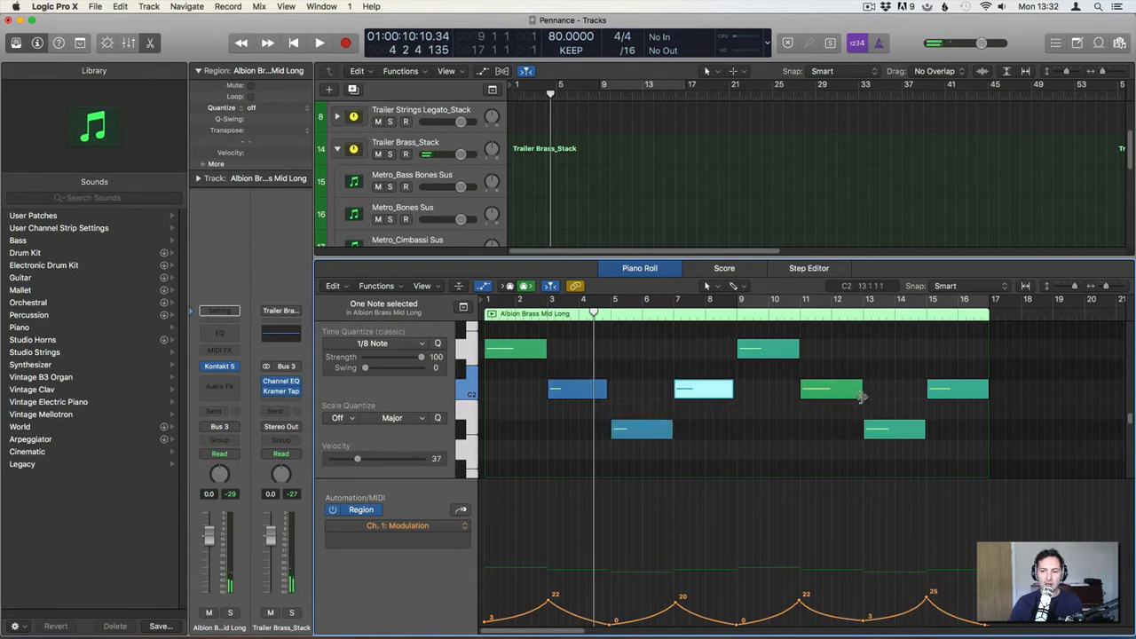
pyautogui.moveTo(861, 397); pyautogui.dragTo(859, 396)
pyautogui.moveTo(985, 393); pyautogui.dragTo(984, 395)
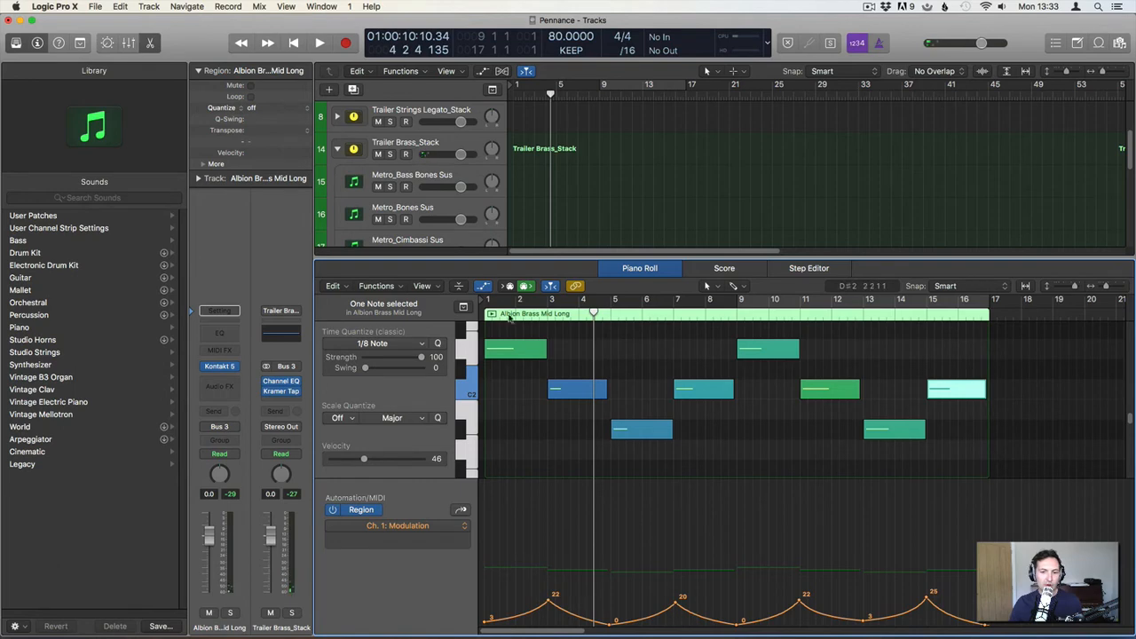
# Play the brass part from the start to check the note transitions after the length edits.
pyautogui.press('Return')
pyautogui.press('space')
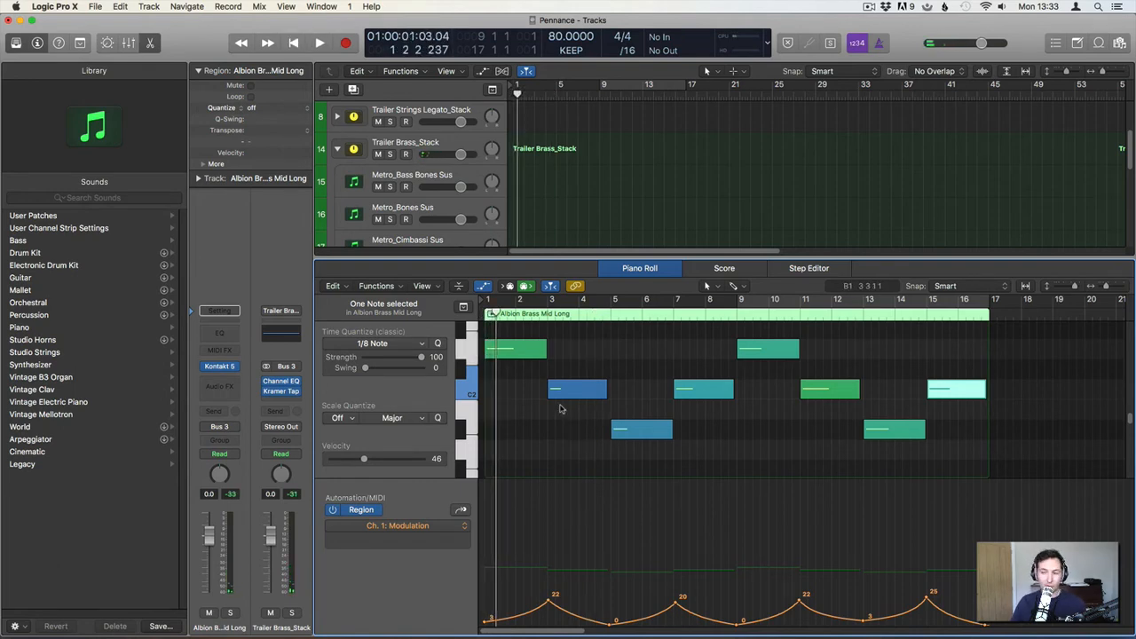
pyautogui.press('space')
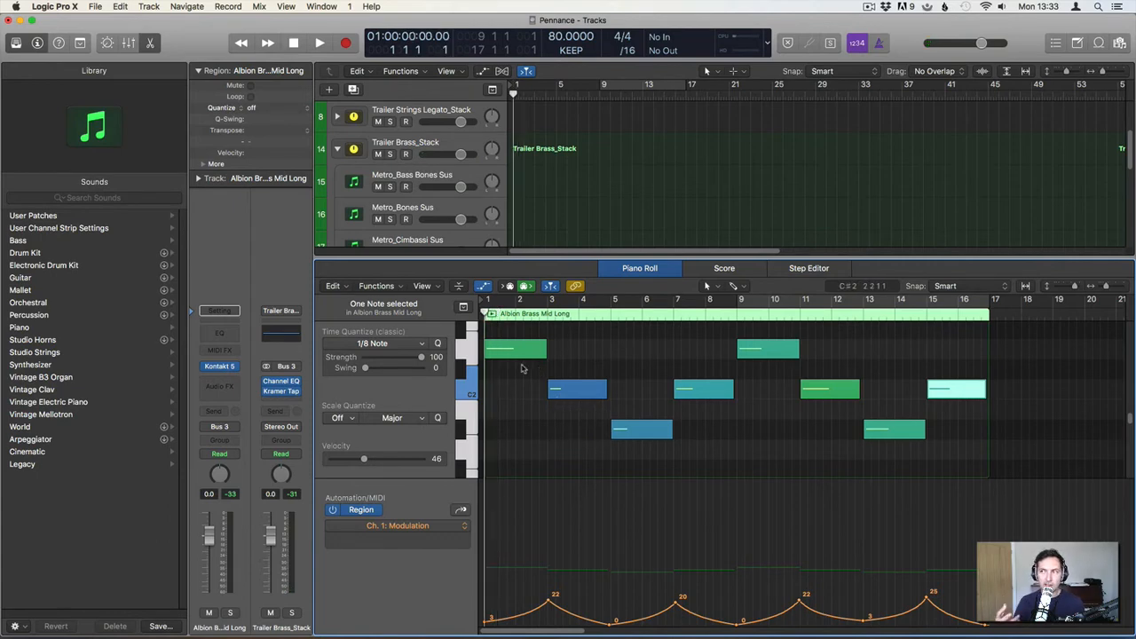
pyautogui.press('space')
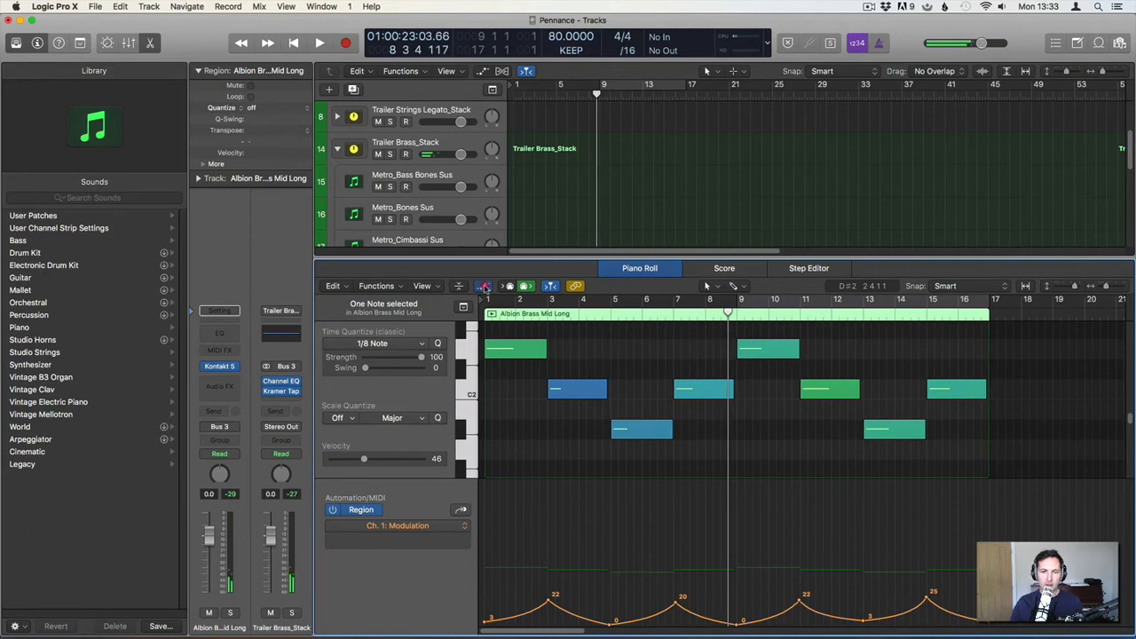
# Hide the automation lane in the Piano Roll and close the editor to return to the full track view.
pyautogui.click(484, 286)
pyautogui.click(621, 431)
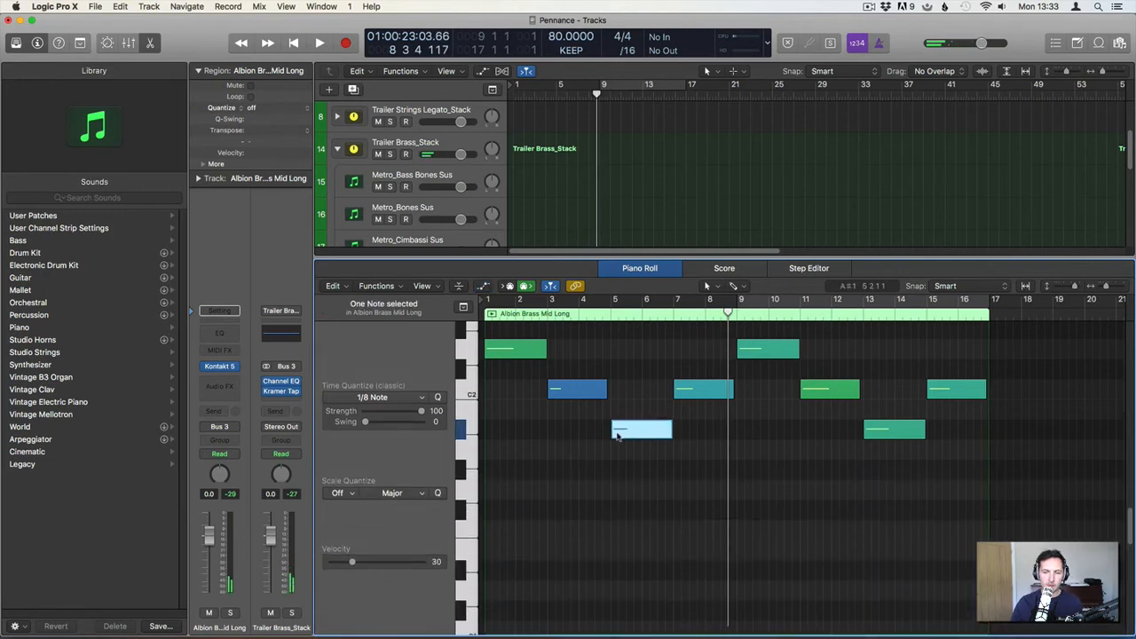
pyautogui.press('Delete')
pyautogui.click(619, 435)
pyautogui.click(588, 561)
pyautogui.press('p')
pyautogui.click(580, 332)
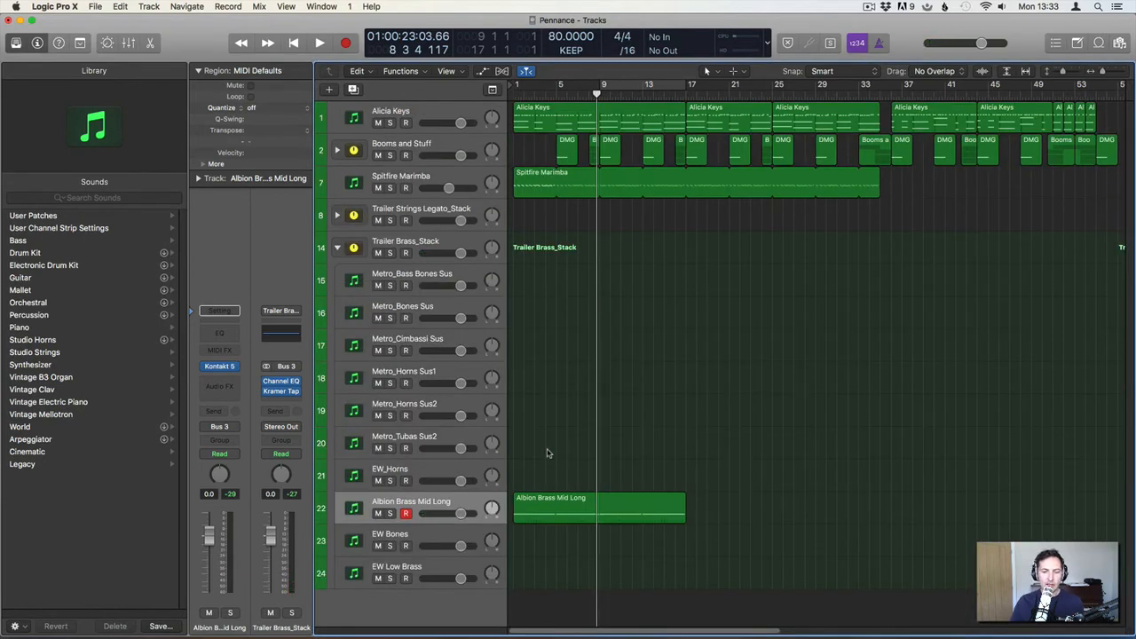
# Play the arrangement from the start and lower the Albion Brass Mid Long track's volume to about -2.2 dB.
pyautogui.press('Return')
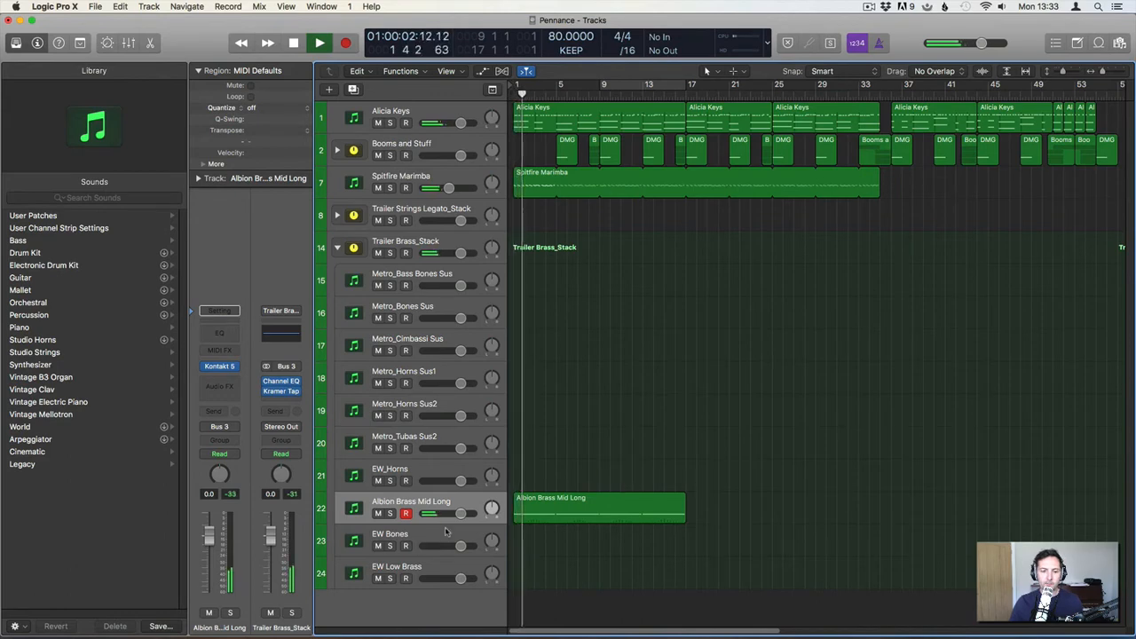
pyautogui.moveTo(461, 513); pyautogui.dragTo(454, 513)
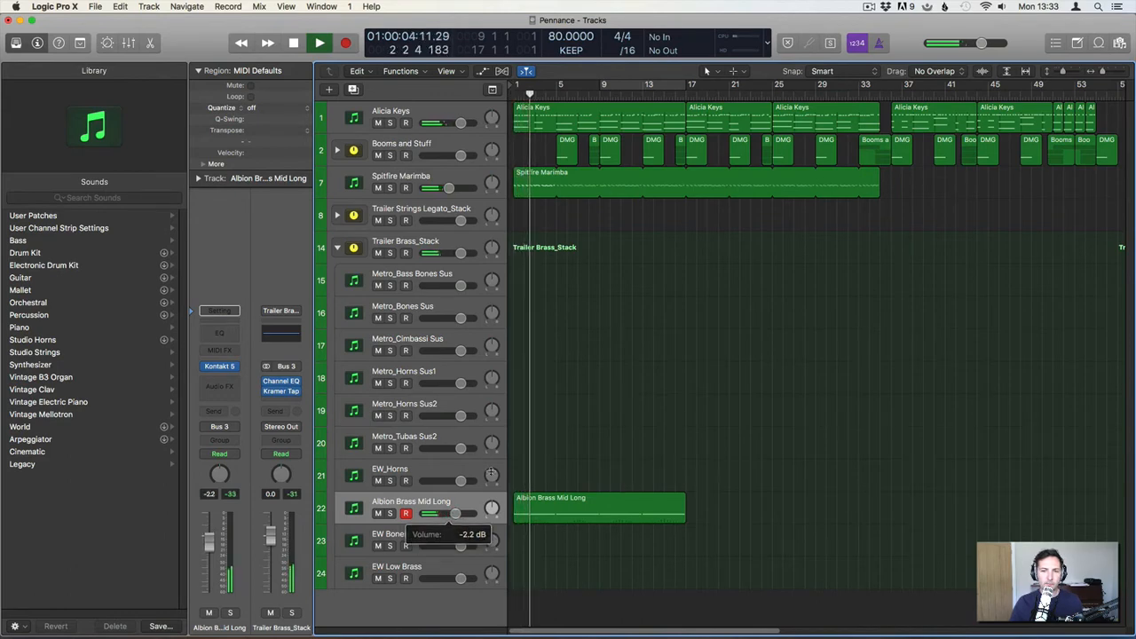
# Mute the Alicia Keys track to hear the brass without it, unmute it and stop playback.
pyautogui.click(378, 123)
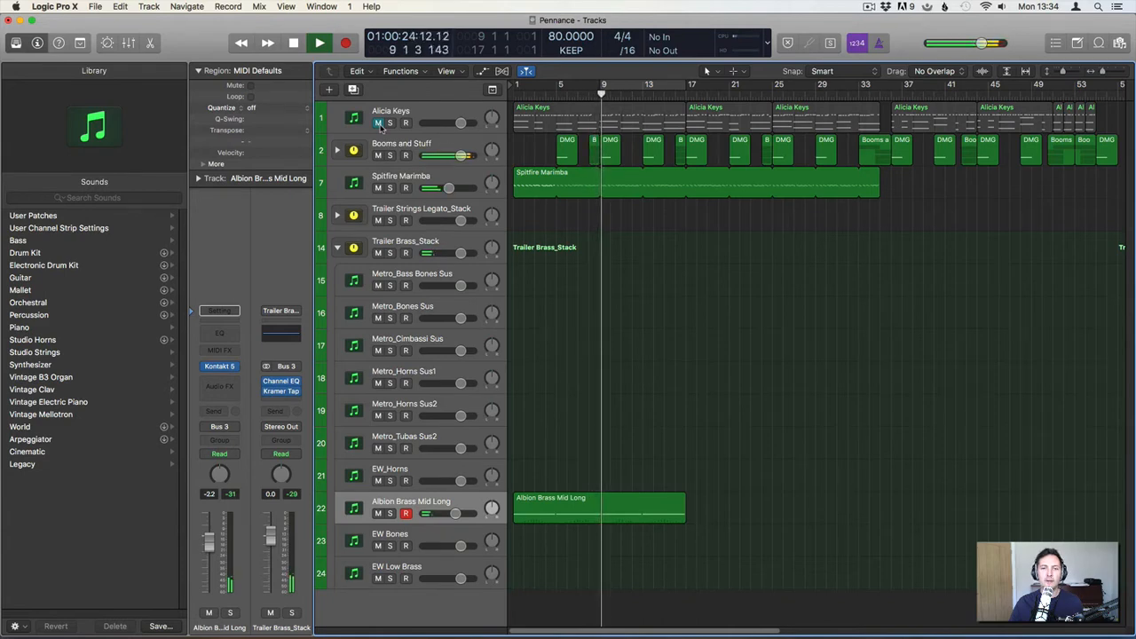
pyautogui.click(379, 124)
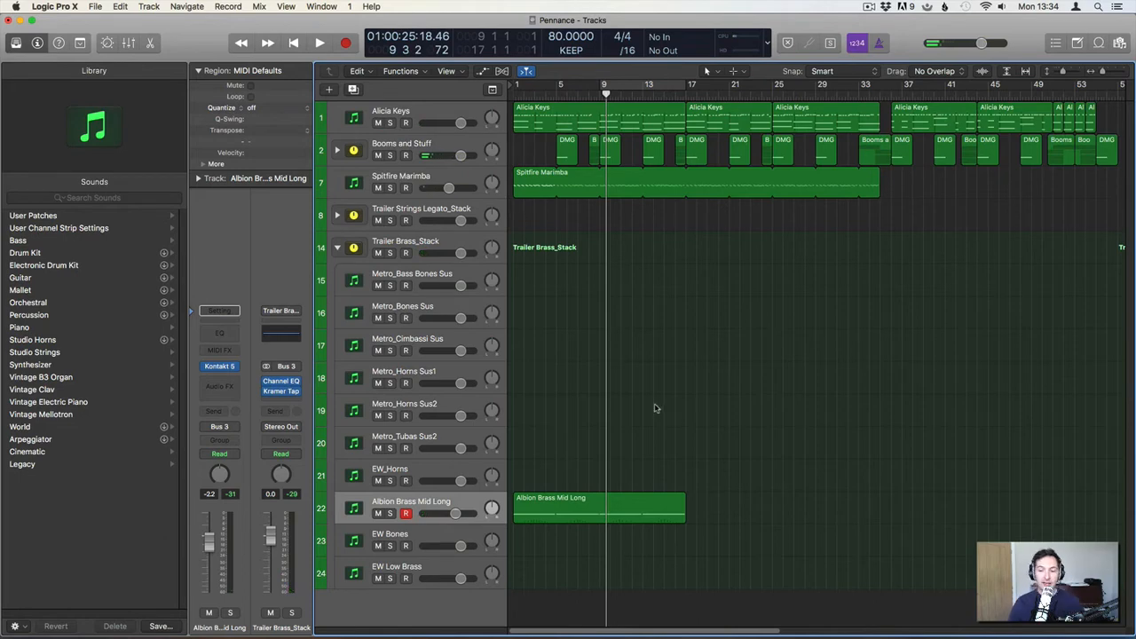
# Copy the Albion Brass Mid Long region to bar 17 and show the copy's modulation automation in the Piano Roll.
pyautogui.moveTo(551, 513); pyautogui.dragTo(724, 509)
pyautogui.doubleClick(725, 507)
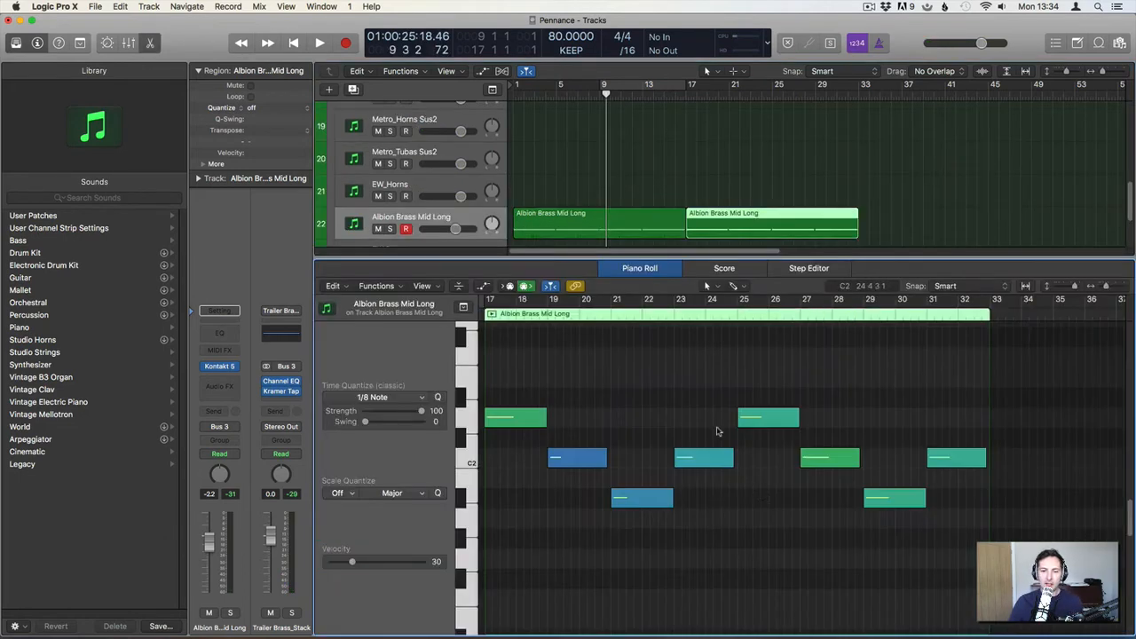
pyautogui.click(484, 285)
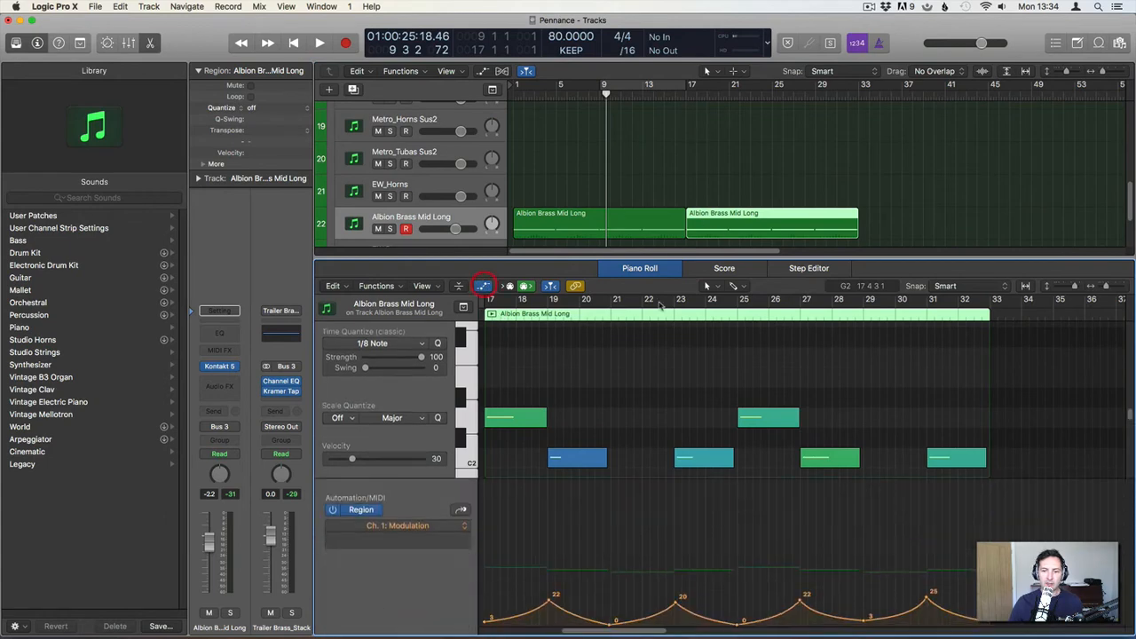
# Select the copied region's modulation points and scale the curve up until its peaks reach 54, 48, 53 and 60.
pyautogui.press('t')
pyautogui.click(659, 539)
pyautogui.press('t')
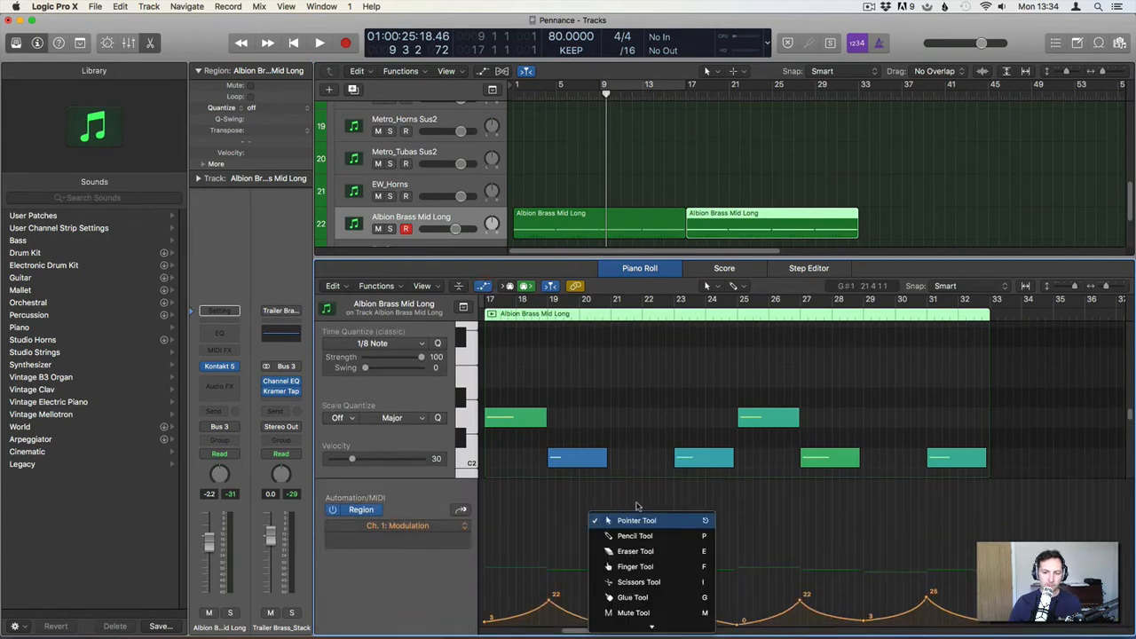
pyautogui.press('Escape')
pyautogui.press('Escape')
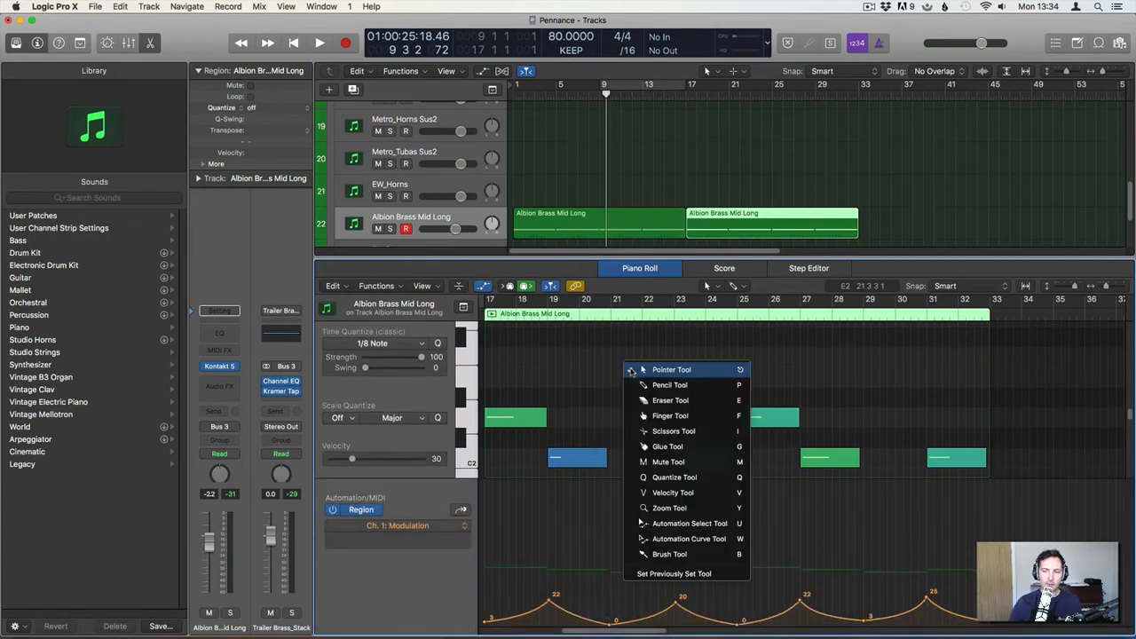
pyautogui.click(685, 538)
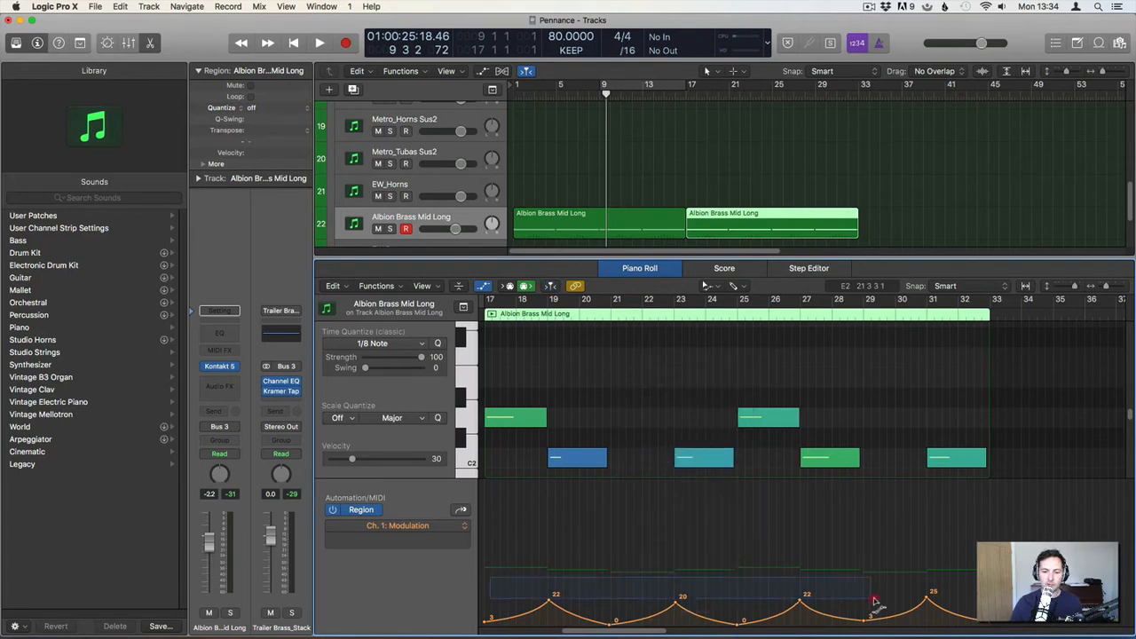
pyautogui.click(804, 615)
pyautogui.moveTo(801, 605); pyautogui.dragTo(801, 573)
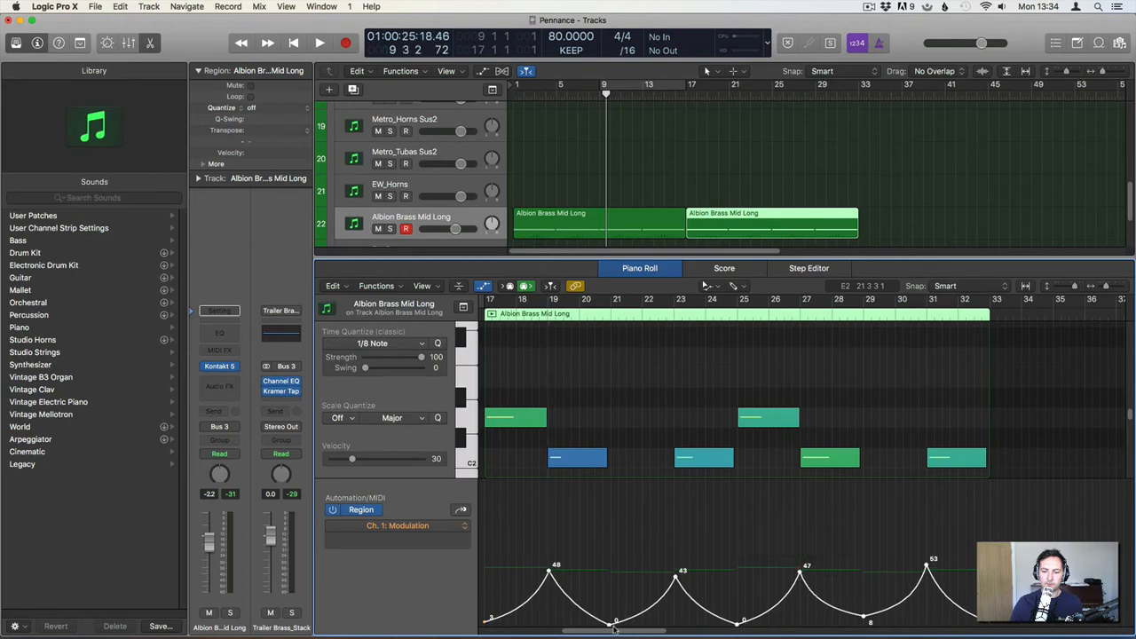
pyautogui.moveTo(608, 625); pyautogui.dragTo(613, 620)
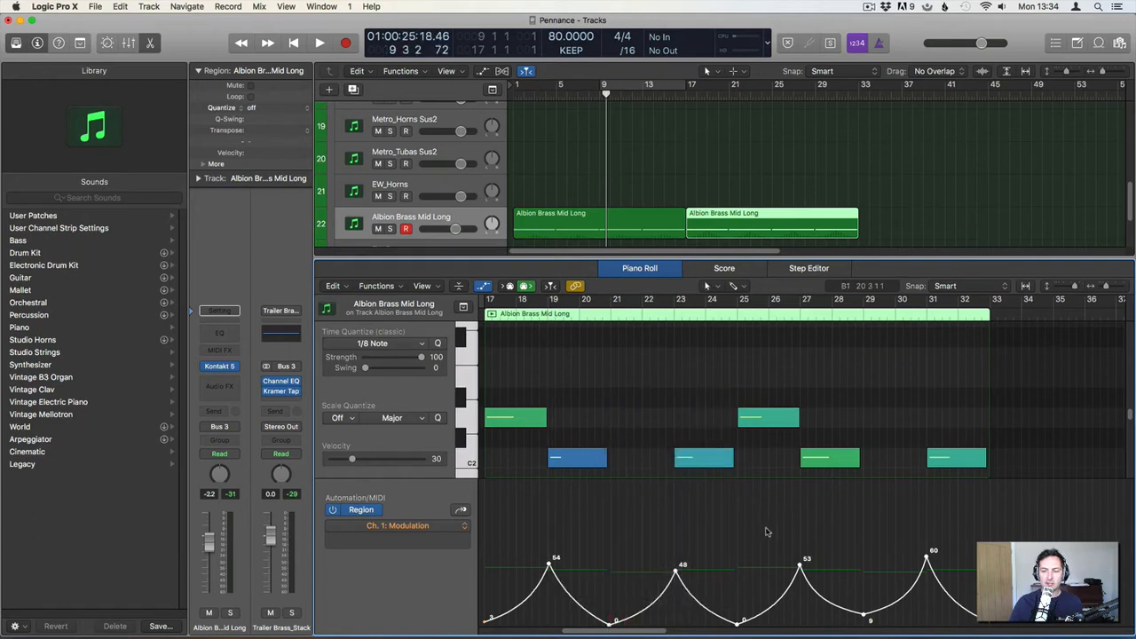
# Show both brass regions together, play from bar 17 and raise the second region's modulation peaks to 64, 70, 72 and 79.
pyautogui.keyDown('shift'); pyautogui.click(659, 220); pyautogui.keyUp('shift')
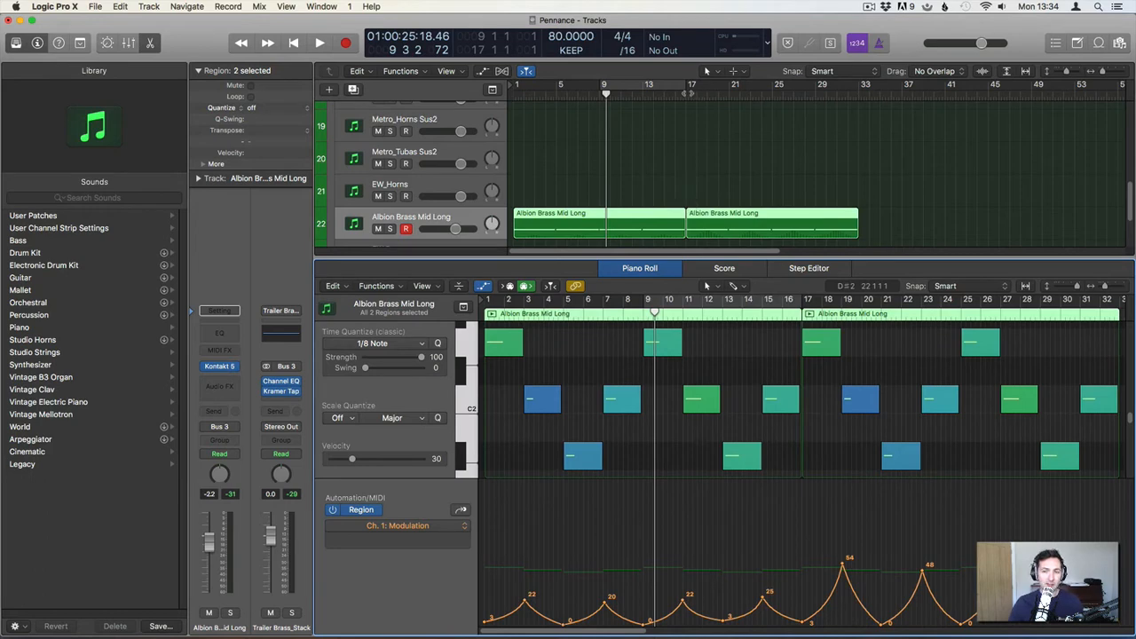
pyautogui.doubleClick(689, 92)
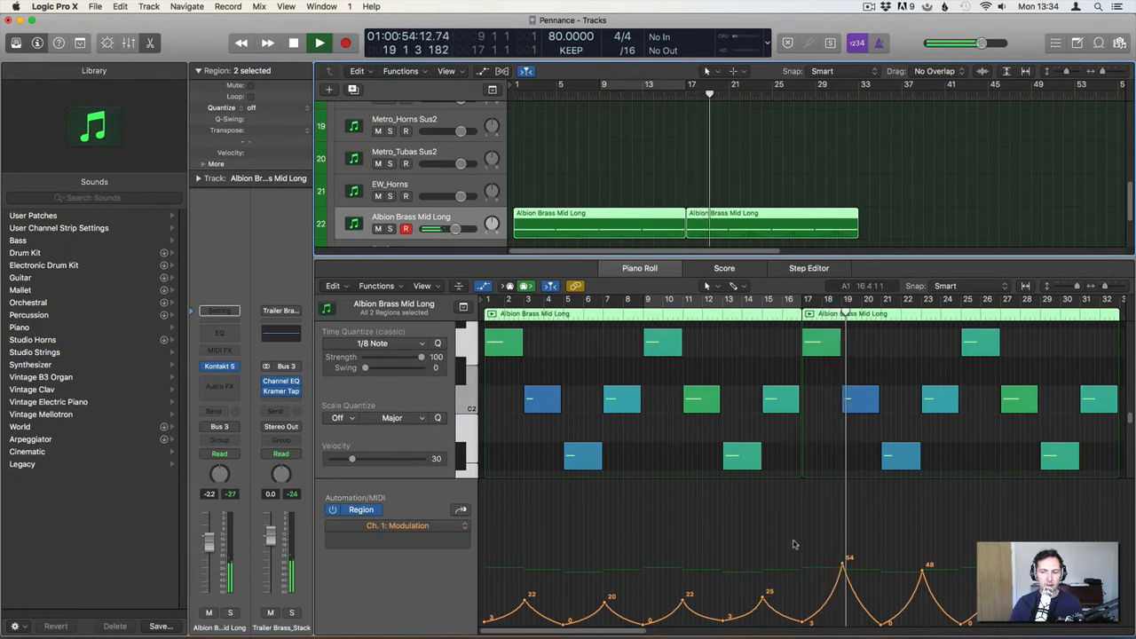
pyautogui.moveTo(843, 563); pyautogui.dragTo(843, 552)
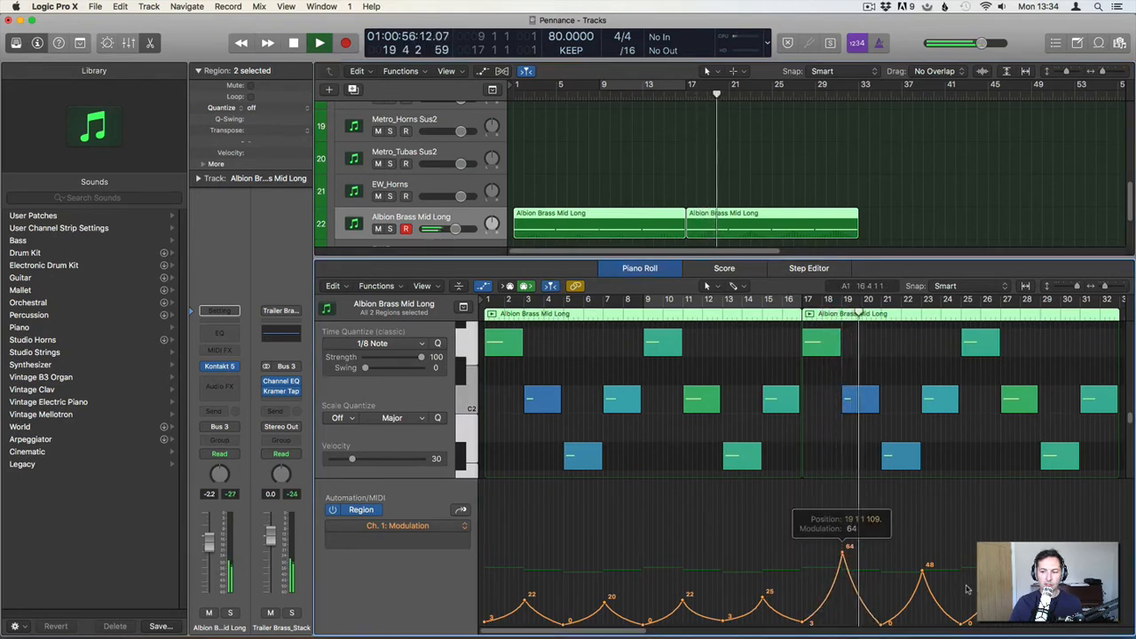
pyautogui.moveTo(923, 570); pyautogui.dragTo(922, 539)
pyautogui.moveTo(1000, 568); pyautogui.dragTo(1000, 542)
pyautogui.moveTo(1080, 564); pyautogui.dragTo(1079, 535)
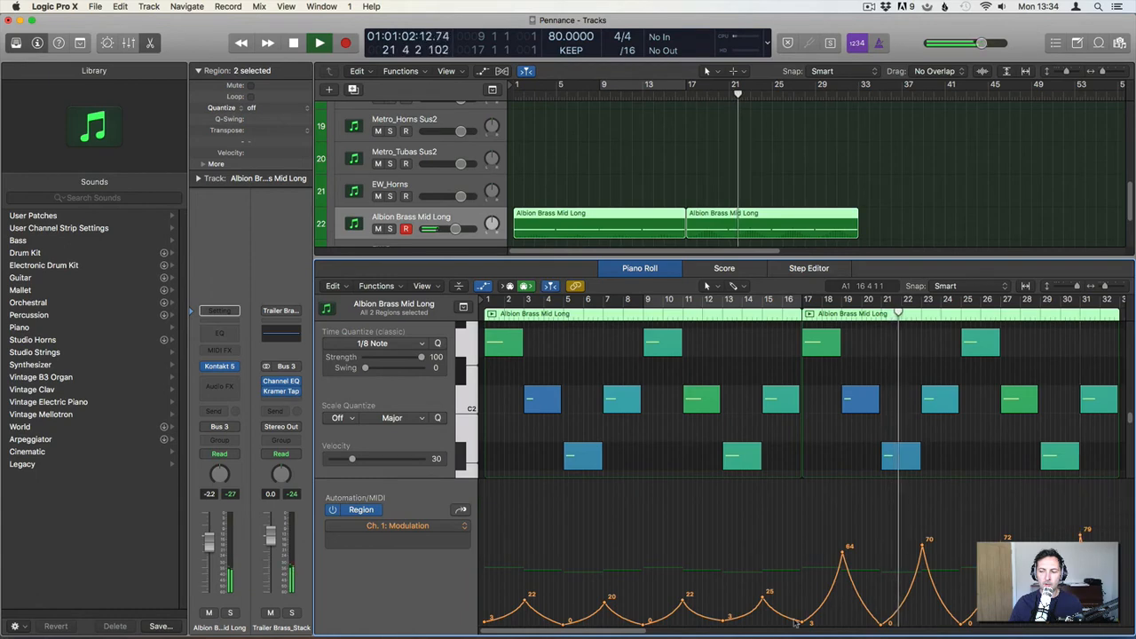
# Raise the modulation dips at bars 21, 25 and 17 to 14, 12 and 12, and the peak at bar 15 to 38.
pyautogui.moveTo(883, 624); pyautogui.dragTo(883, 611)
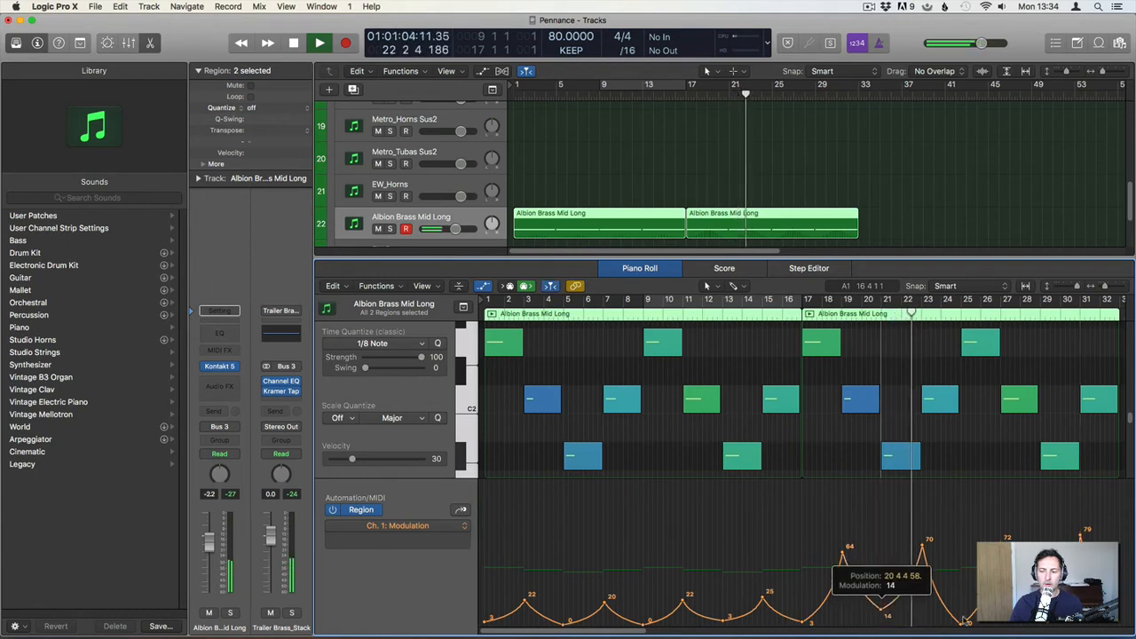
pyautogui.moveTo(962, 623); pyautogui.dragTo(962, 611)
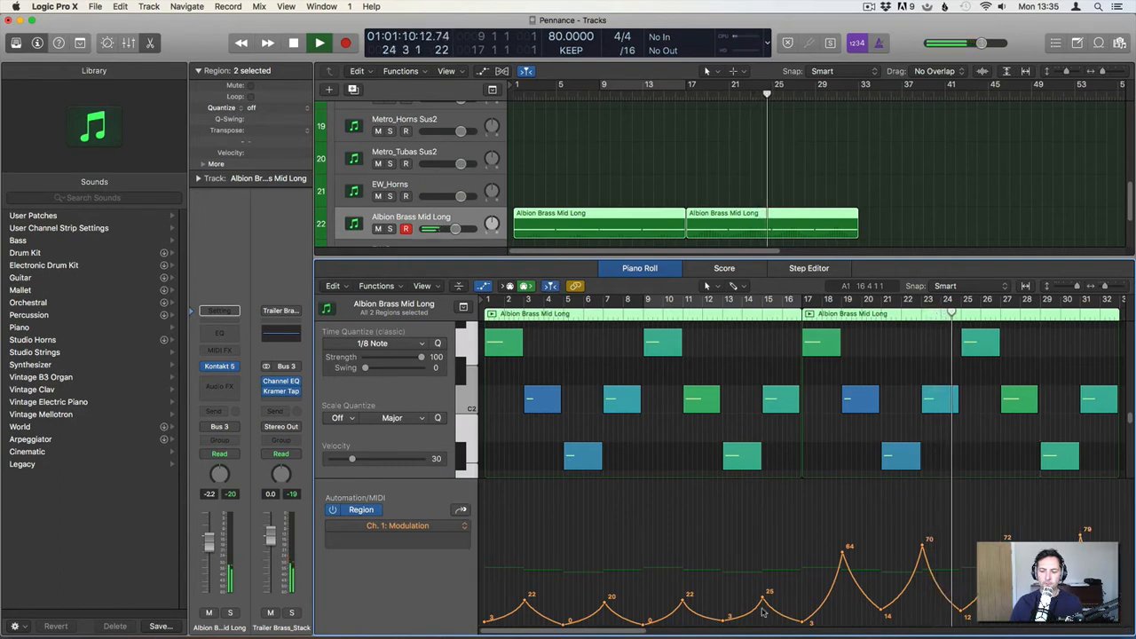
pyautogui.moveTo(762, 611); pyautogui.dragTo(761, 592)
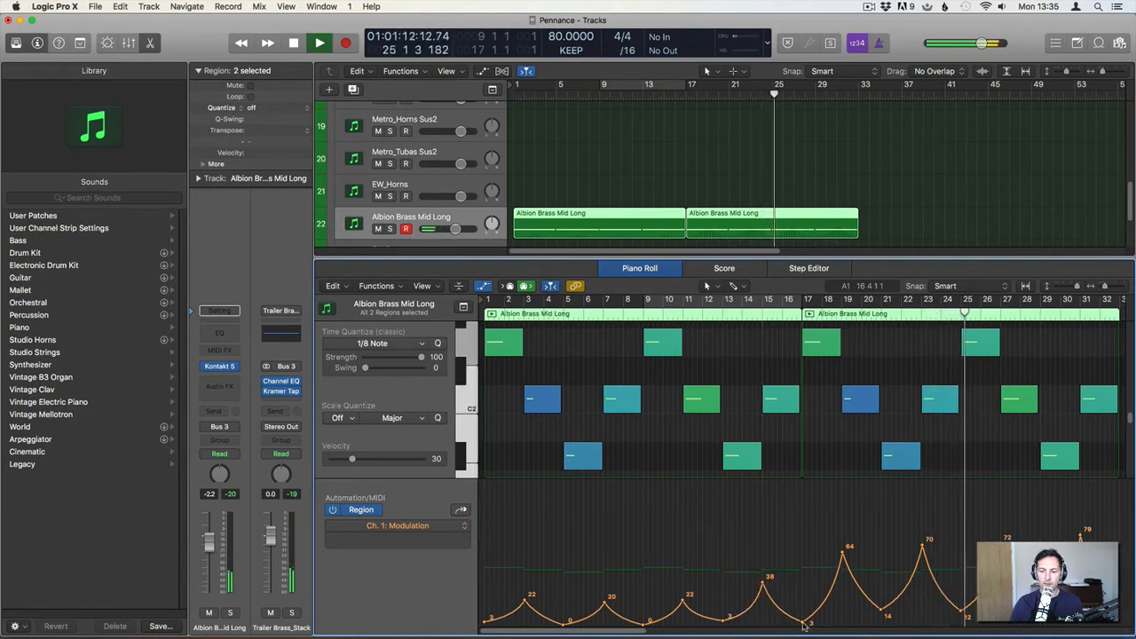
pyautogui.moveTo(803, 624); pyautogui.dragTo(802, 611)
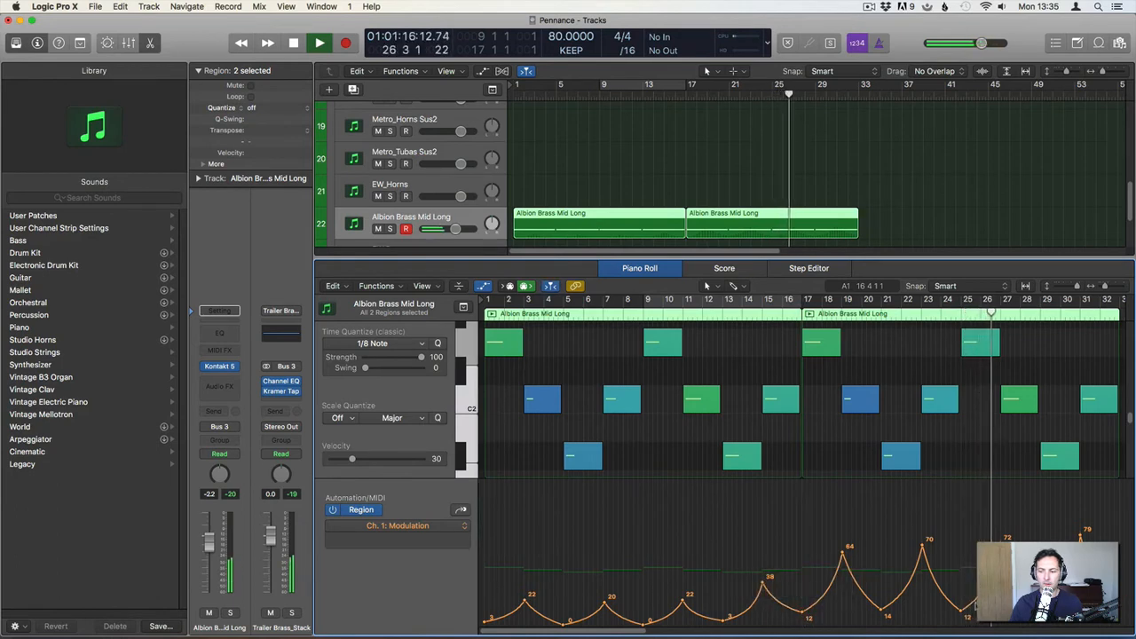
# Raise the modulation peaks at bars 27 and 31 to 85, stop playback and close the Piano Roll.
pyautogui.moveTo(1004, 543); pyautogui.dragTo(1003, 523)
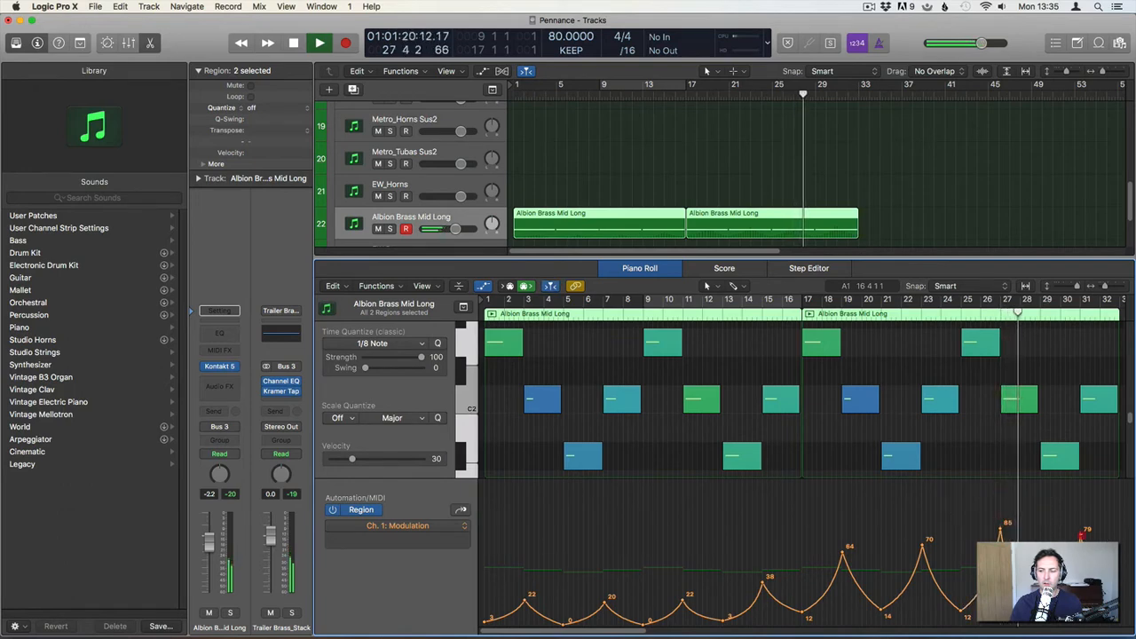
pyautogui.moveTo(1080, 532); pyautogui.dragTo(1081, 526)
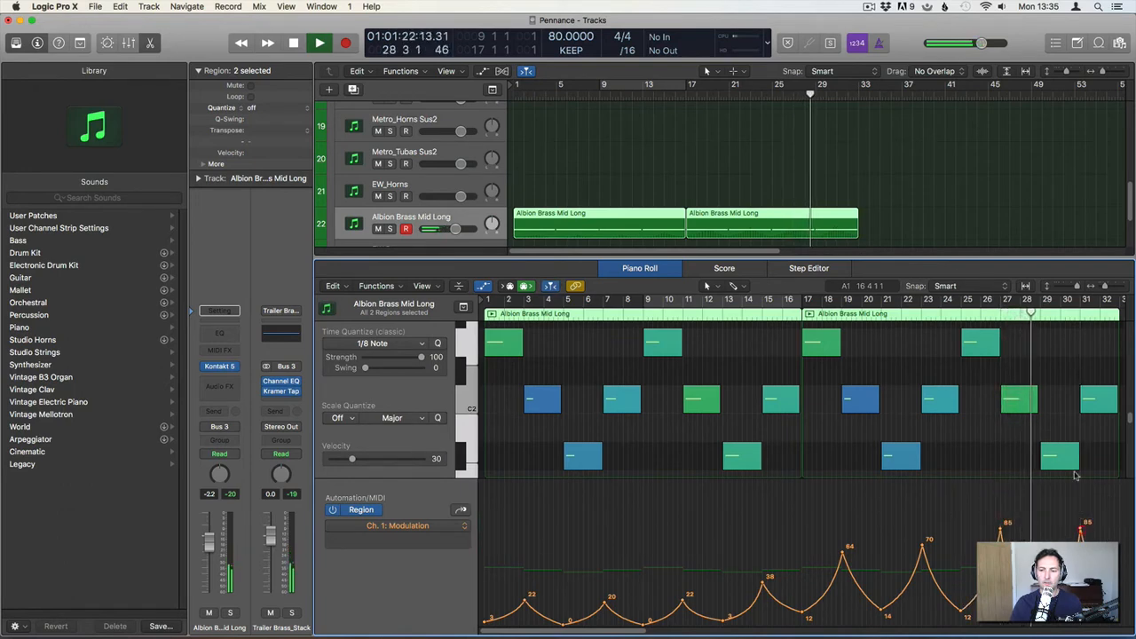
pyautogui.press('space')
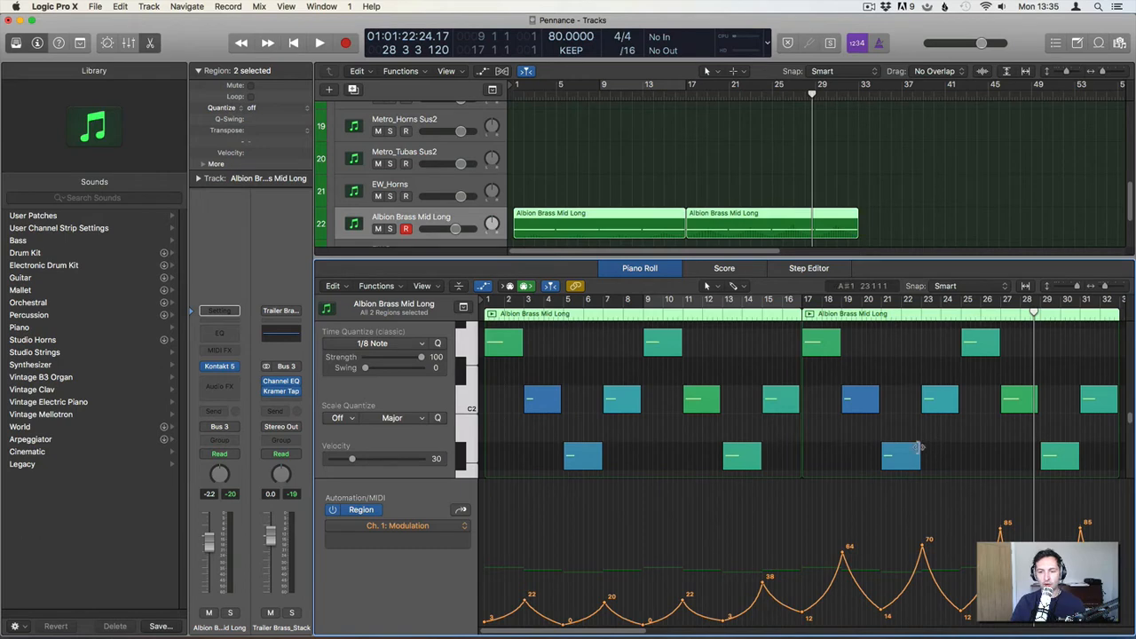
pyautogui.press('e')
pyautogui.click(677, 371)
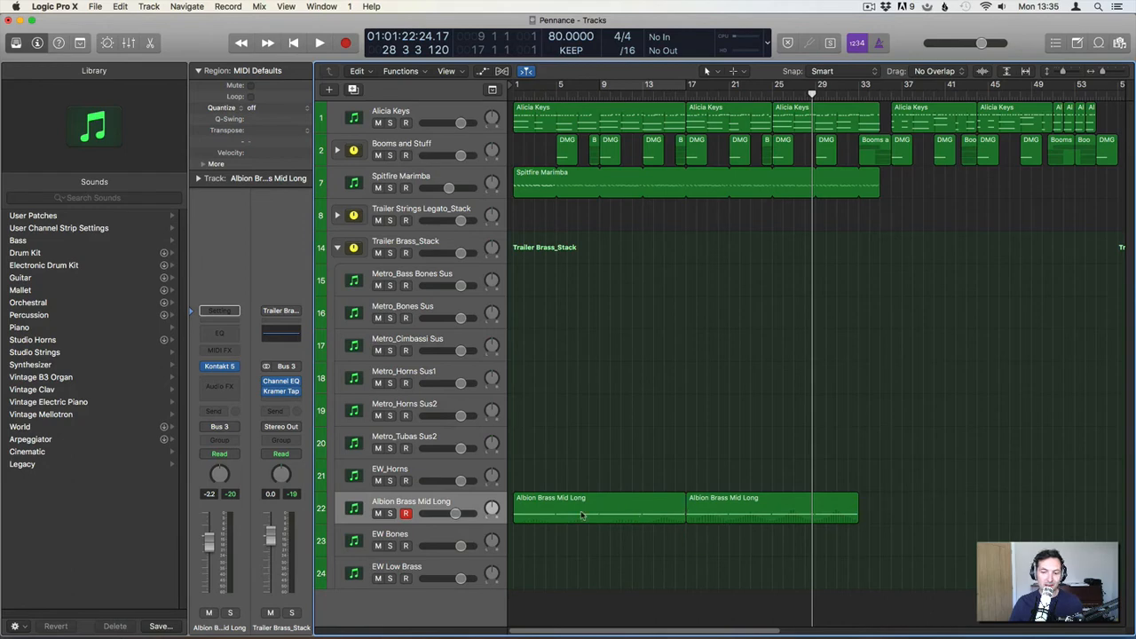
# Copy the first Albion Brass Mid Long region onto the EW Low Brass track and transpose all its notes down an octave.
pyautogui.moveTo(582, 515); pyautogui.dragTo(581, 575)
pyautogui.press('e')
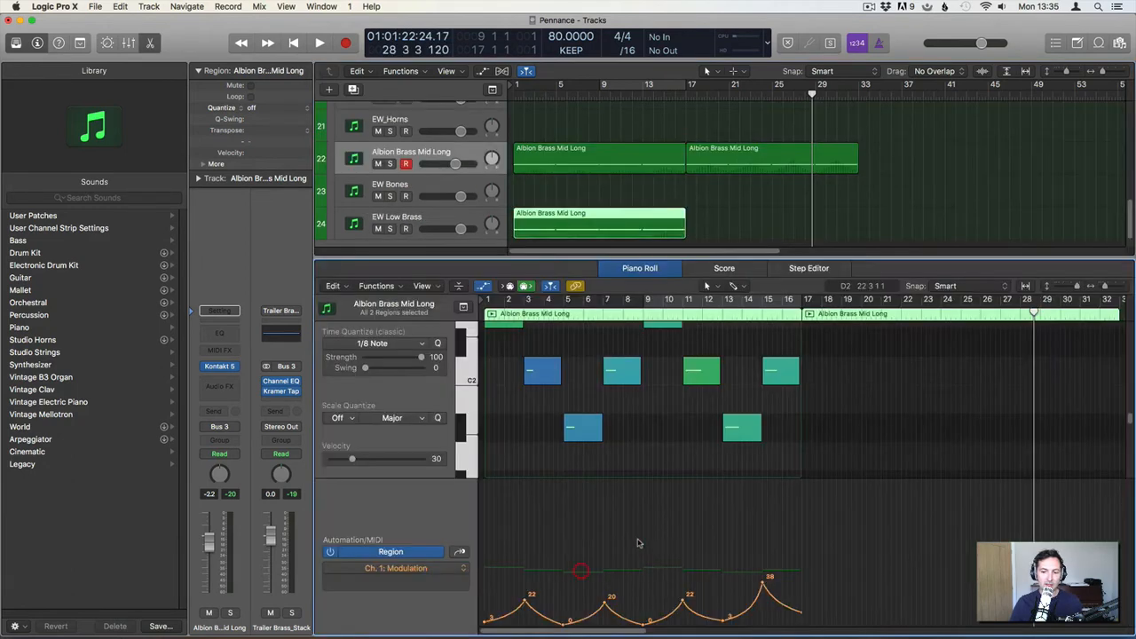
pyautogui.press('super+a')
pyautogui.press('Delete')
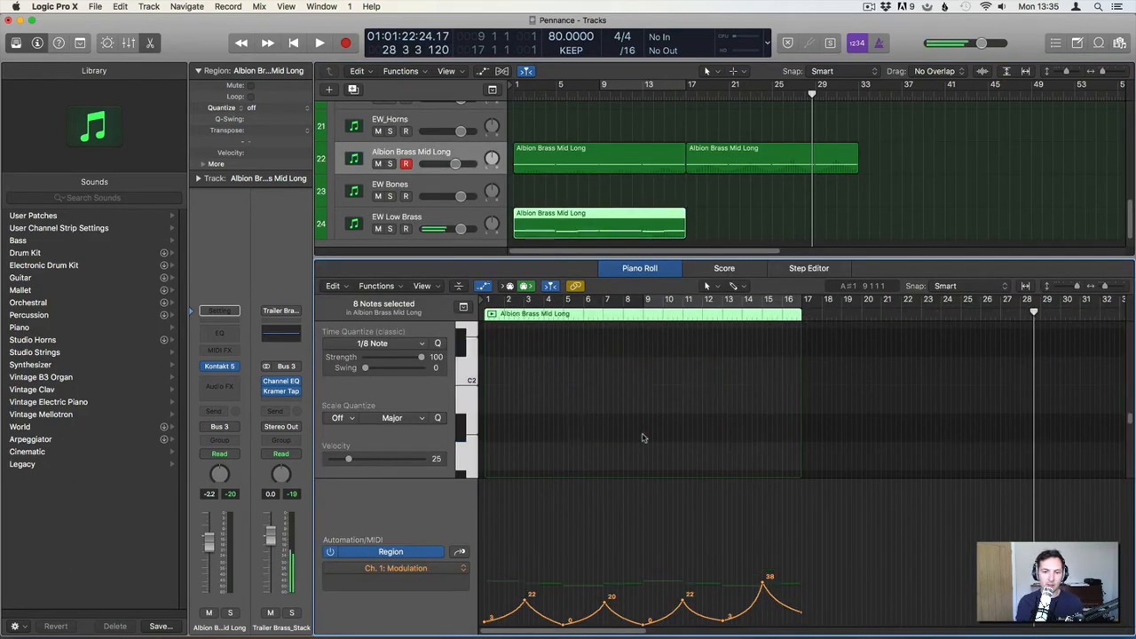
# Play the low brass copy from the start and lower its first modulation point to 0.
pyautogui.press('Return')
pyautogui.press('space')
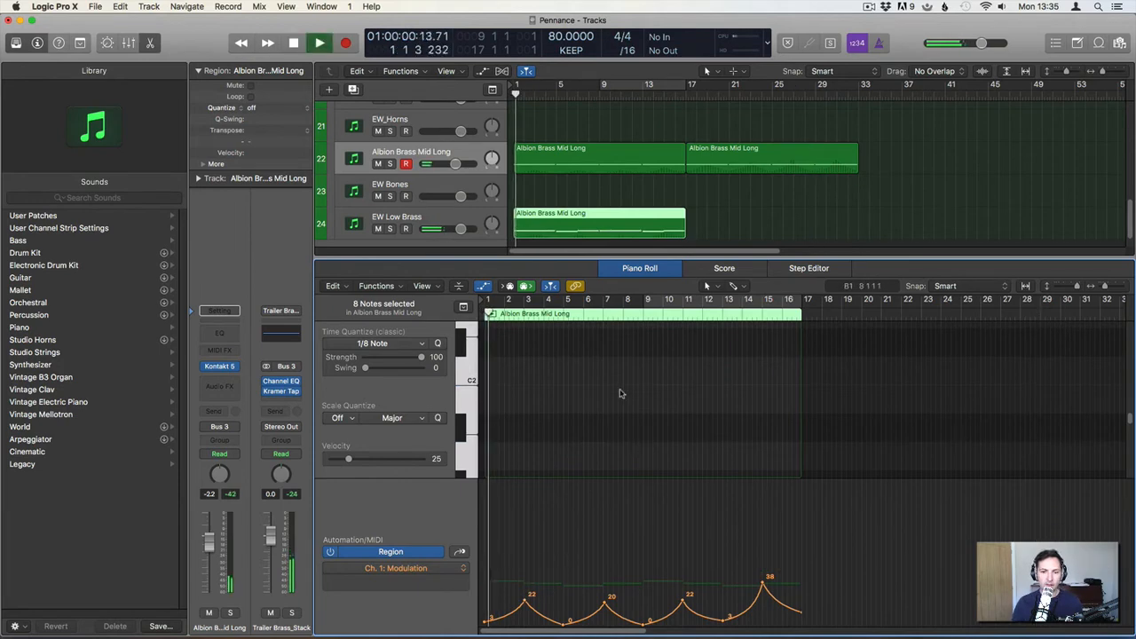
pyautogui.press('space')
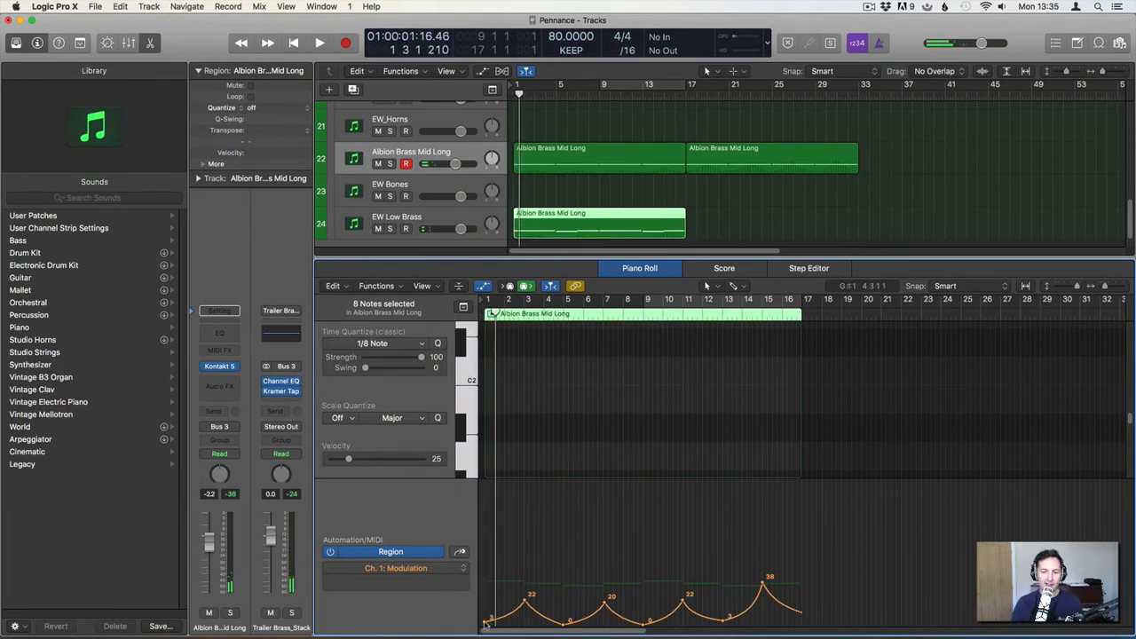
pyautogui.press('Return')
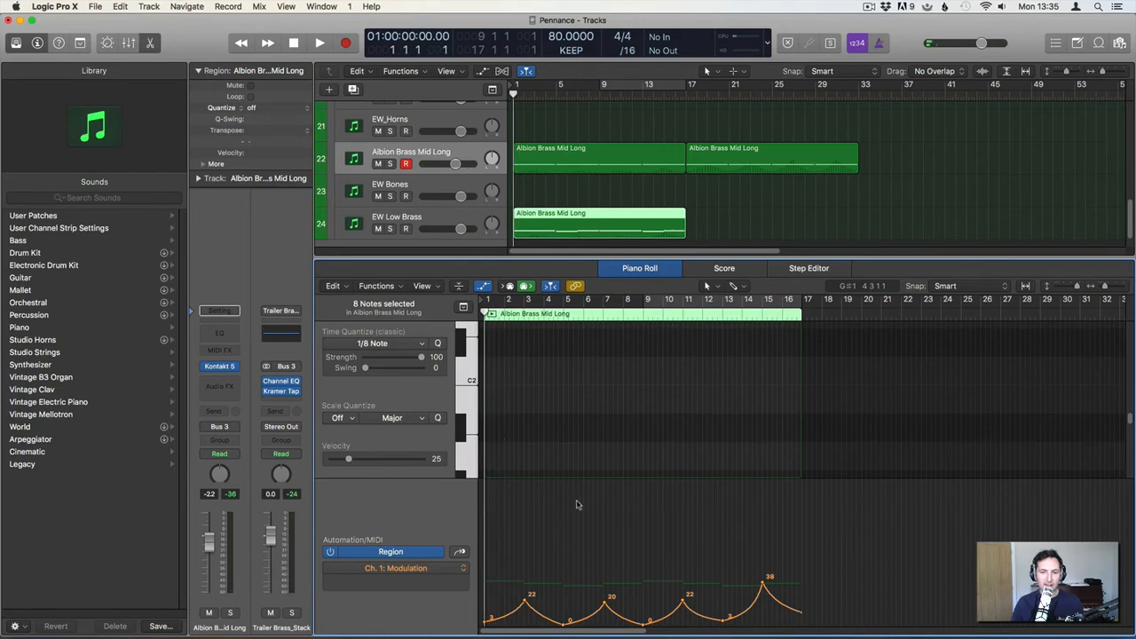
pyautogui.press('space')
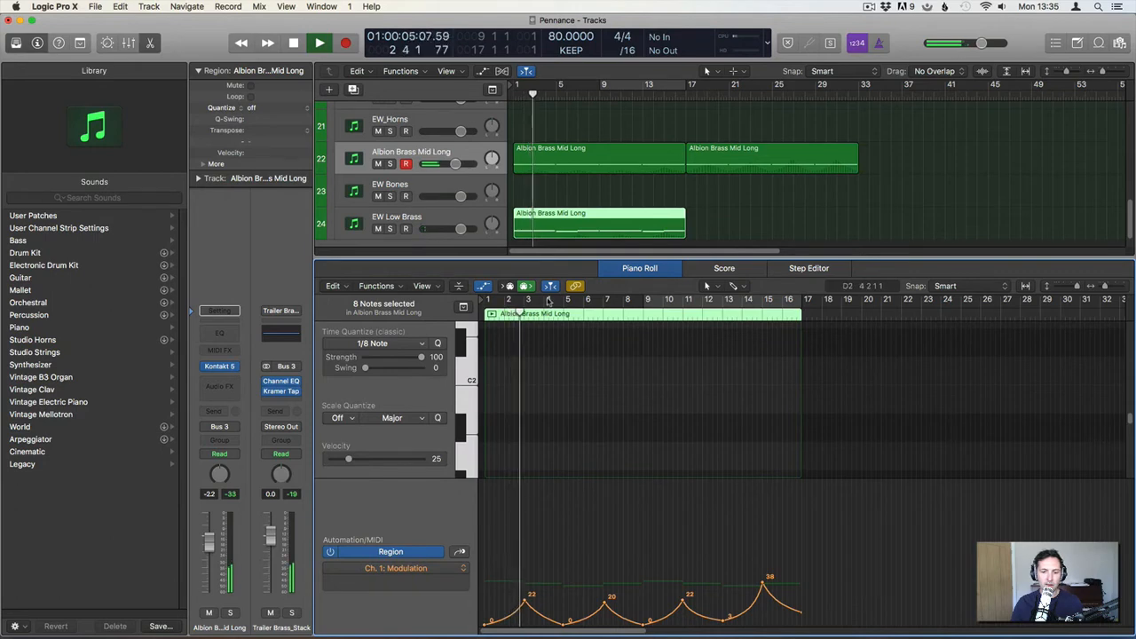
# Solo the EW Low Brass track to audition its part, check its notes, unsolo it and close the Piano Roll.
pyautogui.click(389, 228)
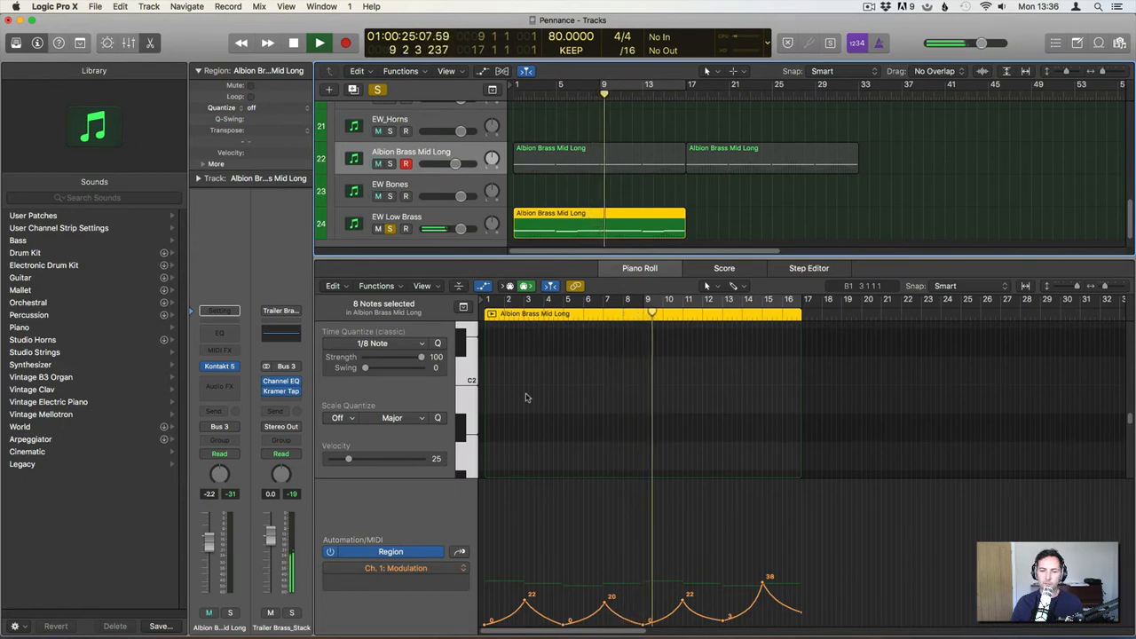
pyautogui.press('space')
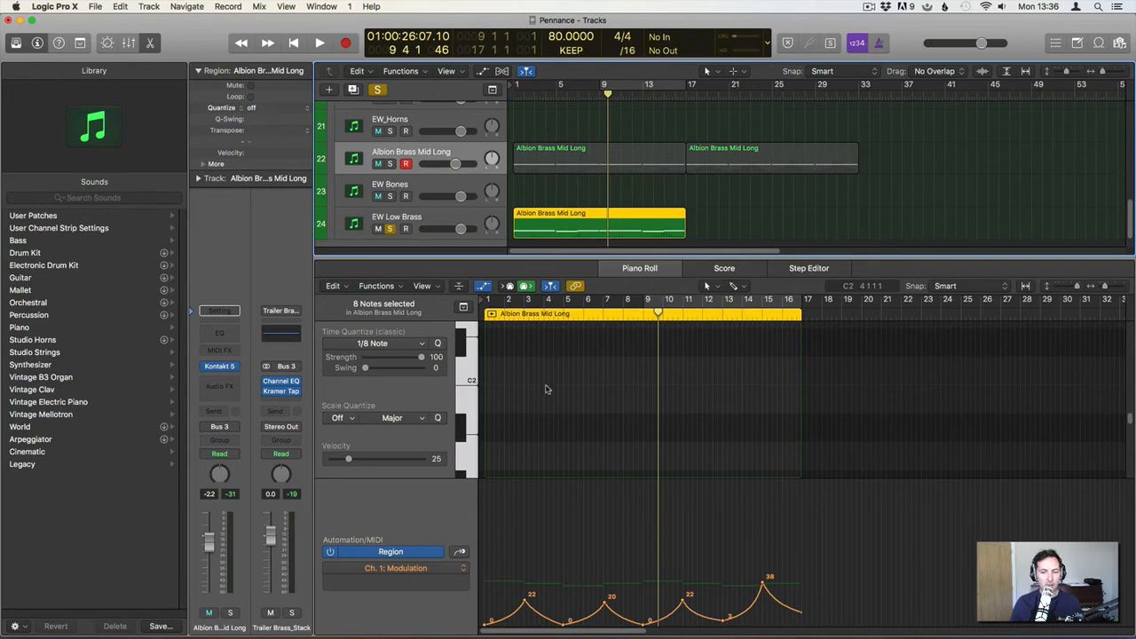
pyautogui.click(572, 224)
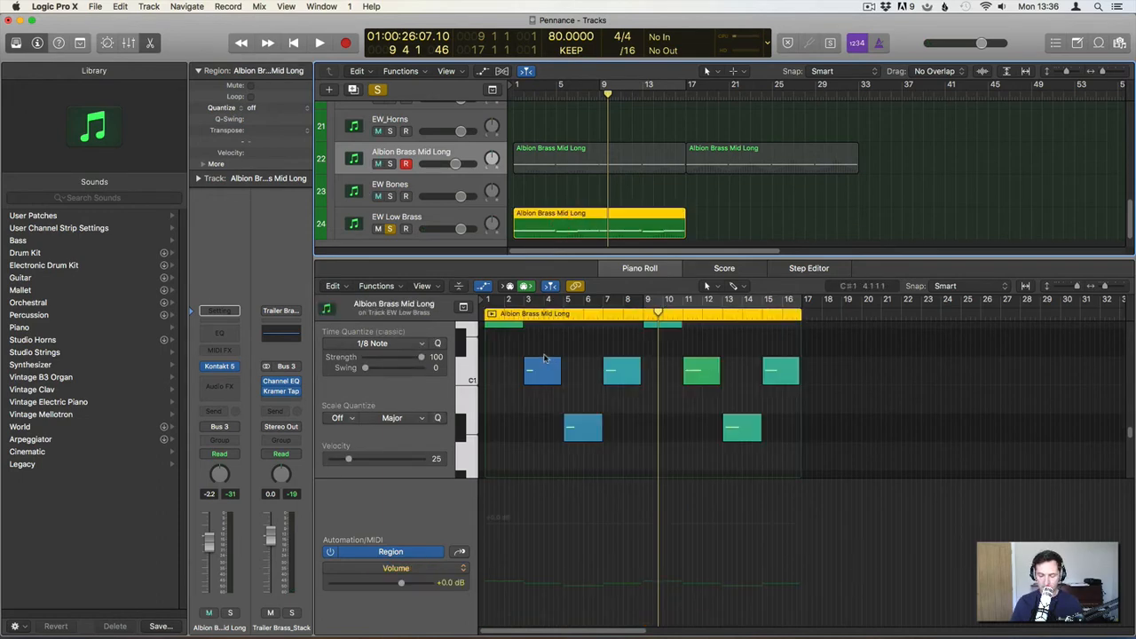
pyautogui.press('space')
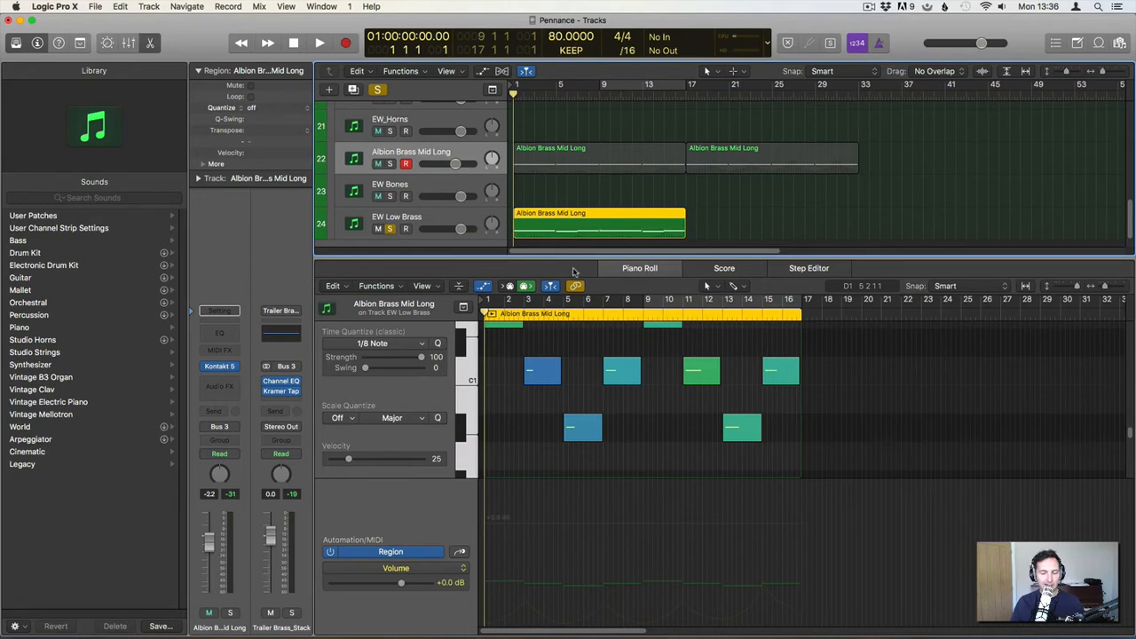
pyautogui.click(389, 229)
pyautogui.press('e')
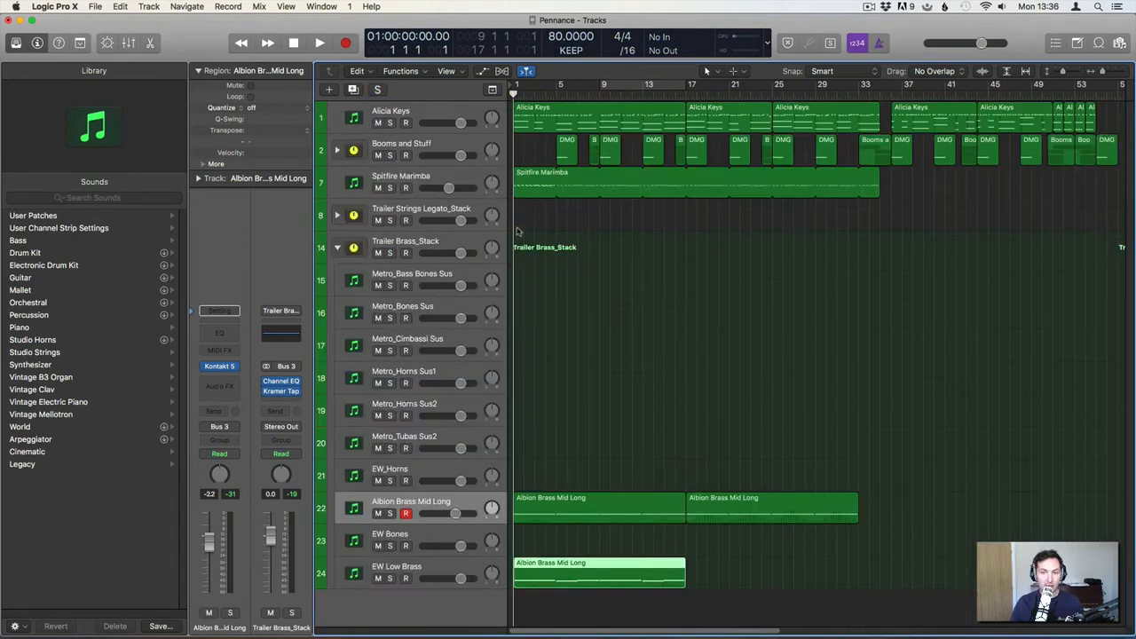
# Move the low brass region to the Metro_Tubas Sus2 track at bar 1 and play it soloed from the start.
pyautogui.moveTo(561, 569); pyautogui.dragTo(546, 412)
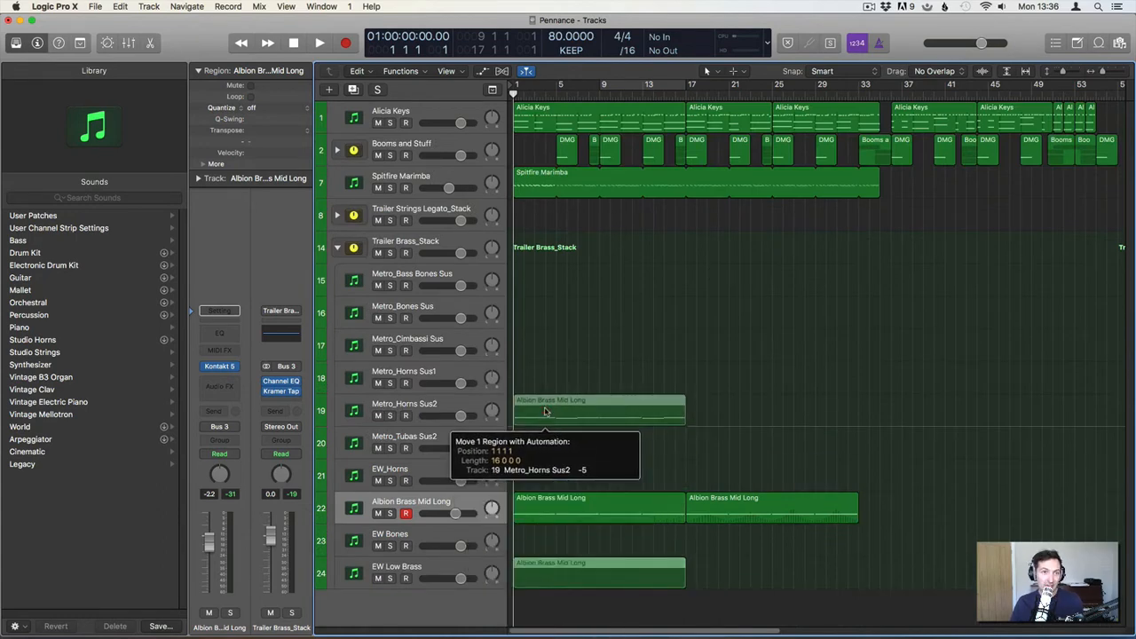
pyautogui.moveTo(546, 411); pyautogui.dragTo(545, 444)
pyautogui.click(414, 440)
pyautogui.press('space')
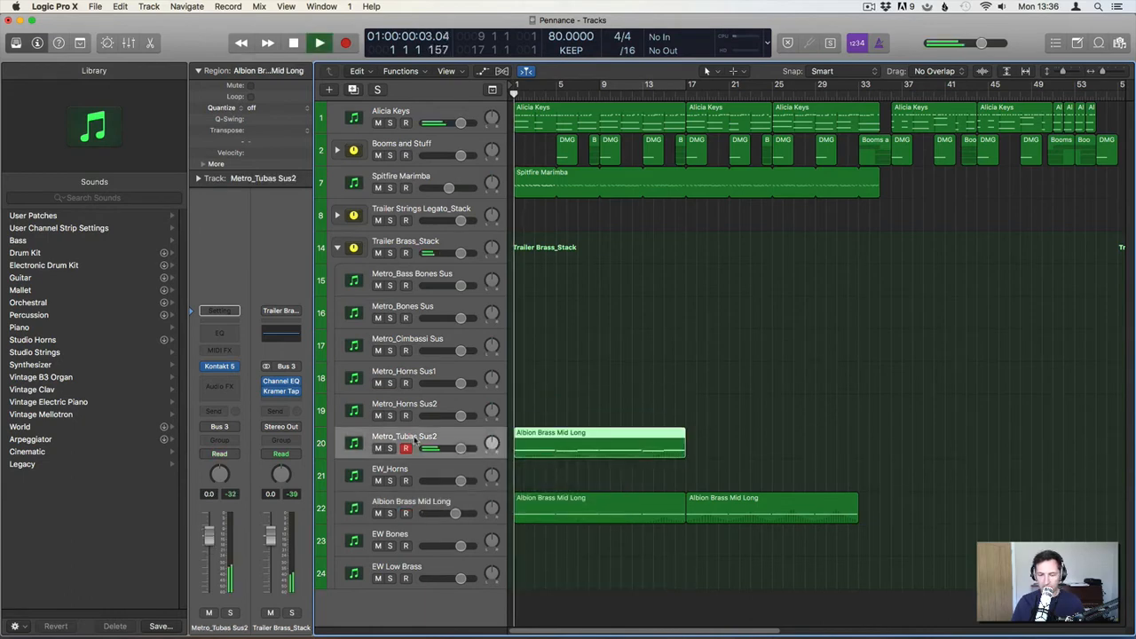
pyautogui.click(389, 448)
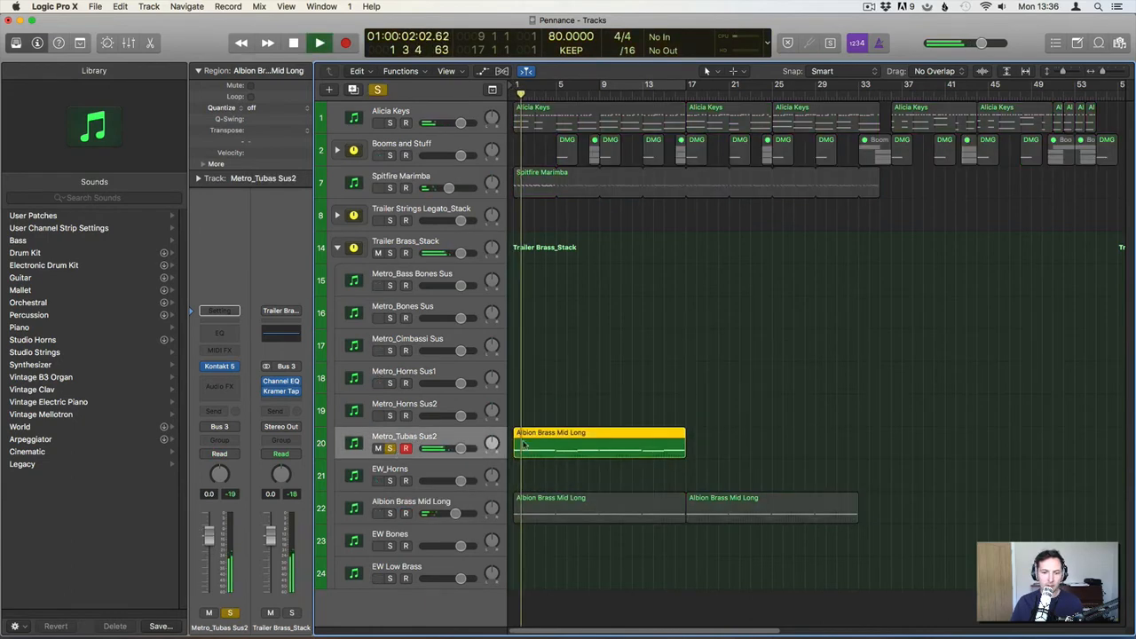
# Move the low brass region from Metro_Tubas Sus2 to Metro_Horns Sus2, audition it soloed from the start, and close the Piano Roll.
pyautogui.doubleClick(528, 439)
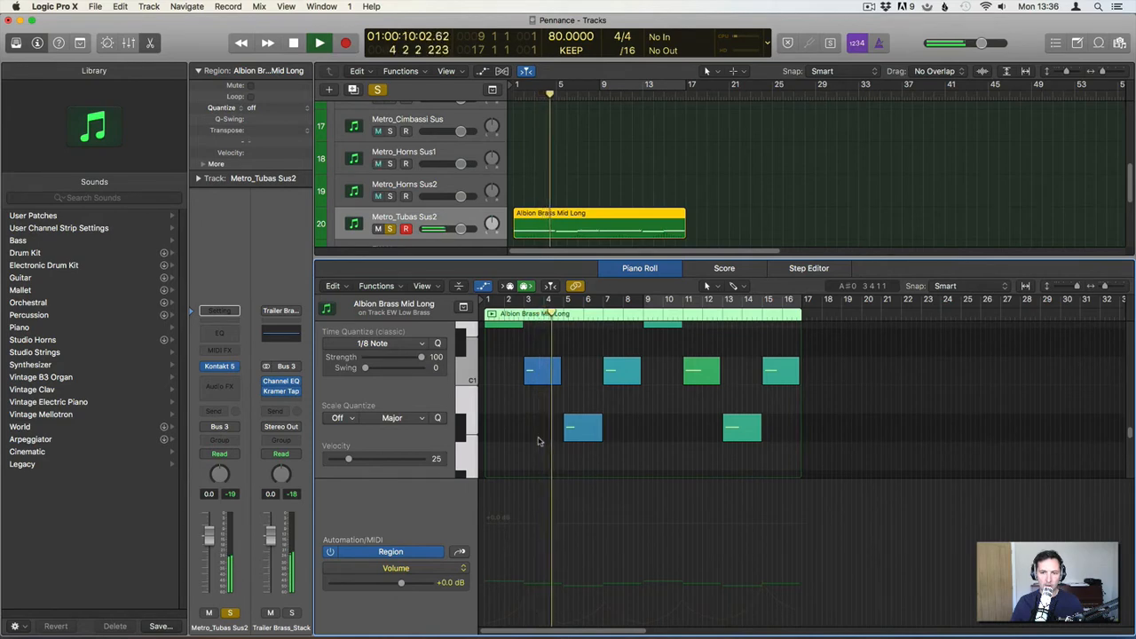
pyautogui.press('space')
pyautogui.click(543, 216)
pyautogui.moveTo(543, 216); pyautogui.dragTo(543, 184)
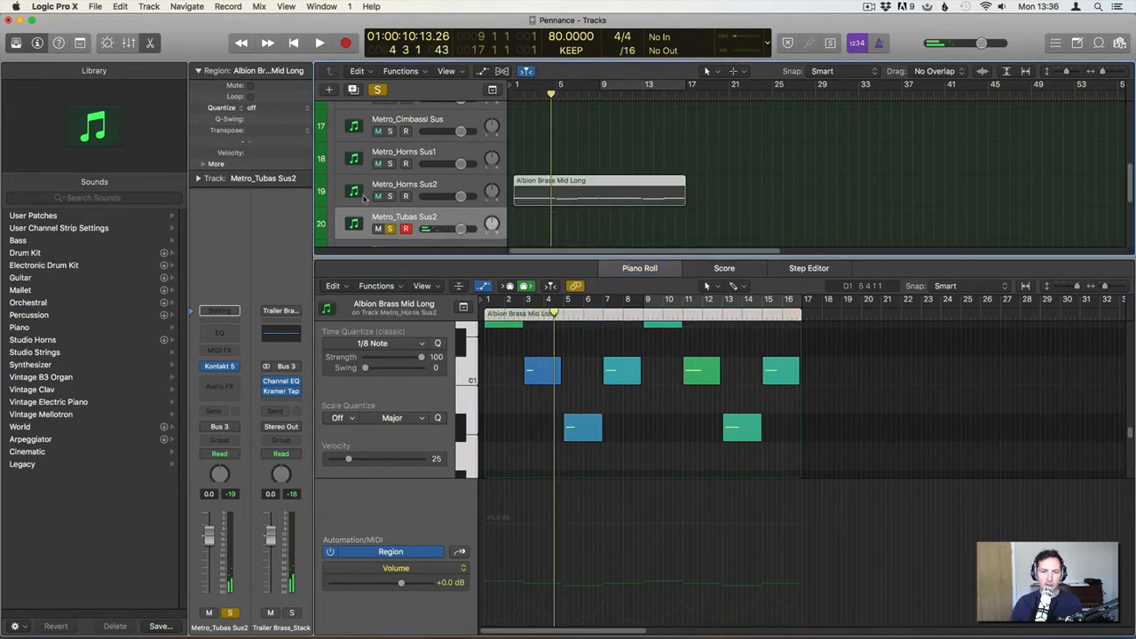
pyautogui.press('Return')
pyautogui.press('space')
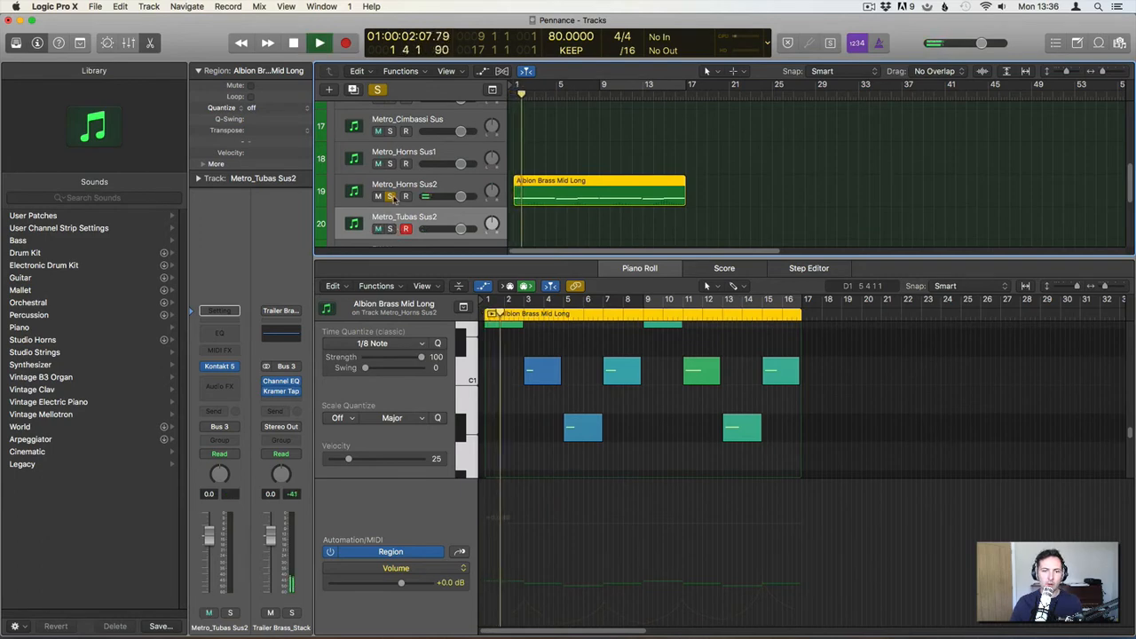
pyautogui.press('space')
pyautogui.click(600, 242)
pyautogui.press('e')
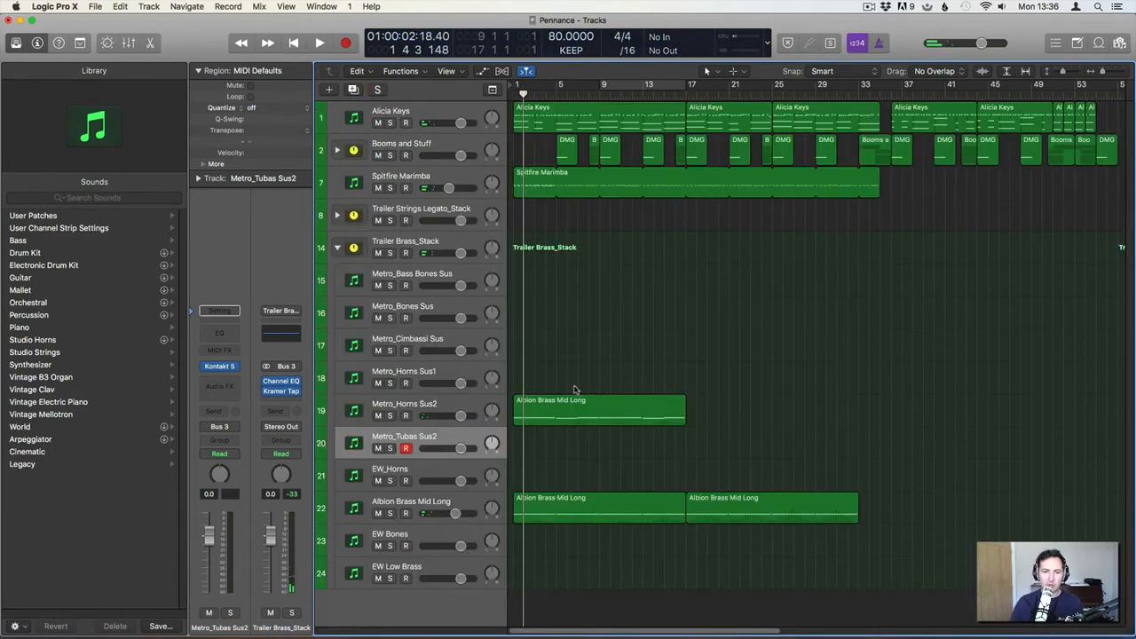
# Try the low brass region on the Metro_Bass Bones Sus track soloed from the start, and return it to Metro_Horns Sus2.
pyautogui.moveTo(549, 417); pyautogui.dragTo(546, 293)
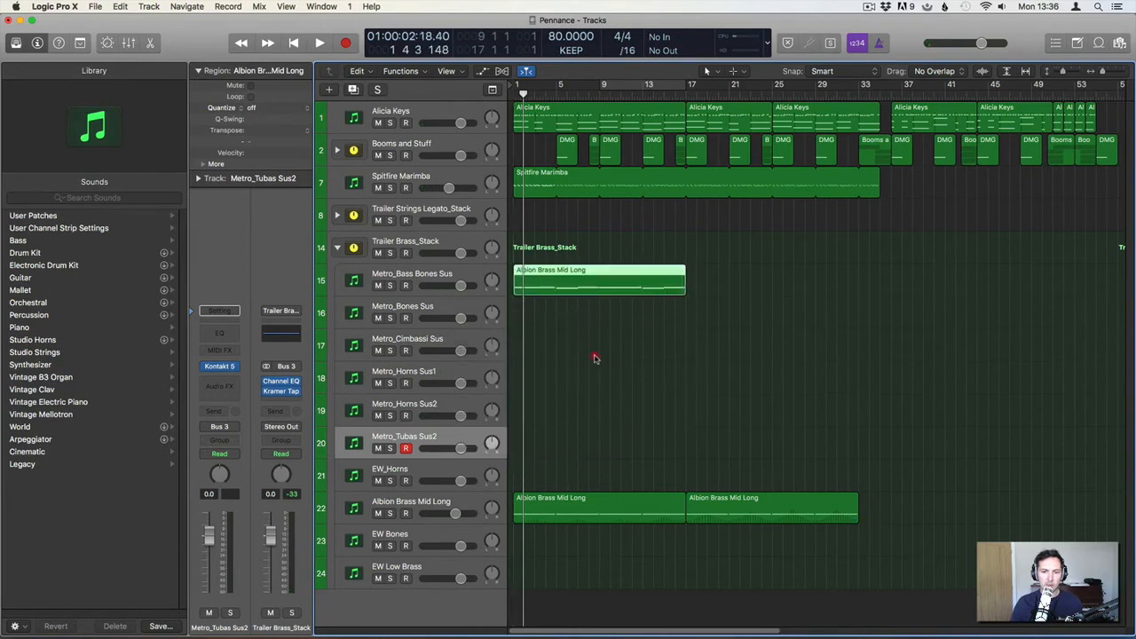
pyautogui.press('Return')
pyautogui.press('space')
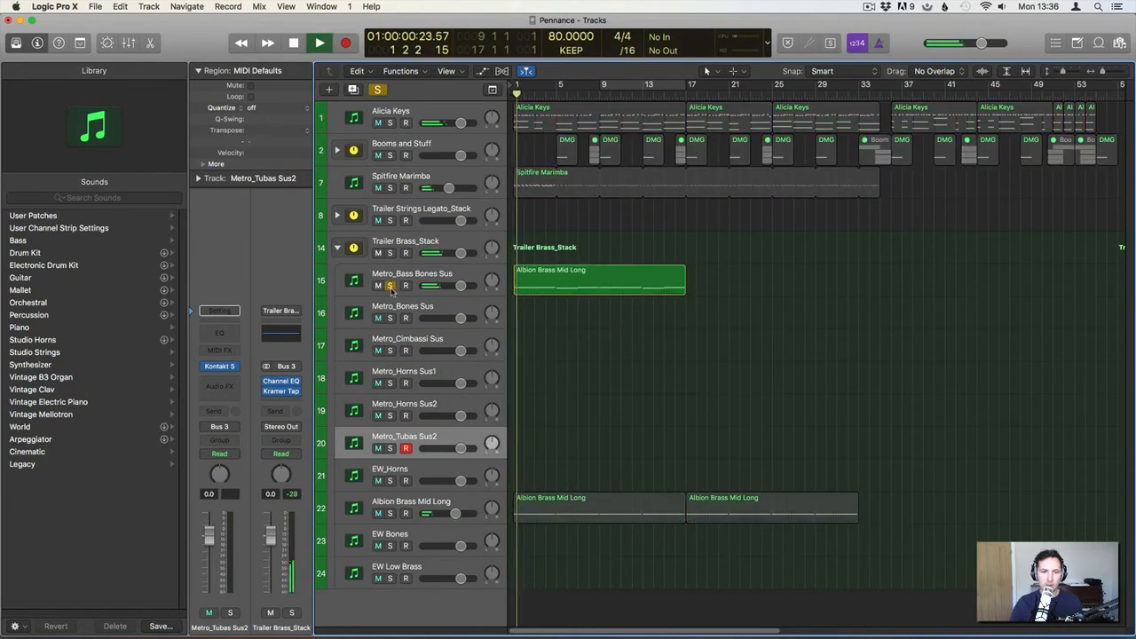
pyautogui.press('space')
pyautogui.moveTo(549, 287); pyautogui.dragTo(537, 428)
pyautogui.press('space')
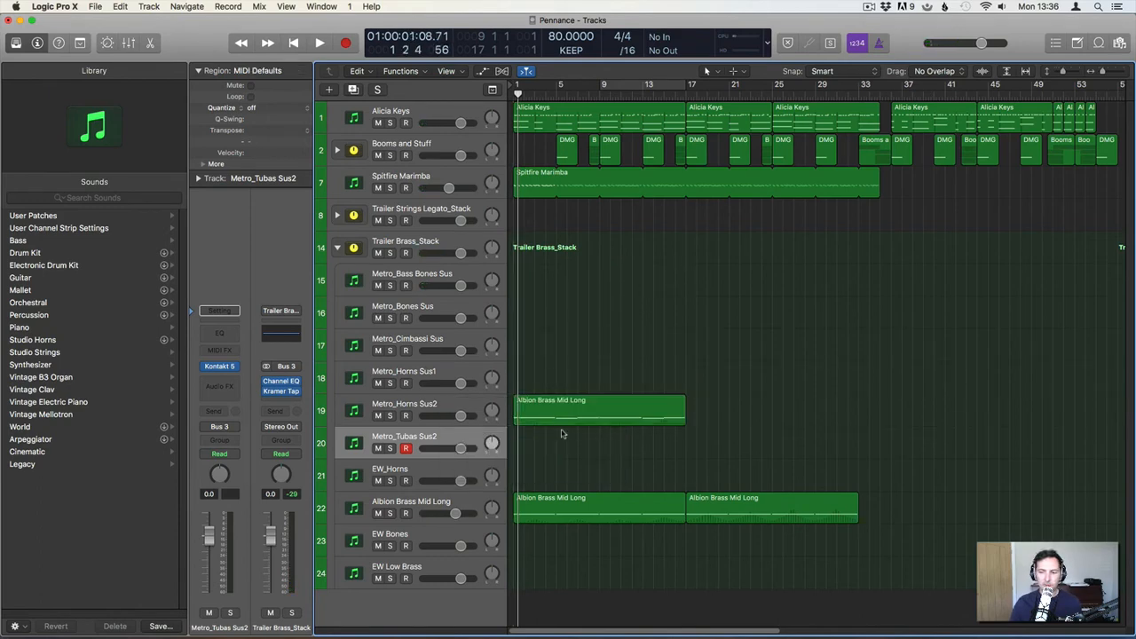
# Delete the low brass copy on Metro_Horns Sus2 and join the two Albion Brass Mid Long regions into one.
pyautogui.click(603, 409)
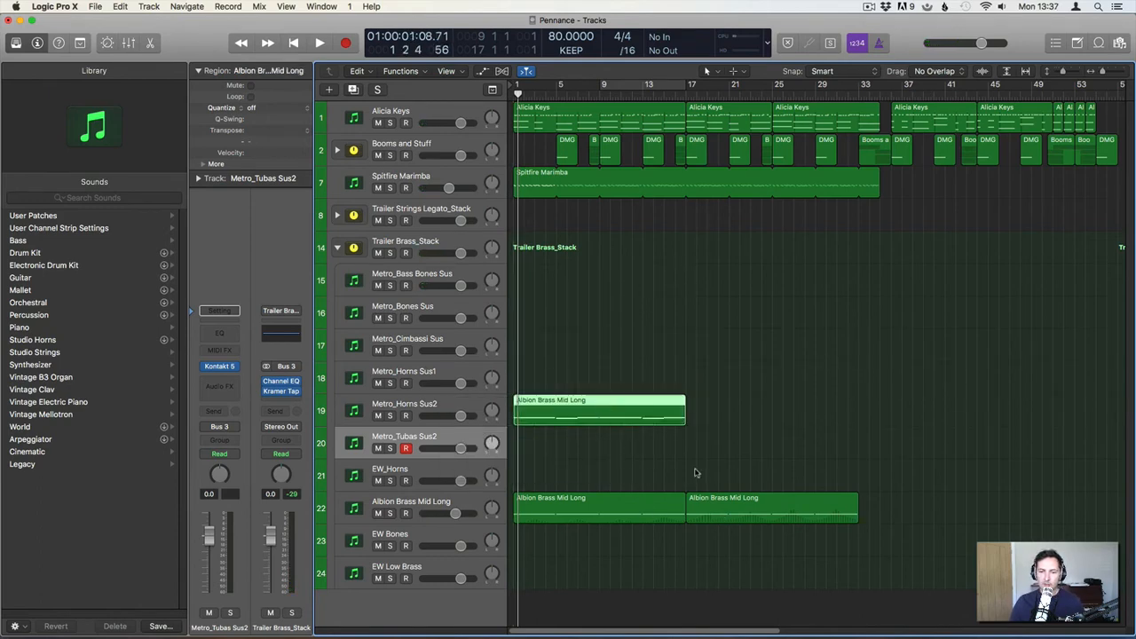
pyautogui.press('Delete')
pyautogui.moveTo(603, 468); pyautogui.dragTo(715, 531)
pyautogui.press('t')
pyautogui.press('g')
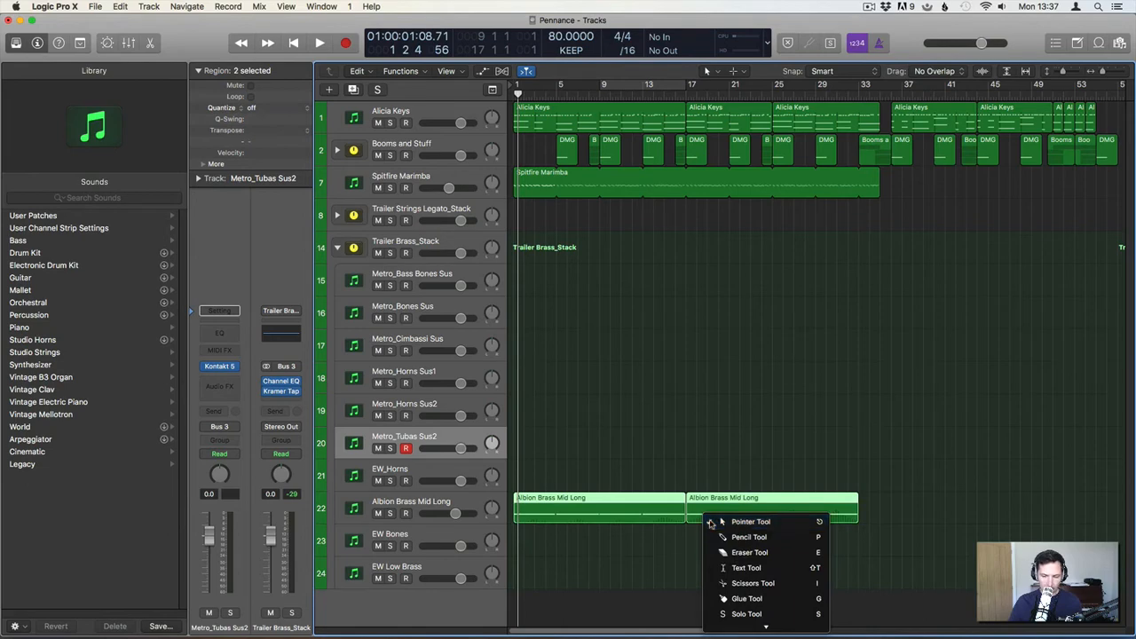
pyautogui.click(710, 513)
pyautogui.press('t')
pyautogui.press('t')
# Copy the joined Albion Brass Mid Long region to the Metro_Horns Sus2 track at bar 1 and play from the start.
pyautogui.click(573, 504)
pyautogui.moveTo(573, 504); pyautogui.dragTo(576, 428)
pyautogui.click(595, 350)
pyautogui.press('Return')
pyautogui.press('space')
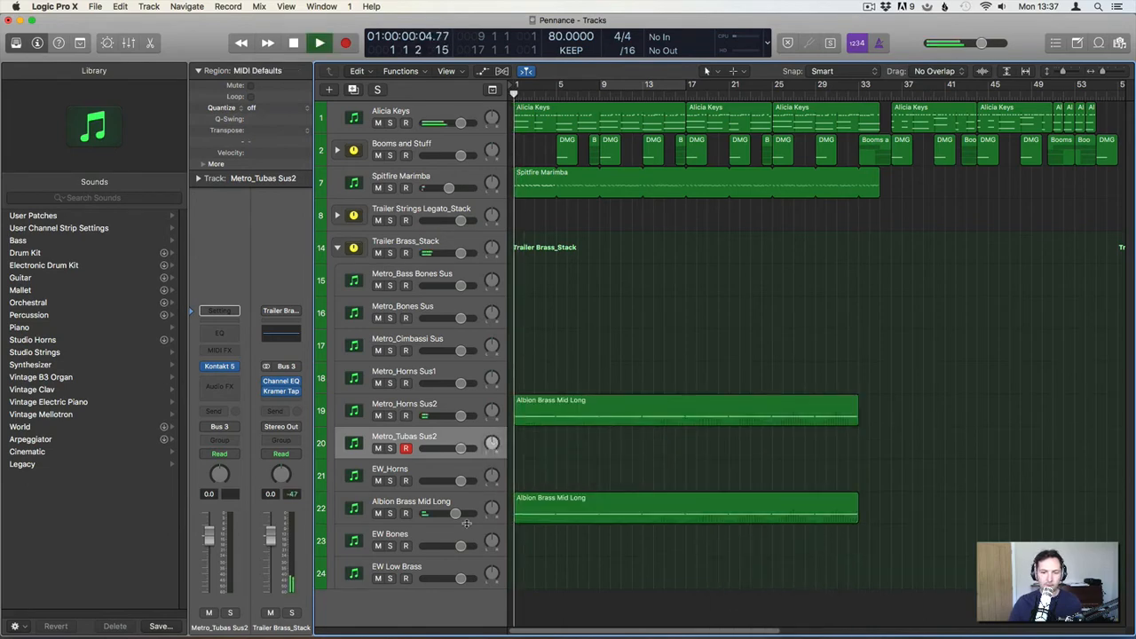
# Duplicate the Albion Brass Mid Long track and load the Albion Brass Lo Long patch on the new track.
pyautogui.click(416, 502)
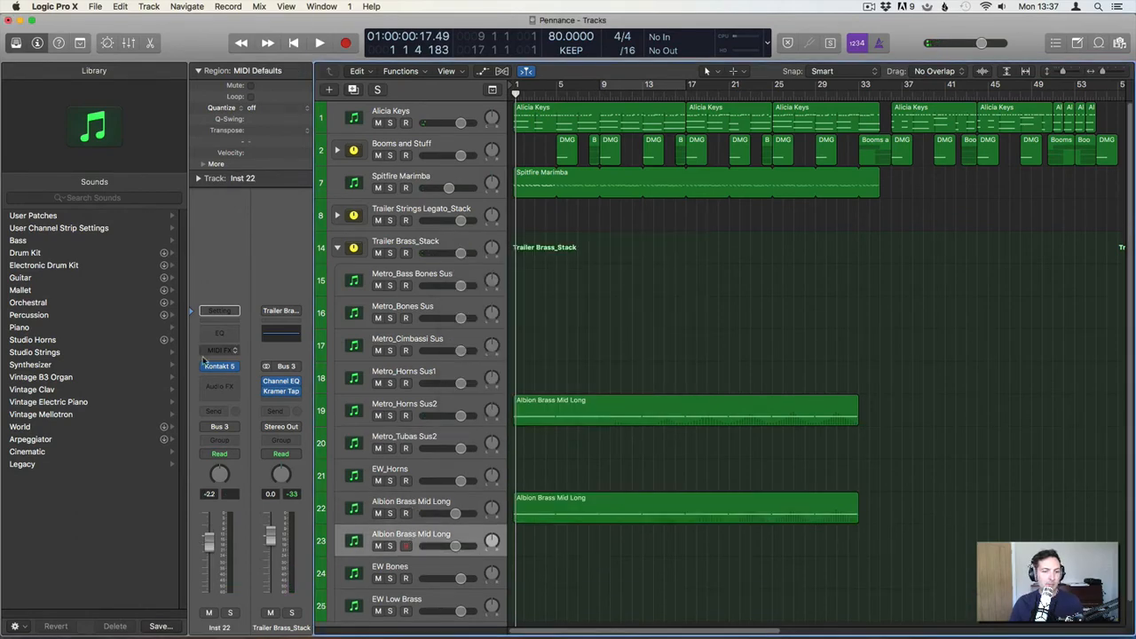
pyautogui.click(189, 368)
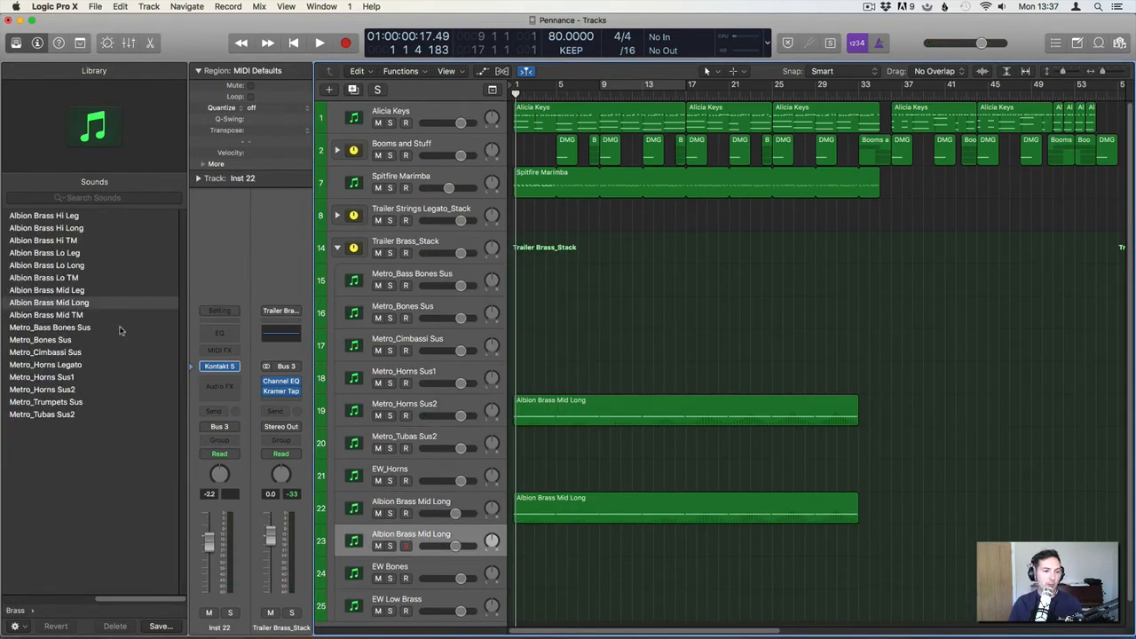
pyautogui.click(66, 265)
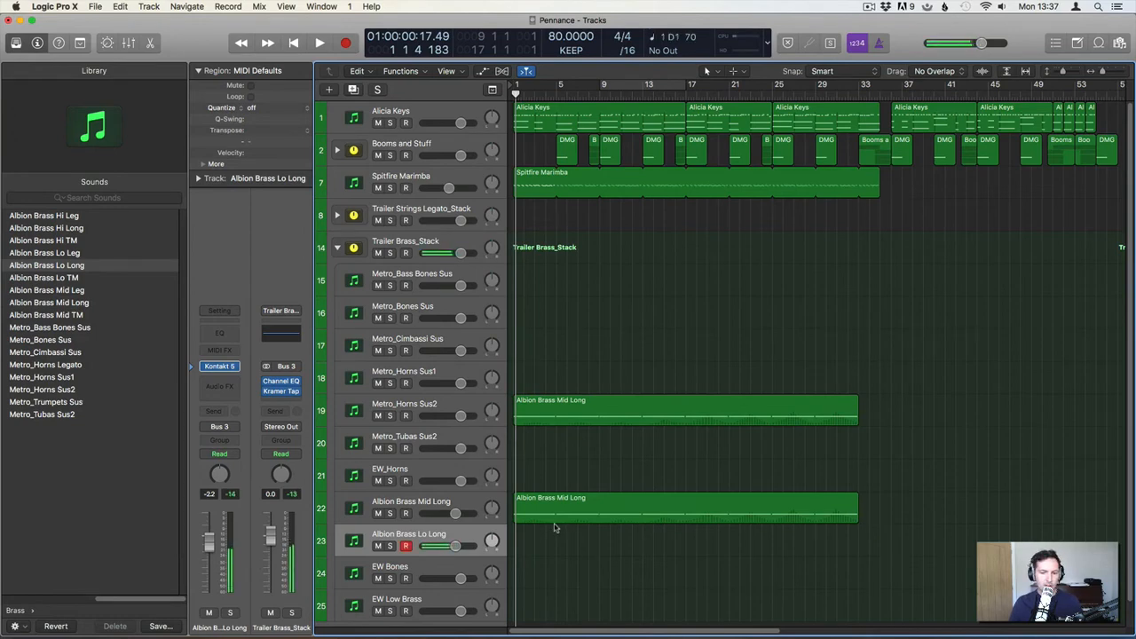
# Move the Metro_Horns Sus2 region to the Albion Brass Lo Long track and audition it soloed, then with the full arrangement.
pyautogui.moveTo(537, 409); pyautogui.dragTo(536, 541)
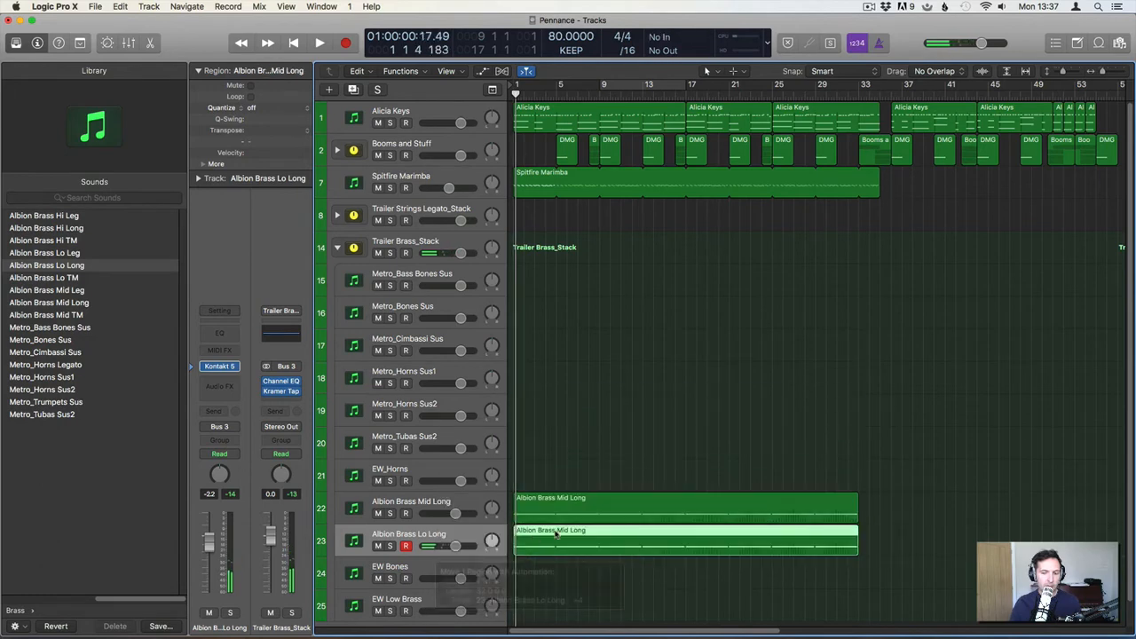
pyautogui.press('space')
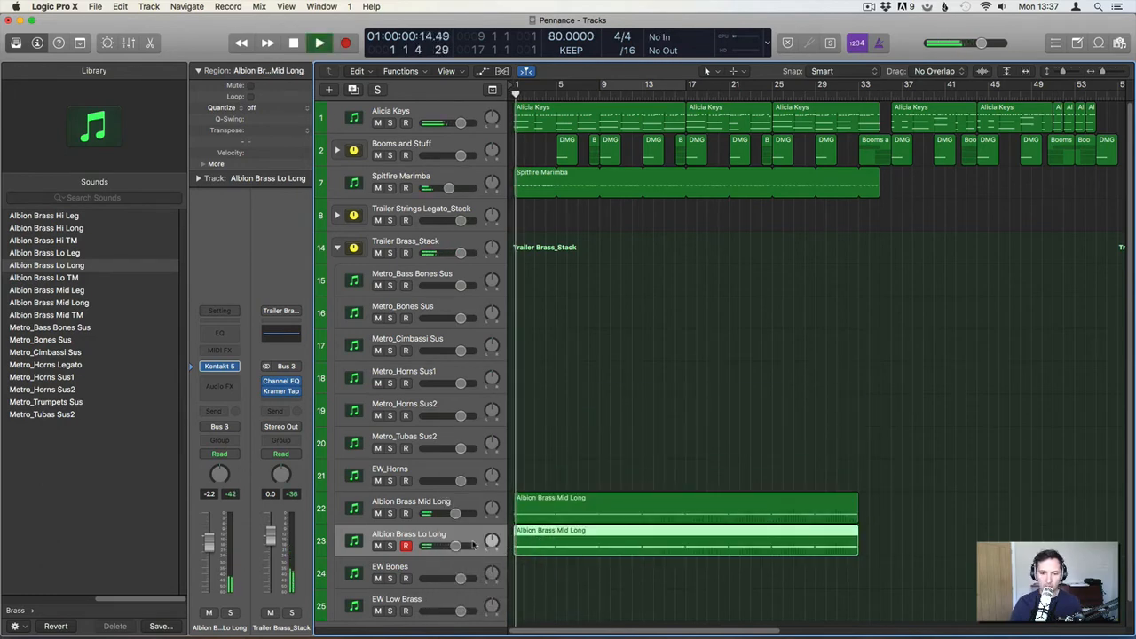
pyautogui.click(391, 546)
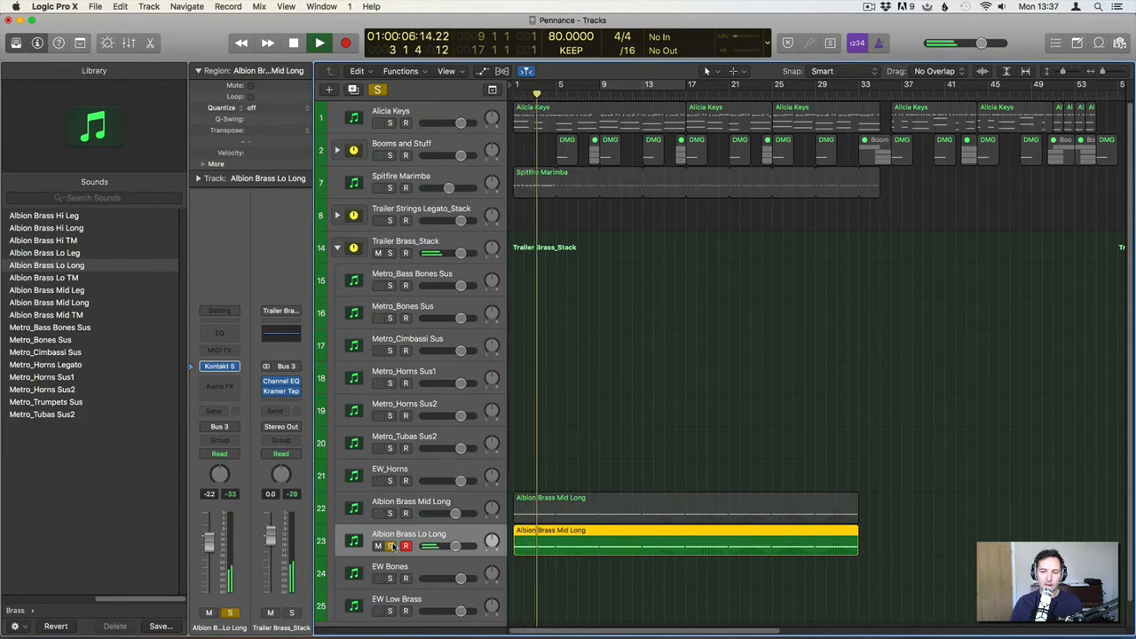
pyautogui.click(390, 545)
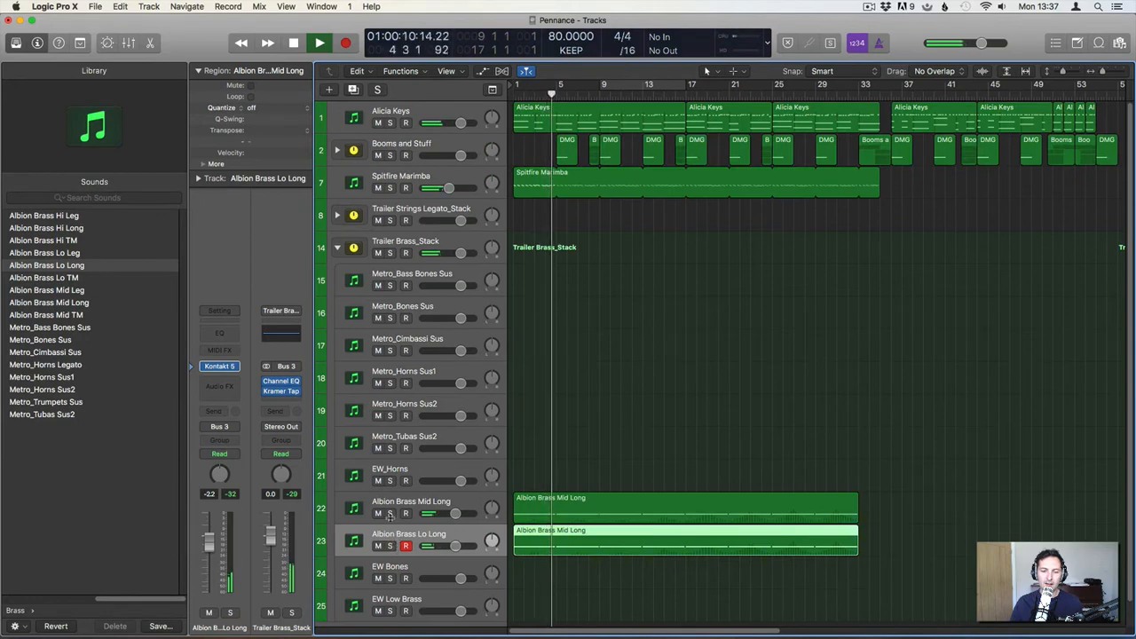
# Play the full arrangement from bar 17 and collapse the Trailer Brass_Stack.
pyautogui.click(532, 482)
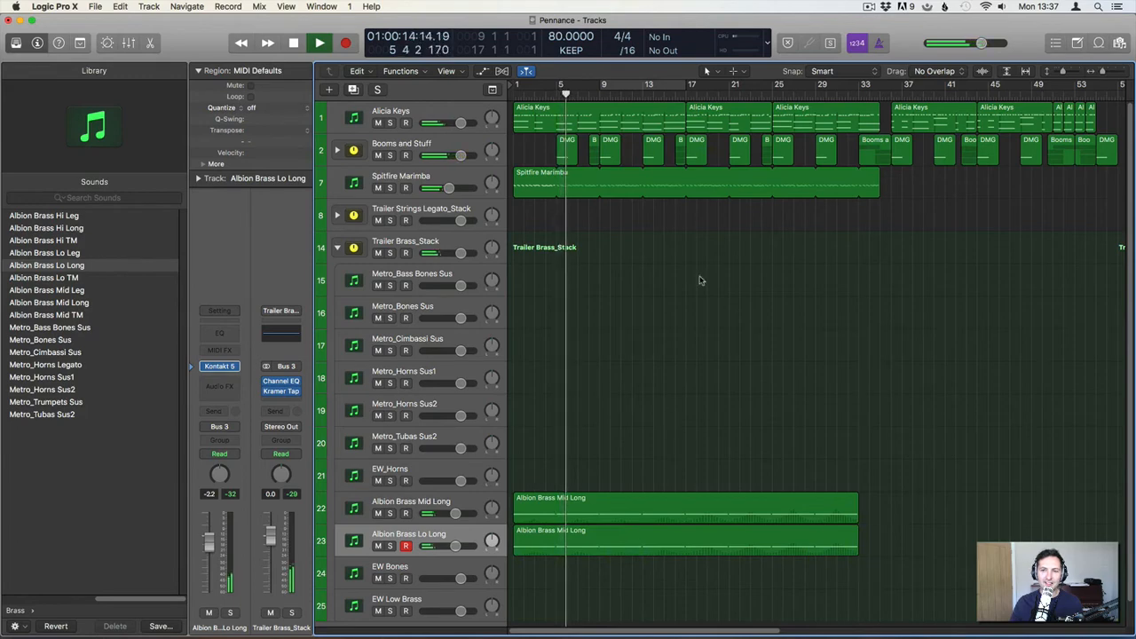
pyautogui.press('space')
pyautogui.click(700, 195)
pyautogui.press('space')
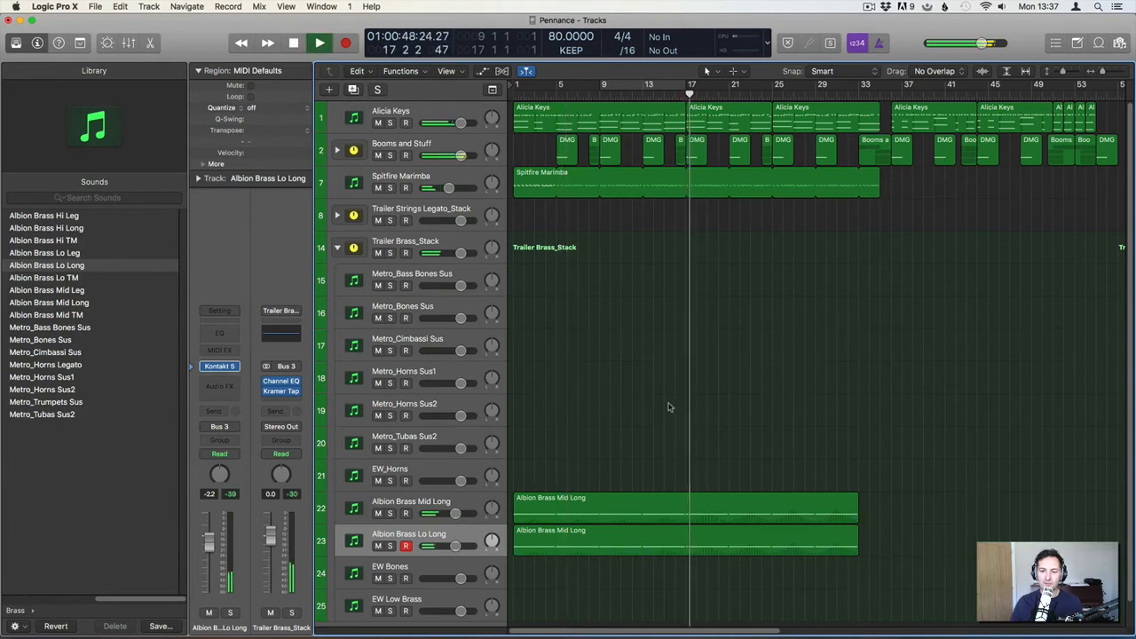
pyautogui.click(338, 249)
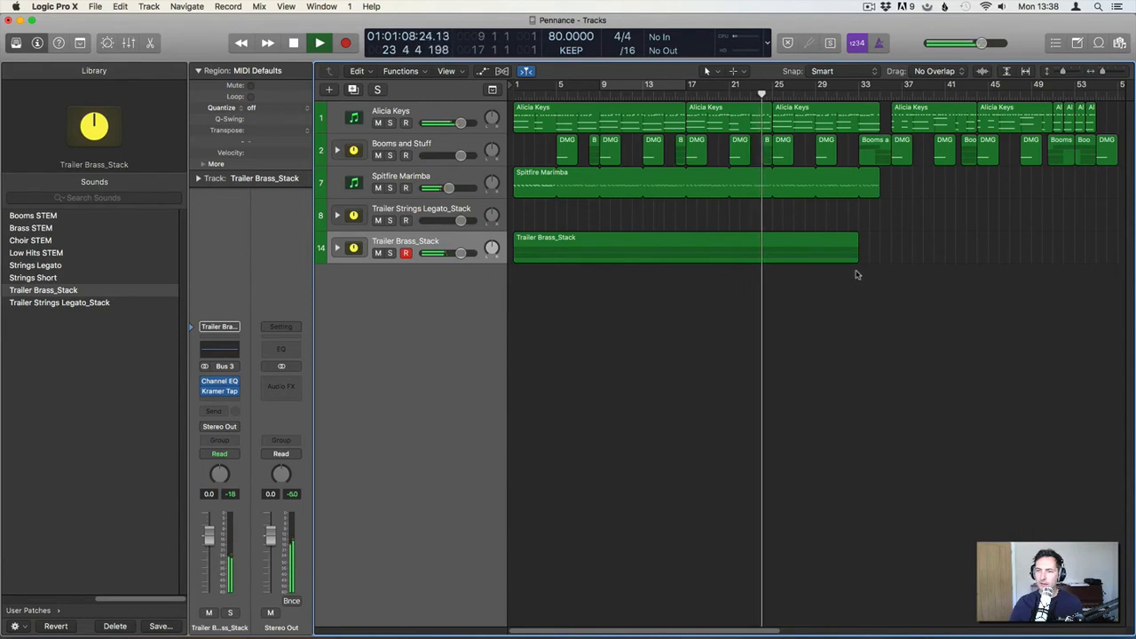
# Inspect the tracks in Trailer Brass_Stack and the notes of the third Alicia Keys region, and return the playhead to the start.
pyautogui.click(336, 249)
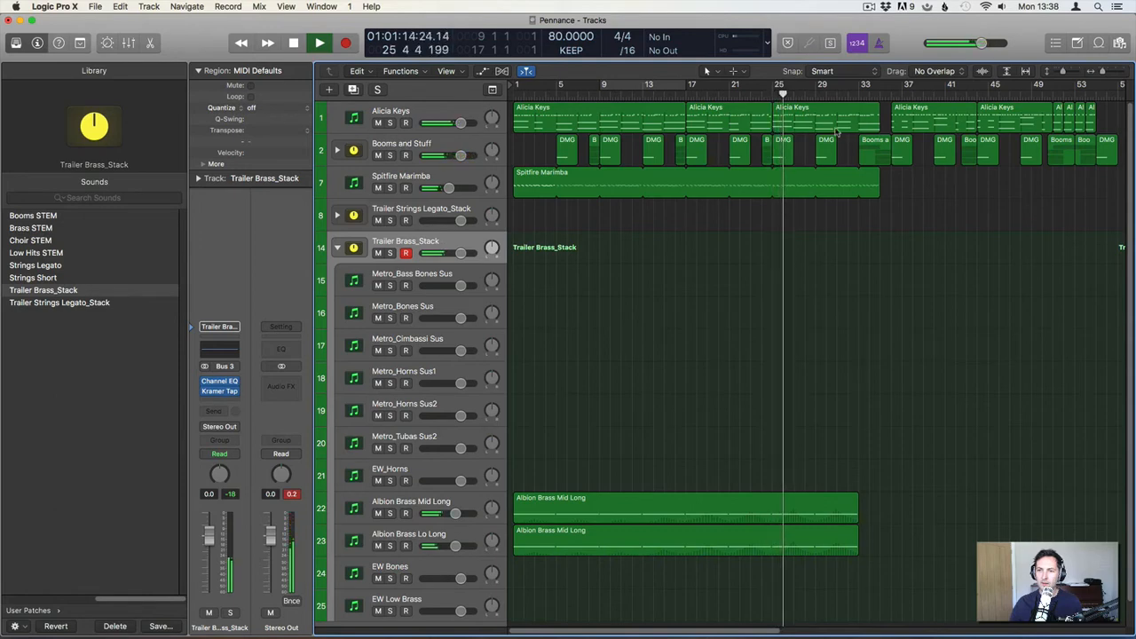
pyautogui.doubleClick(784, 116)
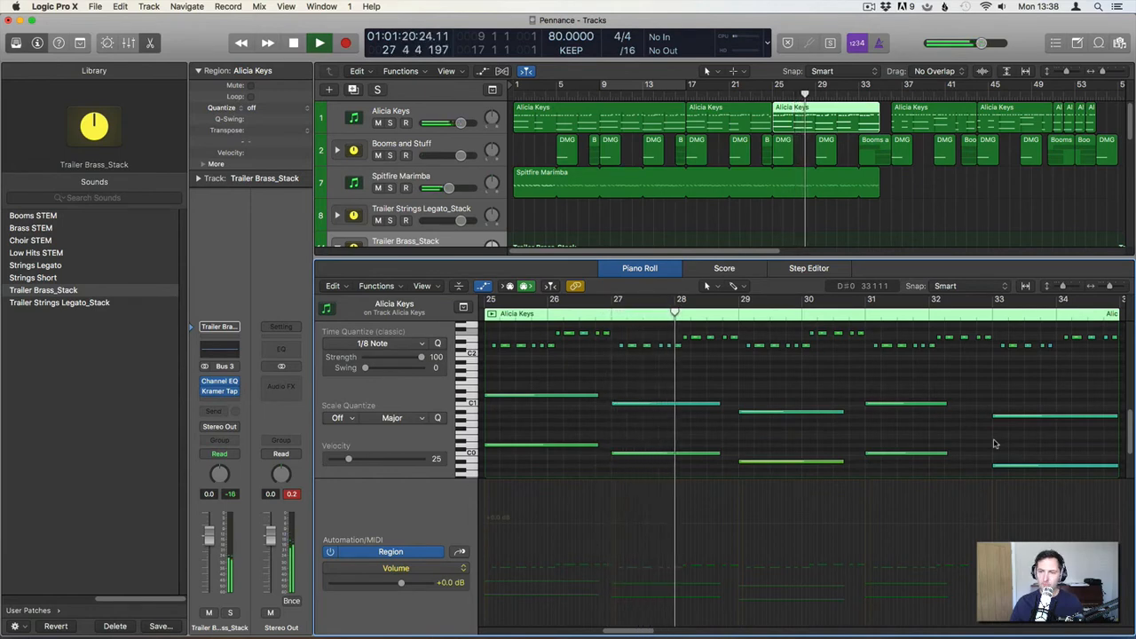
pyautogui.press('p')
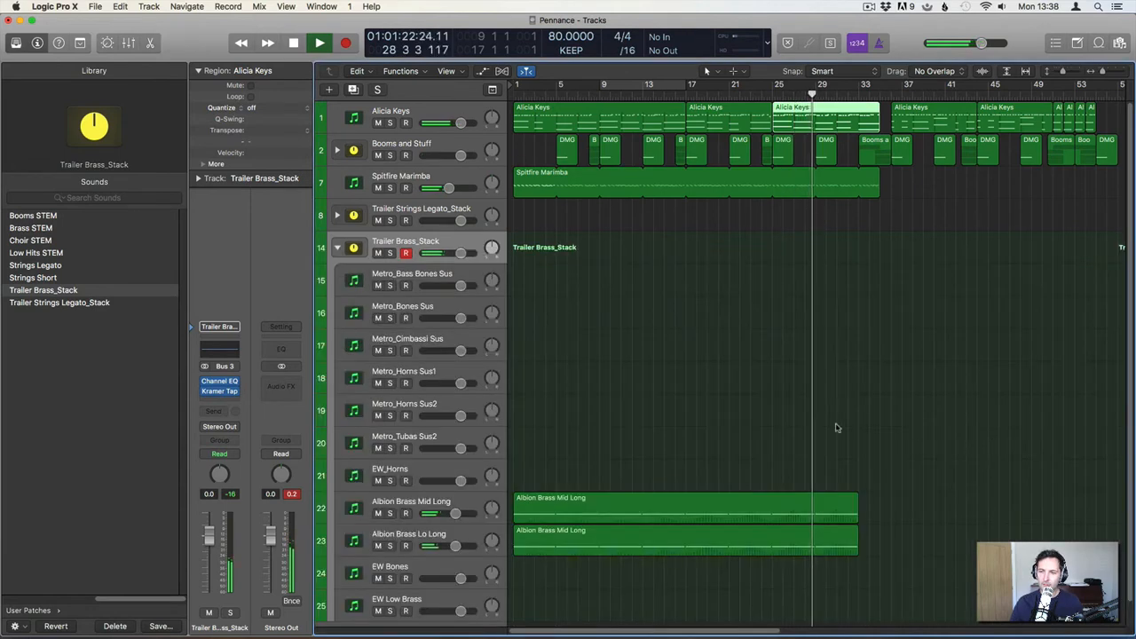
pyautogui.click(835, 428)
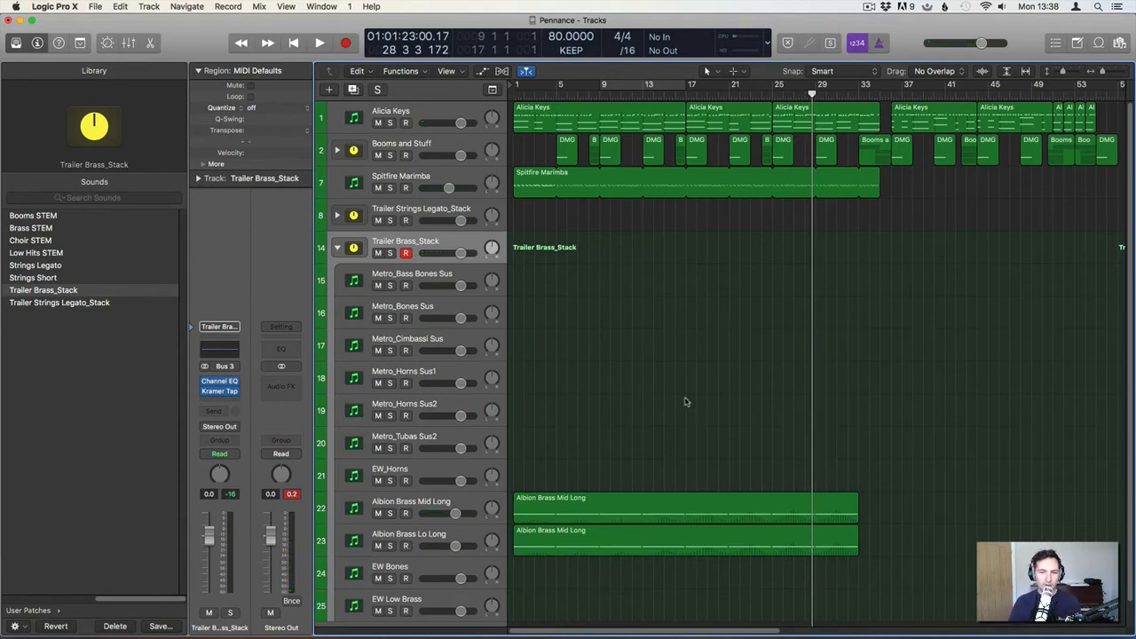
pyautogui.click(338, 247)
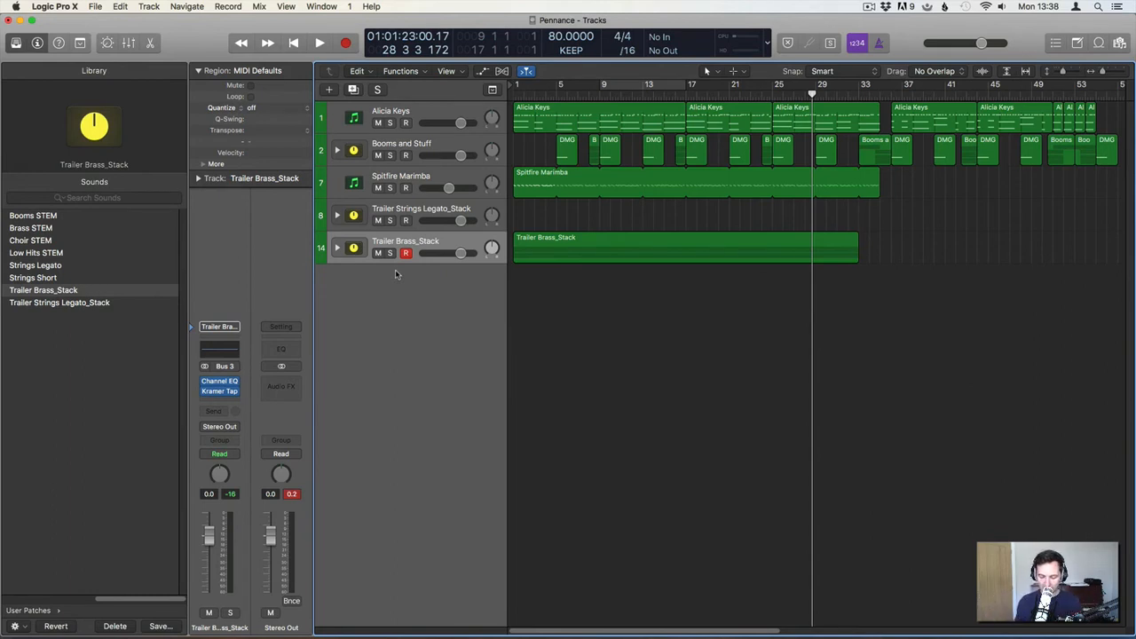
pyautogui.press('Return')
pyautogui.press('space')
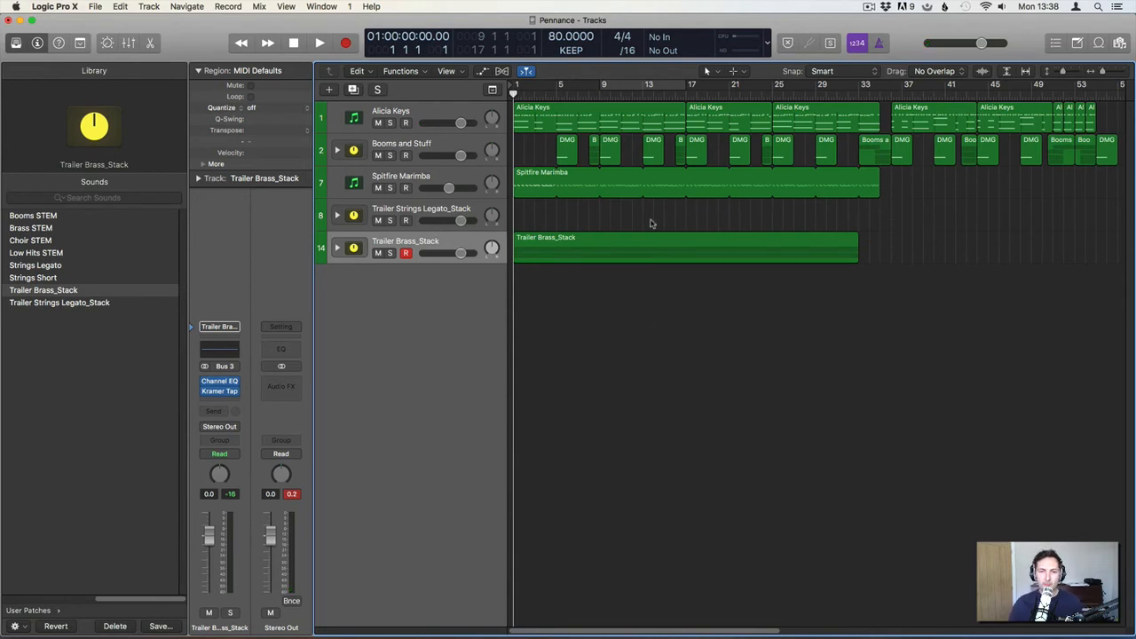
# Expand Trailer Strings Legato_Stack and rename its tracks Inst 30, Inst 29 and Inst 28 as V2, Va and VC.
pyautogui.click(556, 234)
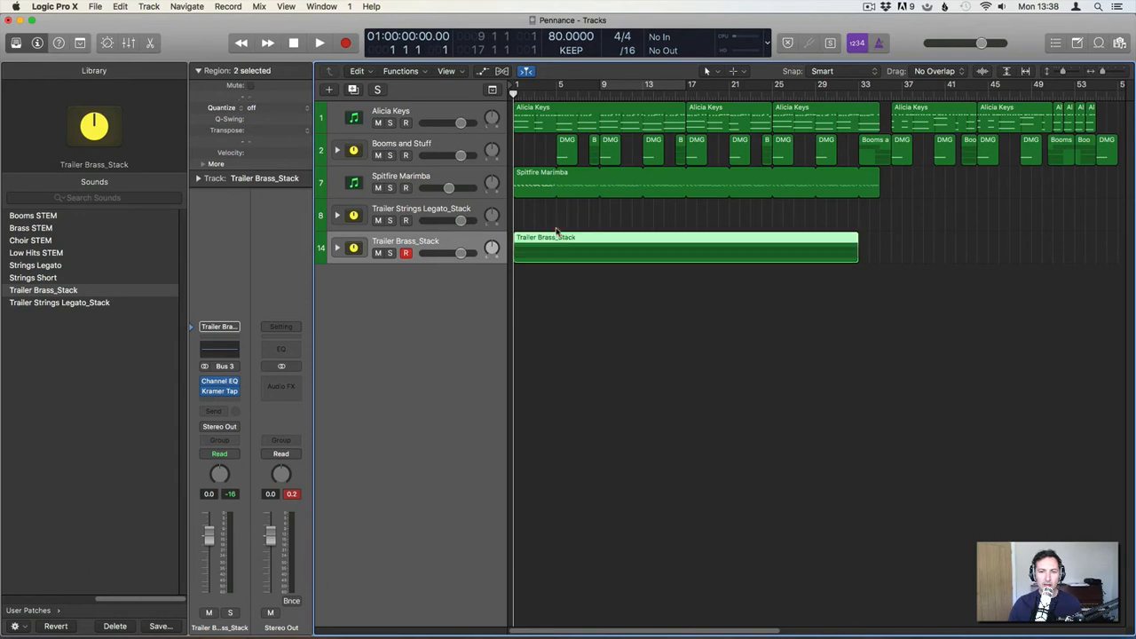
pyautogui.click(338, 217)
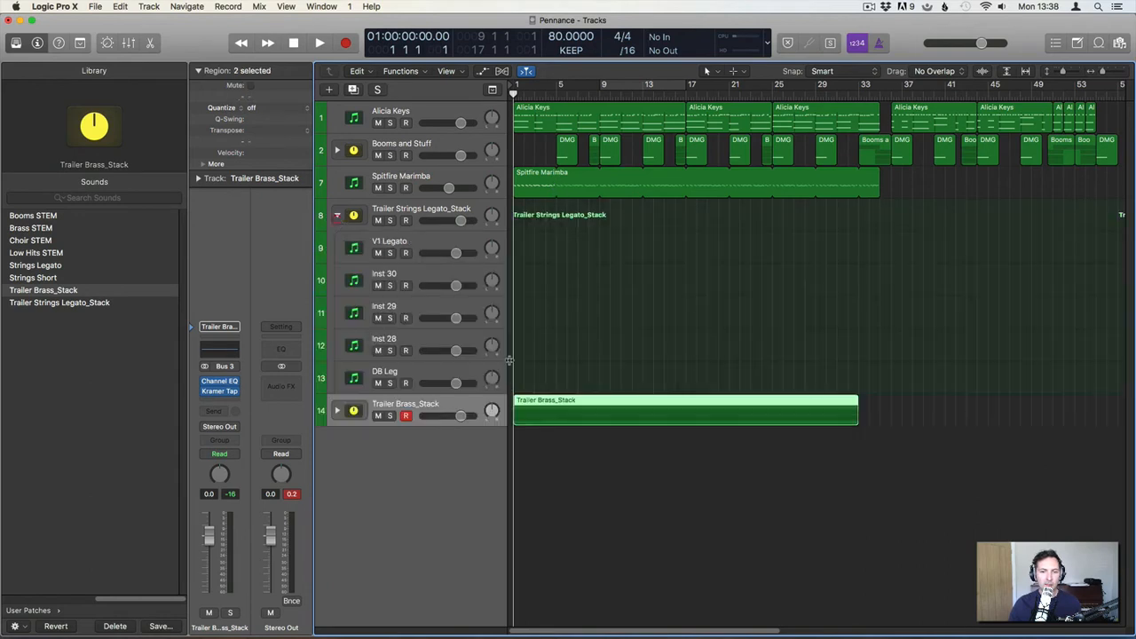
pyautogui.click(391, 278)
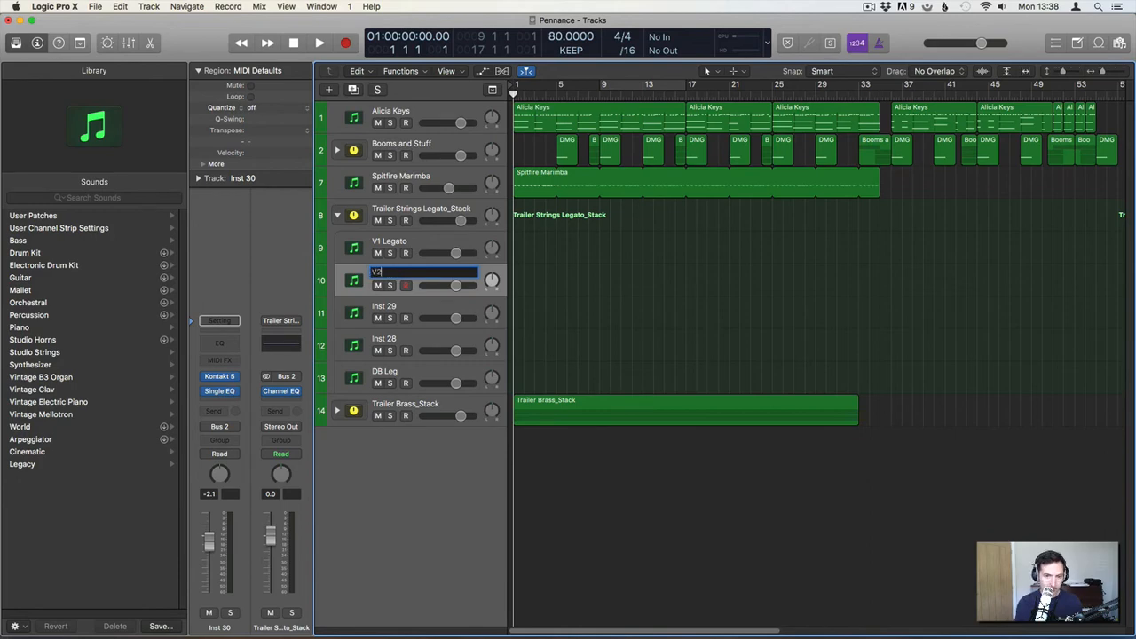
pyautogui.press('Tab')
pyautogui.write('Va')
pyautogui.press('Tab')
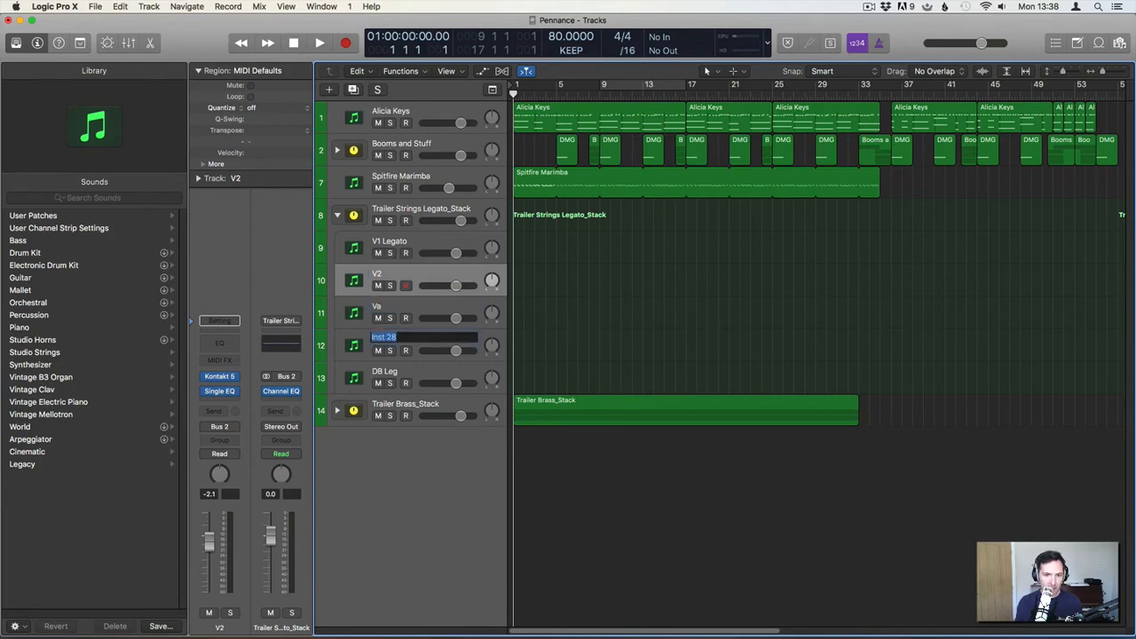
pyautogui.write('V')
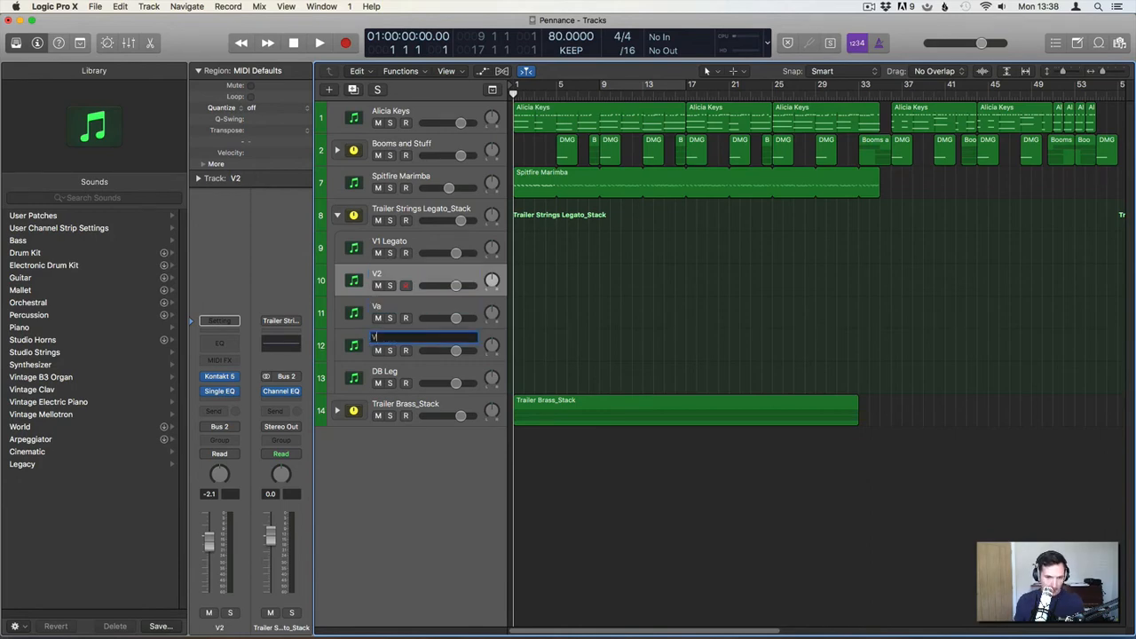
pyautogui.write('C')
pyautogui.press('Return')
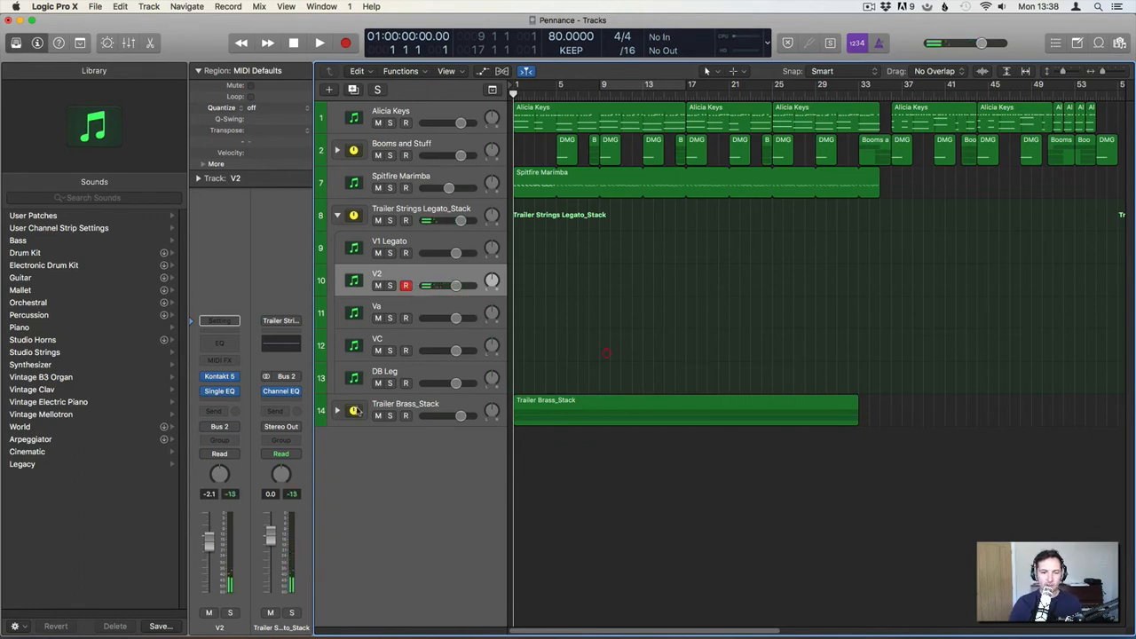
# Copy the Albion Brass Lo Long track's region from the expanded brass stack to the DB Leg track, starting at bar 1.
pyautogui.click(338, 411)
pyautogui.scroll(-5, 1125, 243)
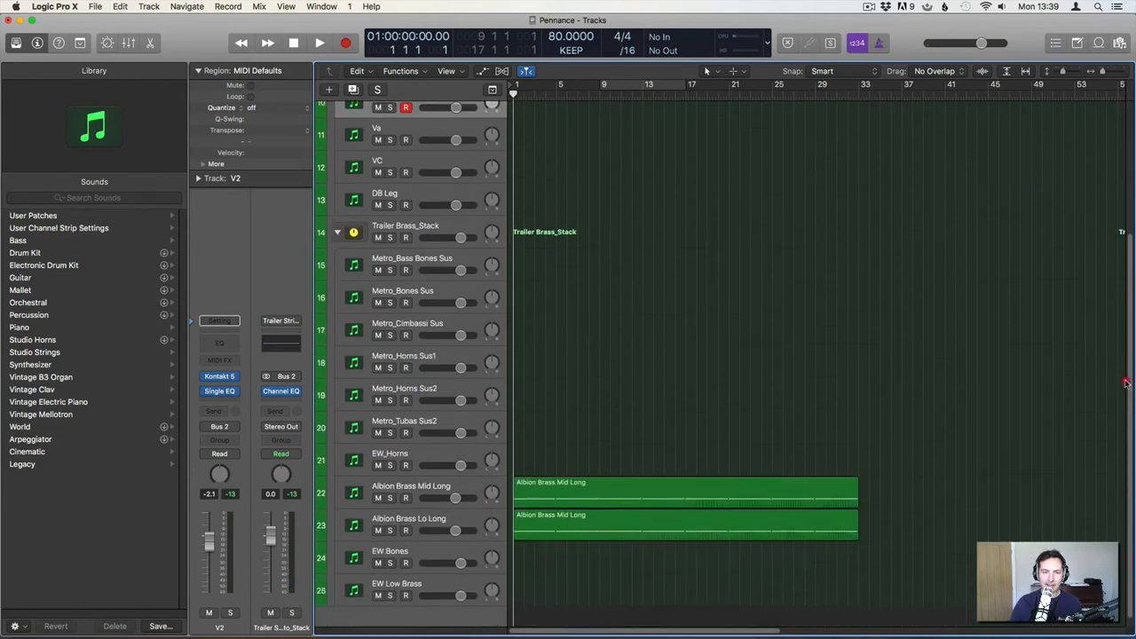
pyautogui.moveTo(563, 530); pyautogui.dragTo(568, 199)
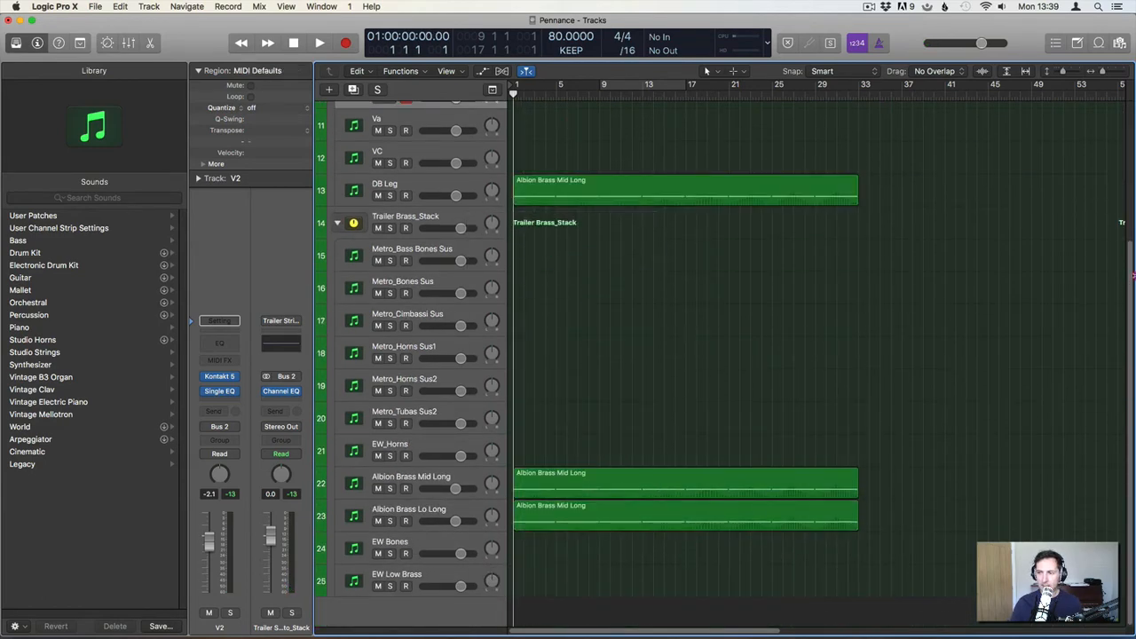
pyautogui.scroll(4, 688, 309)
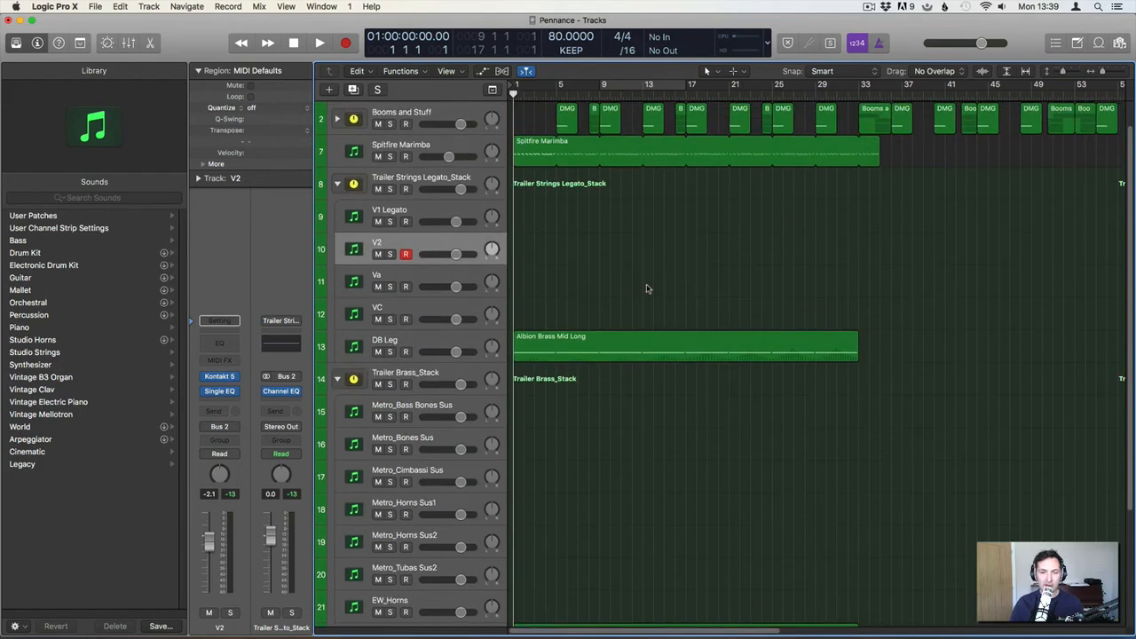
# Solo the DB Leg track, audition its copied region from the start and show the region's notes in the Piano Roll.
pyautogui.press('space')
pyautogui.click(390, 351)
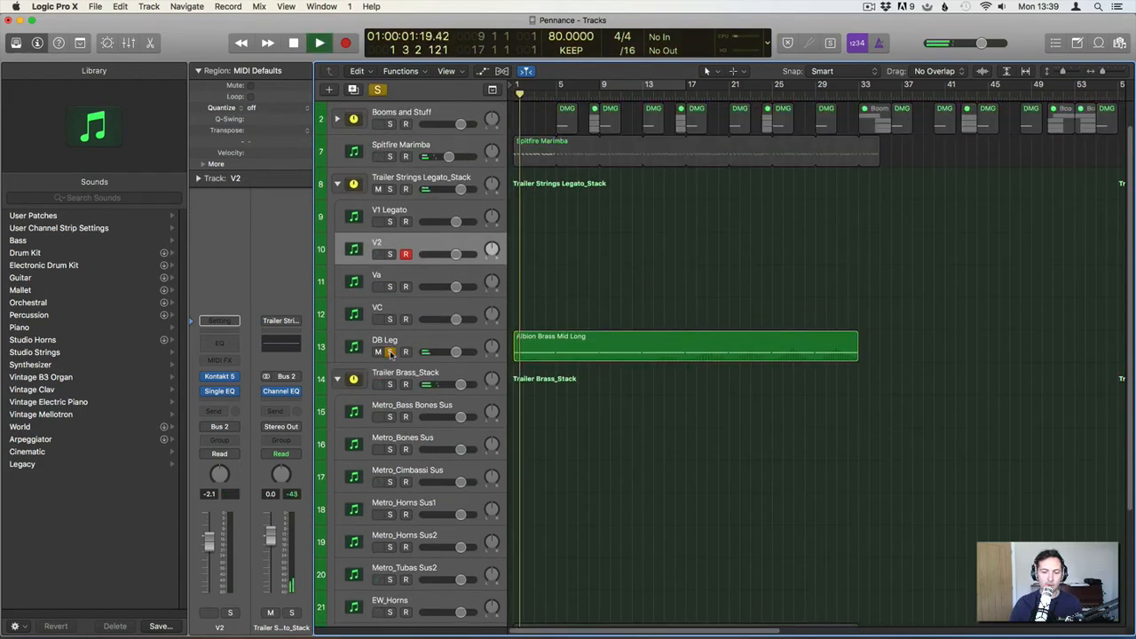
pyautogui.doubleClick(619, 350)
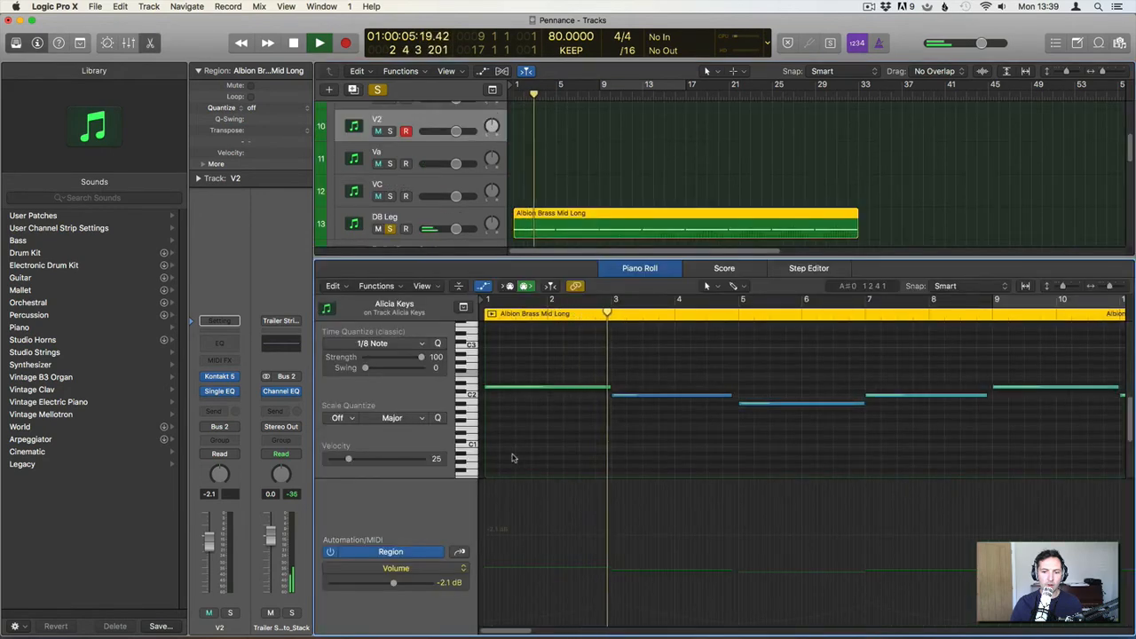
pyautogui.press('space')
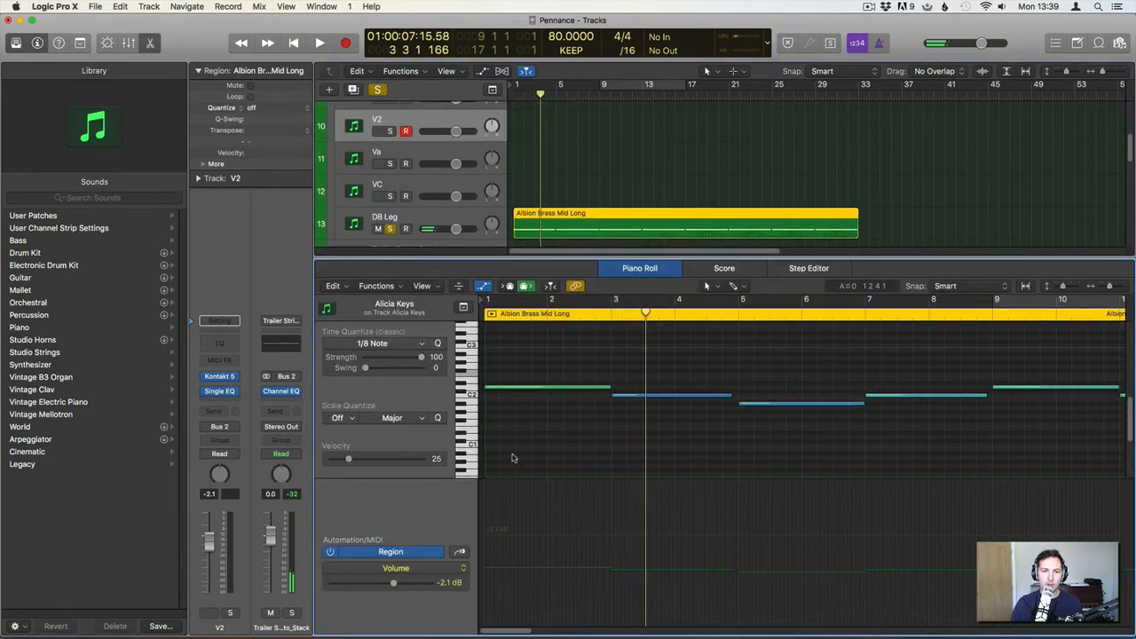
# Transpose the first seven notes of the DB Leg region, bars 1 to 14, down one octave and close the note editor.
pyautogui.click(770, 403)
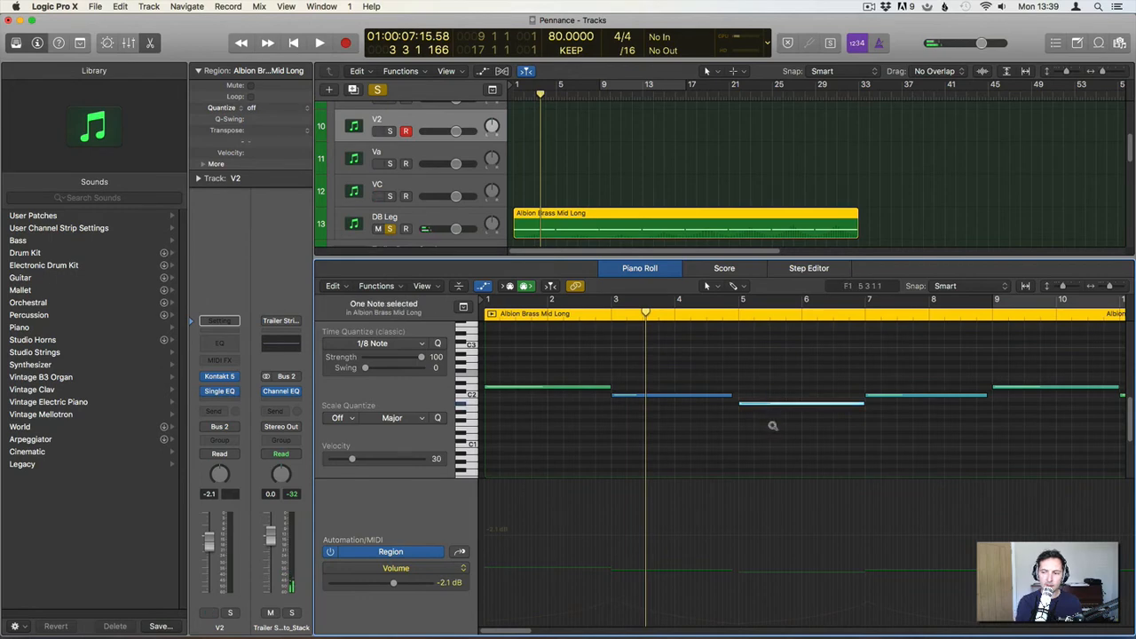
pyautogui.hotkey('shift', 'alt', 'Down')
pyautogui.press('Delete')
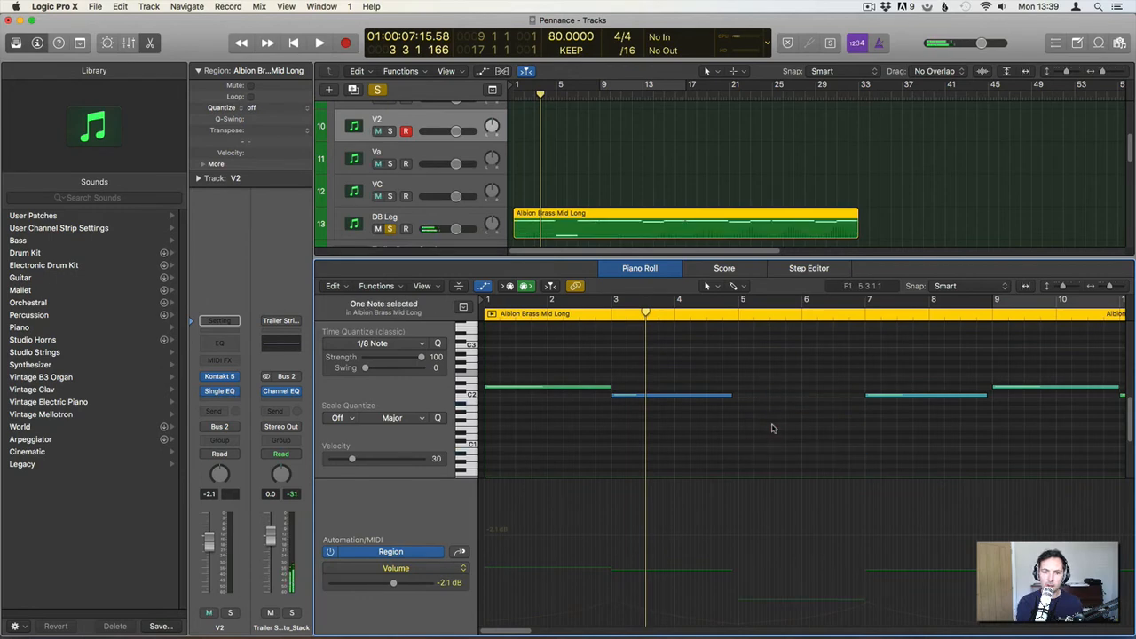
pyautogui.moveTo(555, 371); pyautogui.dragTo(1108, 406)
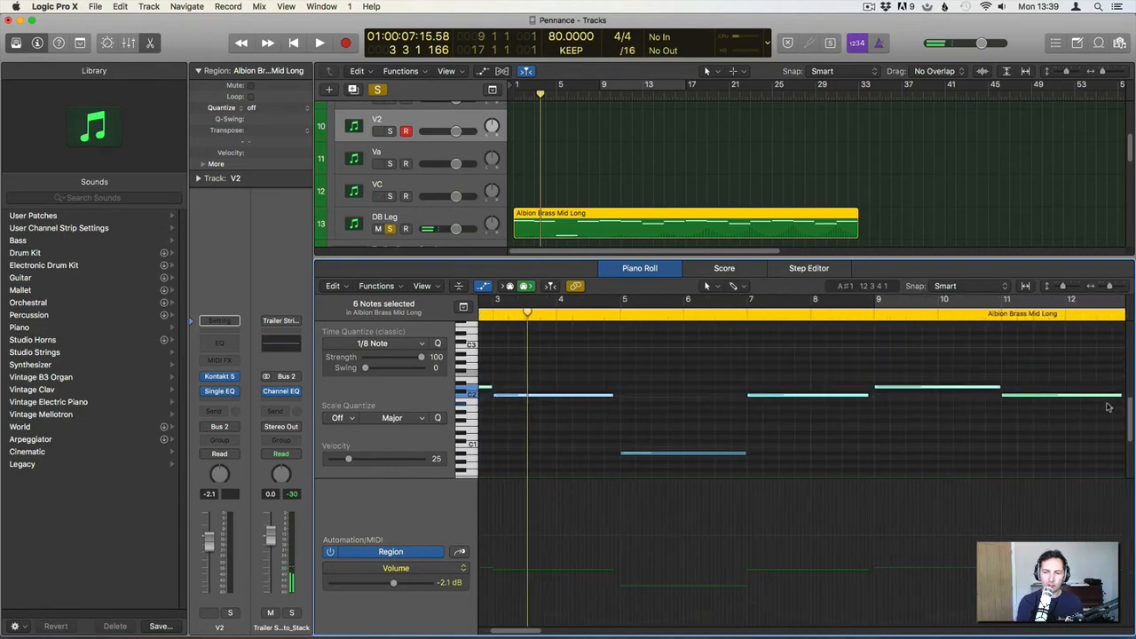
pyautogui.hotkey('shift', 'alt', 'Down')
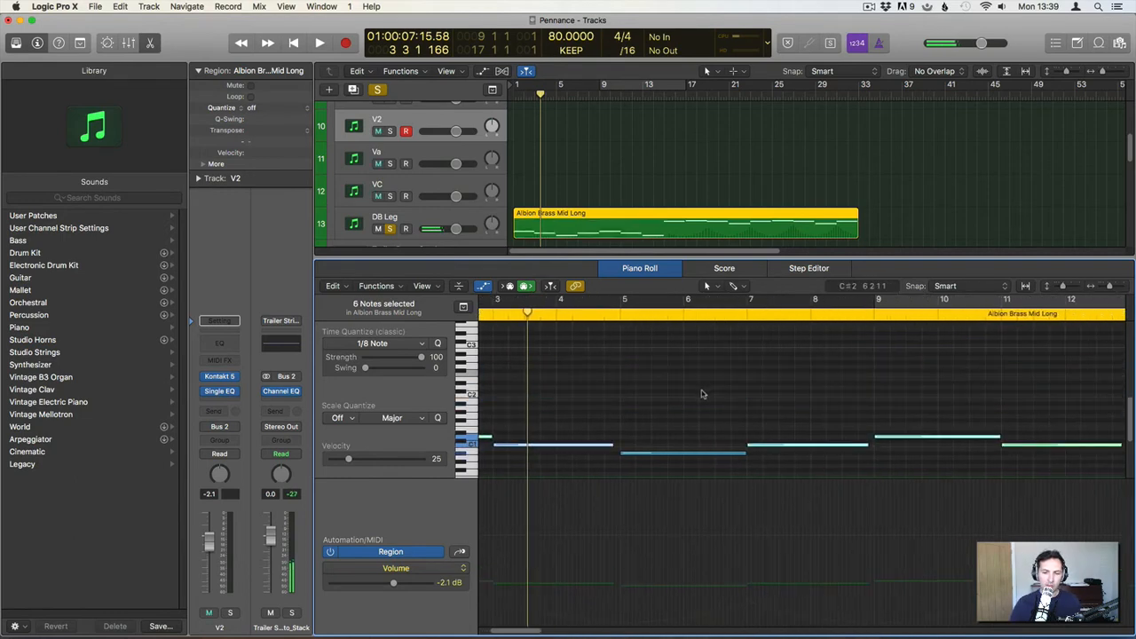
pyautogui.hotkey('shift', 'alt', 'Down')
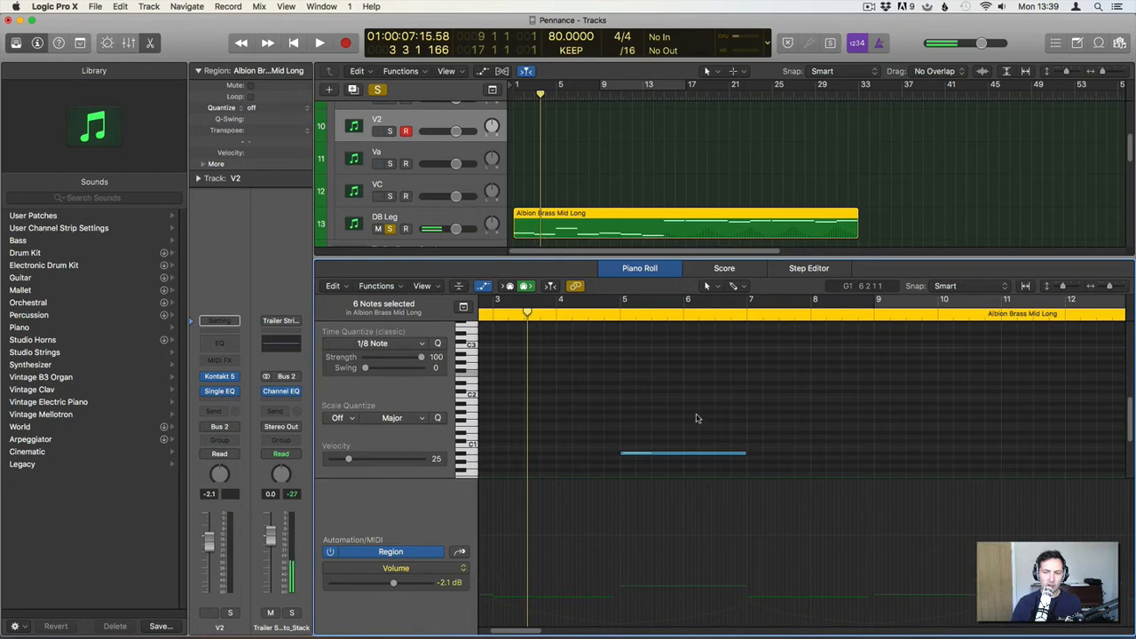
pyautogui.hotkey('shift', 'alt', 'Up')
pyautogui.press('Return')
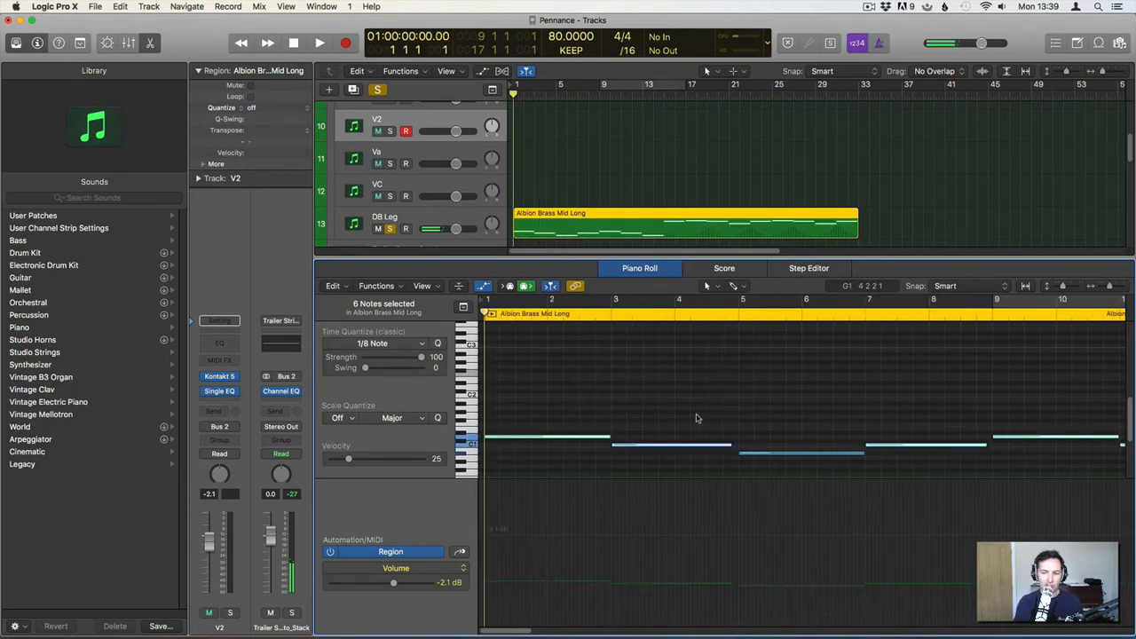
pyautogui.press('p')
pyautogui.click(677, 344)
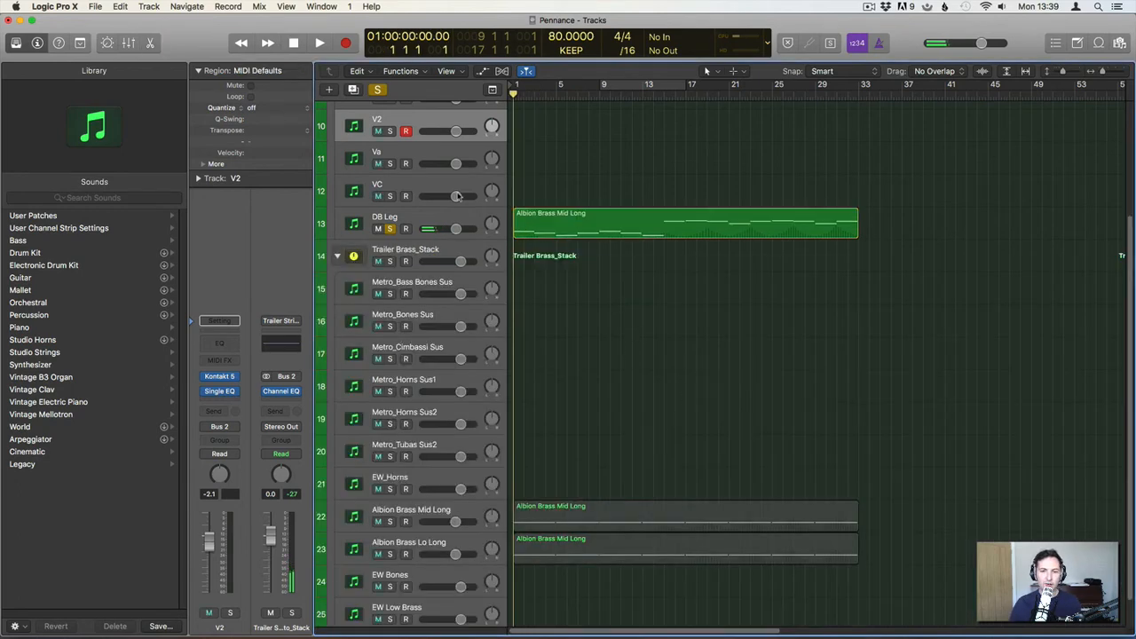
# Audition the arrangement from the start with the DB Leg track no longer soloed and the Alicia Keys track muted.
pyautogui.press('space')
pyautogui.press('space')
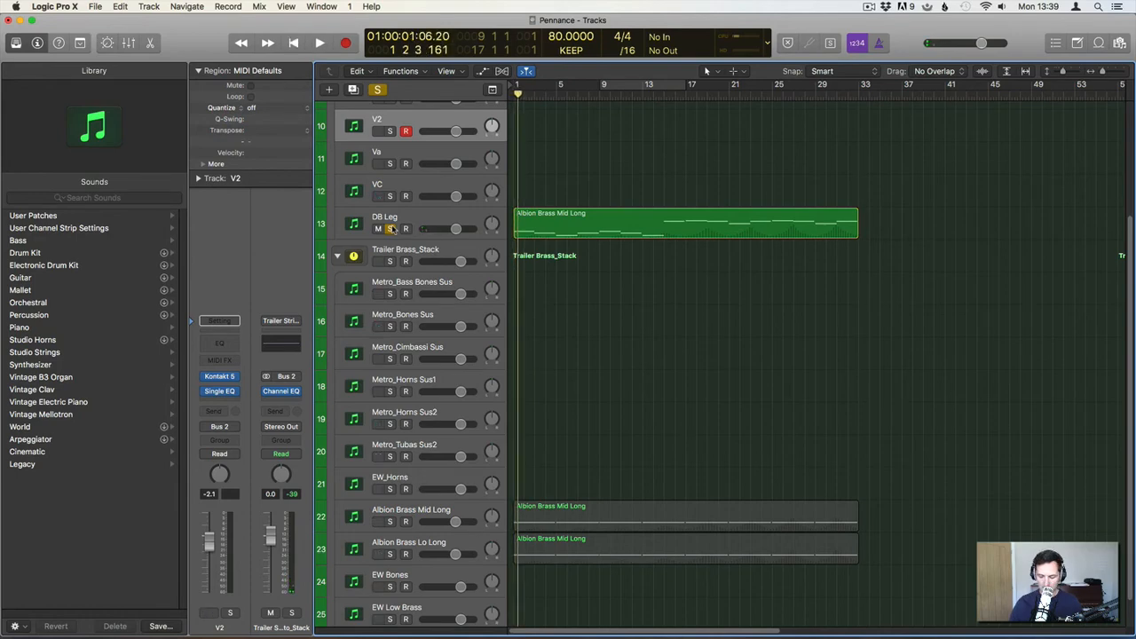
pyautogui.press('Return')
pyautogui.press('space')
pyautogui.click(390, 229)
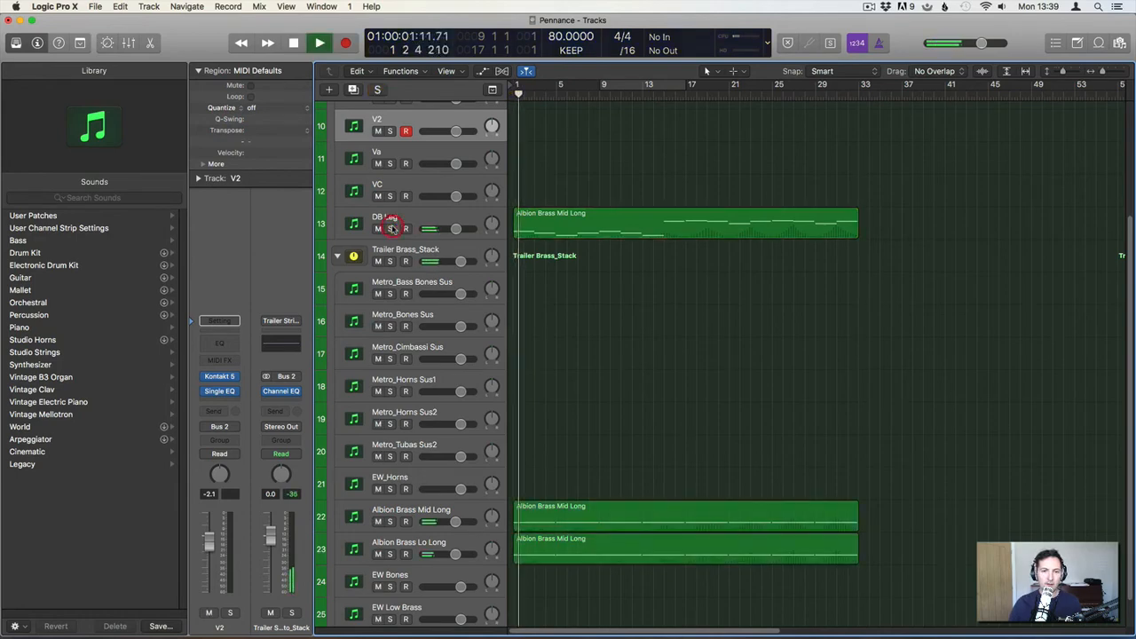
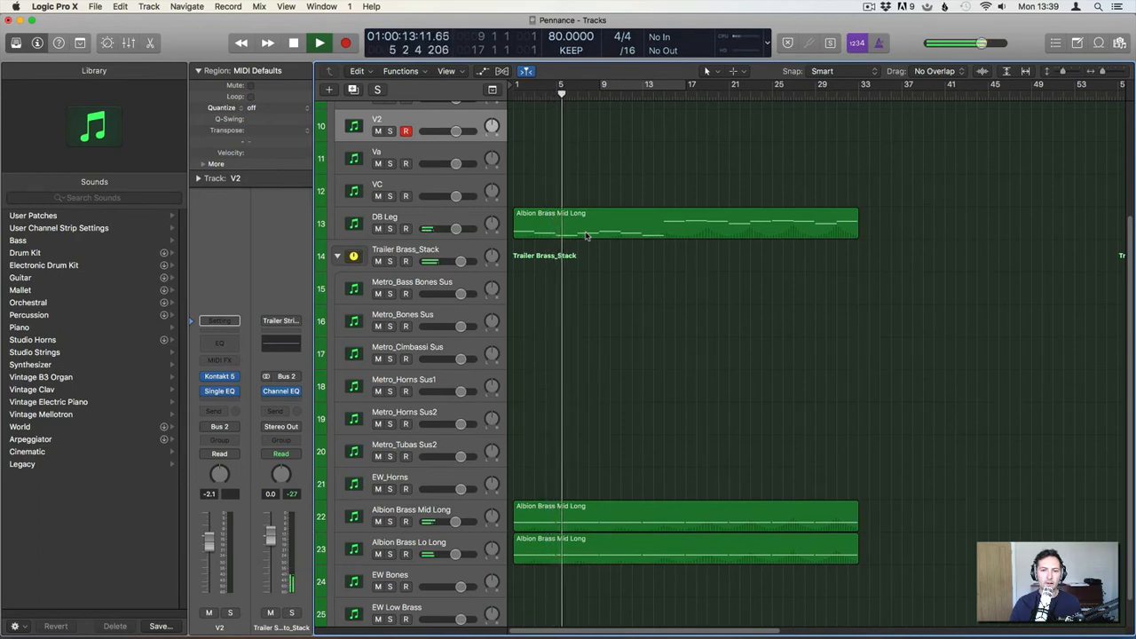
pyautogui.moveTo(1130, 239); pyautogui.dragTo(1131, 191)
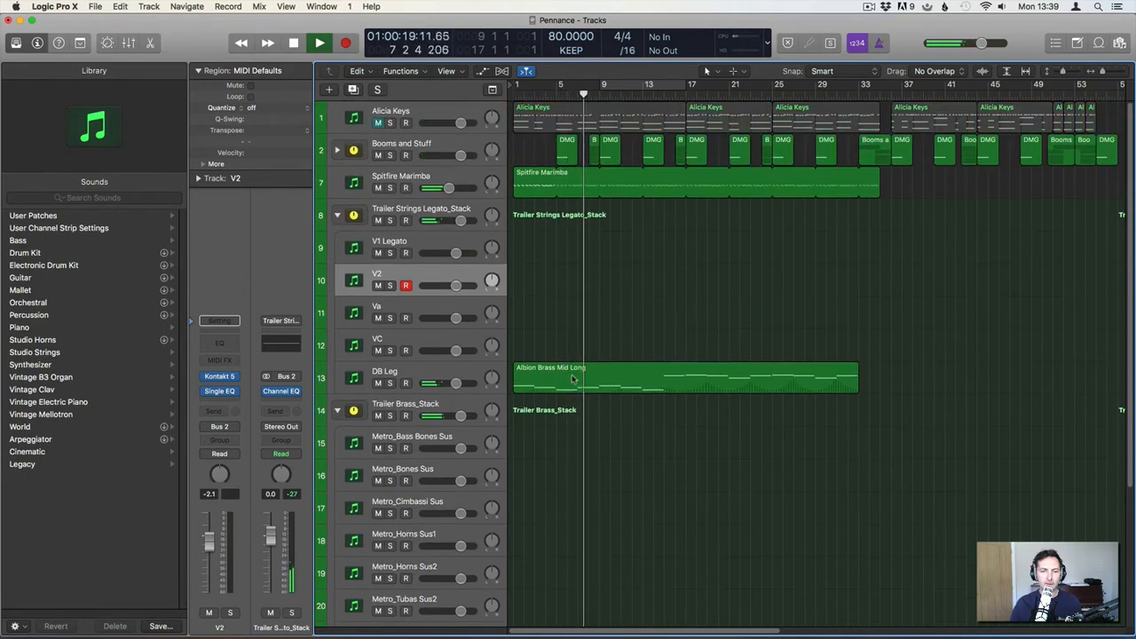
pyautogui.press('space')
# Copy the DB Leg region to the Va track, and transpose the DB Leg region's last nine notes, from bar 15 on, down one octave.
pyautogui.moveTo(550, 376); pyautogui.dragTo(562, 318)
pyautogui.doubleClick(581, 317)
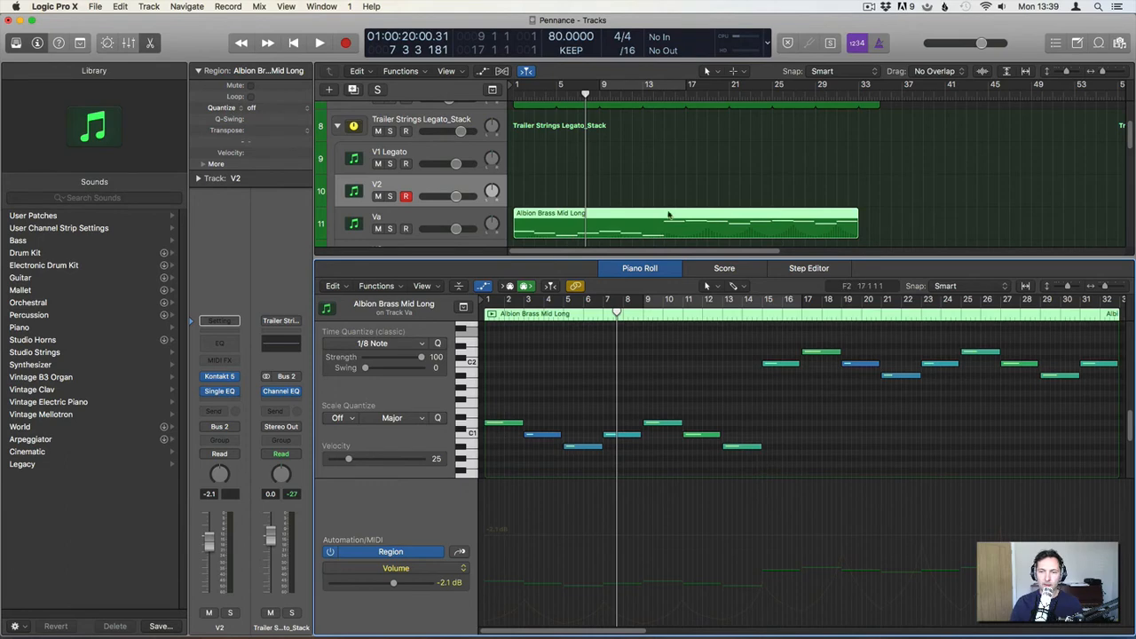
pyautogui.scroll(-3, 754, 178)
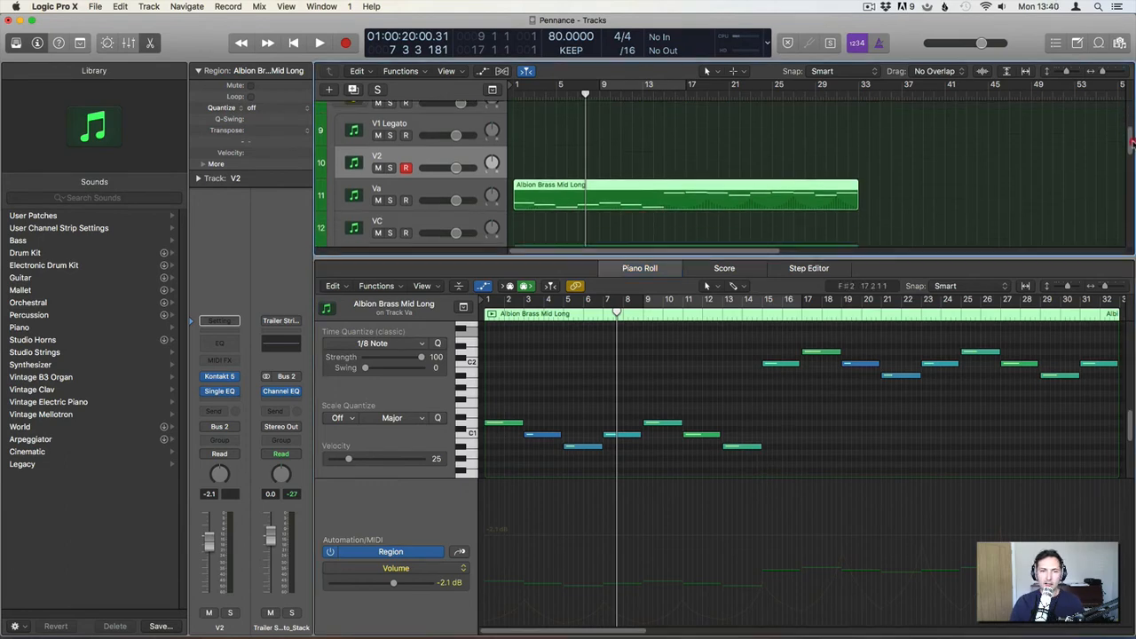
pyautogui.click(754, 180)
pyautogui.moveTo(771, 332); pyautogui.dragTo(1108, 415)
pyautogui.hotkey('alt', 'shift', 'Down')
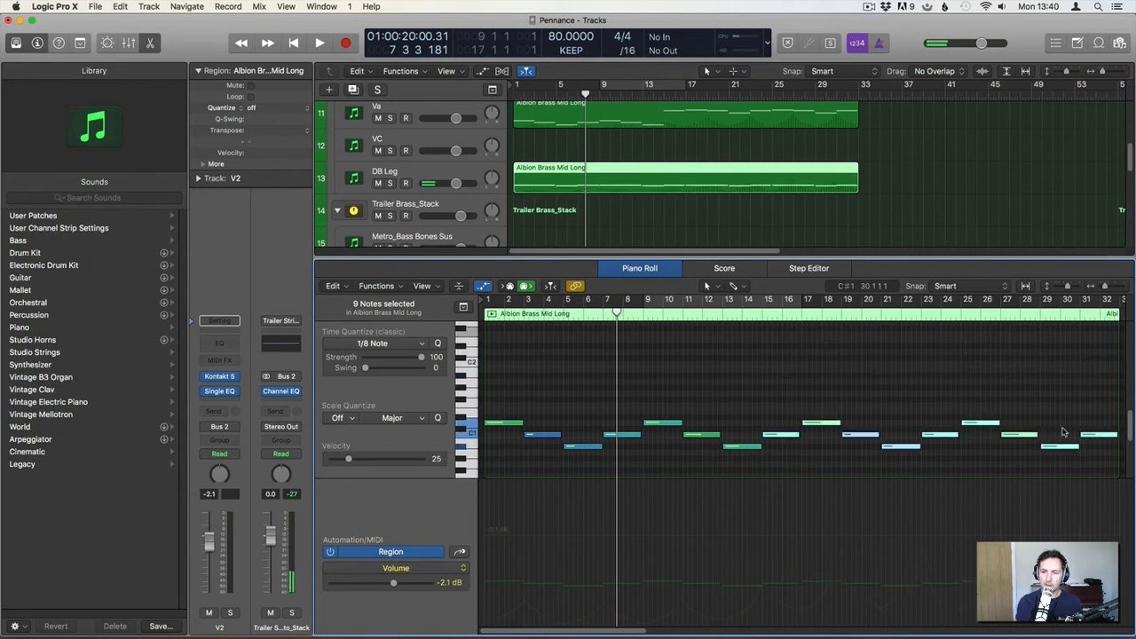
# Transpose the first seven notes of the Va region, bars 1 to 14, up one octave.
pyautogui.click(652, 160)
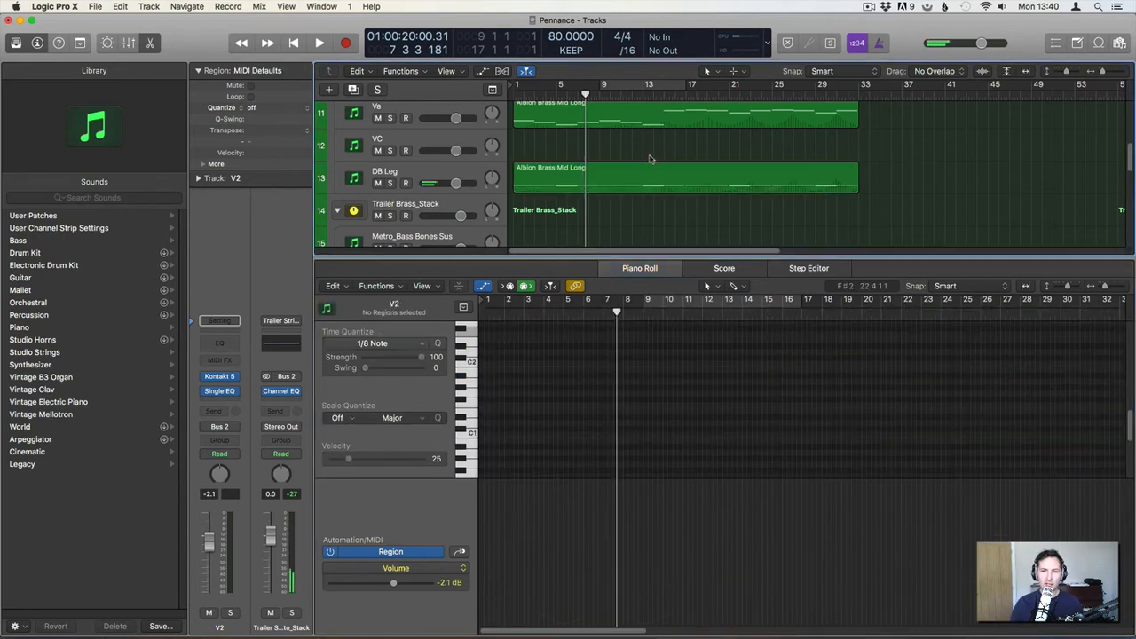
pyautogui.click(639, 121)
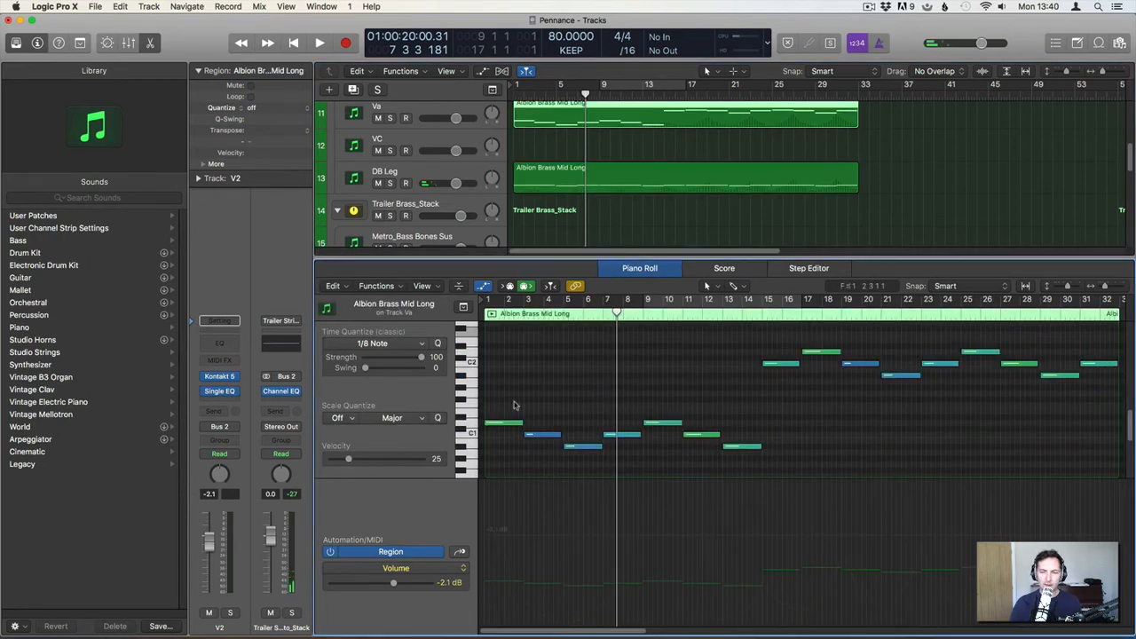
pyautogui.moveTo(513, 405); pyautogui.dragTo(747, 475)
pyautogui.hotkey('alt', 'shift', 'Up')
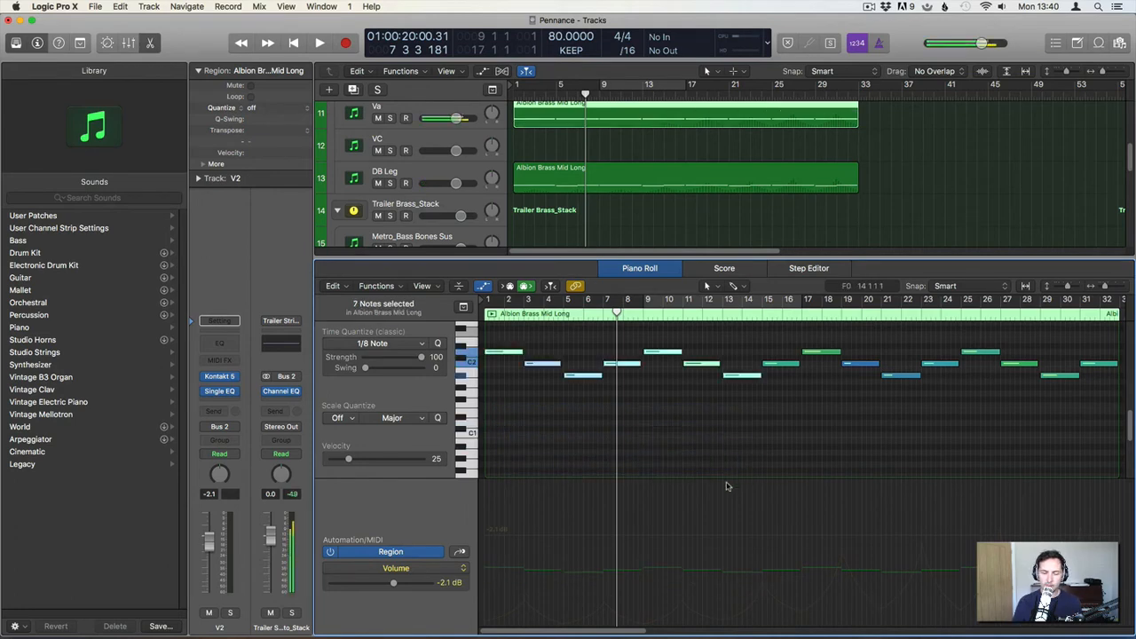
# Audition the Va part against the DB Leg line from the start, clear the note selection and stop playback in bar 3.
pyautogui.press('space')
pyautogui.press('space')
pyautogui.press('Return')
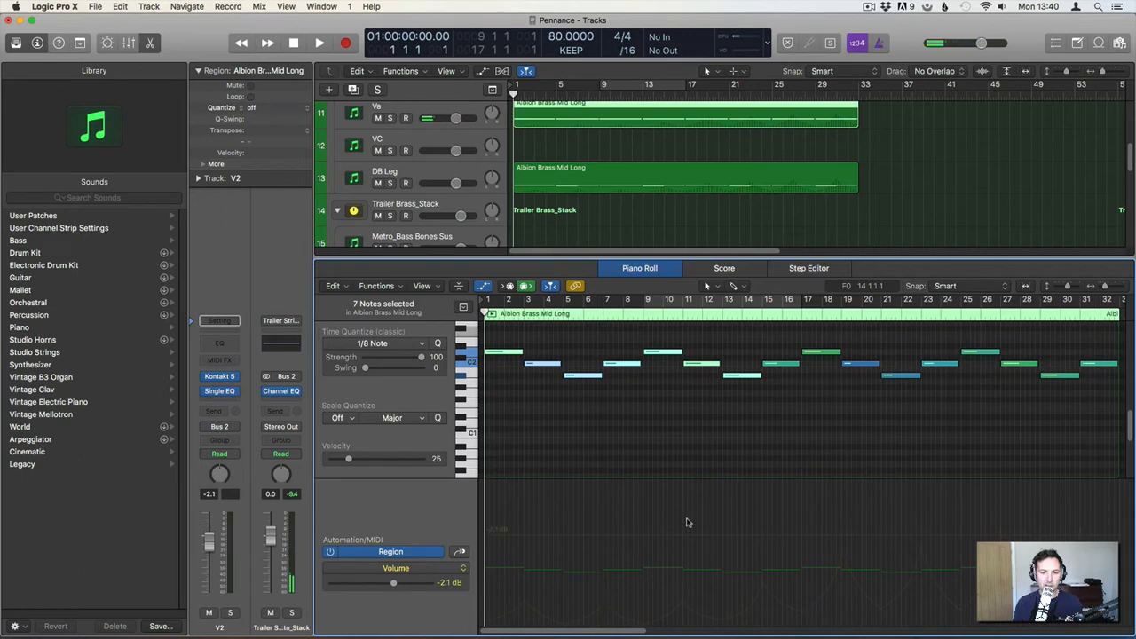
pyautogui.press('space')
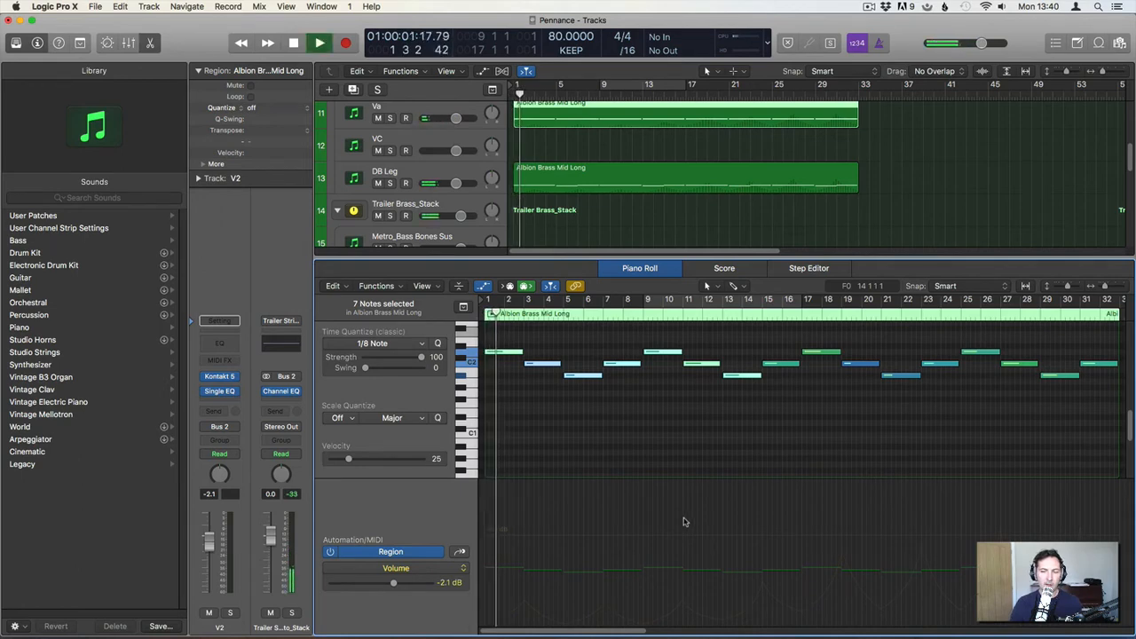
pyautogui.click(556, 381)
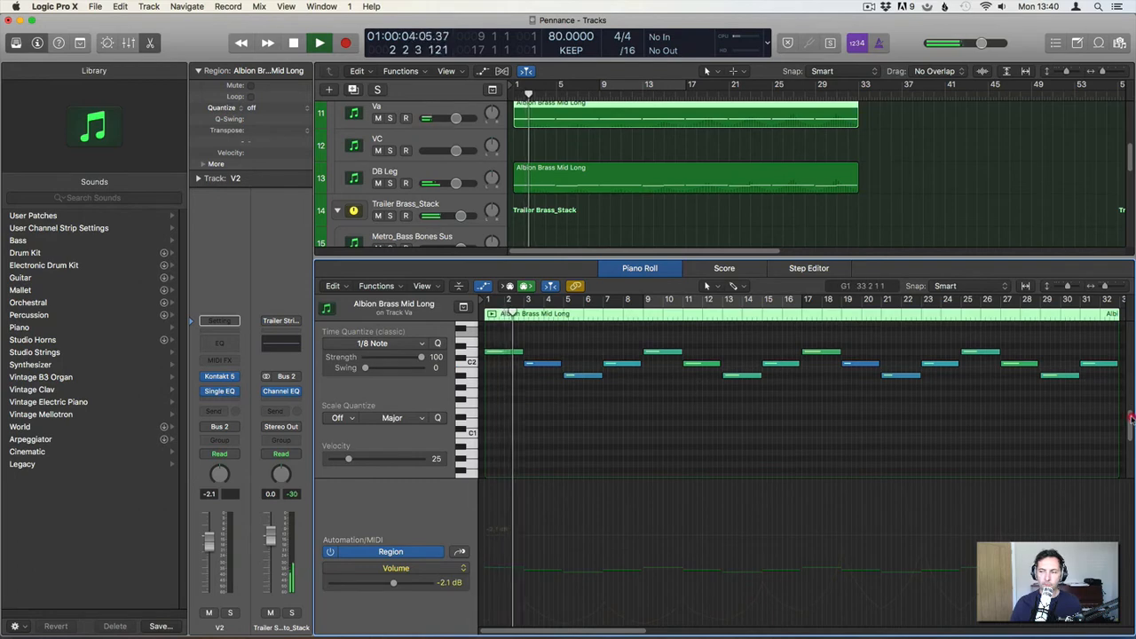
pyautogui.scroll(3, 559, 445)
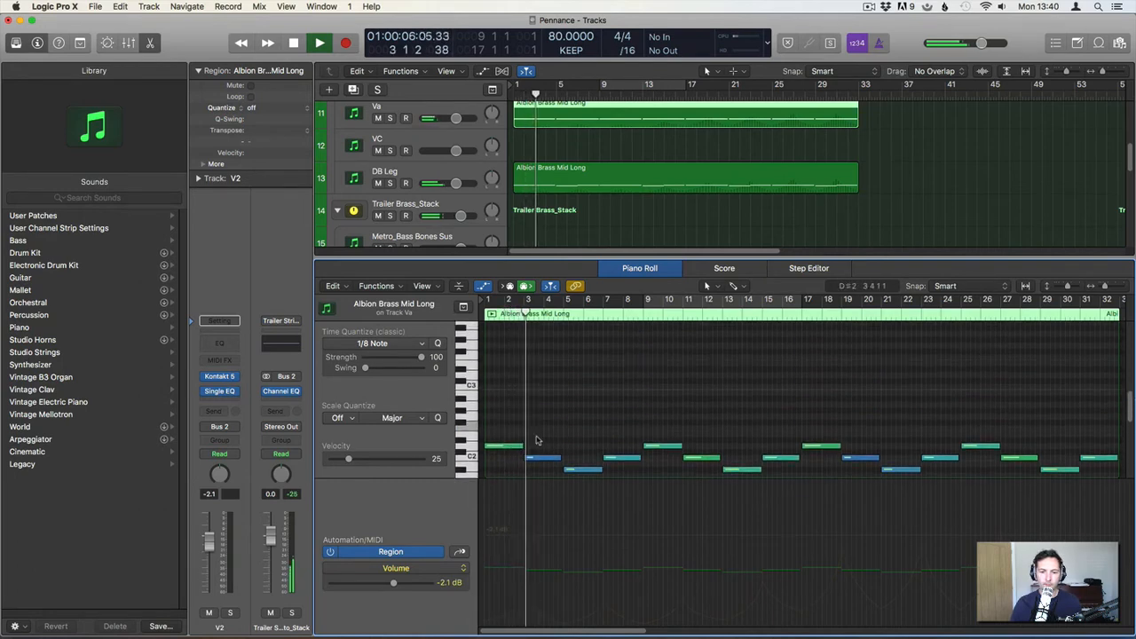
pyautogui.press('space')
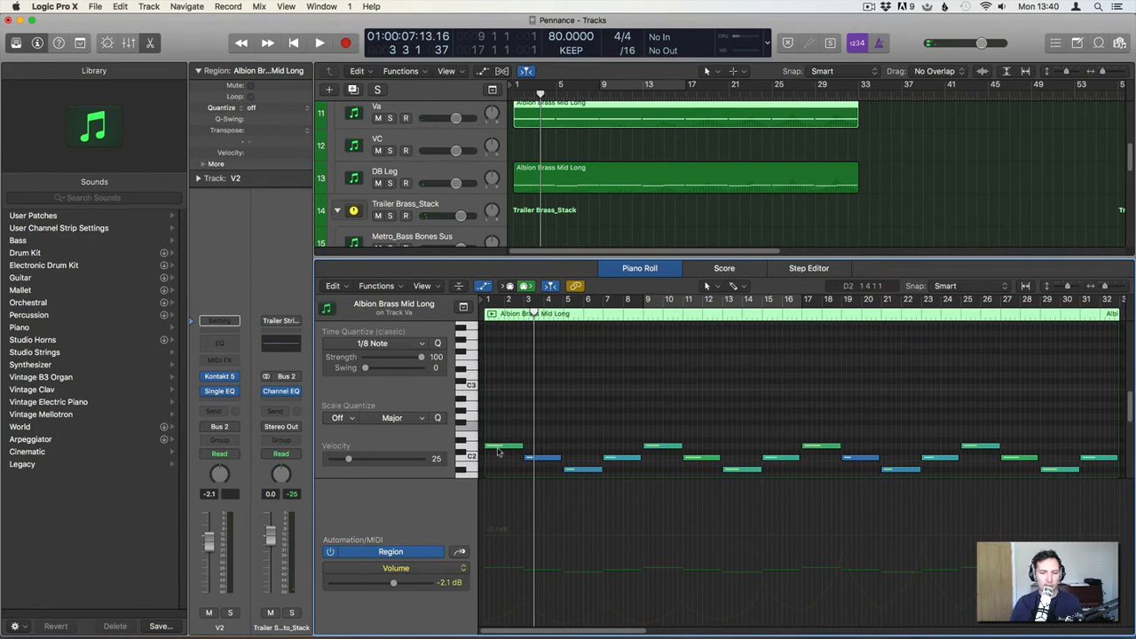
# Raise the first four notes of the Va region, bars 1 to 8, to F2, E2, D2 and E2.
pyautogui.moveTo(498, 452)
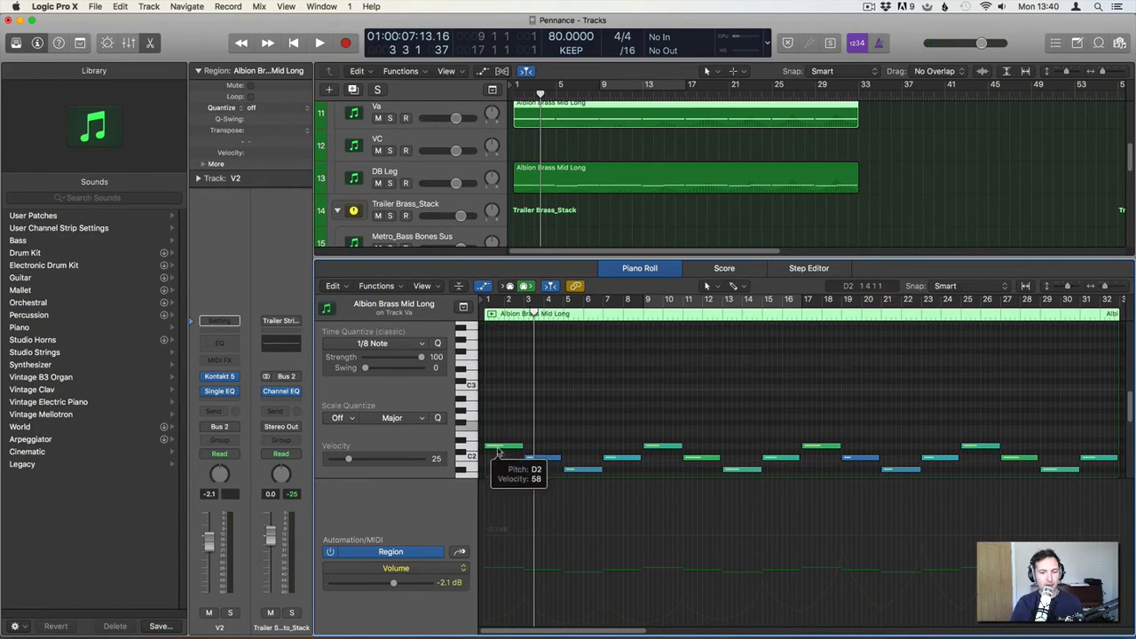
pyautogui.moveTo(497, 451); pyautogui.dragTo(498, 430)
pyautogui.moveTo(537, 462); pyautogui.dragTo(537, 438)
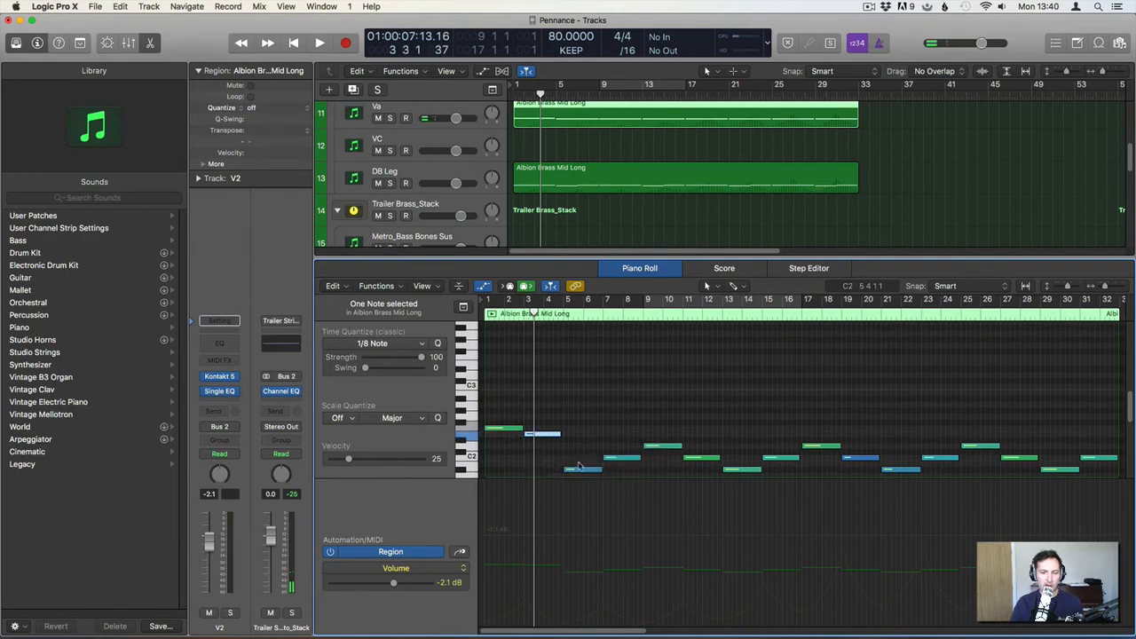
pyautogui.moveTo(578, 474); pyautogui.dragTo(621, 435)
pyautogui.click(626, 378)
# Play the arrangement from the start and stop in bar 7 to check the harmony of the opening Va notes.
pyautogui.press('Return')
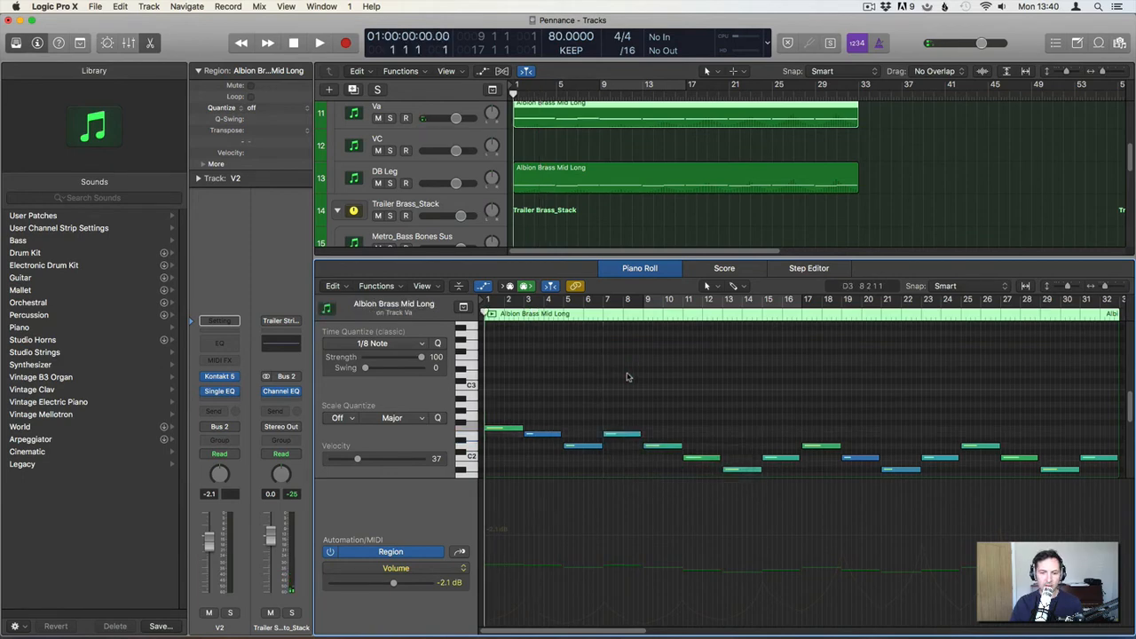
pyautogui.press('space')
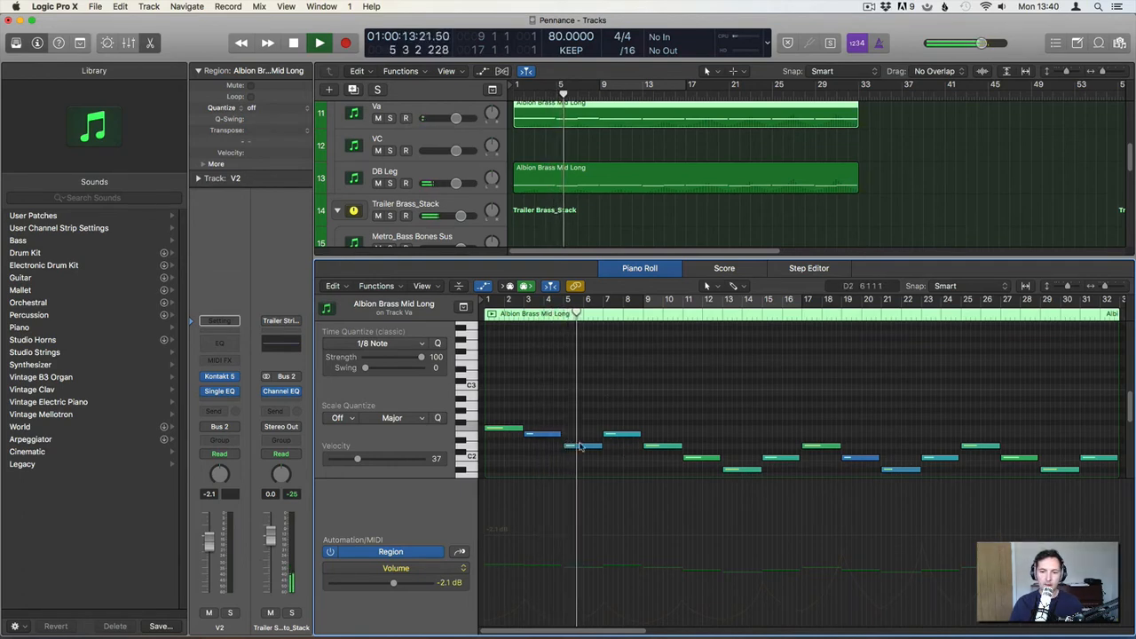
pyautogui.moveTo(580, 447)
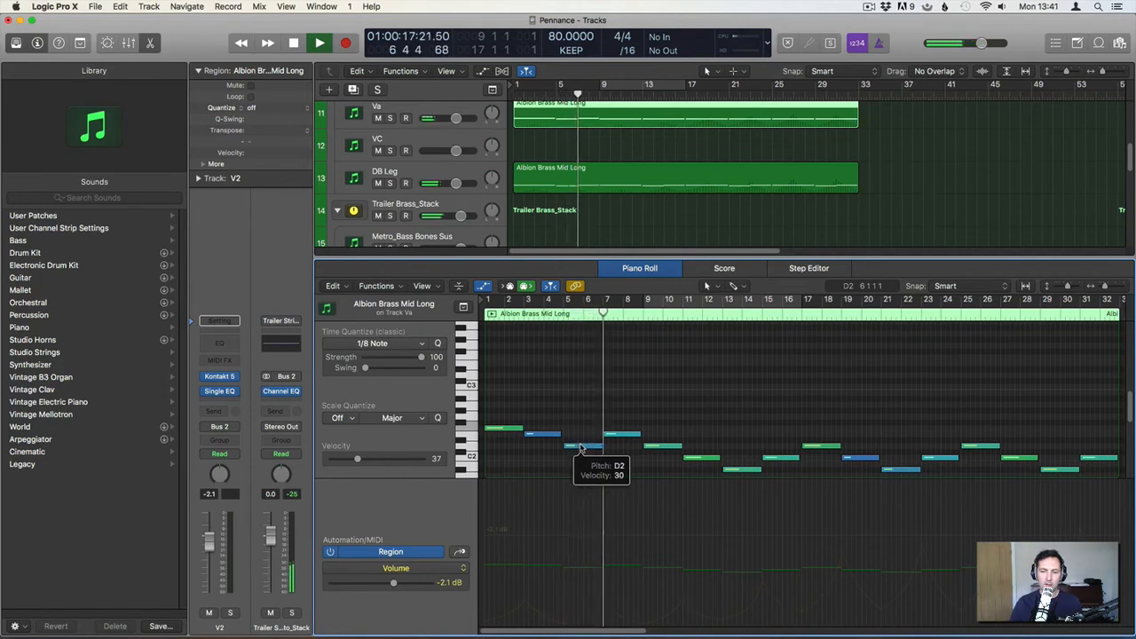
pyautogui.press('space')
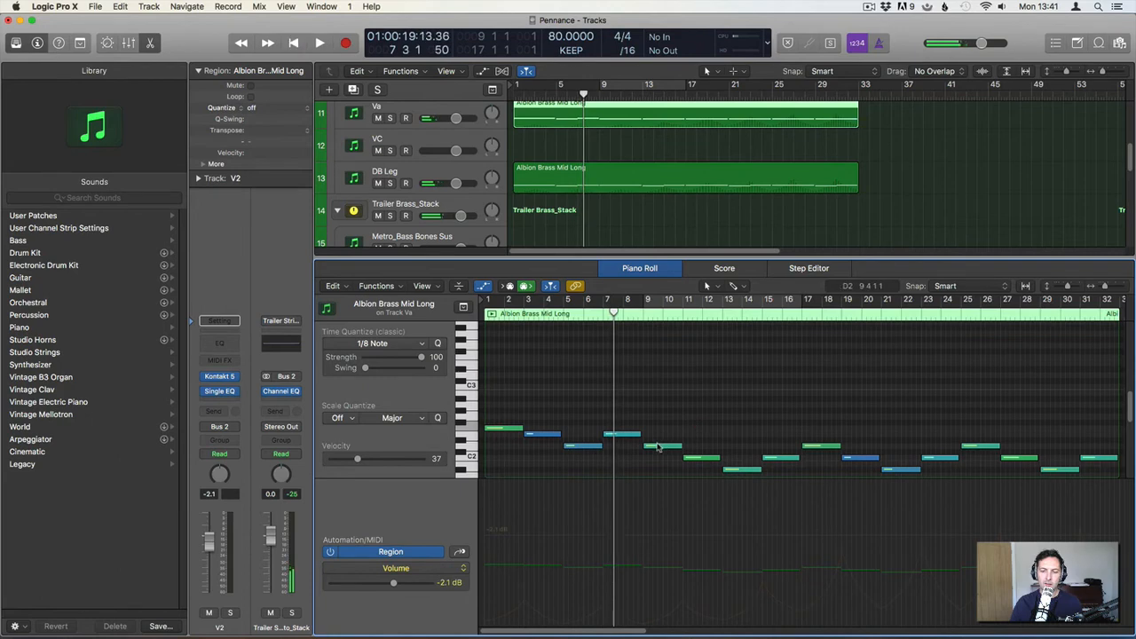
# Raise the Va notes in bars 9 to 16 to F2, E2, D2 and E2, and transpose the eight notes from bar 17 on up three semitones.
pyautogui.moveTo(657, 446); pyautogui.dragTo(772, 437)
pyautogui.click(822, 420)
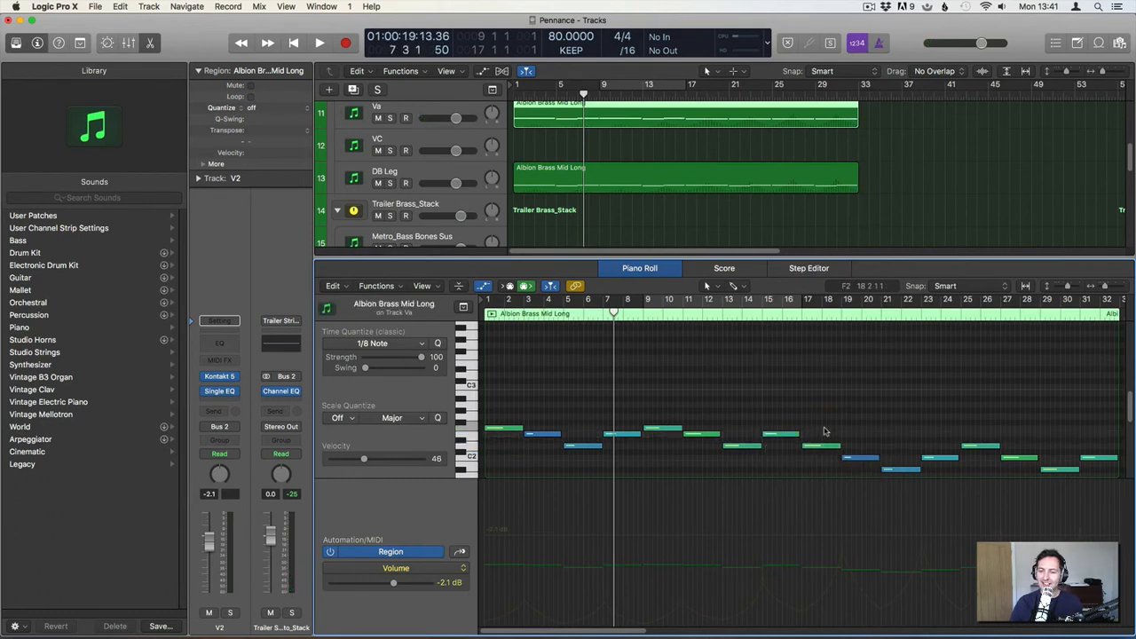
pyautogui.moveTo(823, 431); pyautogui.dragTo(1108, 476)
pyautogui.hotkey('alt', 'Up')
pyautogui.hotkey('alt', 'Up')
pyautogui.hotkey('alt', 'Up')
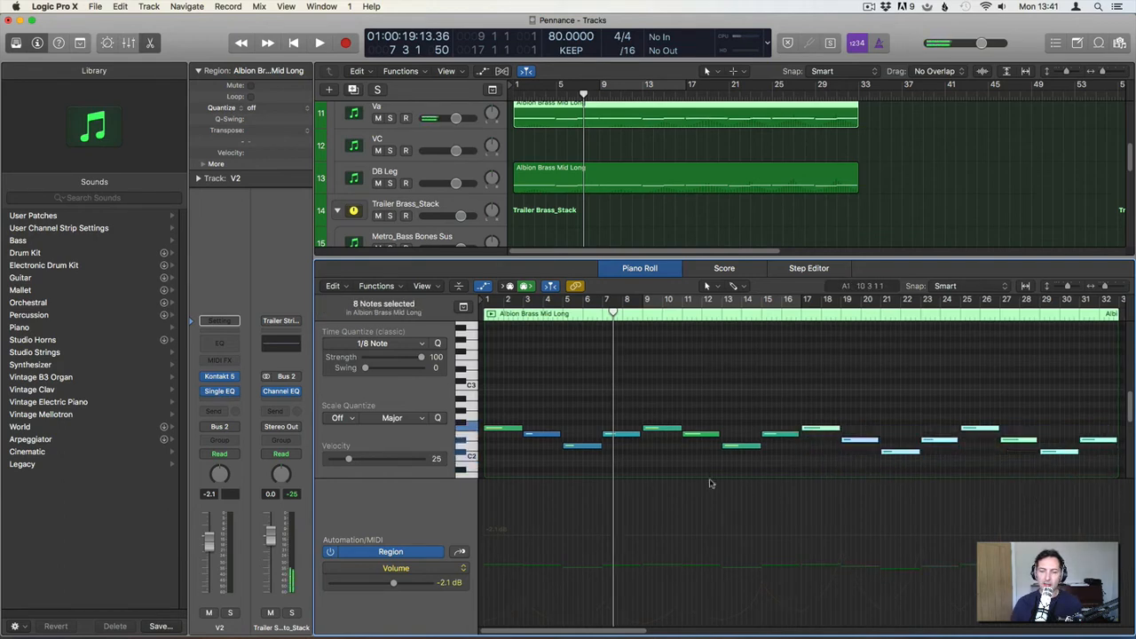
pyautogui.click(717, 411)
# Set the playhead to bar 13, sound the Va notes from bar 9 on, and lower the bar 15 note to C2.
pyautogui.click(721, 315)
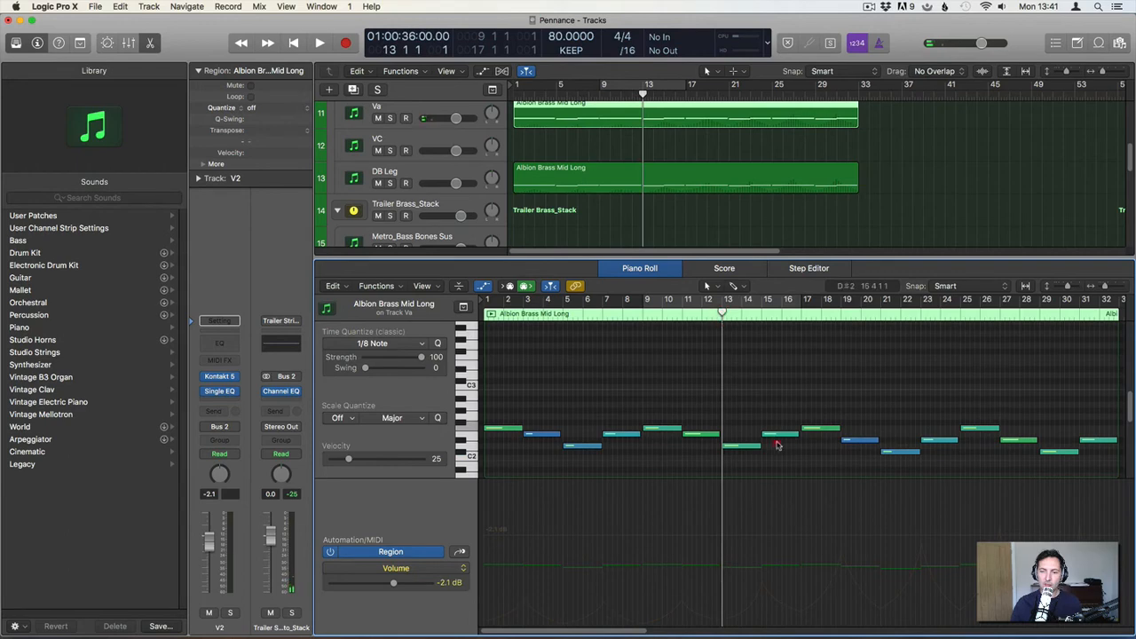
pyautogui.click(667, 428)
pyautogui.click(701, 433)
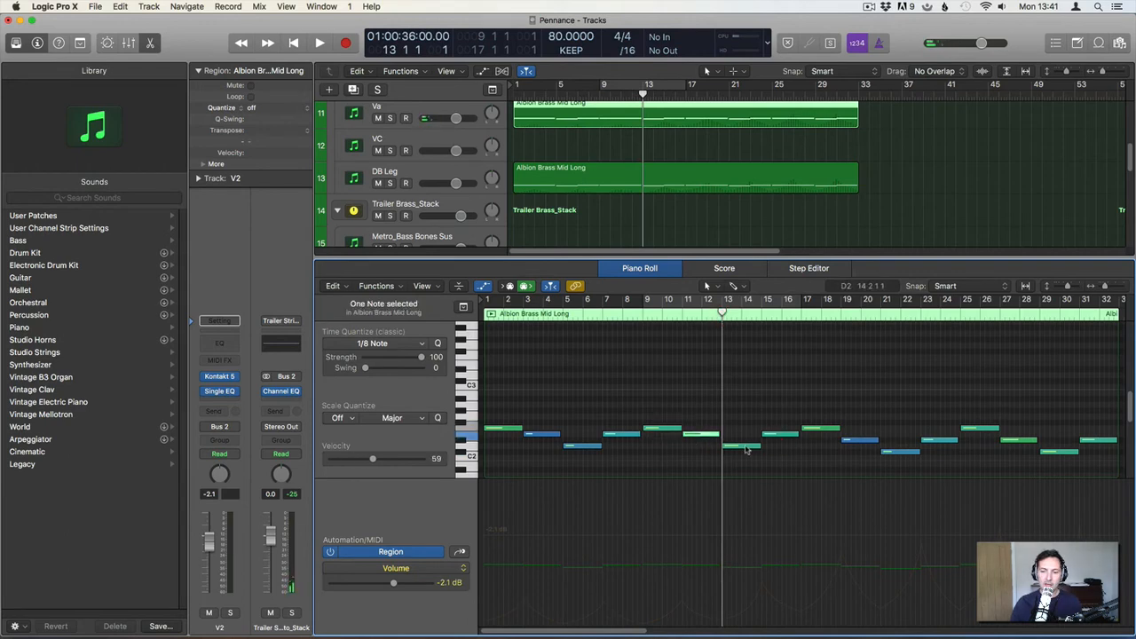
pyautogui.click(743, 446)
pyautogui.moveTo(776, 436)
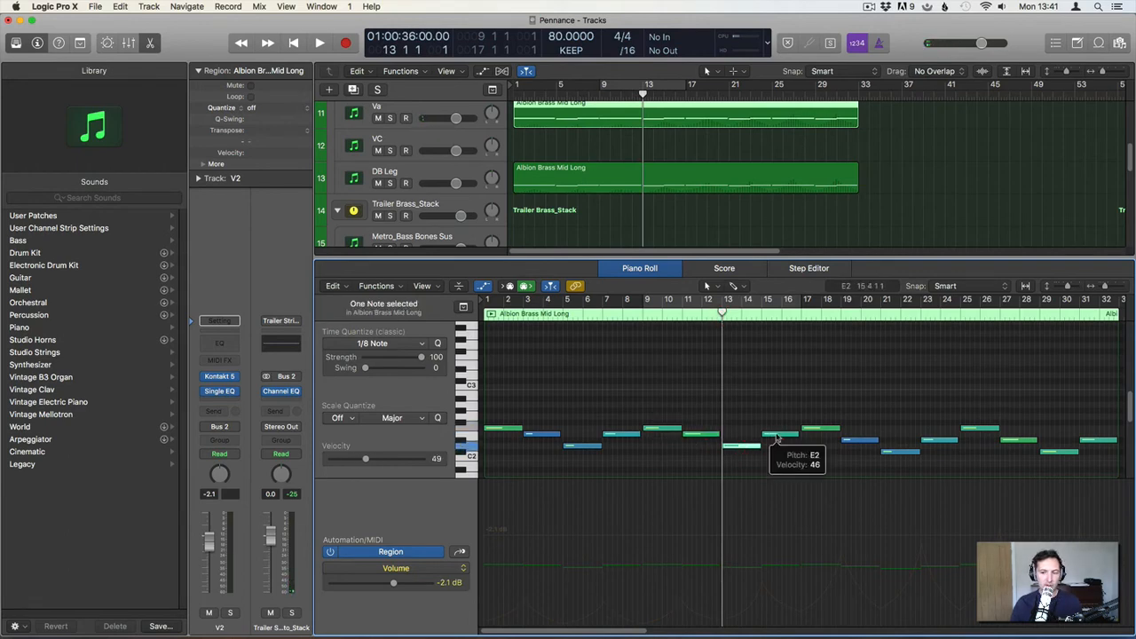
pyautogui.moveTo(777, 436); pyautogui.dragTo(775, 458)
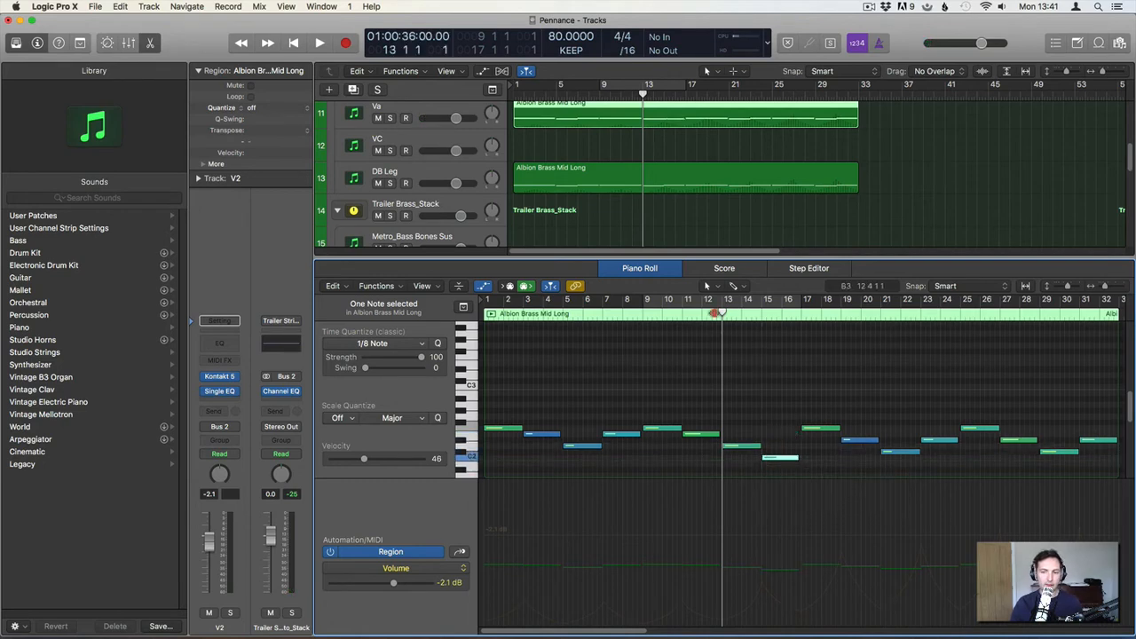
# Audition from bar 13, soloing the DB Leg and Va tracks during playback, and clear both solos after stopping.
pyautogui.press('space')
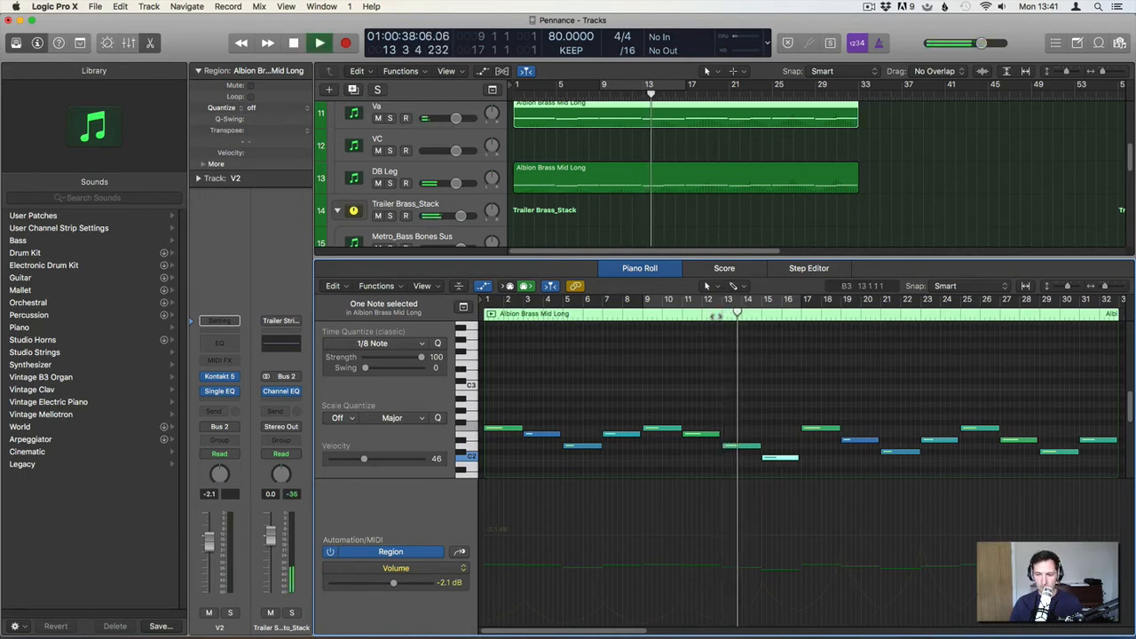
pyautogui.press('XF86AudioRaiseVolume')
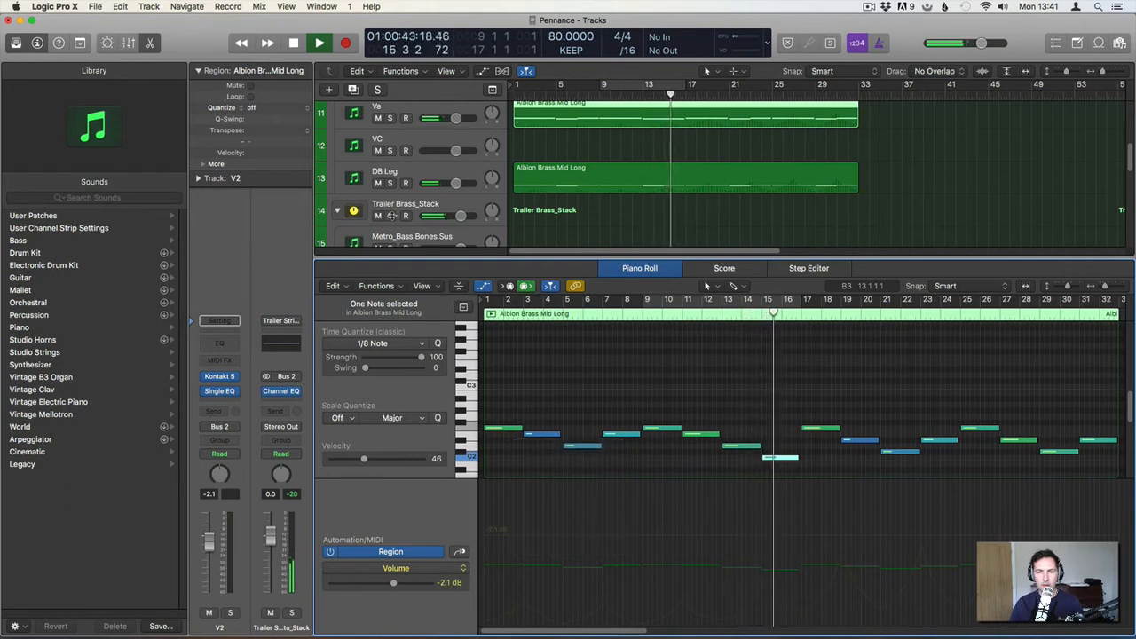
pyautogui.click(389, 118)
pyautogui.click(389, 118)
pyautogui.click(390, 183)
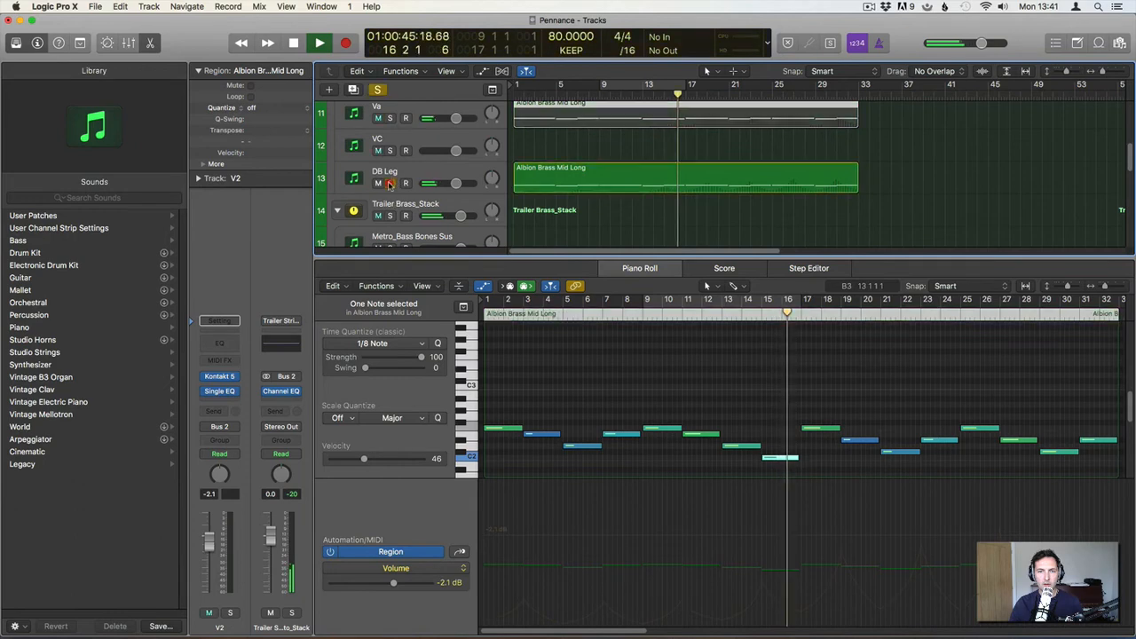
pyautogui.click(389, 118)
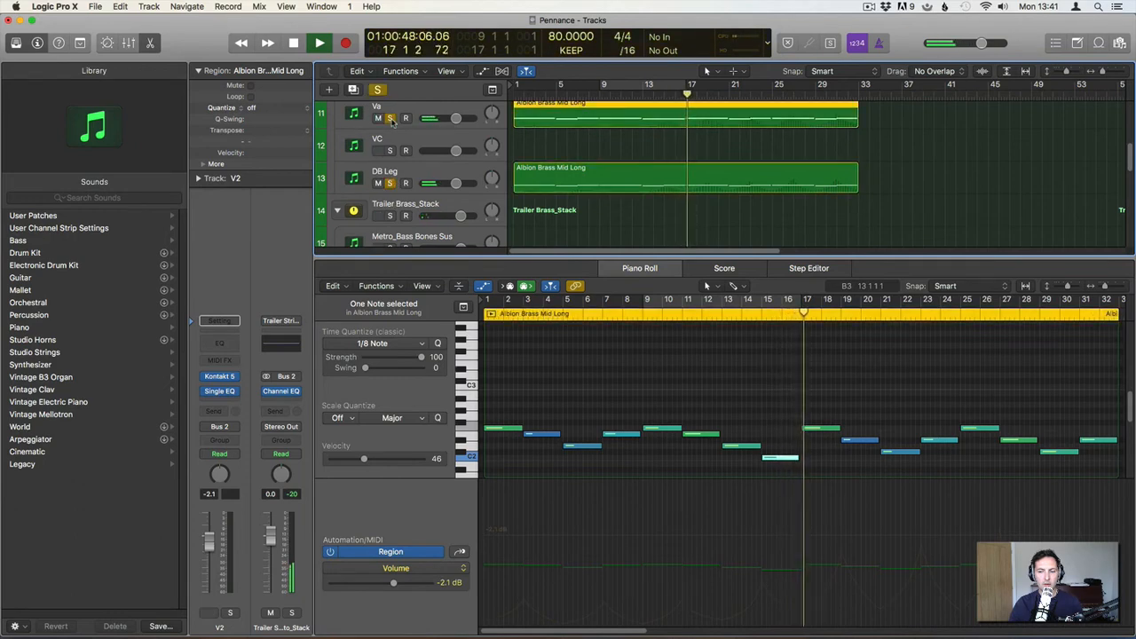
pyautogui.press('space')
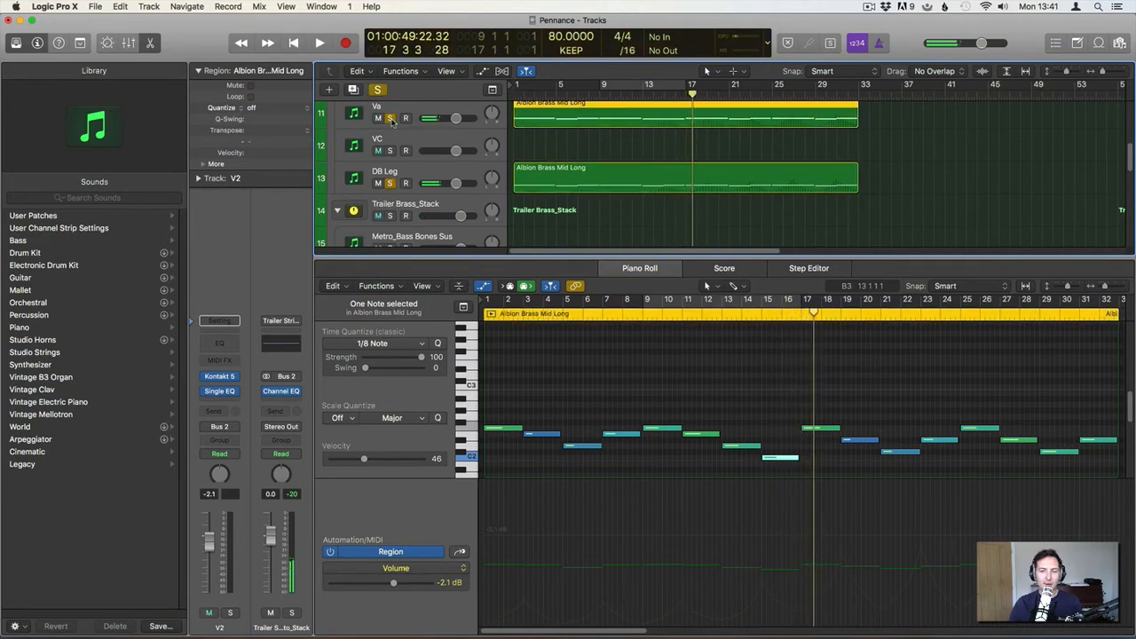
pyautogui.click(390, 118)
pyautogui.click(391, 183)
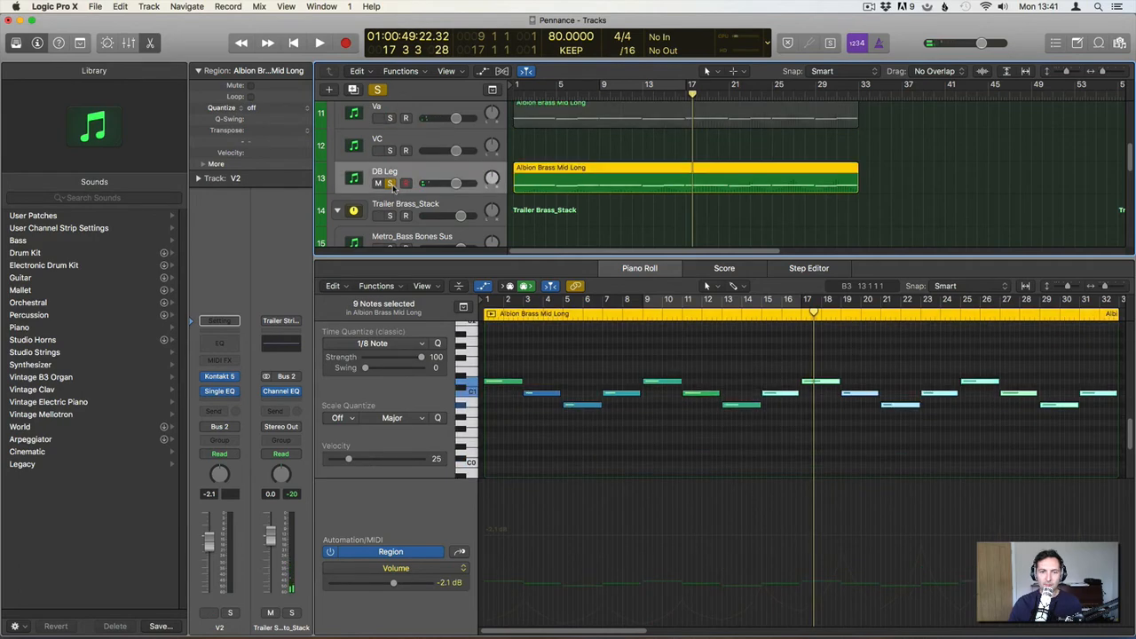
# Show the Va region in the note editor and raise its bar 15 note to E2.
pyautogui.click(765, 389)
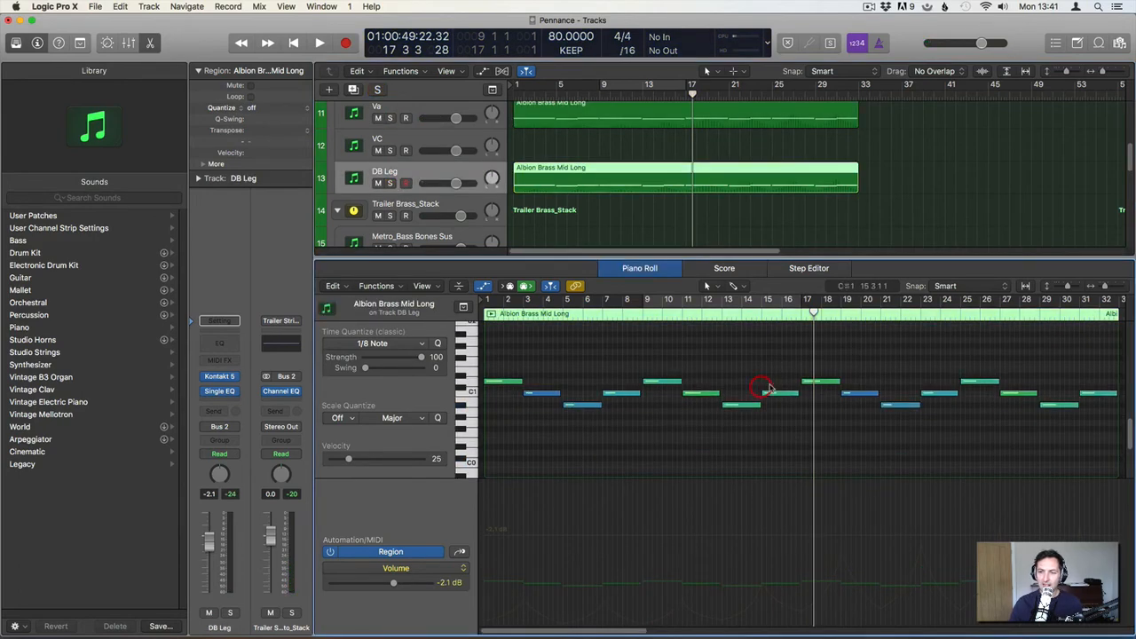
pyautogui.click(659, 121)
pyautogui.click(792, 427)
pyautogui.moveTo(776, 412); pyautogui.dragTo(773, 391)
pyautogui.click(818, 388)
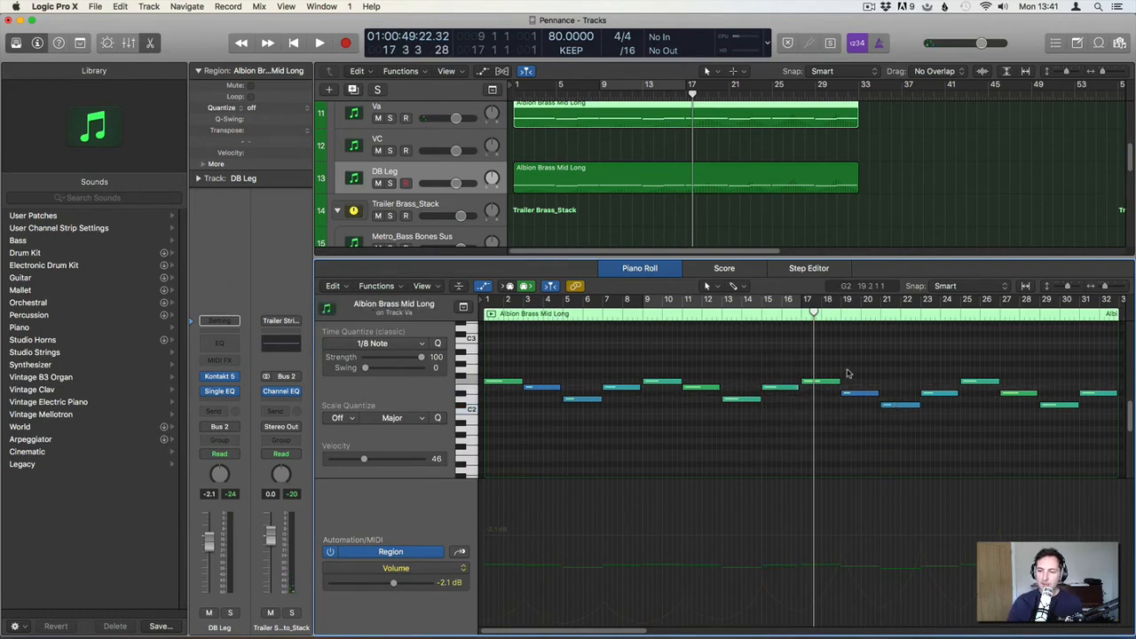
# Transpose the Va region's last eight notes, from bar 17 on, up four semitones.
pyautogui.moveTo(828, 356); pyautogui.dragTo(1104, 440)
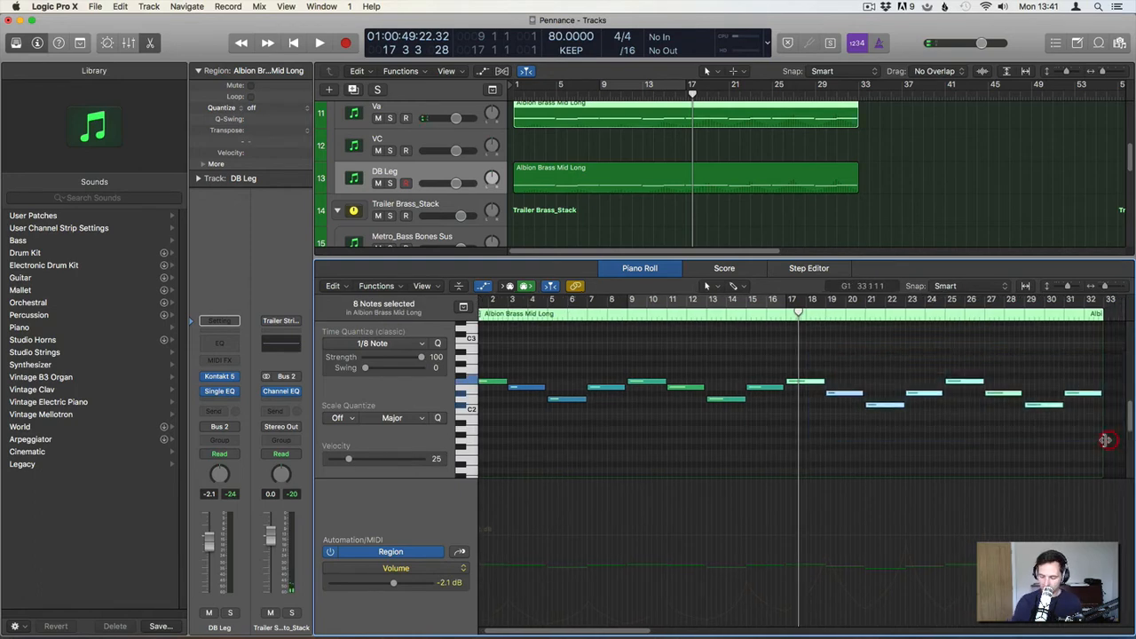
pyautogui.hotkey('alt', 'Up')
pyautogui.hotkey('alt', 'Up')
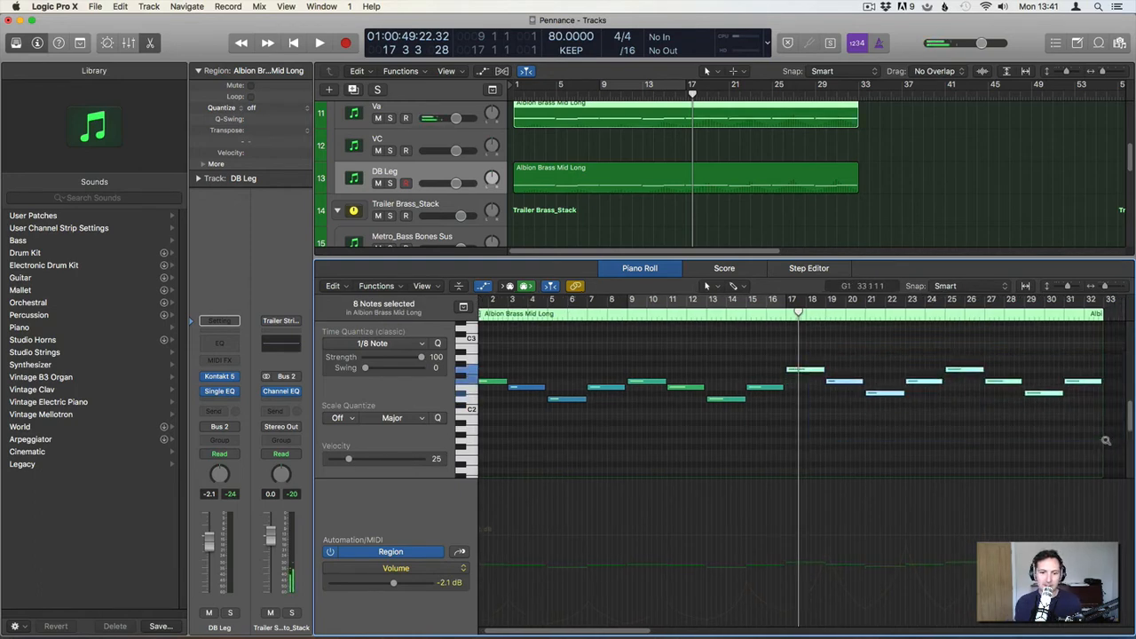
pyautogui.hotkey('alt', 'Up')
pyautogui.hotkey('alt', 'Up')
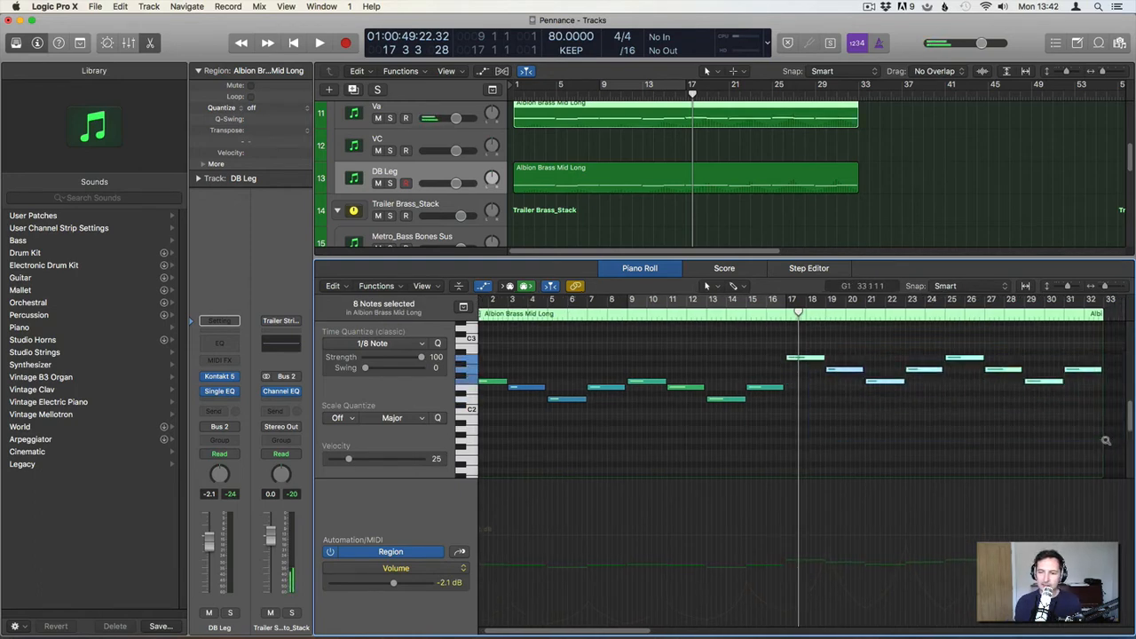
pyautogui.click(830, 434)
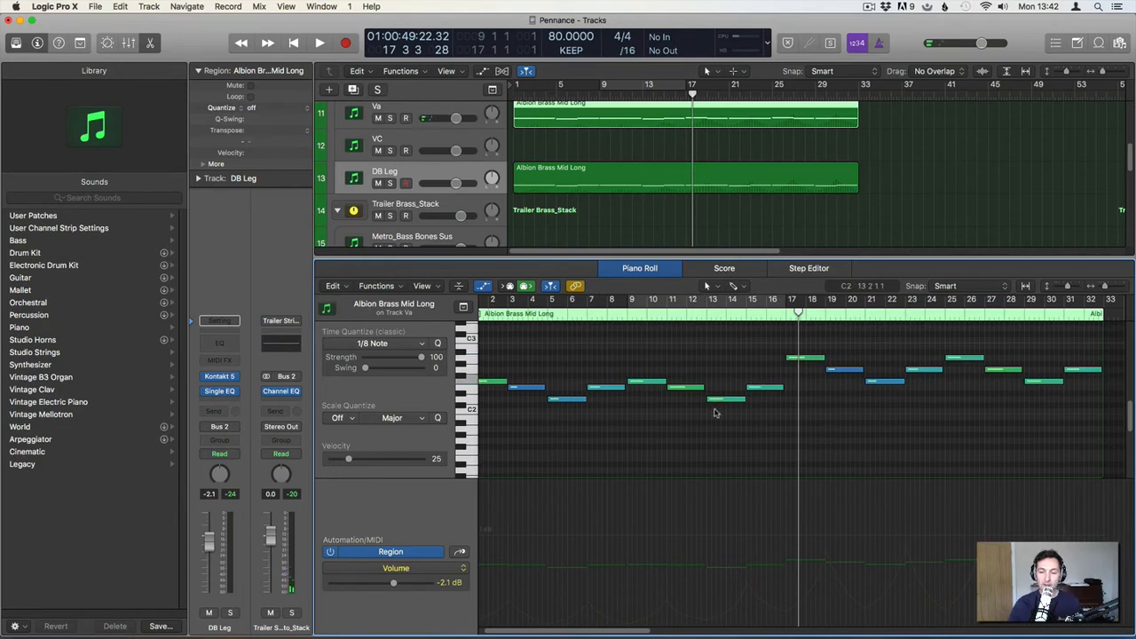
# Sound the Va notes at bars 9 and 11, and raise the bar 13 note to F2 and the bar 15 note to G2.
pyautogui.click(648, 381)
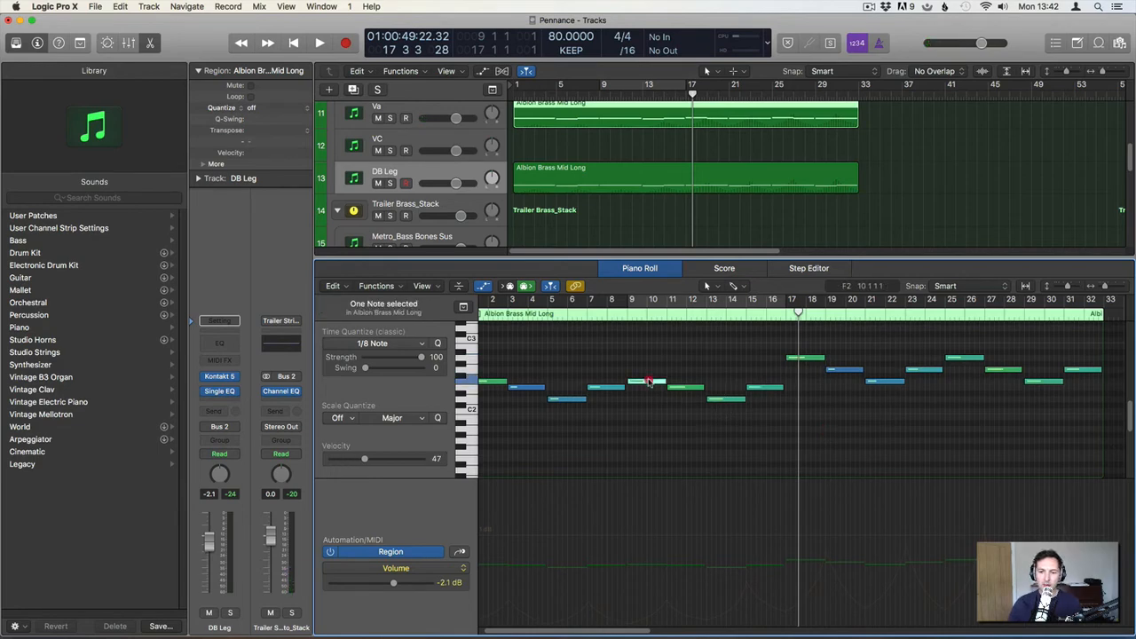
pyautogui.click(680, 383)
pyautogui.click(685, 387)
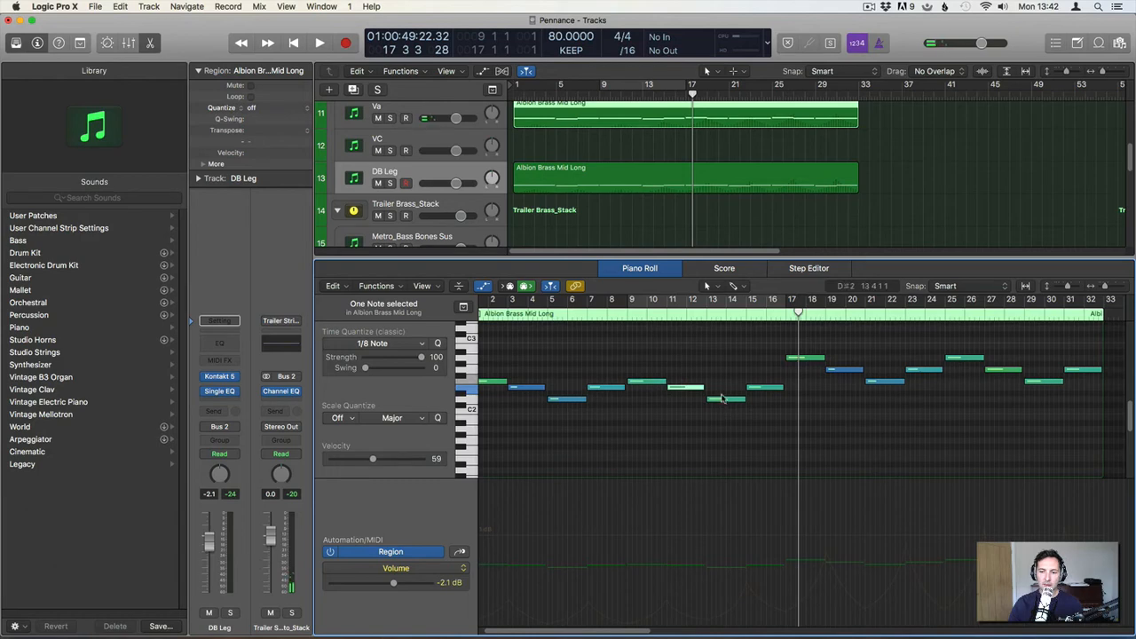
pyautogui.moveTo(721, 399); pyautogui.dragTo(764, 373)
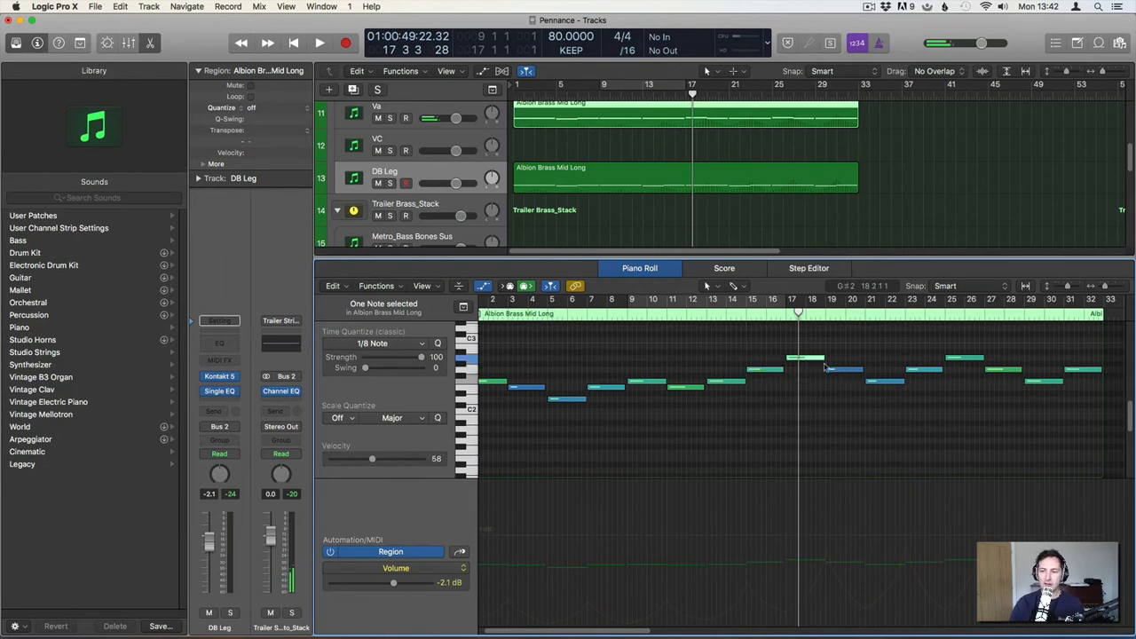
# Sound the Va notes from bar 21 to the region's end one by one, and set the playhead to bar 17.
pyautogui.click(884, 382)
pyautogui.click(928, 373)
pyautogui.click(957, 360)
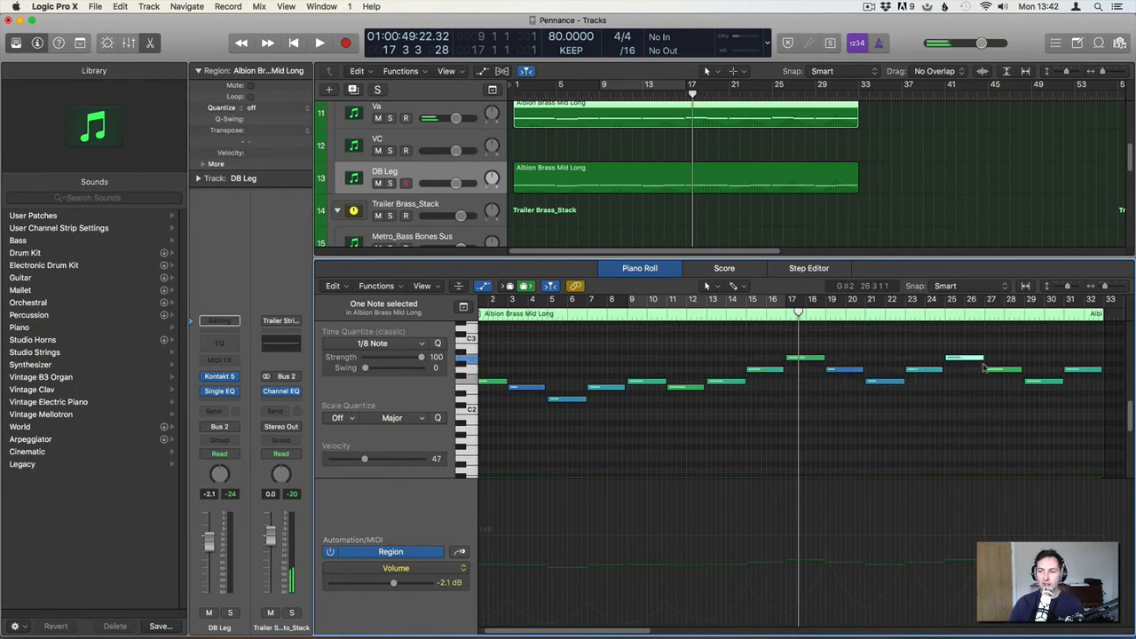
pyautogui.click(1006, 371)
pyautogui.click(1050, 383)
pyautogui.click(1084, 371)
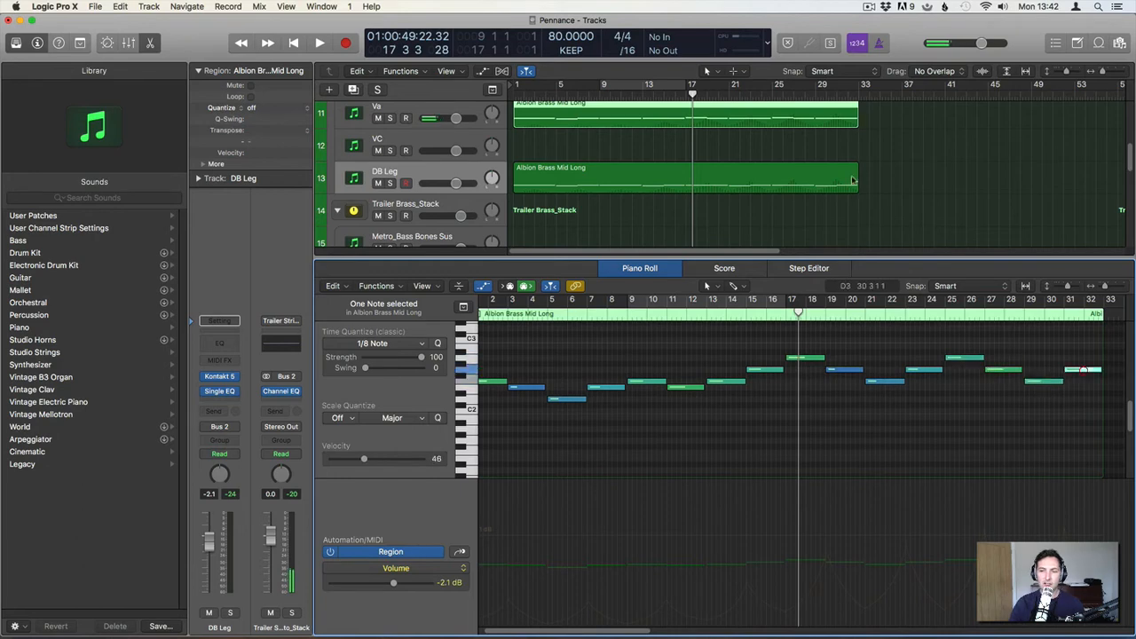
pyautogui.click(692, 136)
pyautogui.click(688, 93)
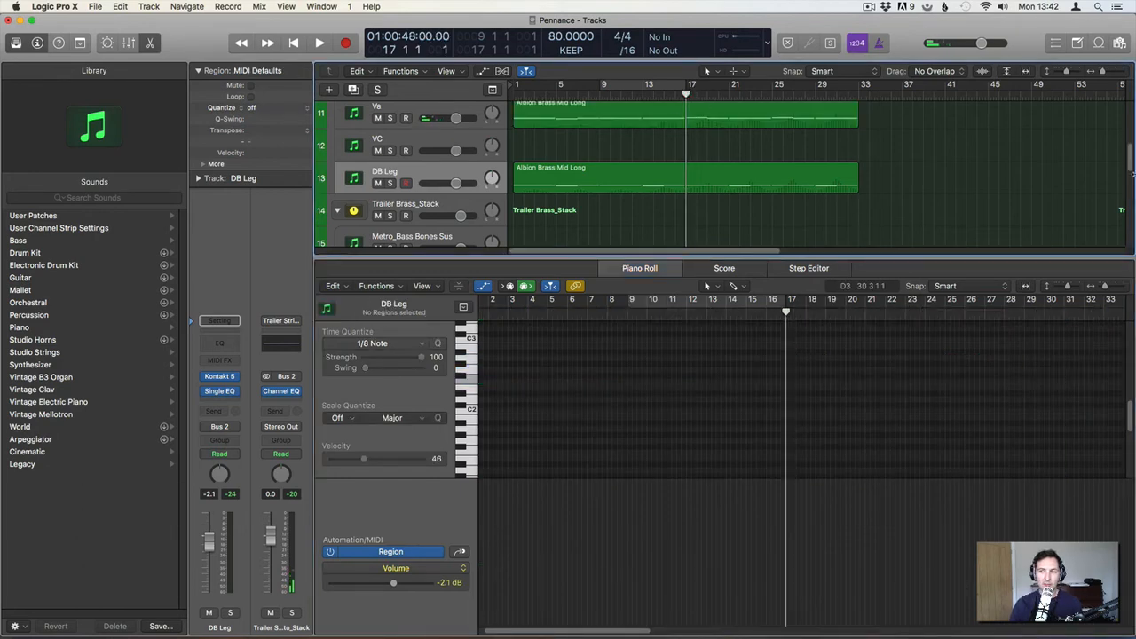
# Copy the Va region onto the V2 track and delete the copy's eight notes before bar 17.
pyautogui.scroll(3, 1128, 165)
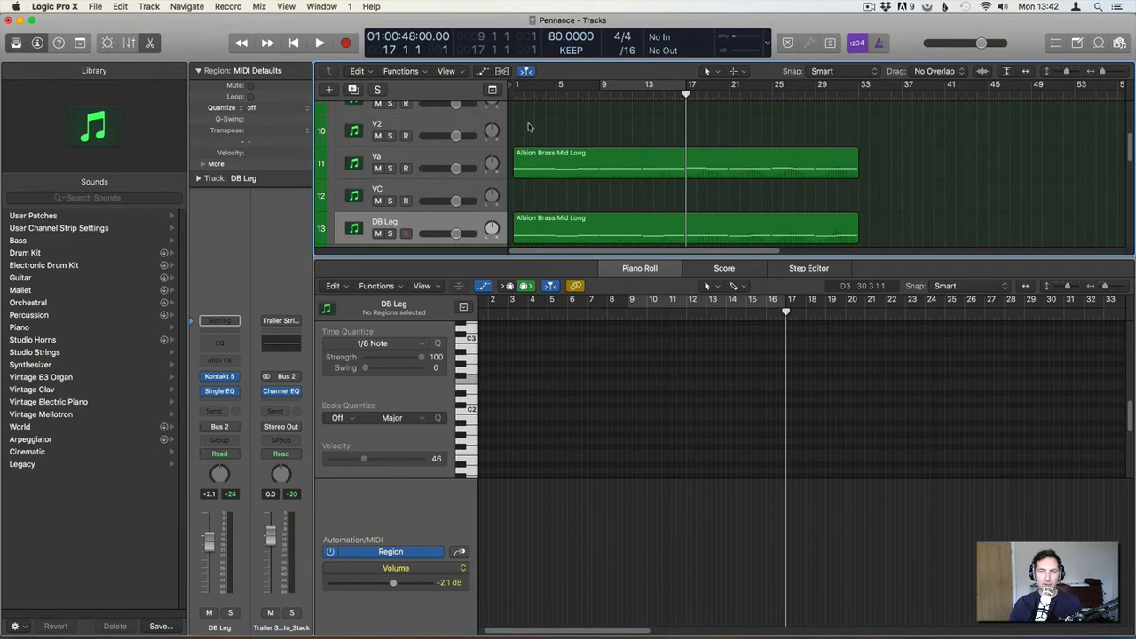
pyautogui.click(635, 174)
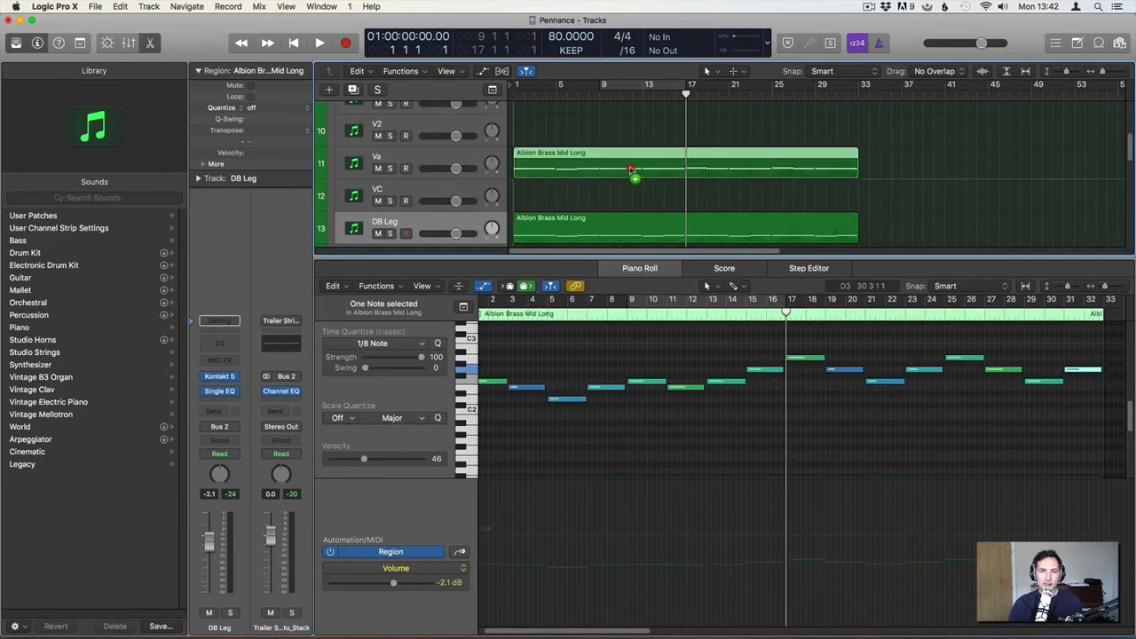
pyautogui.moveTo(631, 172); pyautogui.dragTo(631, 141)
pyautogui.click(721, 430)
pyautogui.press('z')
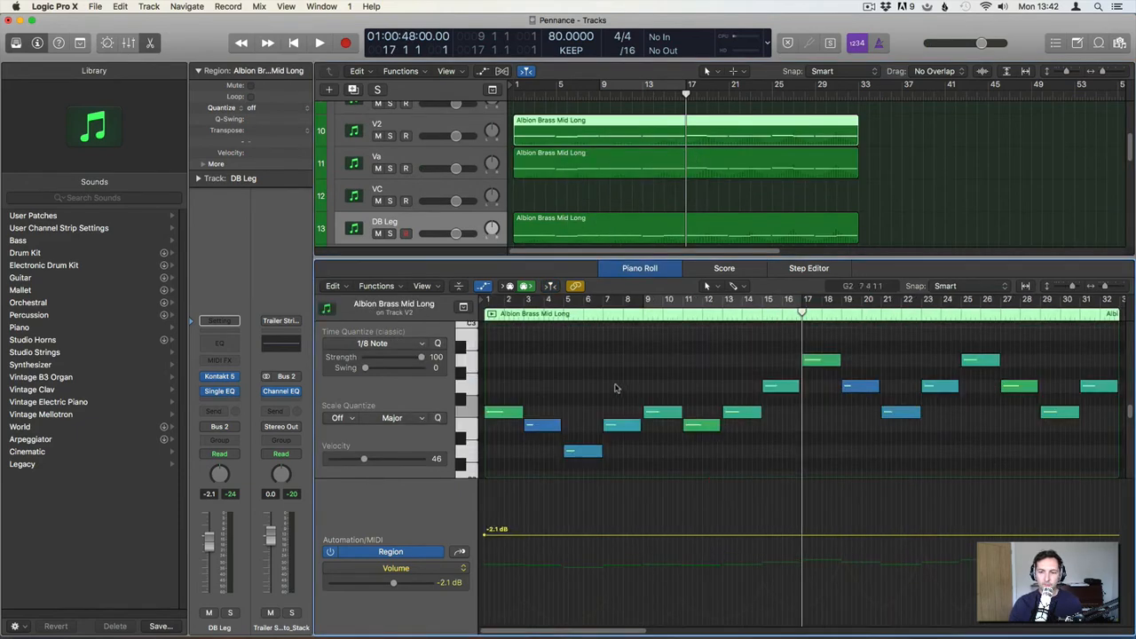
pyautogui.moveTo(511, 367); pyautogui.dragTo(783, 449)
pyautogui.press('Delete')
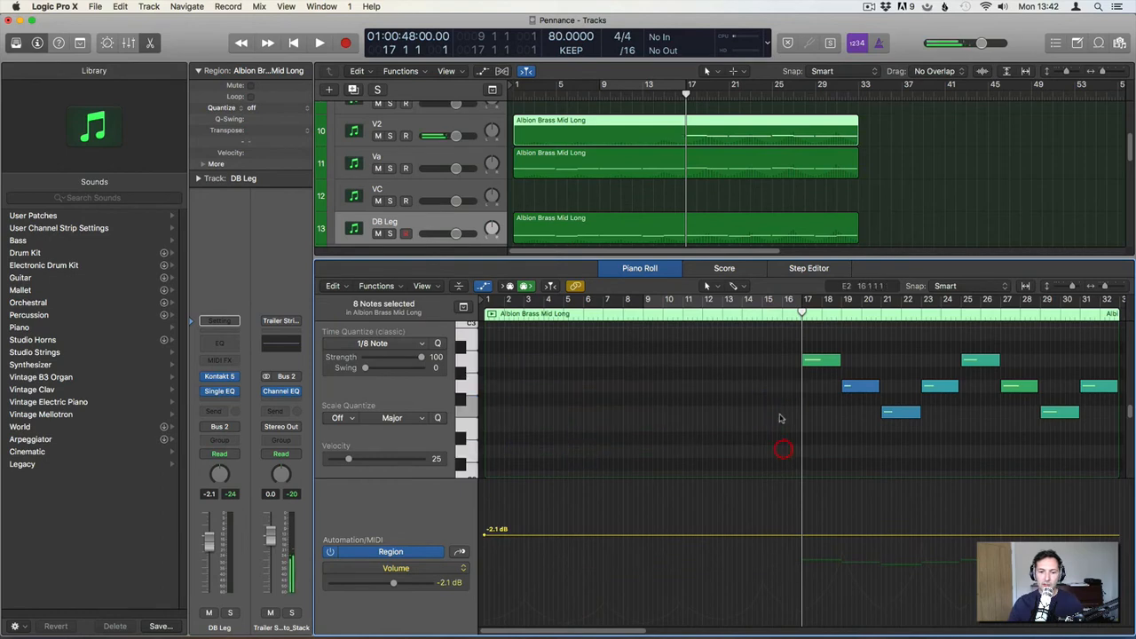
# Transpose the eight remaining V2 notes, from bar 17 on, up eight semitones so the bar 17 note sits on F3.
pyautogui.click(822, 363)
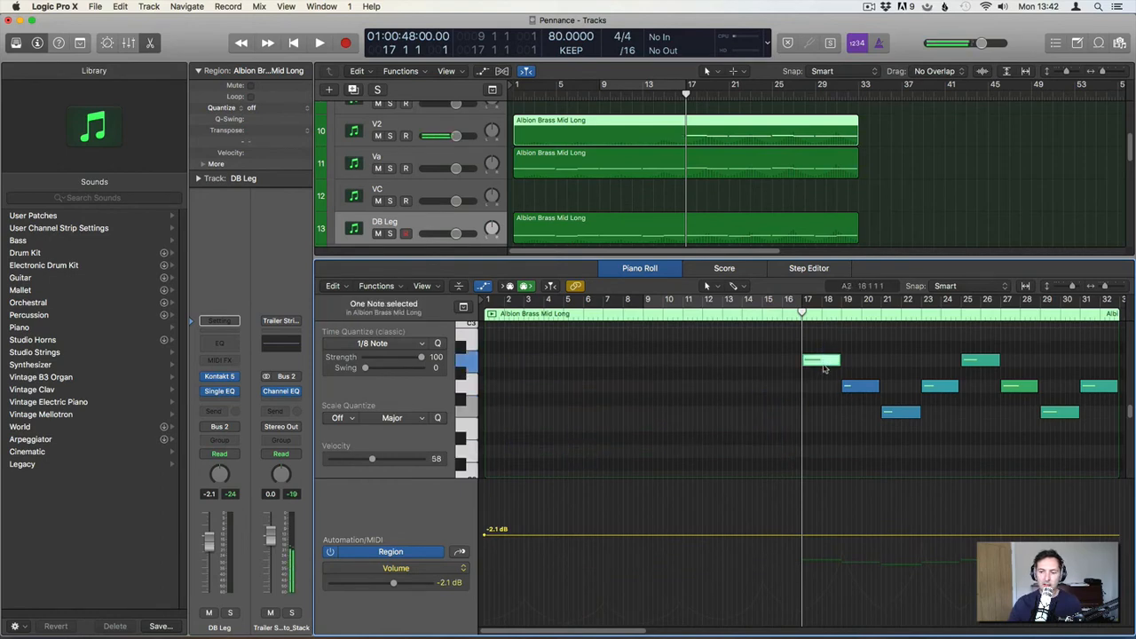
pyautogui.moveTo(1106, 286); pyautogui.dragTo(1101, 286)
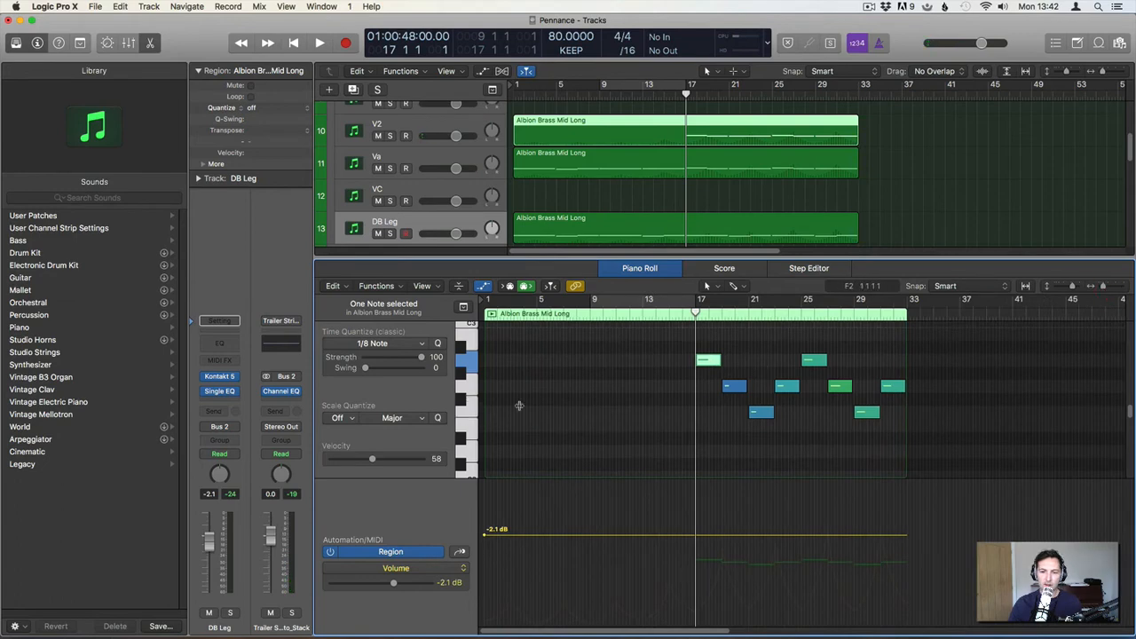
pyautogui.moveTo(708, 341); pyautogui.dragTo(896, 425)
pyautogui.press('Delete')
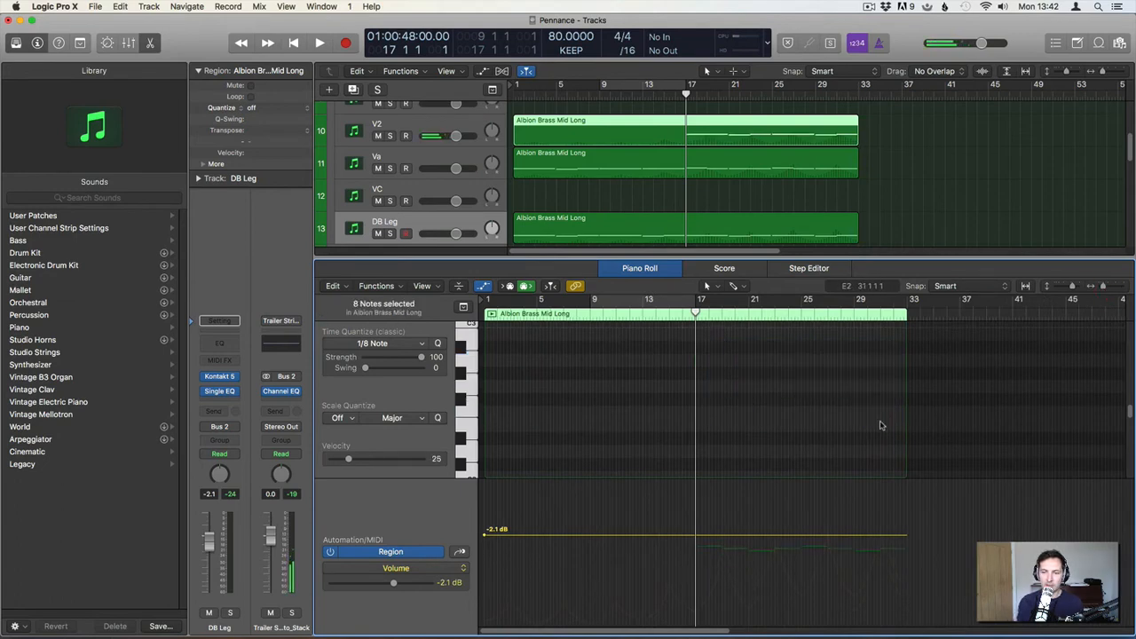
pyautogui.press('super+z')
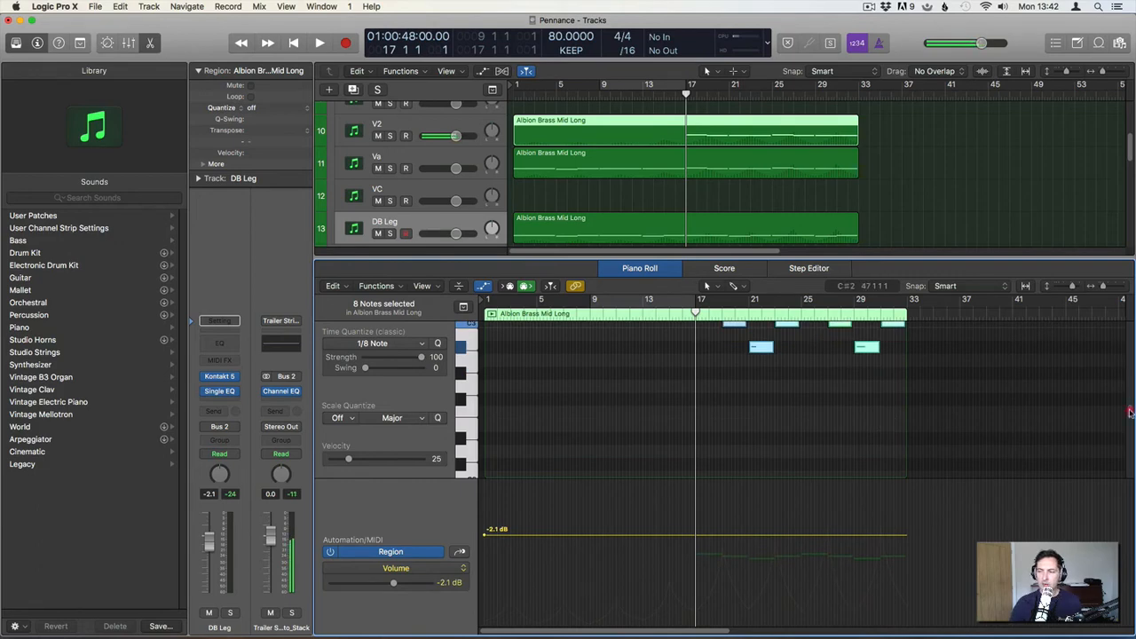
pyautogui.scroll(3, 1129, 411)
pyautogui.hotkey('alt', 'Up')
pyautogui.hotkey('alt', 'Up')
pyautogui.hotkey('alt', 'Up')
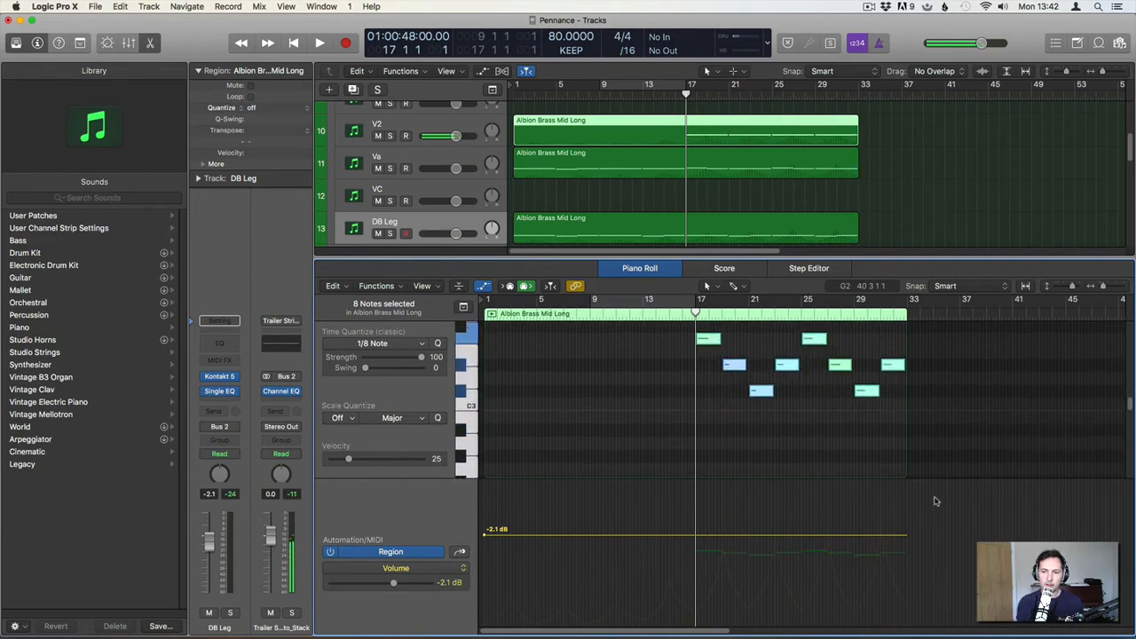
# Raise the four V2 notes on D#3 to E3 and the two notes on C#3 to D3.
pyautogui.click(527, 383)
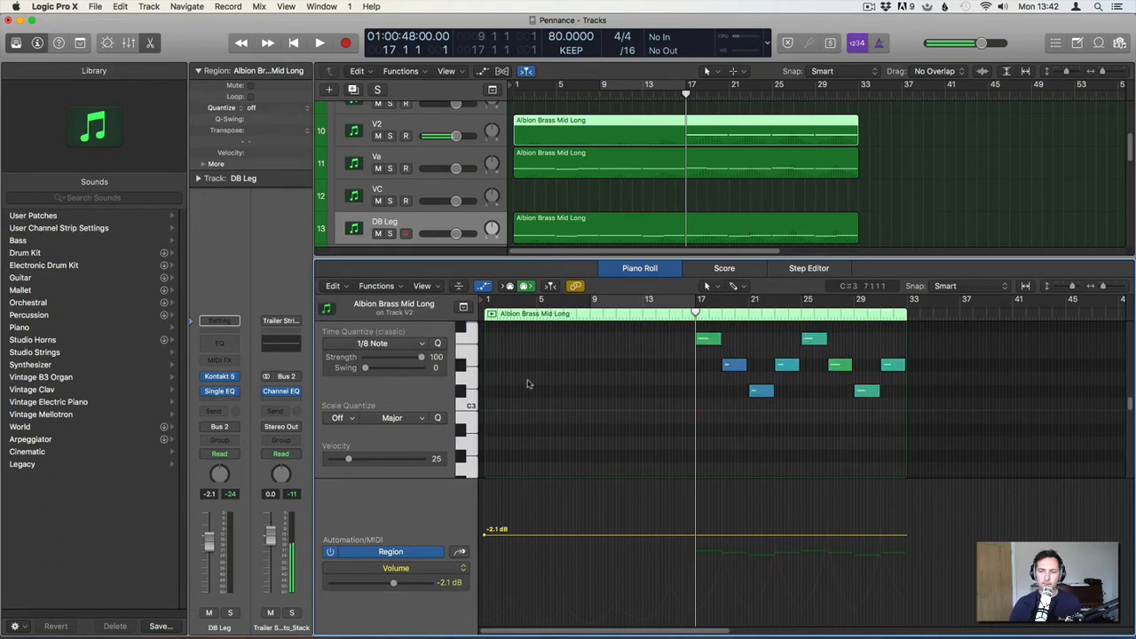
pyautogui.click(455, 362)
pyautogui.hotkey('alt', 'Up')
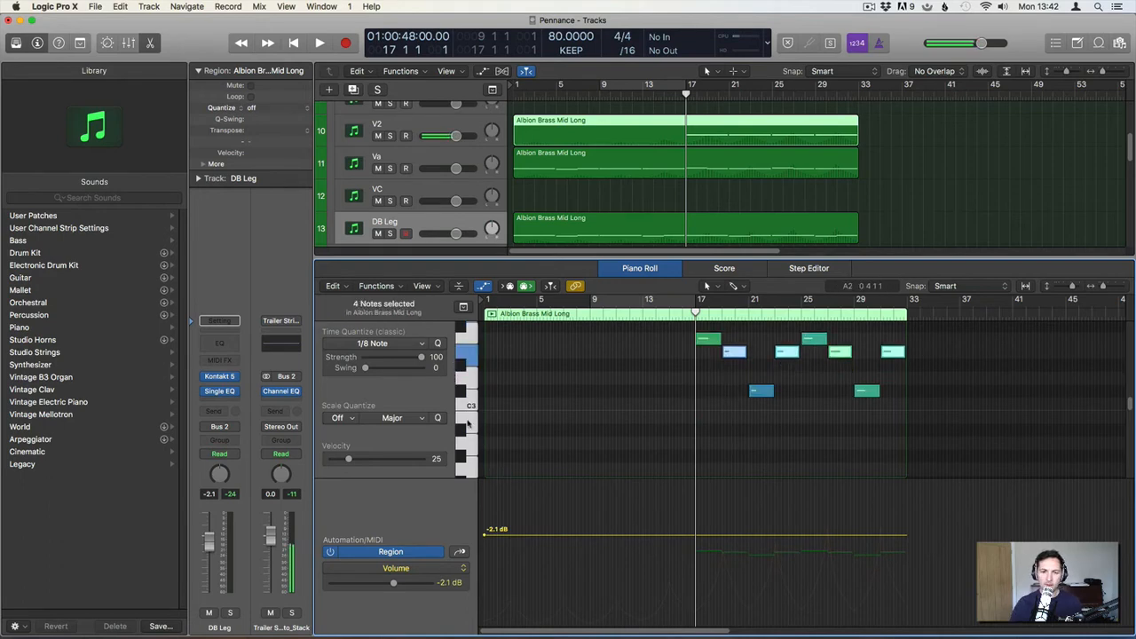
pyautogui.click(461, 391)
pyautogui.hotkey('alt', 'Up')
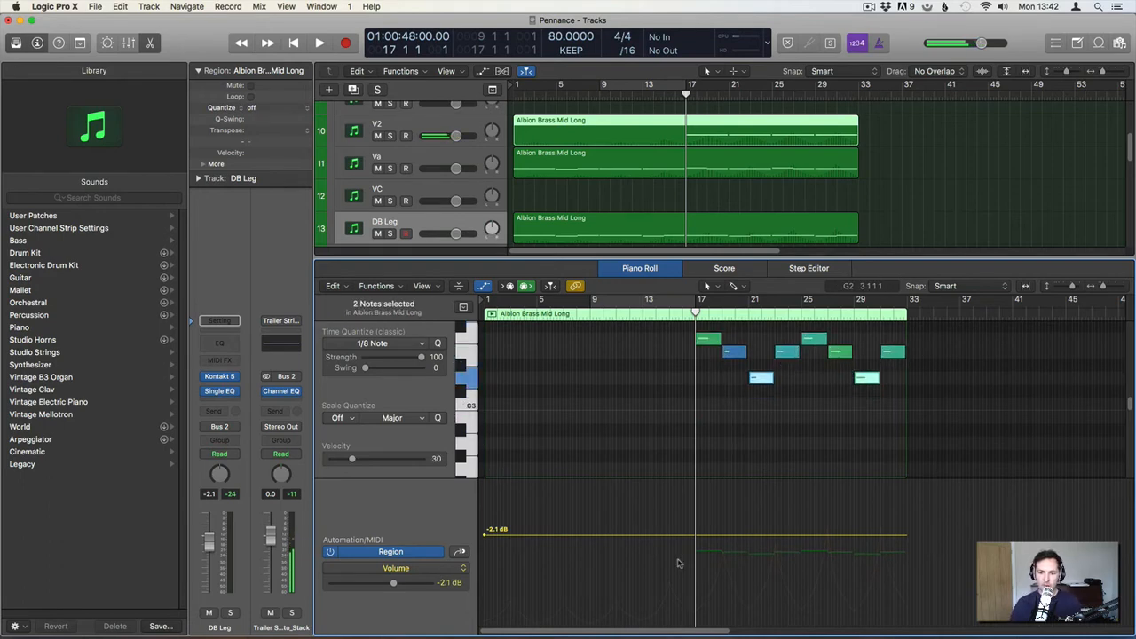
# Hide the note editor and play the cue briefly from bar 17.
pyautogui.press('p')
pyautogui.click(720, 203)
pyautogui.press('space')
pyautogui.press('space')
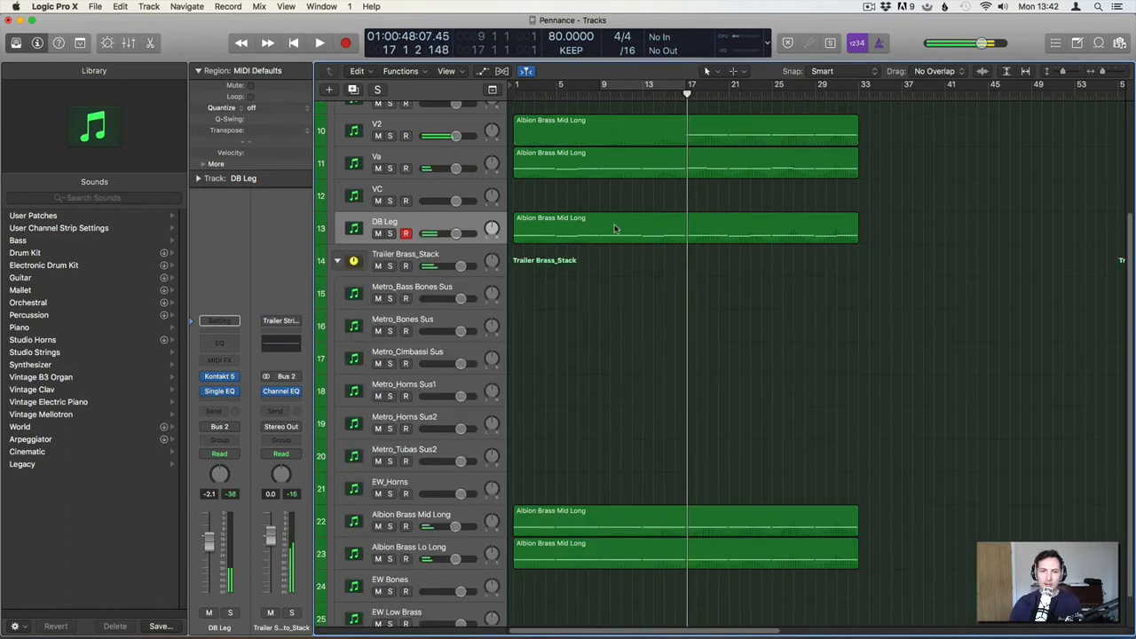
# Copy the DB Leg region onto the VC track and transpose all its notes up an octave.
pyautogui.moveTo(616, 227); pyautogui.dragTo(615, 192)
pyautogui.press('p')
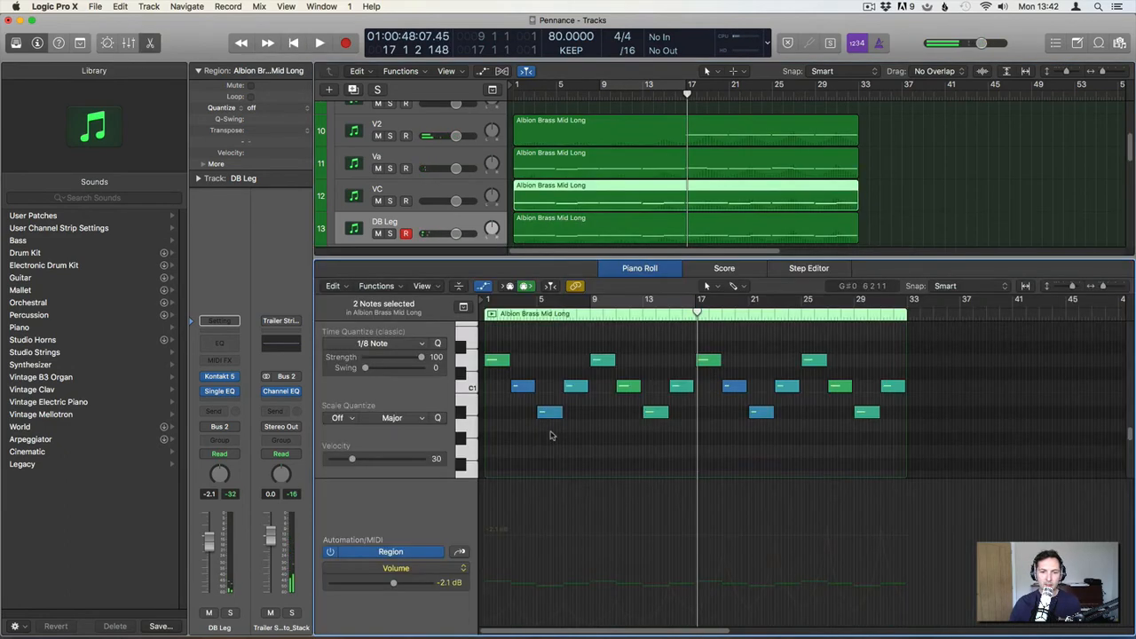
pyautogui.click(467, 360)
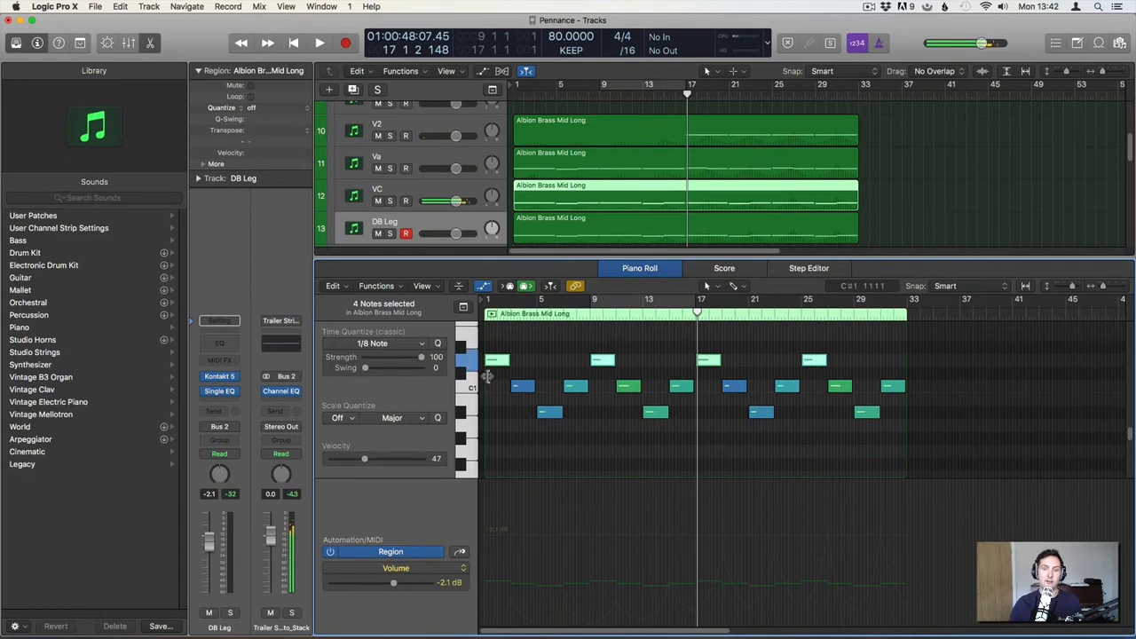
pyautogui.click(497, 383)
pyautogui.press('super+a')
pyautogui.hotkey('alt', 'shift', 'Up')
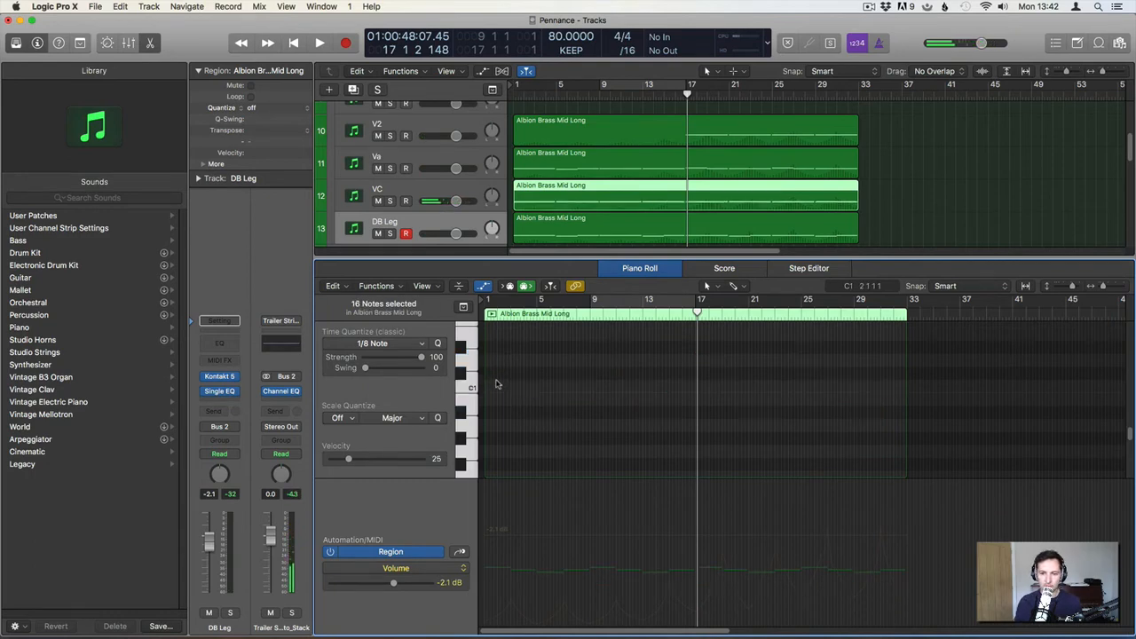
# Return the playhead to the start and show the V2, Va, VC and DB Leg regions together in the note editor.
pyautogui.press('Return')
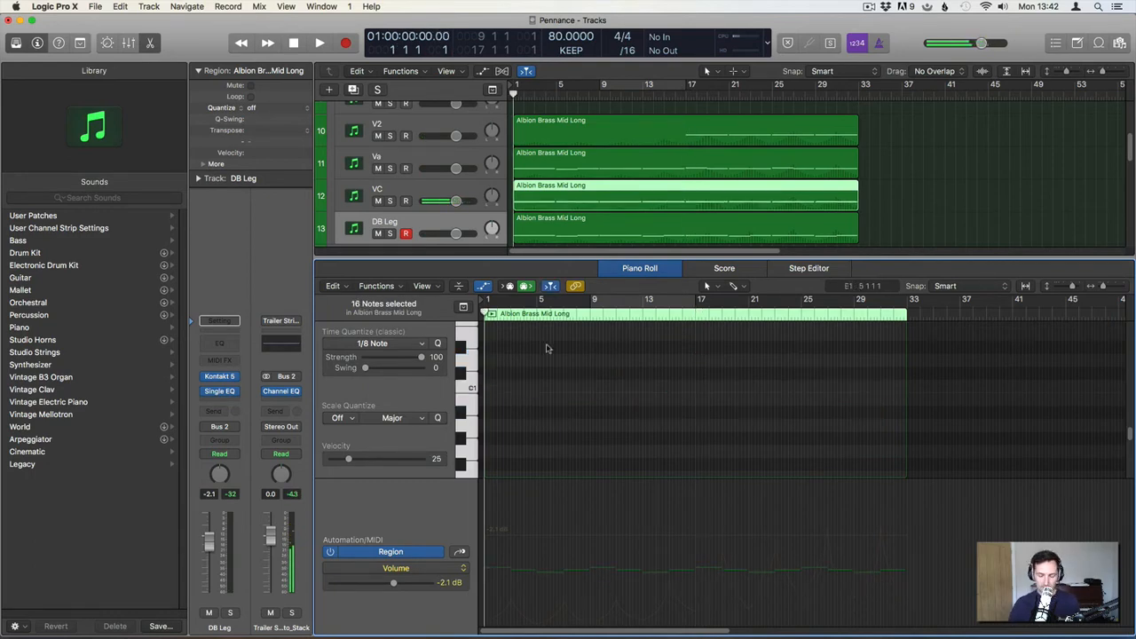
pyautogui.press('p')
pyautogui.moveTo(899, 283); pyautogui.dragTo(577, 113)
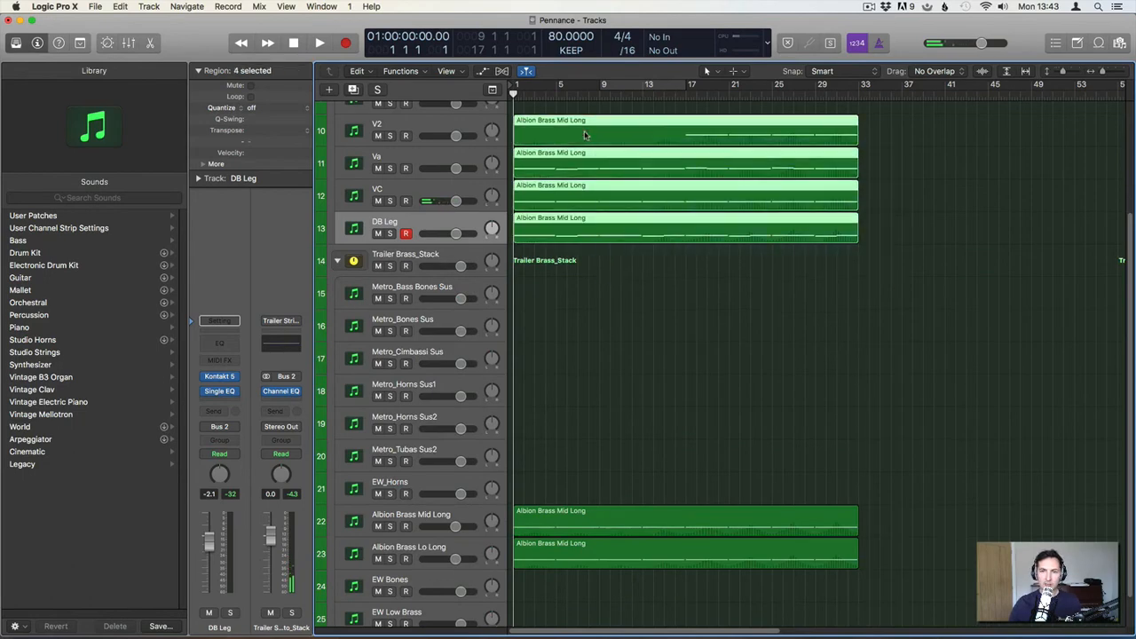
pyautogui.press('p')
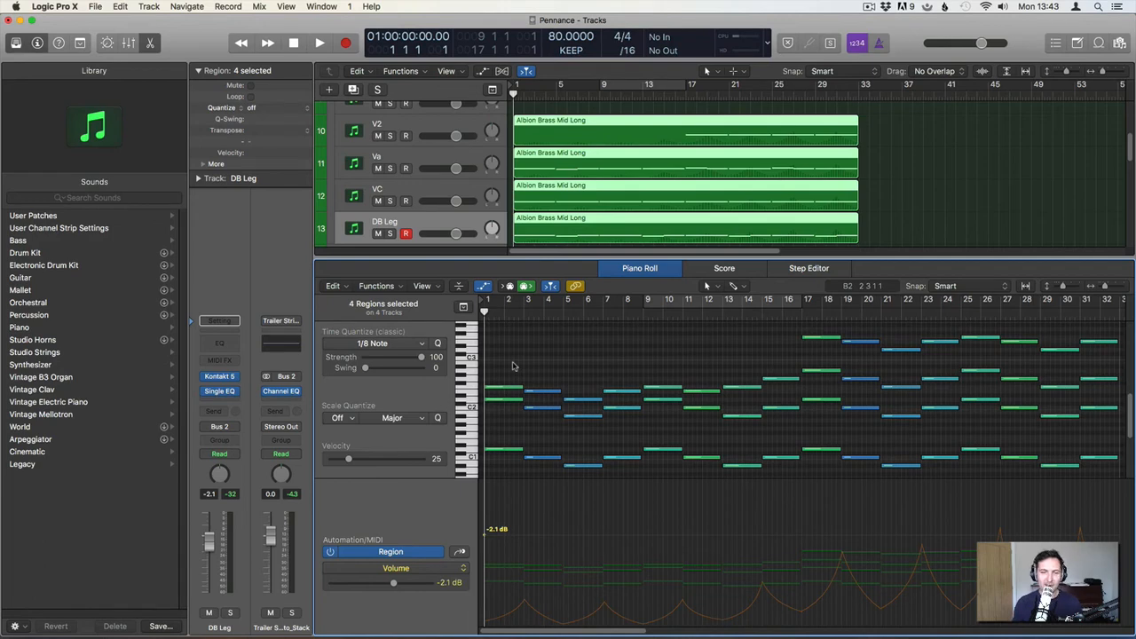
# Play the cue from the start with the note editor hidden, and collapse the Trailer Strings Legato stack.
pyautogui.press('space')
pyautogui.press('e')
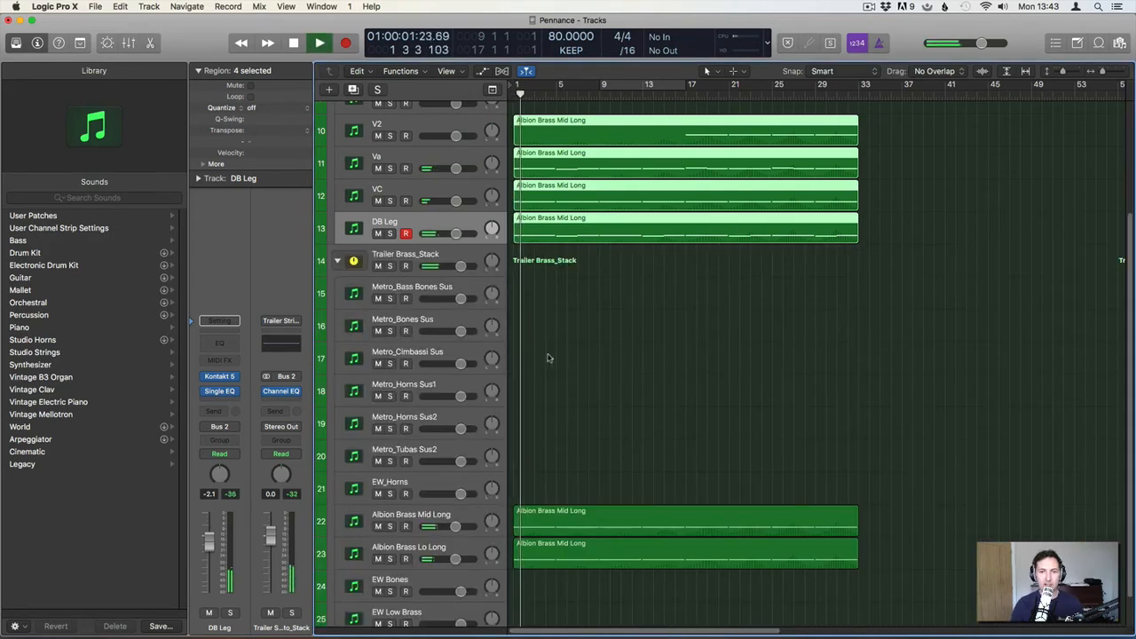
pyautogui.click(548, 357)
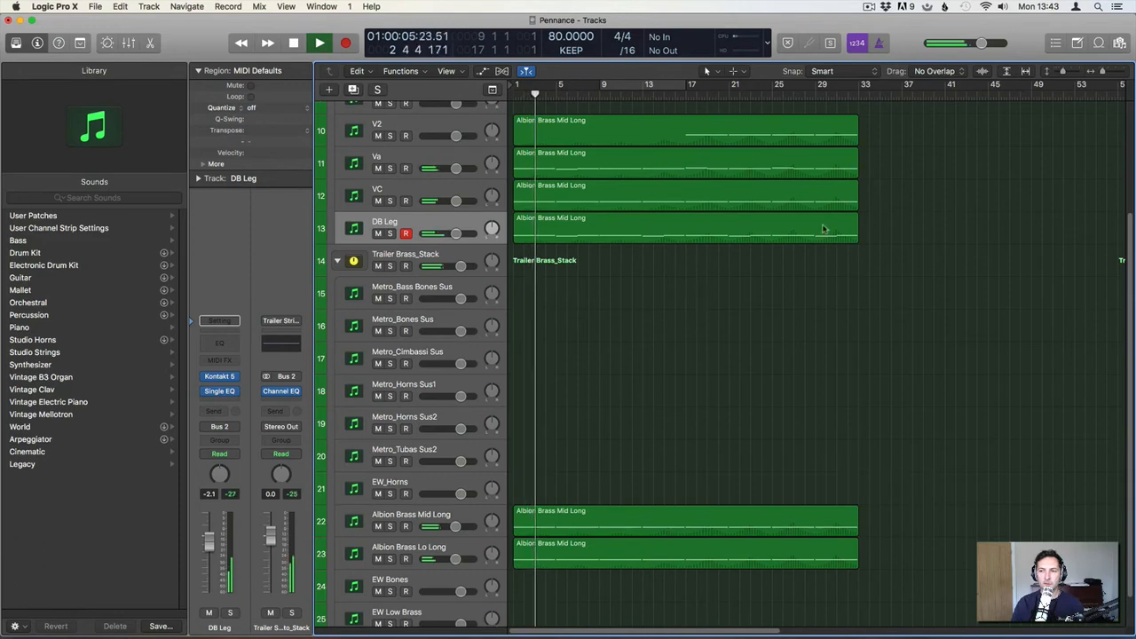
pyautogui.scroll(5, 1116, 146)
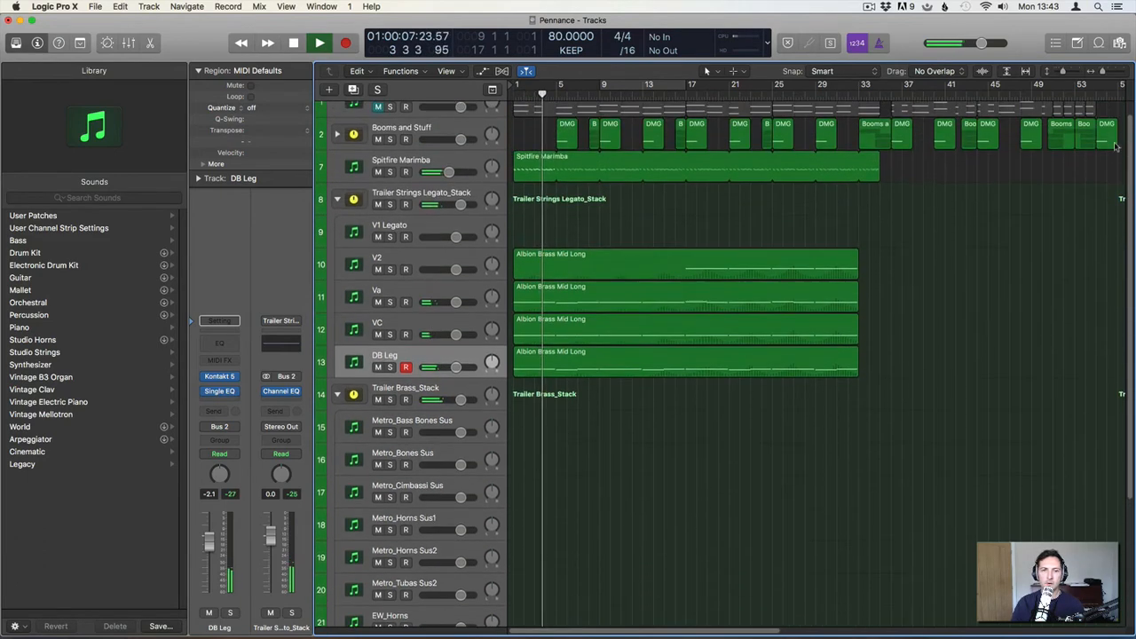
pyautogui.click(336, 199)
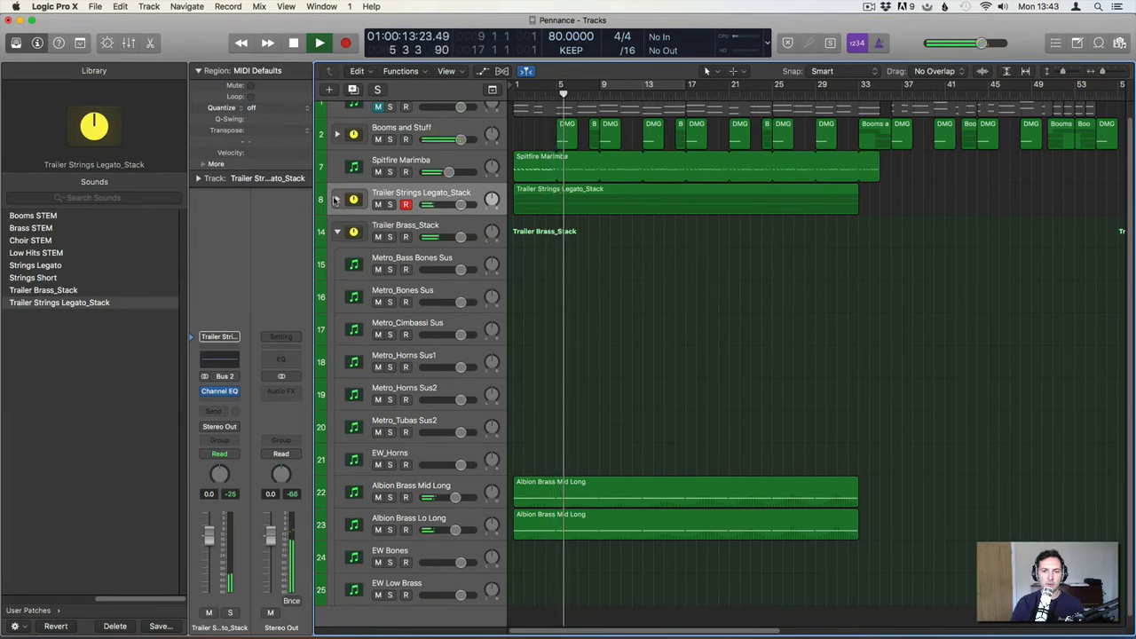
# Set the Spitfire Marimba track's Tremolo phase to 0° and its rate to 1/16, and close the effect window.
pyautogui.click(419, 163)
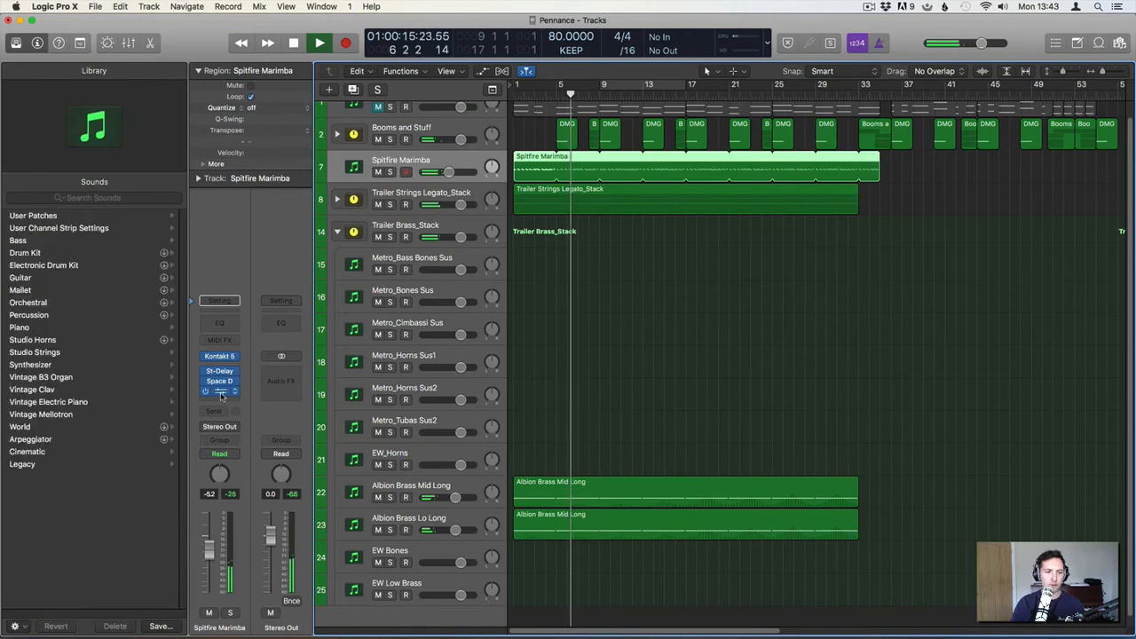
pyautogui.click(220, 391)
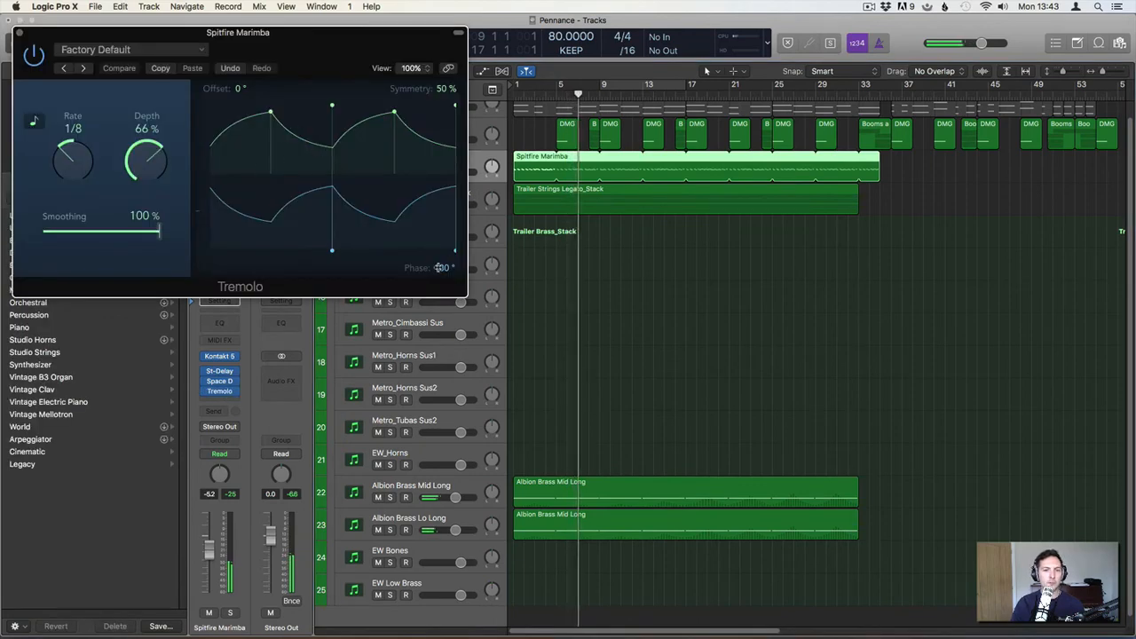
pyautogui.moveTo(441, 267); pyautogui.dragTo(443, 420)
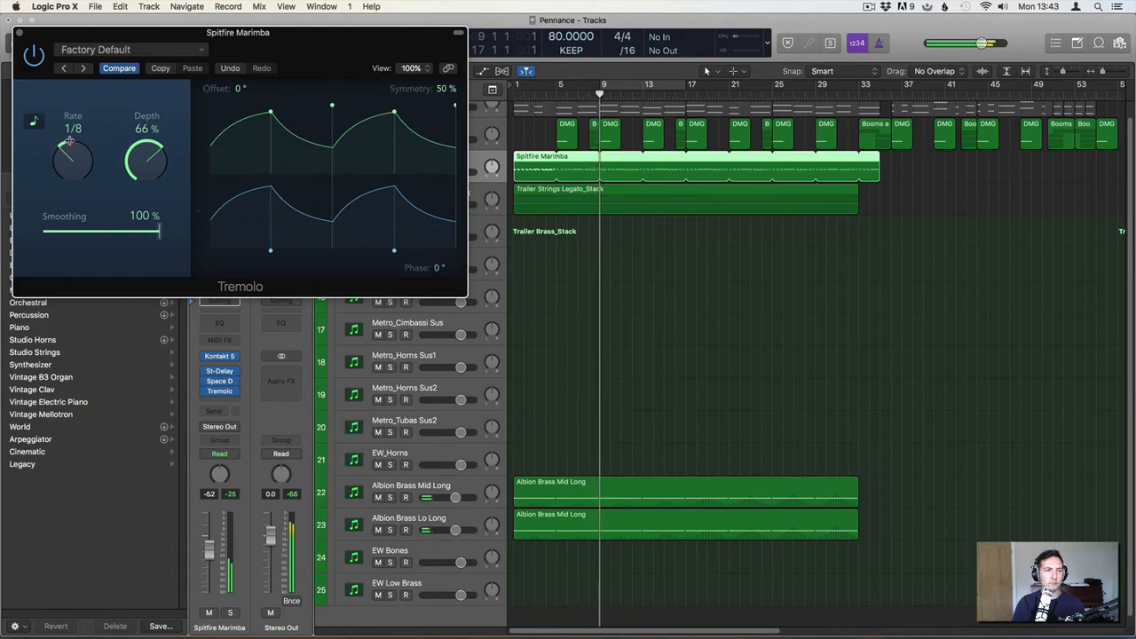
pyautogui.moveTo(69, 139); pyautogui.dragTo(72, 130)
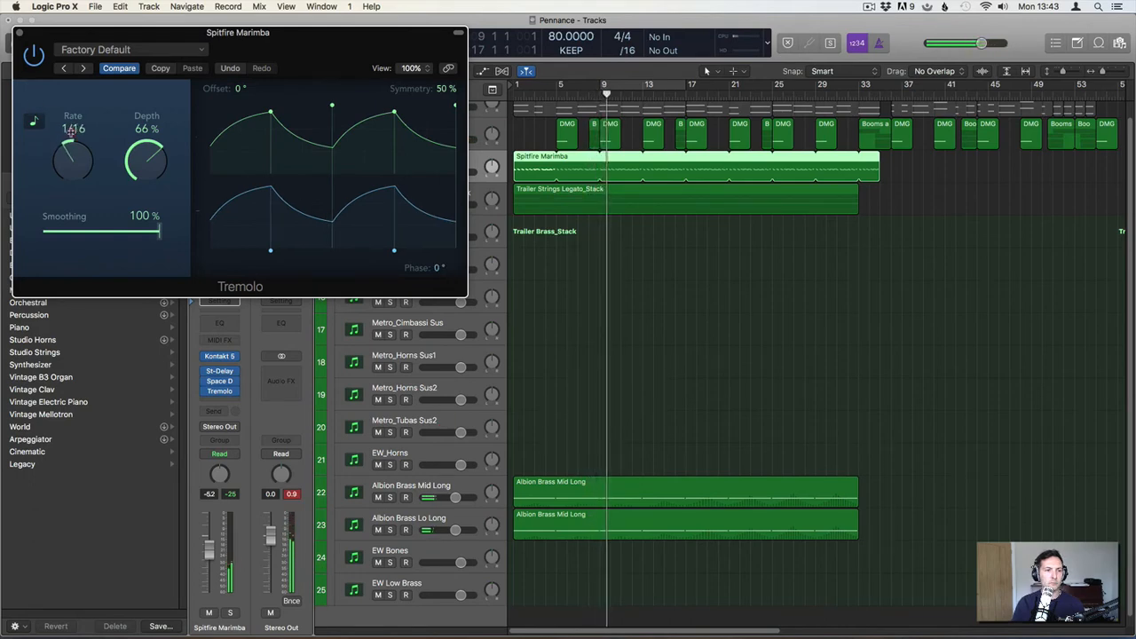
pyautogui.click(18, 33)
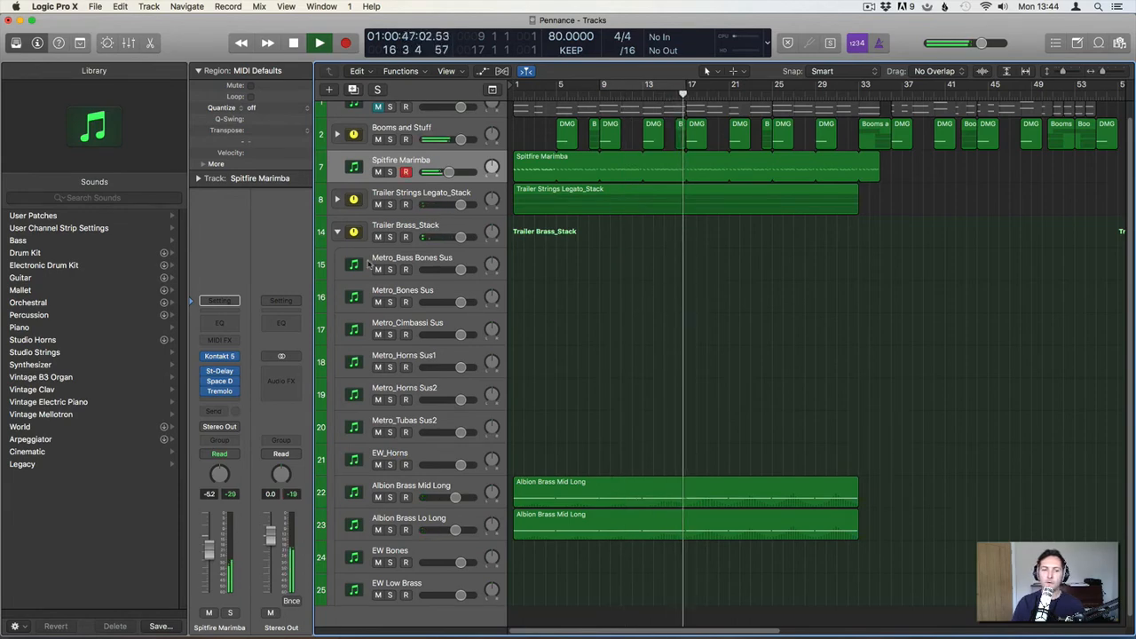
# Expand the Trailer Strings Legato stack to view its tracks during playback, and collapse it again.
pyautogui.moveTo(220, 395)
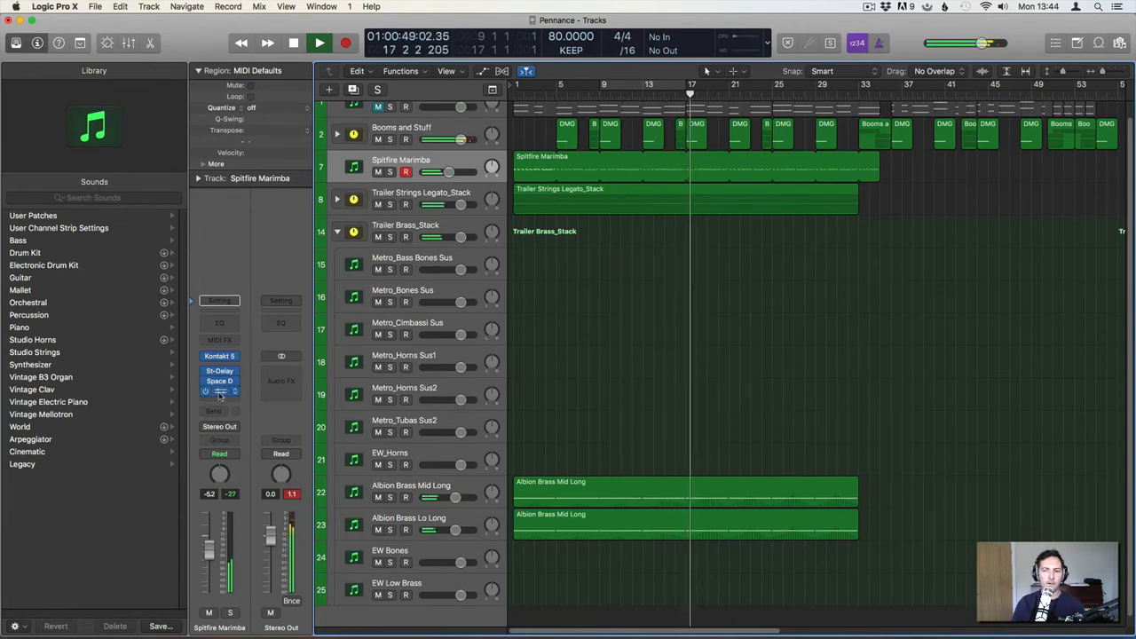
pyautogui.click(336, 200)
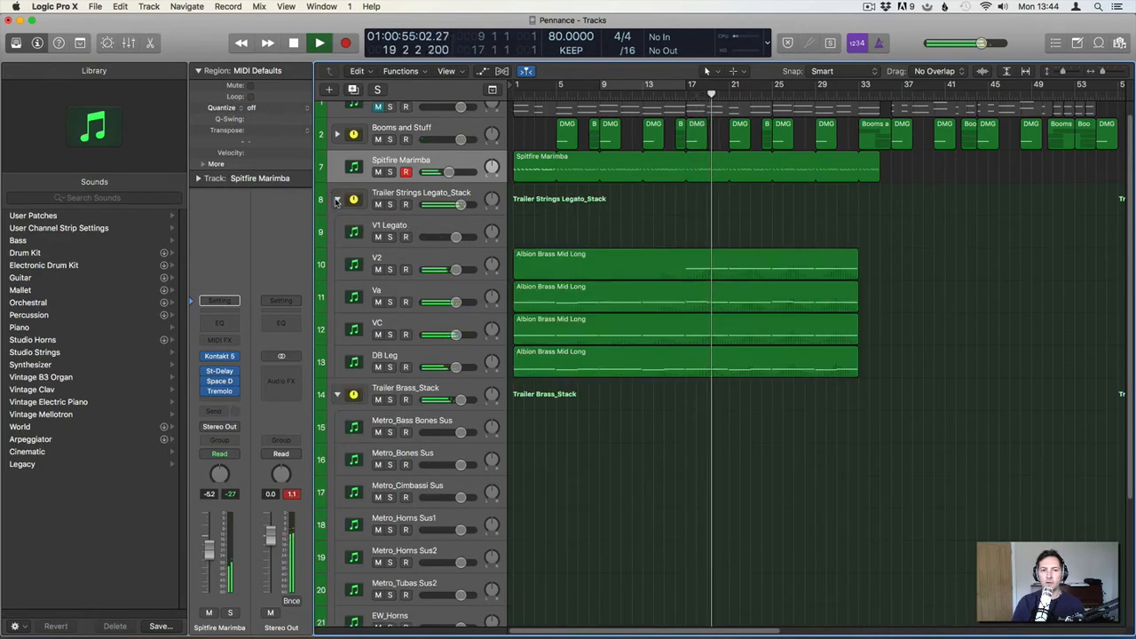
pyautogui.click(337, 199)
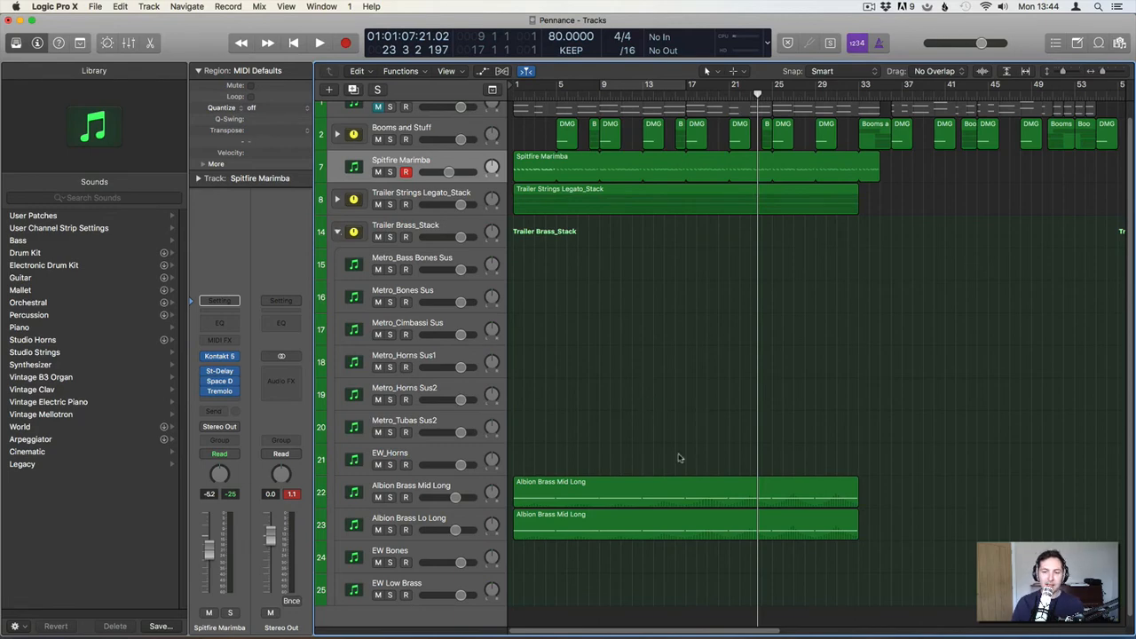
# Select the Albion Brass Mid Long track and open its region in the Piano Roll.
pyautogui.click(429, 522)
pyautogui.click(523, 495)
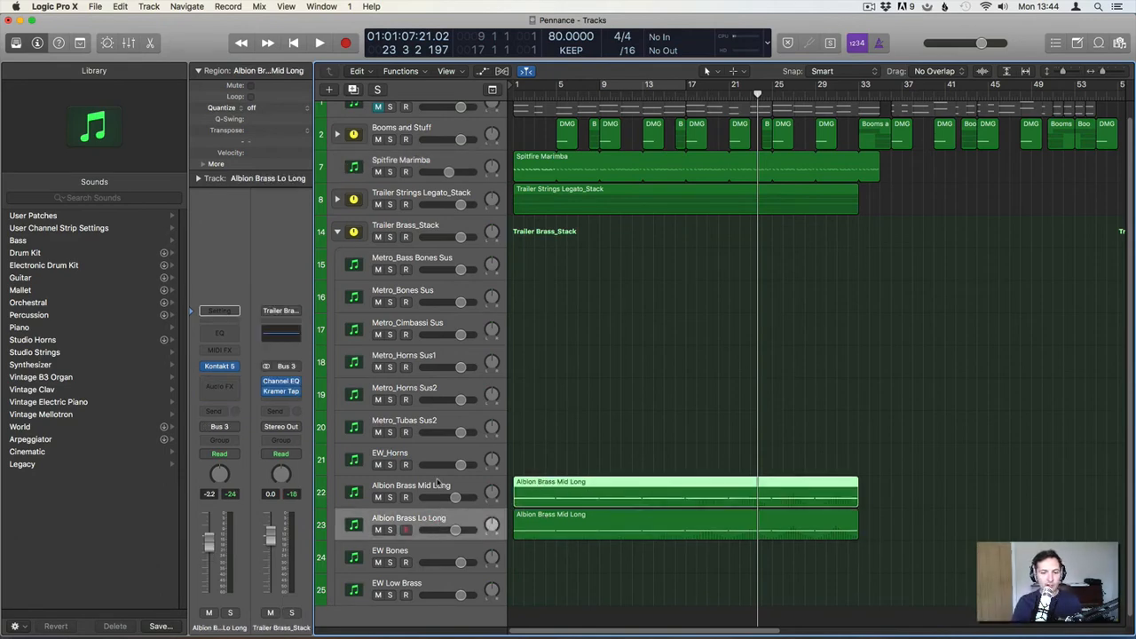
pyautogui.click(563, 459)
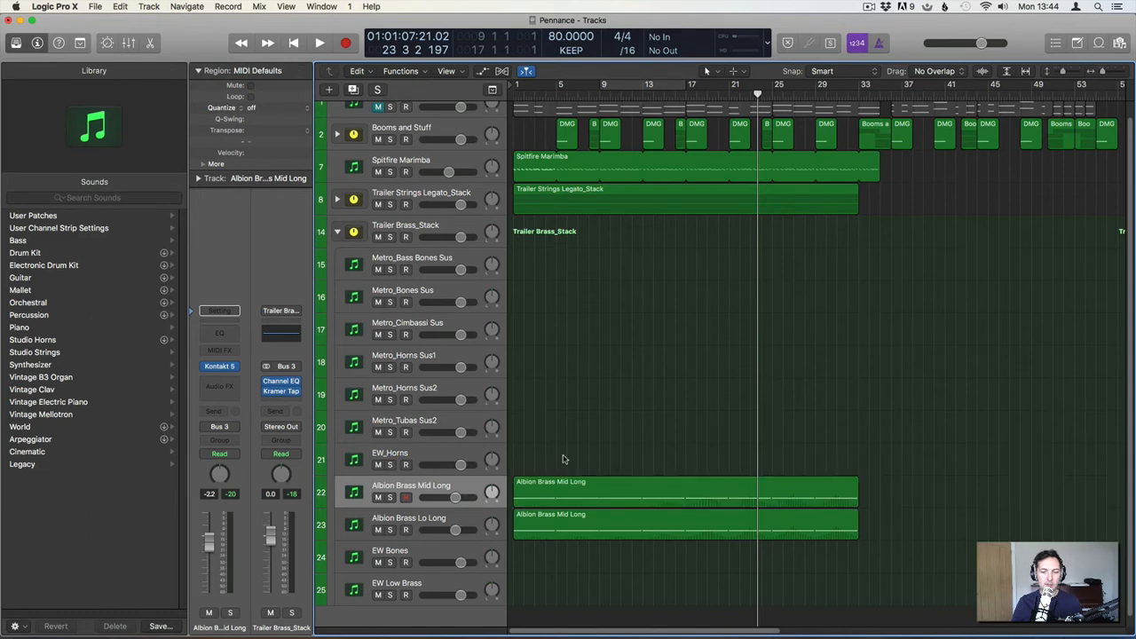
pyautogui.doubleClick(571, 489)
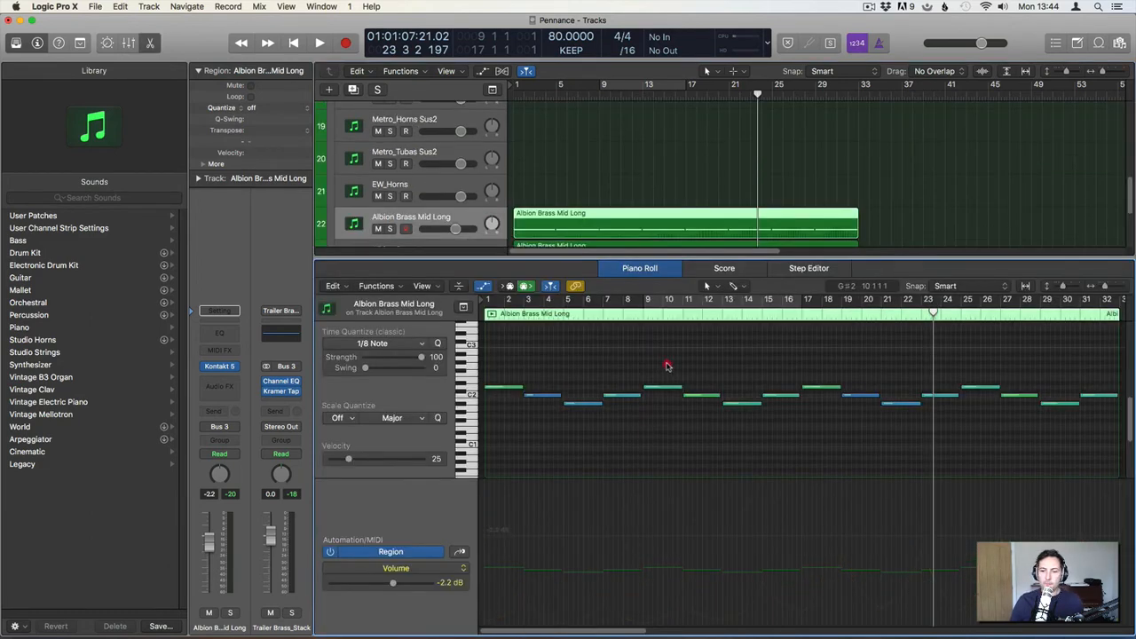
# Try adding a harmony line in bars 1–8 by copying the first four brass notes upward and adjusting the copies' pitches.
pyautogui.moveTo(668, 365); pyautogui.dragTo(824, 433)
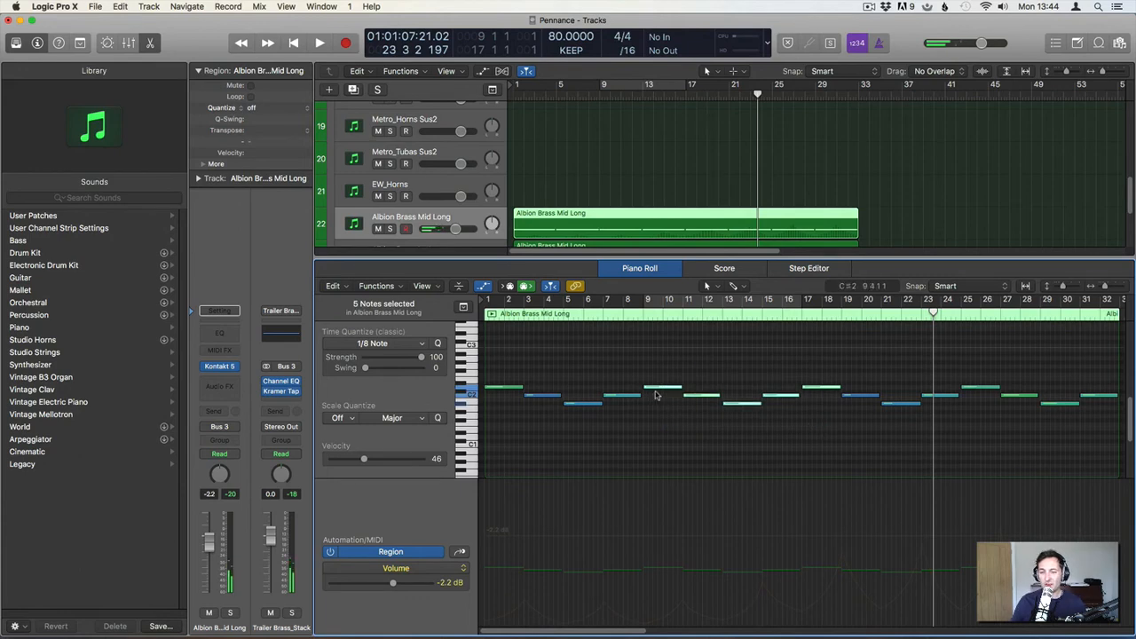
pyautogui.moveTo(654, 391)
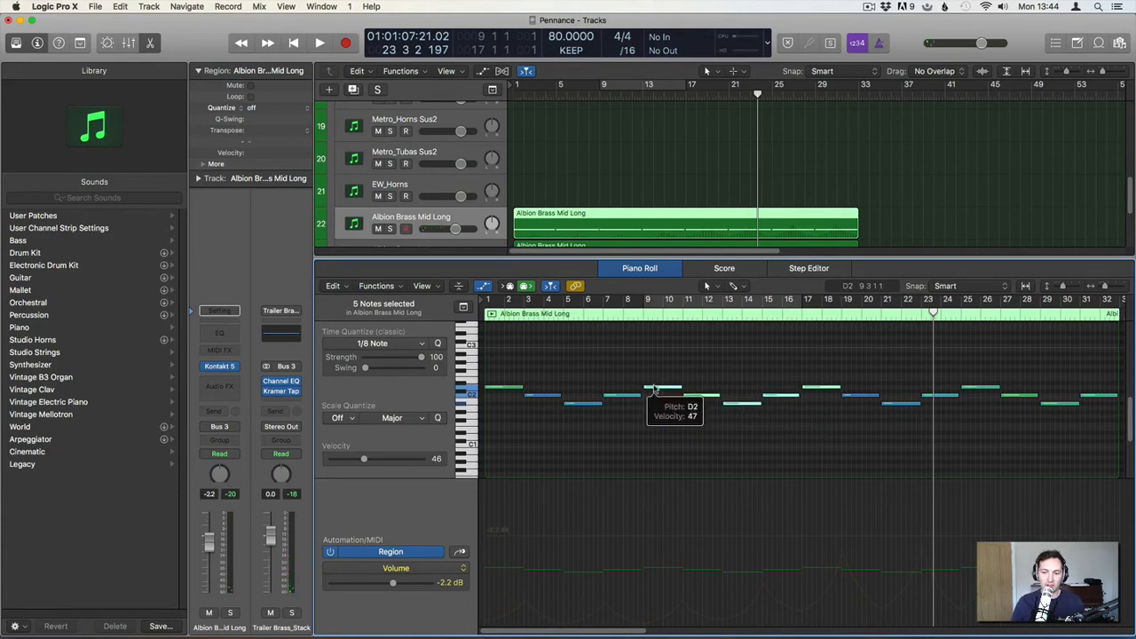
pyautogui.moveTo(491, 376); pyautogui.dragTo(626, 410)
pyautogui.moveTo(497, 390); pyautogui.dragTo(498, 378)
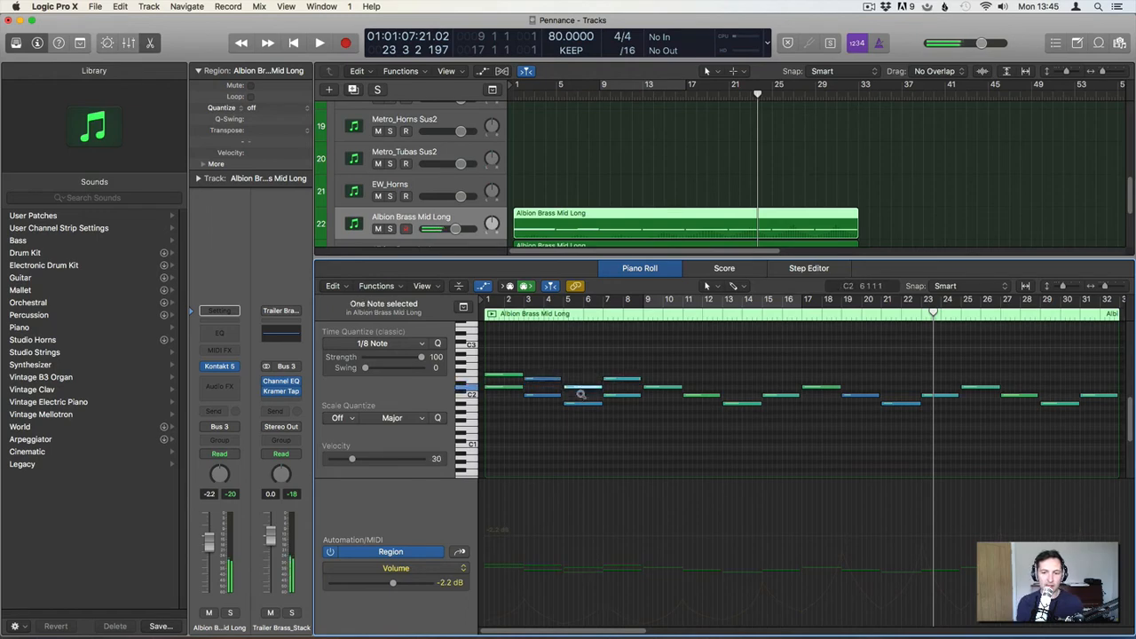
pyautogui.click(570, 381)
# Audition the opening from the start, stop playback, and remove the harmony notes from bars 1–8.
pyautogui.press('Return')
pyautogui.press('space')
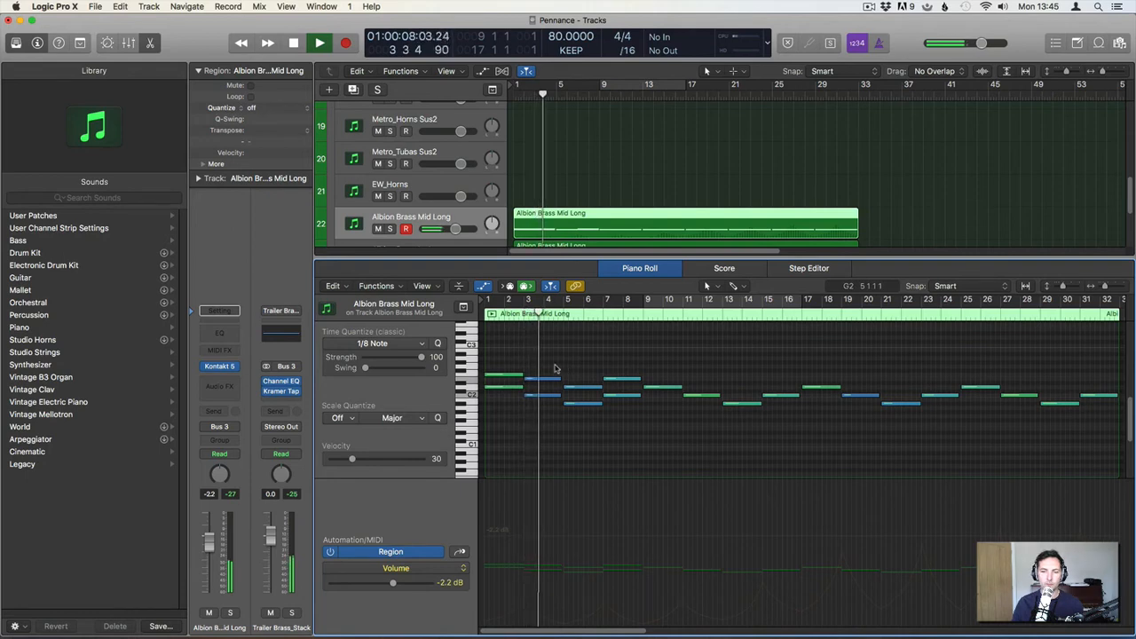
pyautogui.press('space')
pyautogui.moveTo(517, 359); pyautogui.dragTo(538, 384)
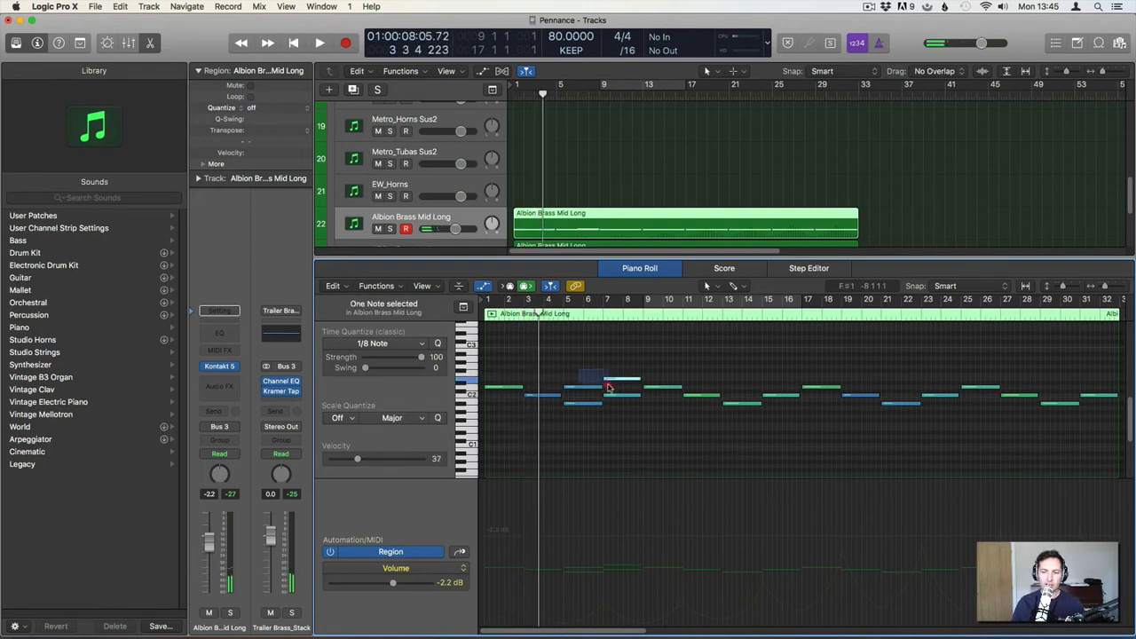
# Copy all Albion Brass Mid Long notes from bar 9 to the end three semitones higher as a harmony line.
pyautogui.moveTo(658, 369); pyautogui.dragTo(1115, 435)
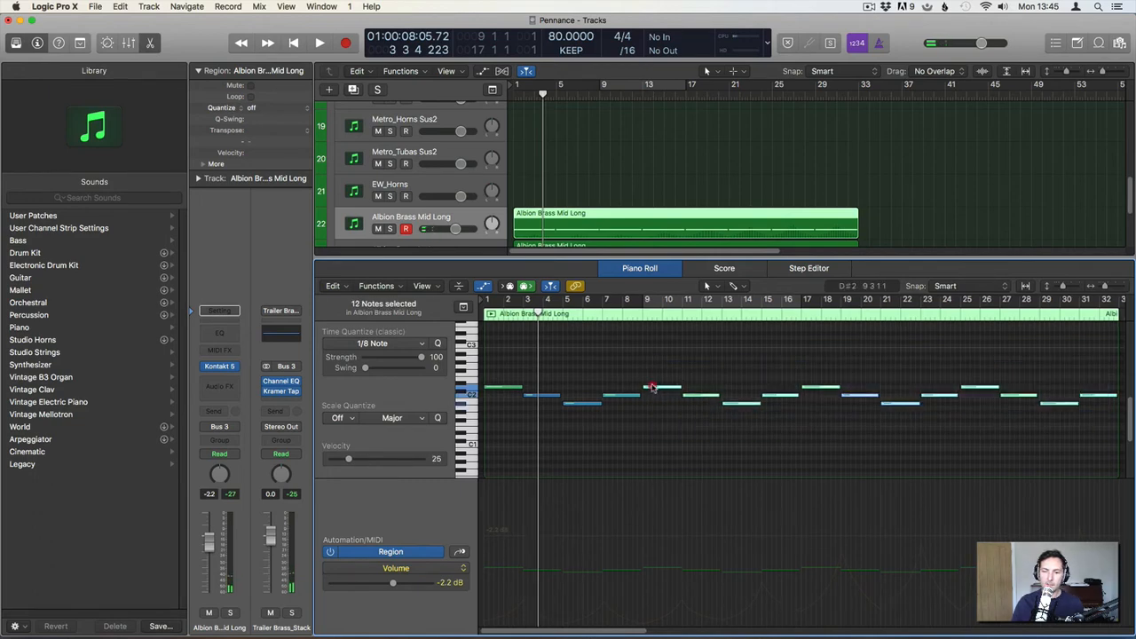
pyautogui.moveTo(652, 388); pyautogui.dragTo(653, 375)
pyautogui.click(706, 375)
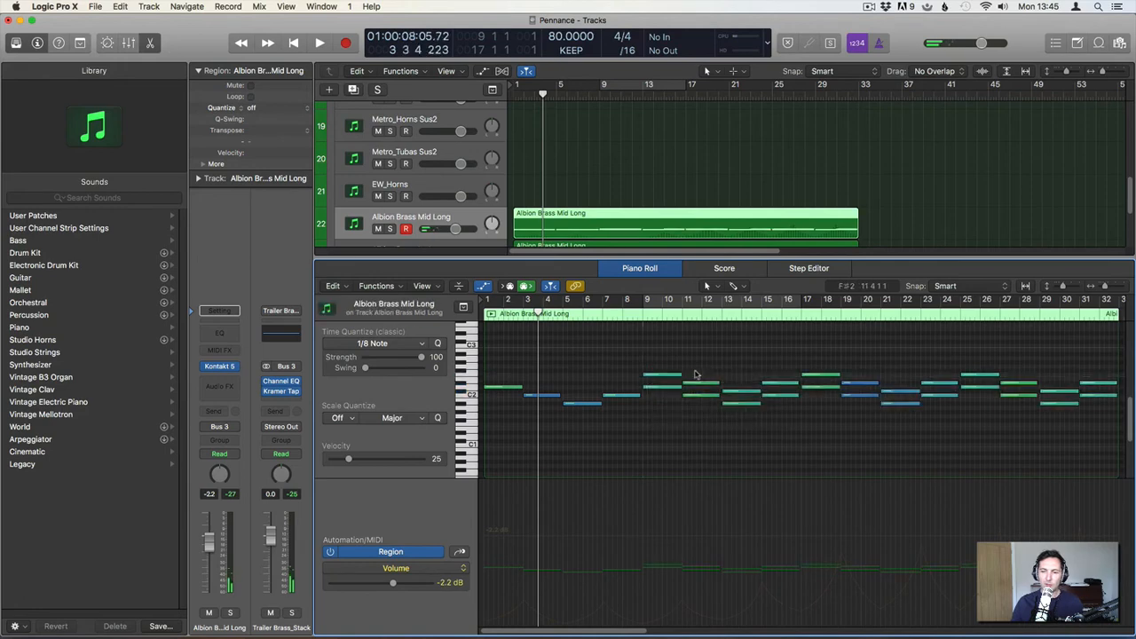
# Raise the harmony notes above the C2 notes and above the lowest notes by one semitone from bar 11 onward.
pyautogui.keyDown('shift'); pyautogui.click(776, 382); pyautogui.keyUp('shift')
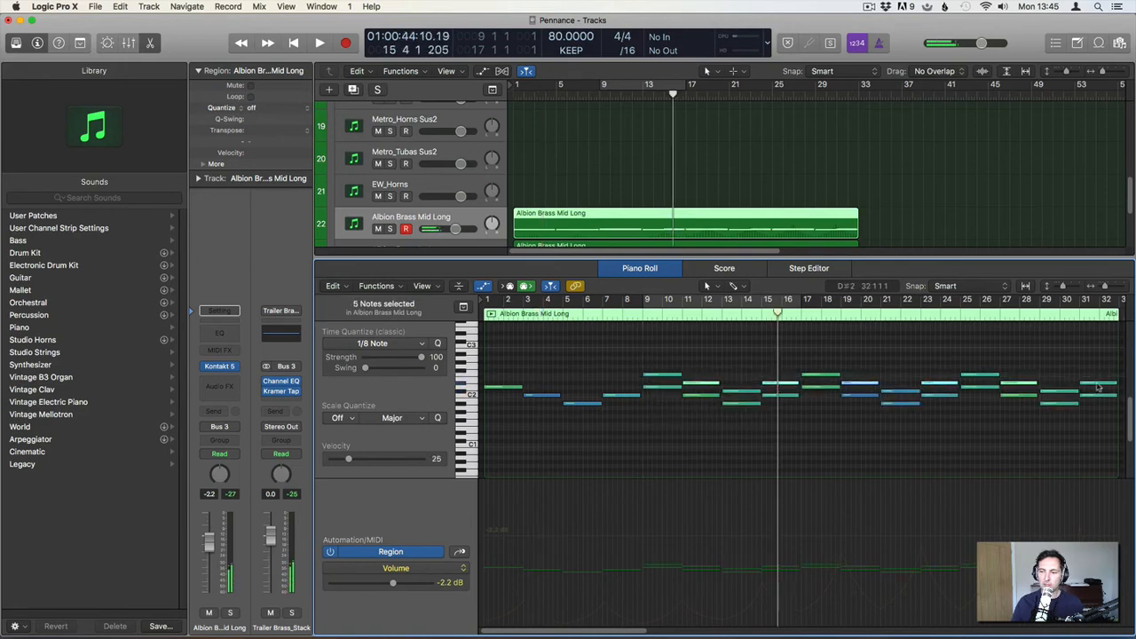
pyautogui.hotkey('alt', 'Down')
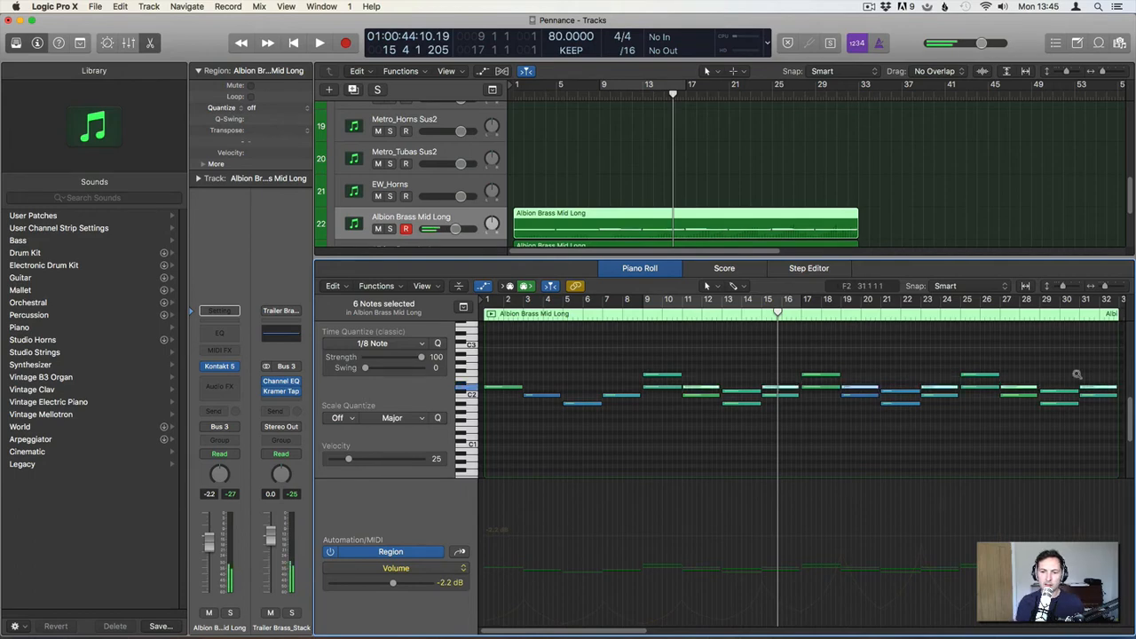
pyautogui.hotkey('alt', 'Up')
pyautogui.hotkey('alt', 'Up')
pyautogui.click(736, 389)
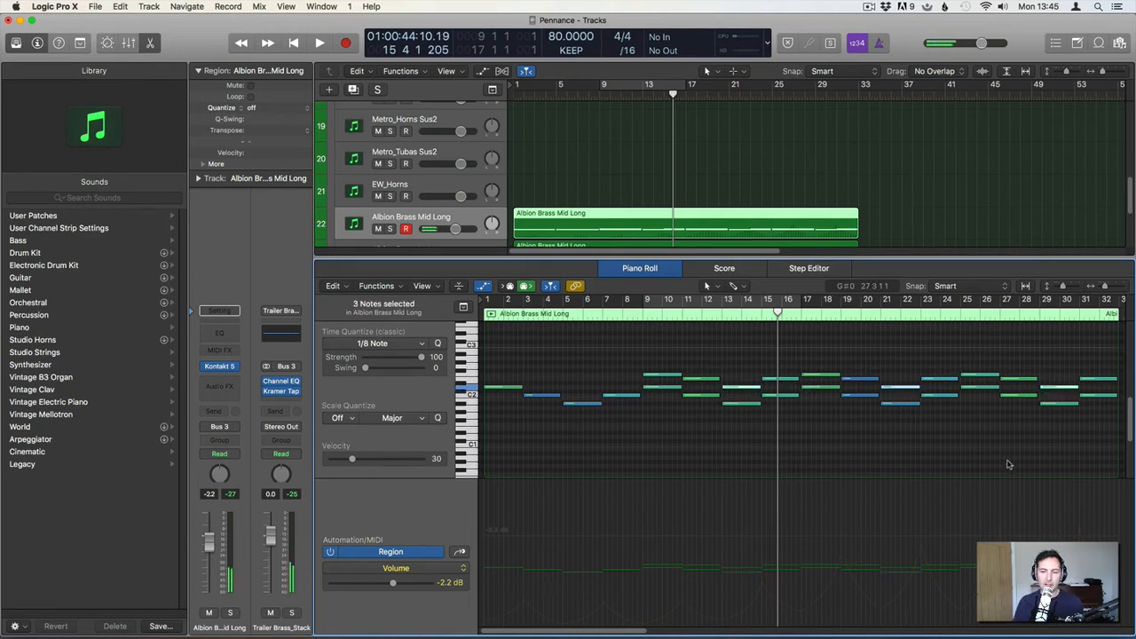
# Play the harmonized brass part from bar 9.
pyautogui.click(635, 316)
pyautogui.press('space')
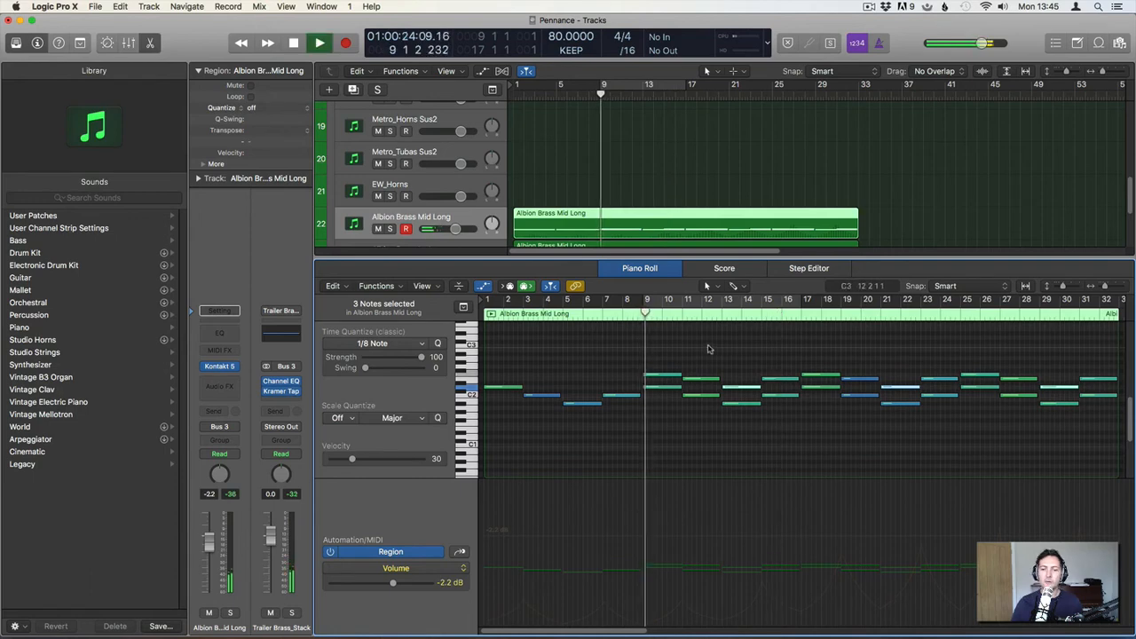
pyautogui.click(722, 352)
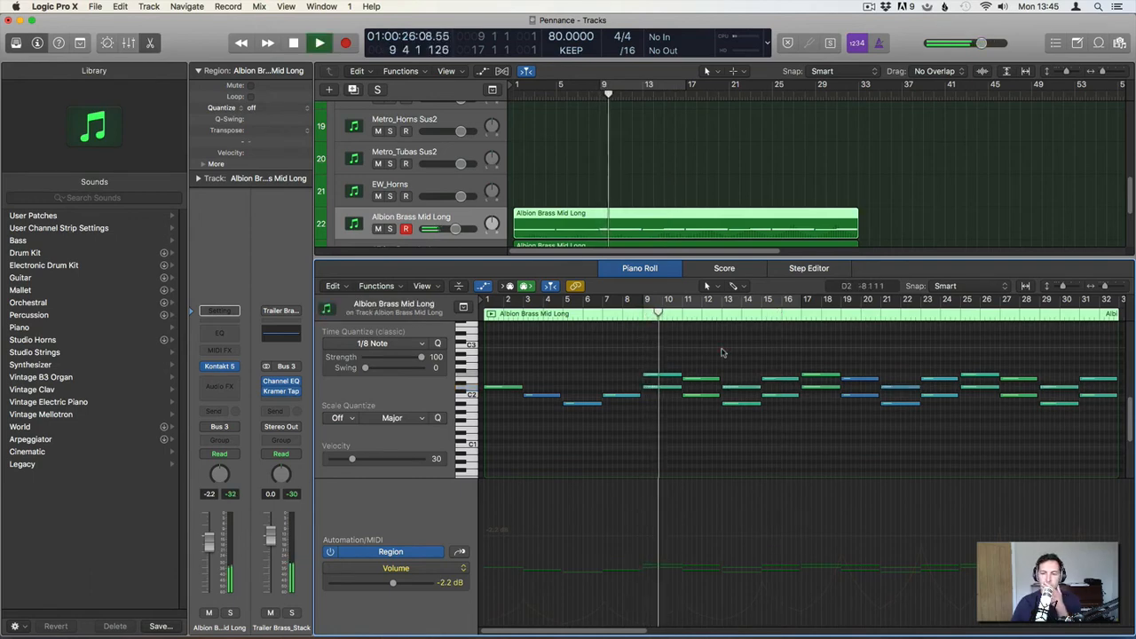
# Copy the eight lowest brass notes from bar 17 to the end up a fifth to form a third harmony voice.
pyautogui.click(827, 375)
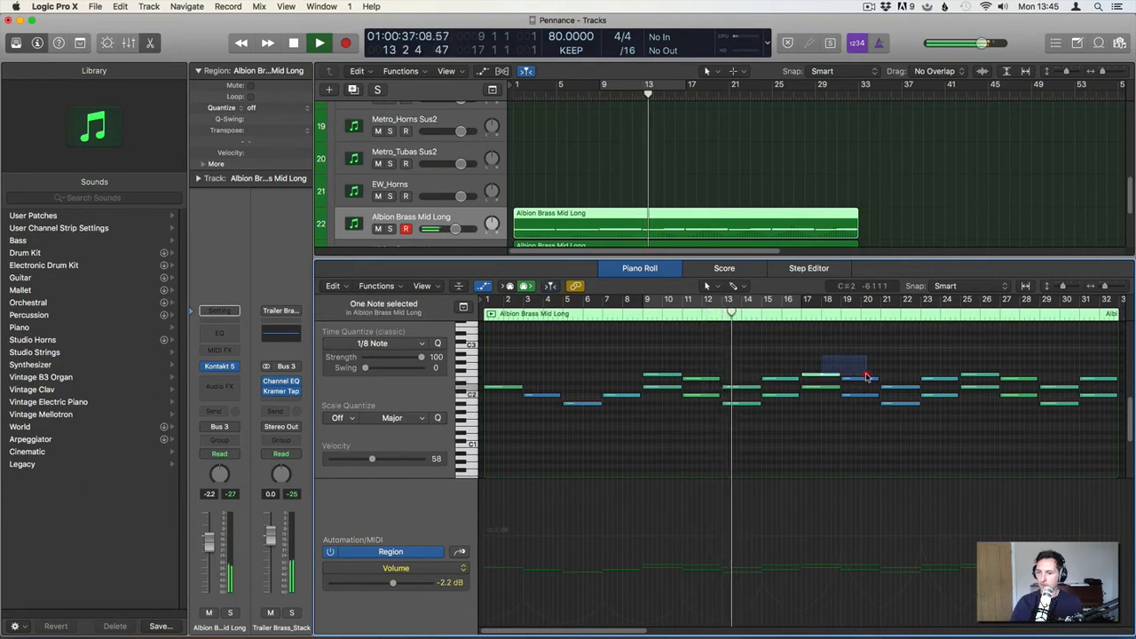
pyautogui.click(818, 386)
pyautogui.keyDown('shift'); pyautogui.click(853, 395); pyautogui.keyUp('shift')
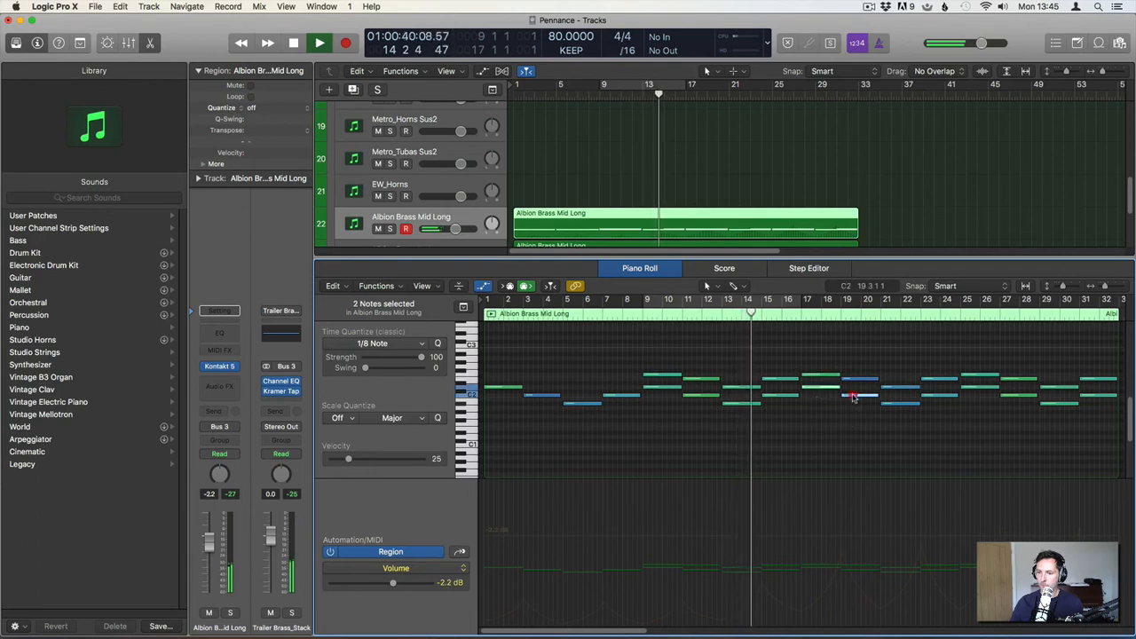
pyautogui.keyDown('shift'); pyautogui.click(899, 404); pyautogui.keyUp('shift')
pyautogui.keyDown('shift'); pyautogui.click(937, 395); pyautogui.keyUp('shift')
pyautogui.keyDown('shift'); pyautogui.click(976, 387); pyautogui.keyUp('shift')
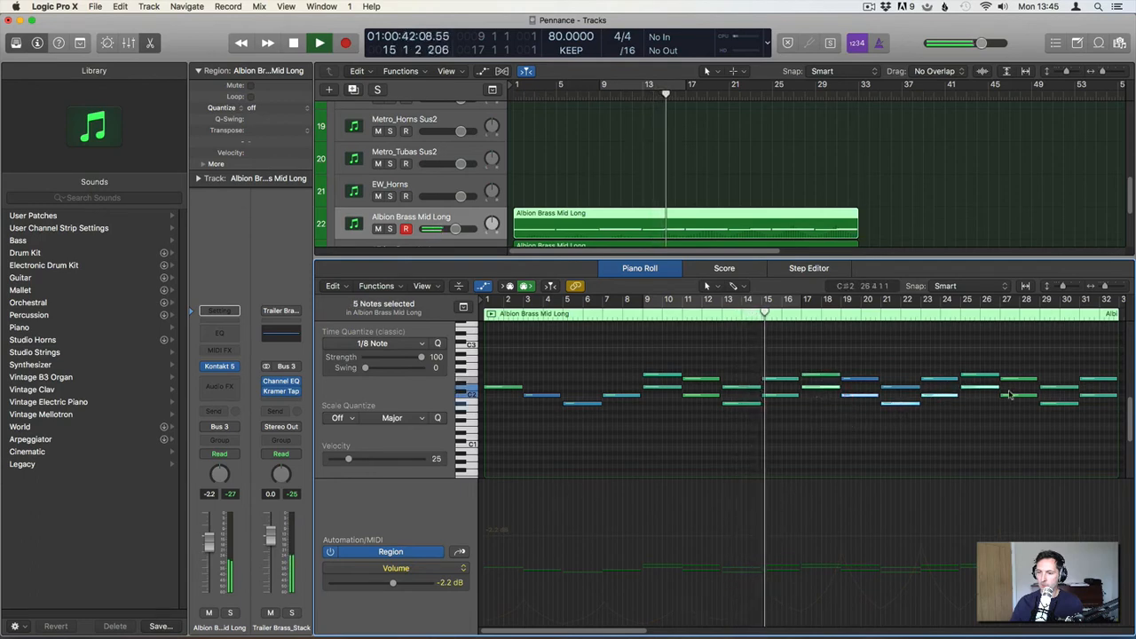
pyautogui.keyDown('shift'); pyautogui.click(1016, 396); pyautogui.keyUp('shift')
pyautogui.keyDown('shift'); pyautogui.click(1062, 404); pyautogui.keyUp('shift')
pyautogui.keyDown('shift'); pyautogui.click(1095, 395); pyautogui.keyUp('shift')
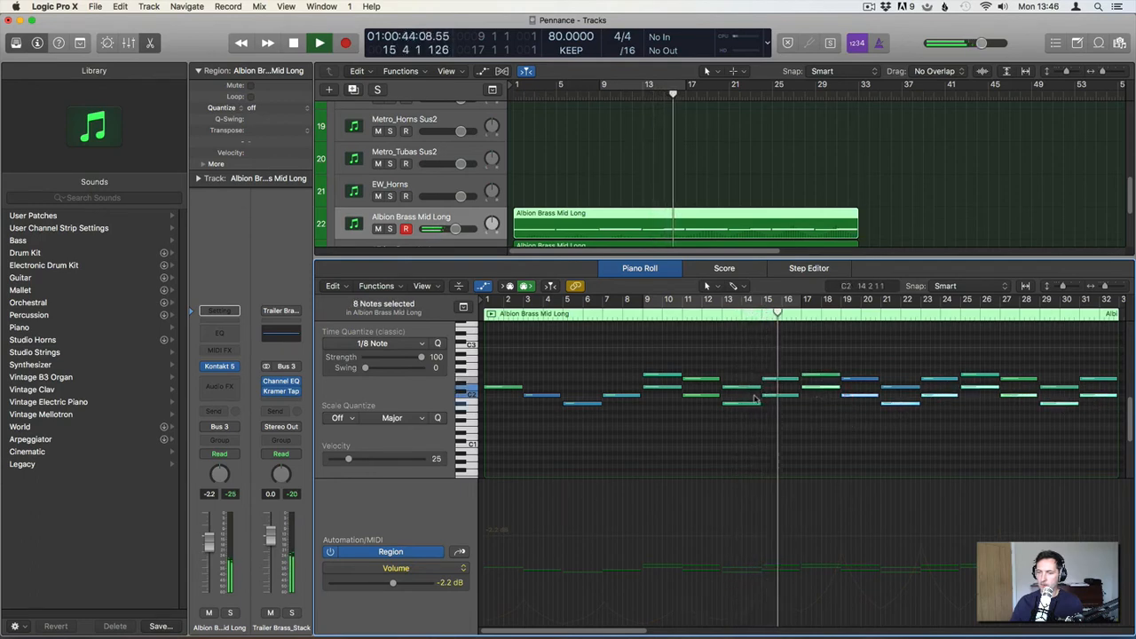
pyautogui.moveTo(815, 381); pyautogui.dragTo(818, 353)
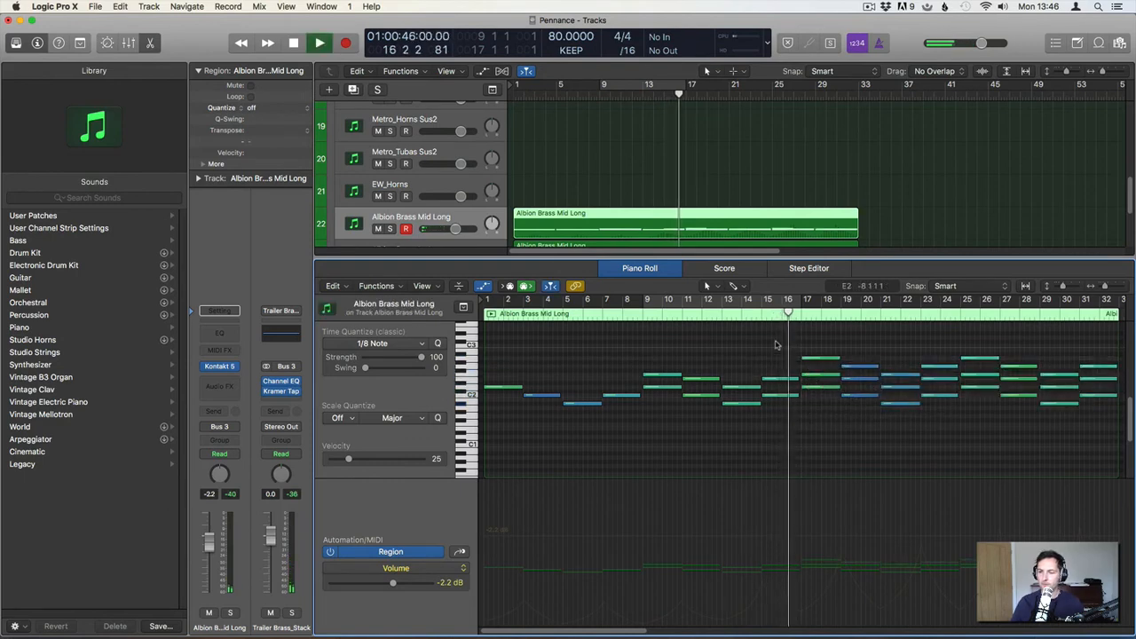
# Listen through the three-part brass harmony, stop playback, and close the note editor.
pyautogui.click(780, 423)
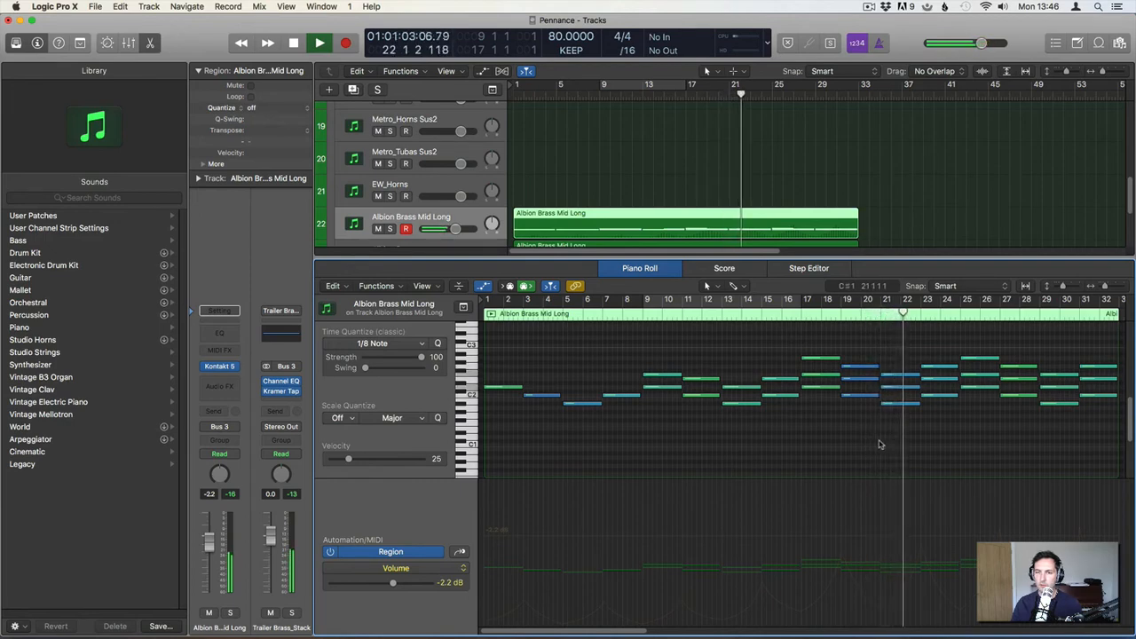
pyautogui.press('space')
pyautogui.click(905, 220)
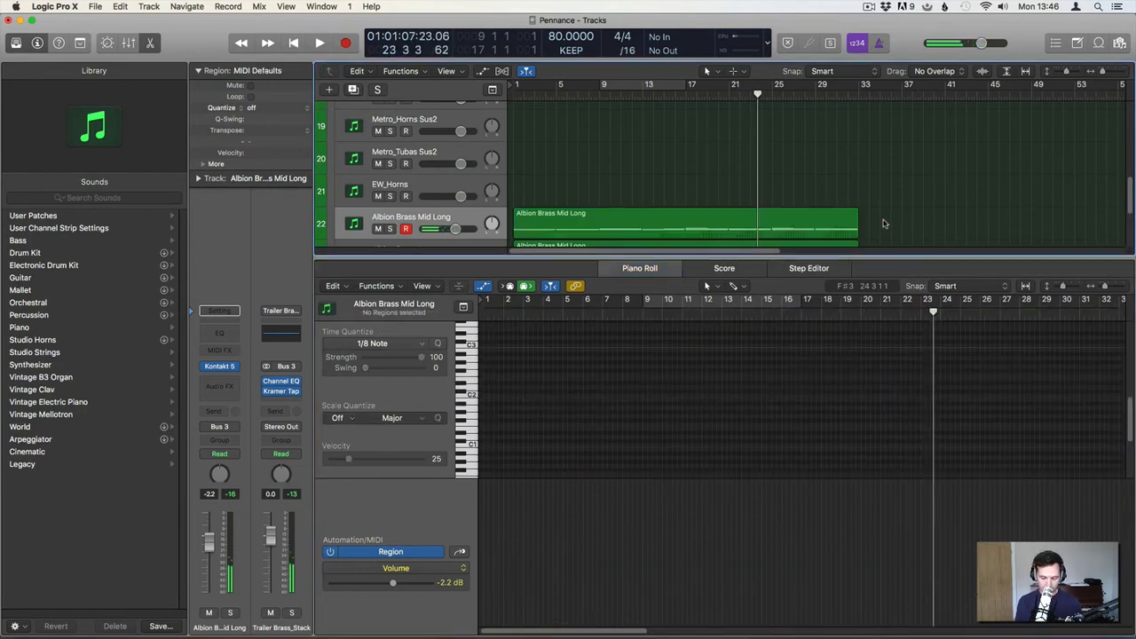
pyautogui.press('e')
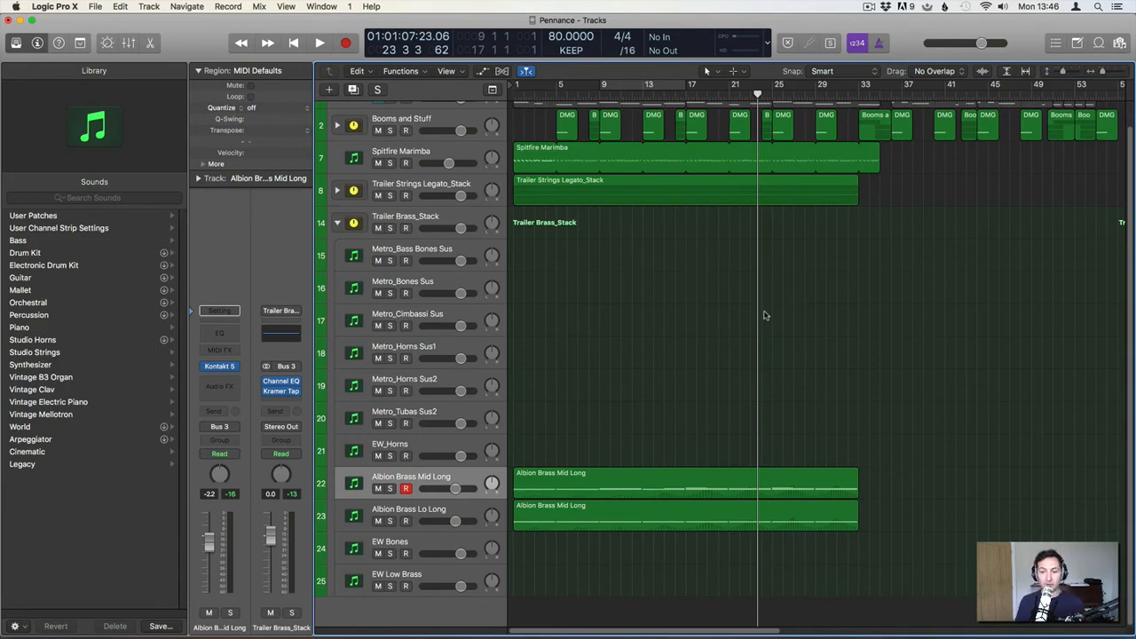
# Set the playhead to bar 9, copy the Albion Brass Lo Long track's region onto Metro_Horns Sus1, and open the copy in the Piano Roll.
pyautogui.click(599, 92)
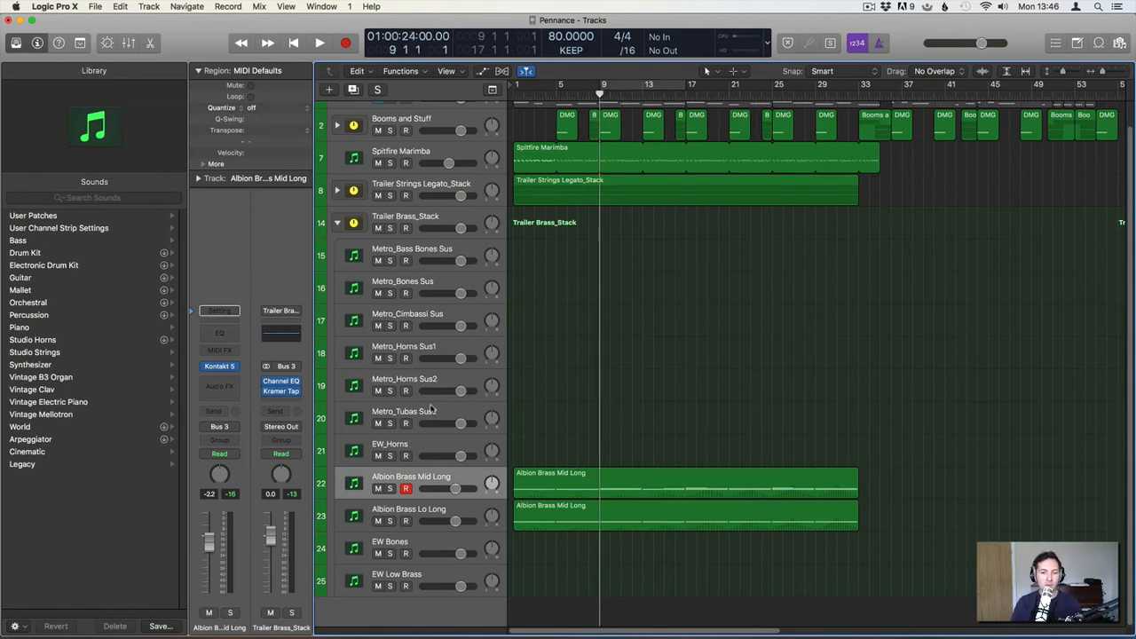
pyautogui.click(433, 346)
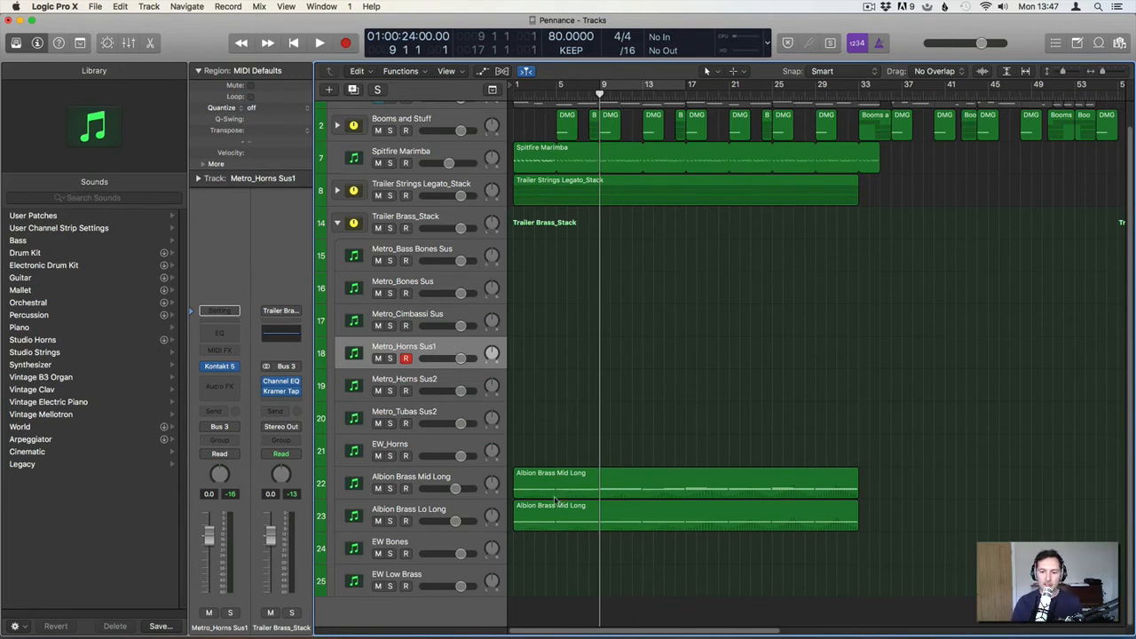
pyautogui.moveTo(551, 525); pyautogui.dragTo(543, 359)
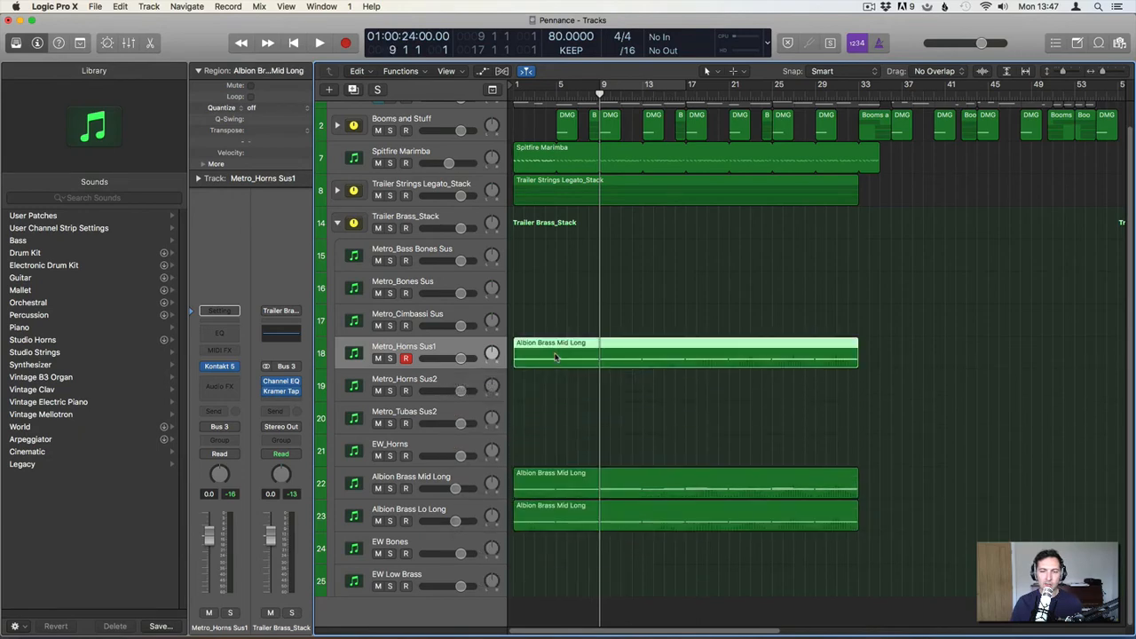
pyautogui.doubleClick(543, 355)
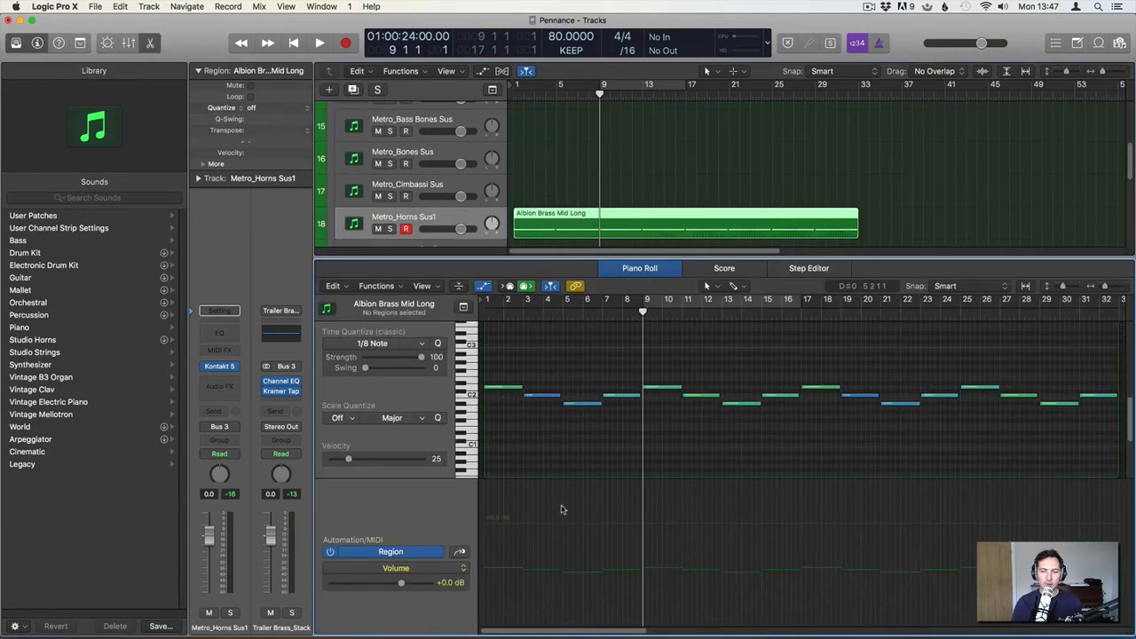
# Transpose all notes of the Metro_Horns Sus1 region down one octave.
pyautogui.click(500, 388)
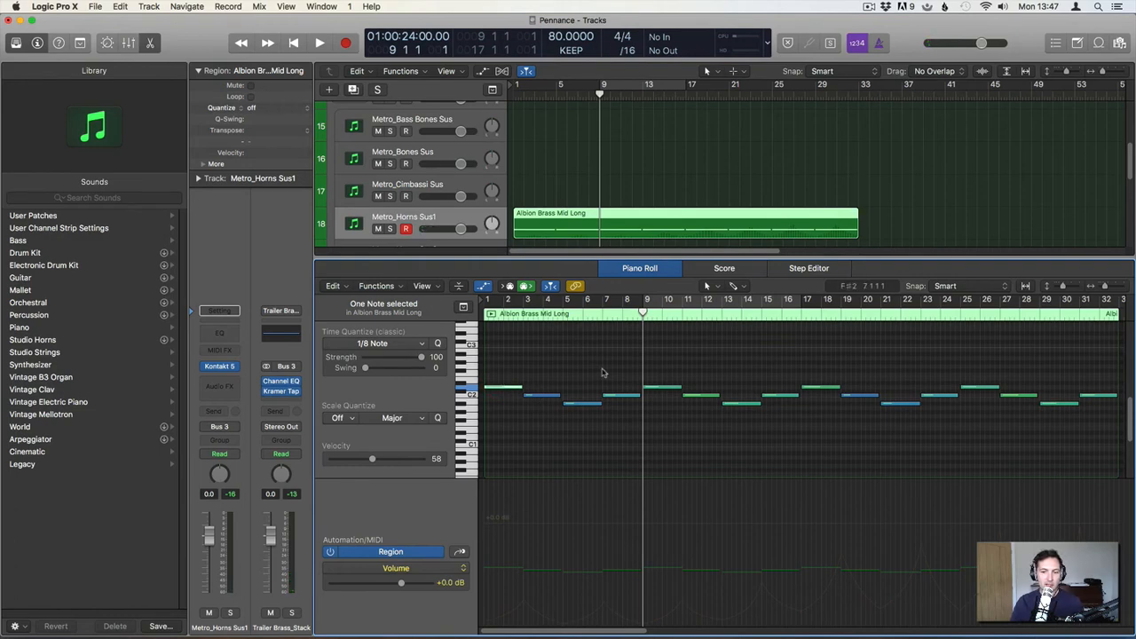
pyautogui.click(509, 387)
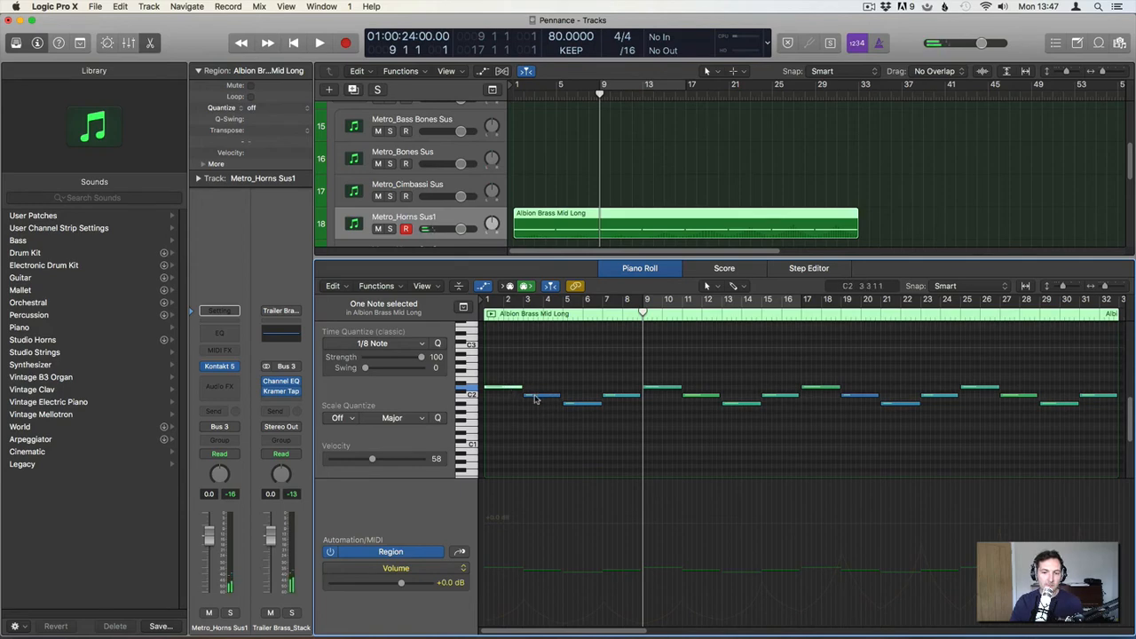
pyautogui.click(475, 395)
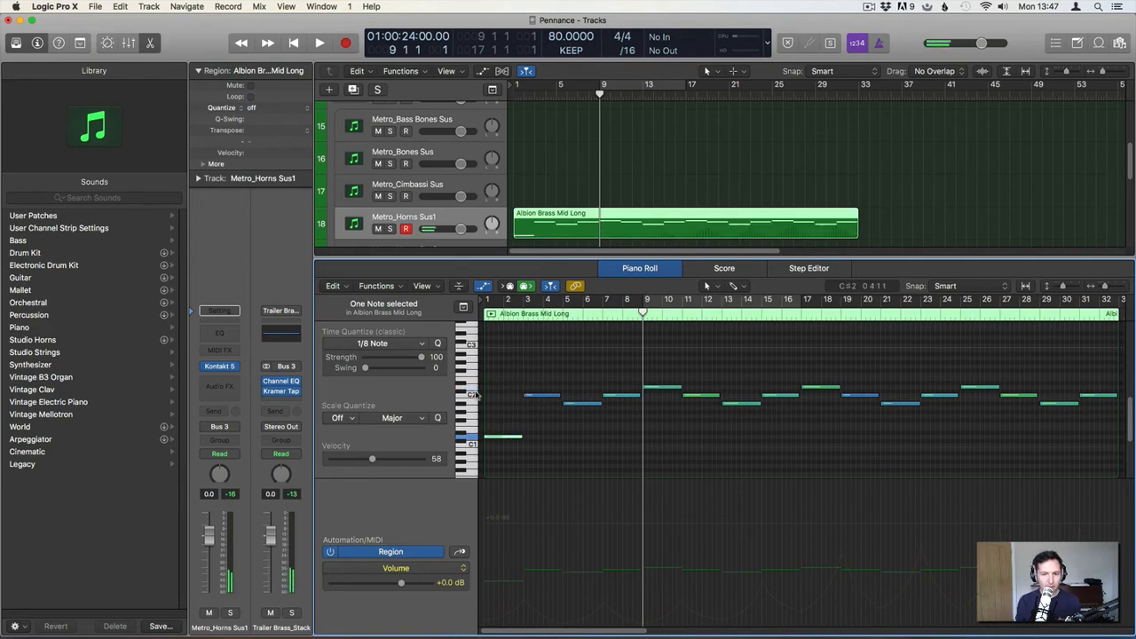
pyautogui.press('super+a')
pyautogui.hotkey('alt', 'shift', 'Down')
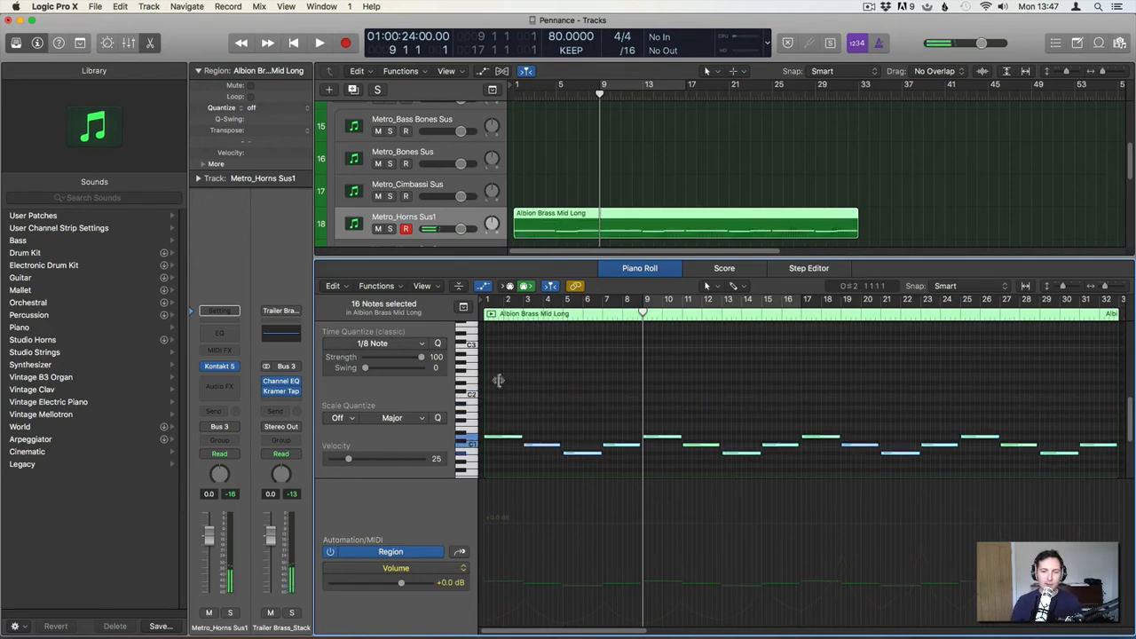
# Delete the first four notes in bars 1–8 of the Metro_Horns Sus1 region.
pyautogui.click(549, 414)
pyautogui.click(540, 445)
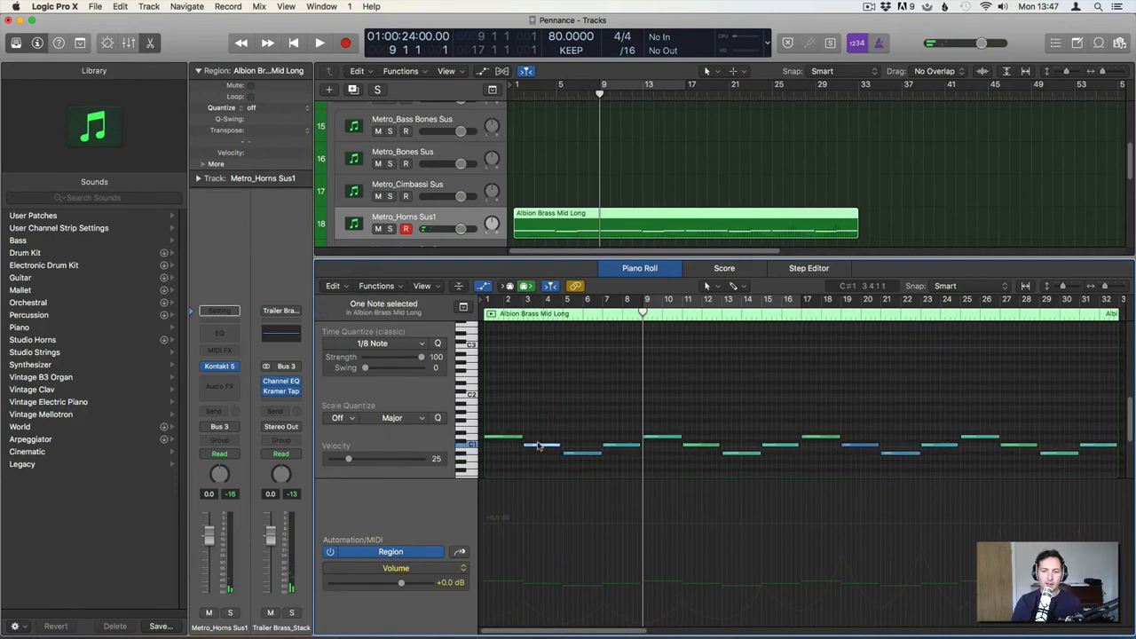
pyautogui.moveTo(505, 410); pyautogui.dragTo(633, 464)
pyautogui.press('Delete')
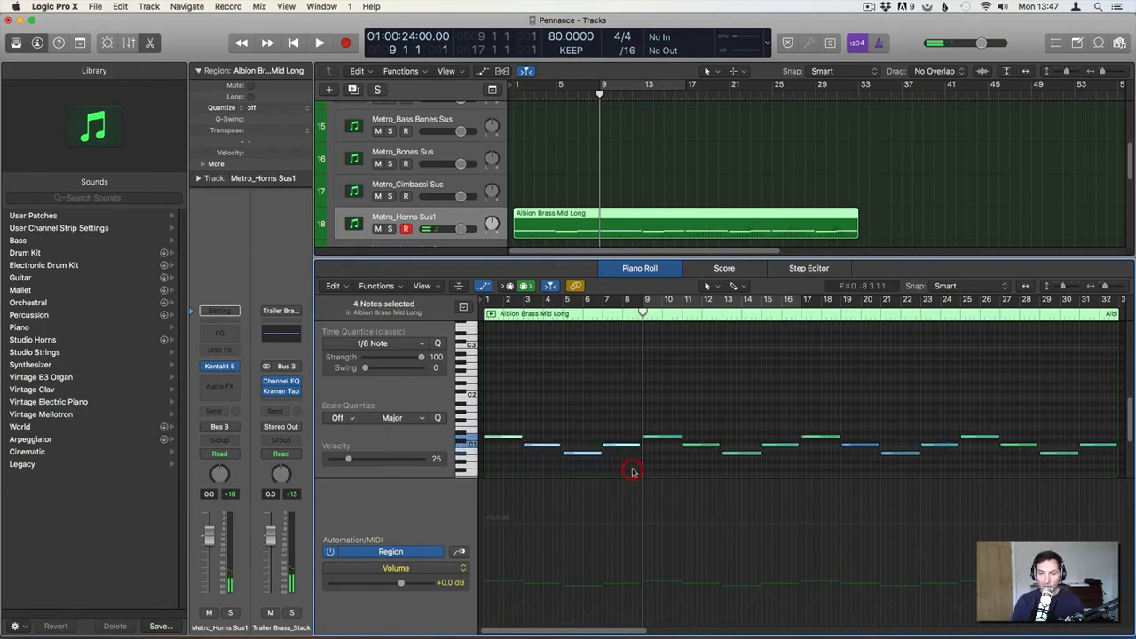
# Raise the Metro_Horns Sus1 notes at bars 11, 13, 15 and 17 to E1, F1, G1 and A1.
pyautogui.moveTo(694, 446); pyautogui.dragTo(694, 430)
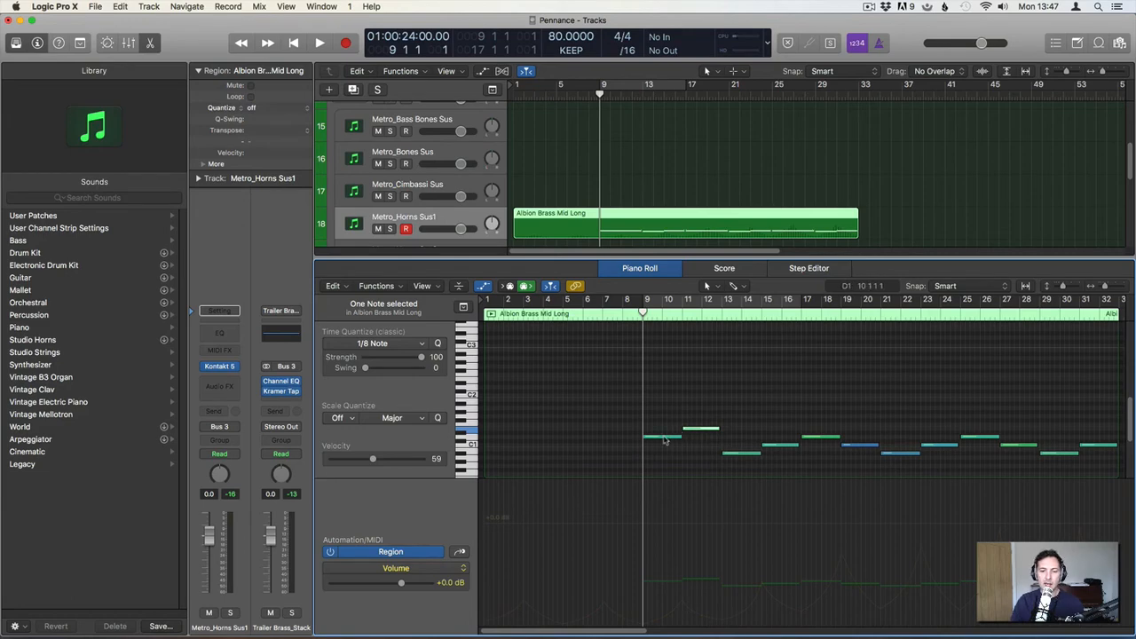
pyautogui.click(665, 438)
pyautogui.click(691, 429)
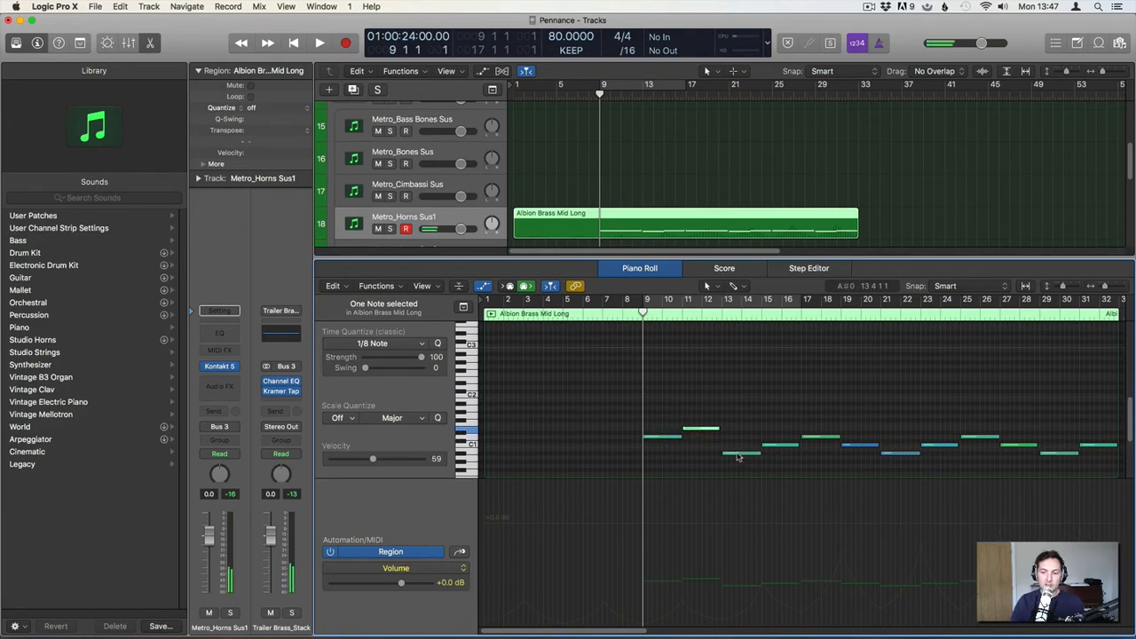
pyautogui.moveTo(736, 456); pyautogui.dragTo(817, 408)
# Raise the notes at bars 19, 21 and 23 to A#1, C2 and D2 to continue the ascending horn line.
pyautogui.click(860, 446)
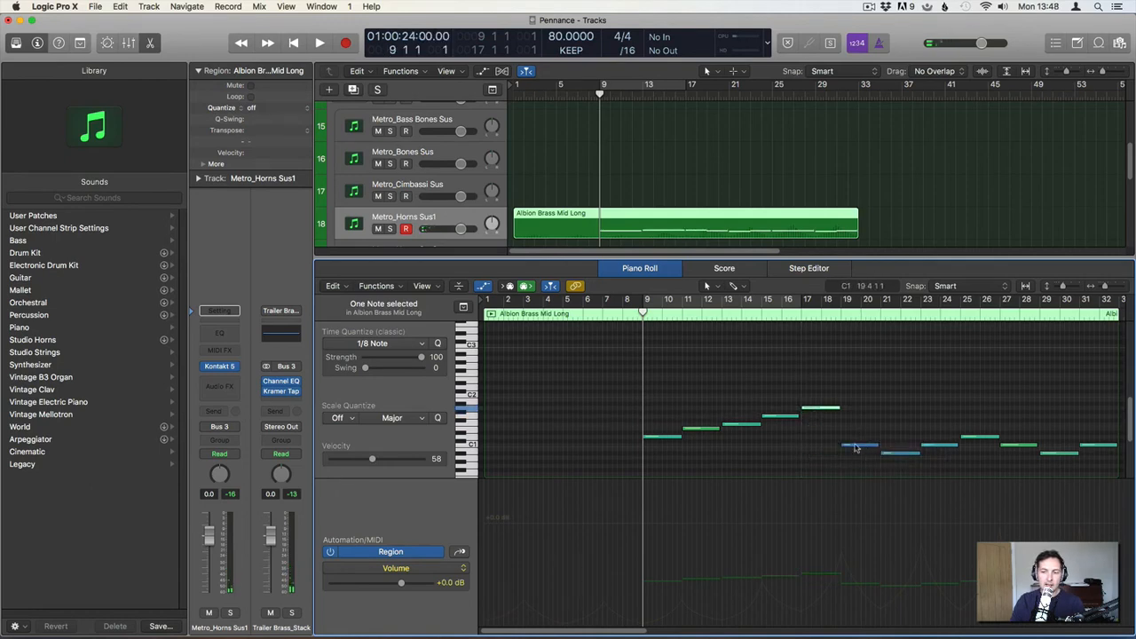
pyautogui.moveTo(855, 447); pyautogui.dragTo(856, 406)
pyautogui.click(855, 405)
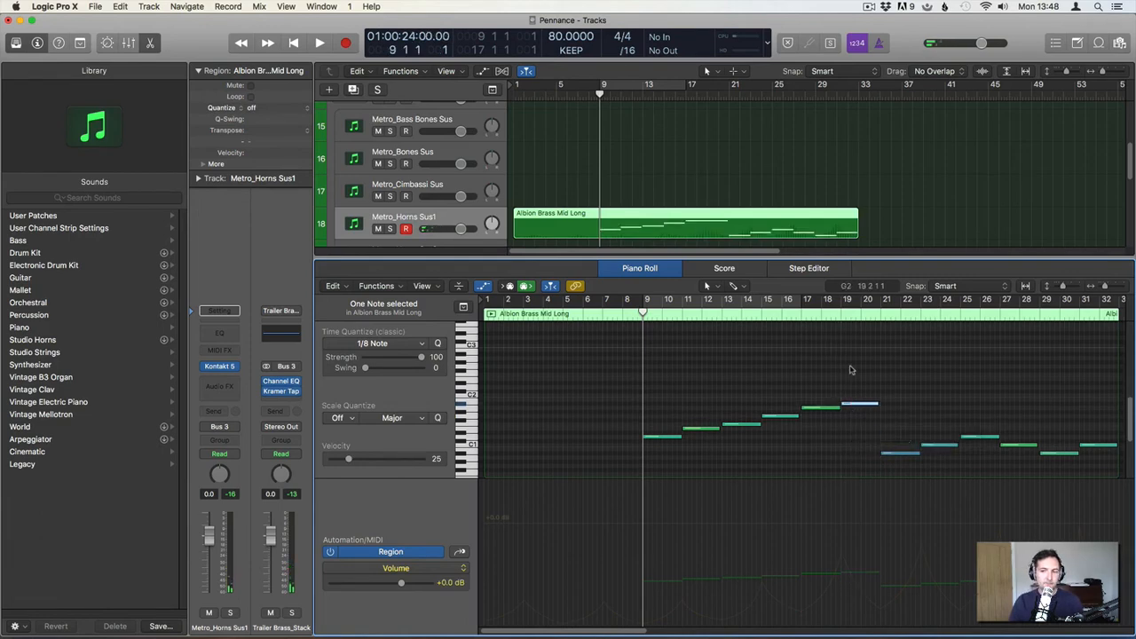
pyautogui.moveTo(896, 453); pyautogui.dragTo(895, 398)
pyautogui.moveTo(935, 445); pyautogui.dragTo(936, 390)
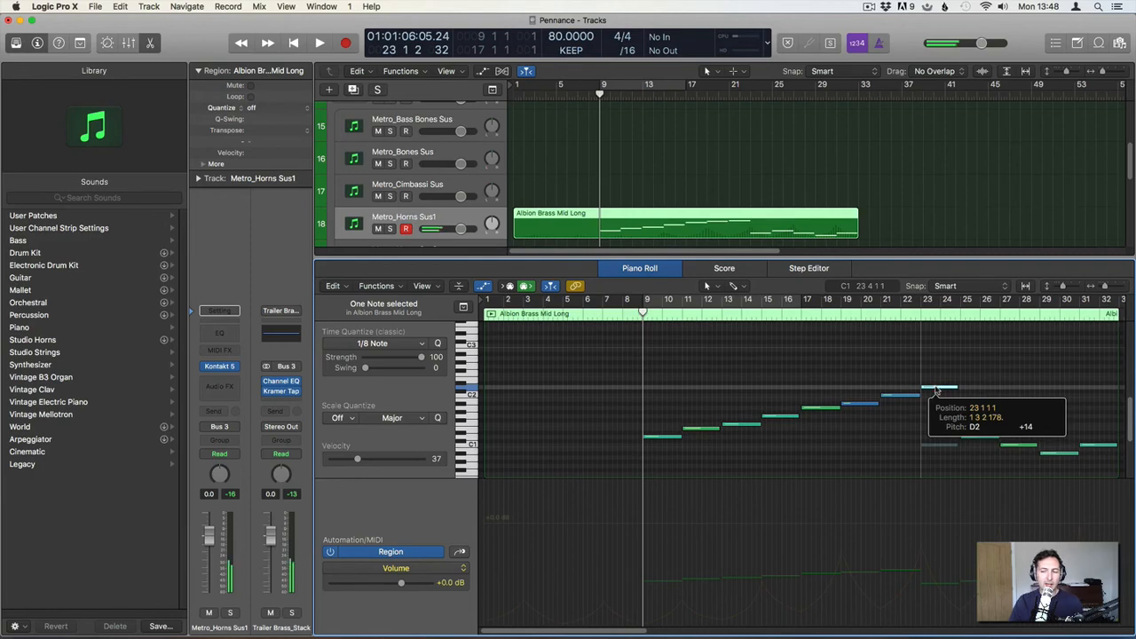
pyautogui.moveTo(935, 391); pyautogui.dragTo(936, 390)
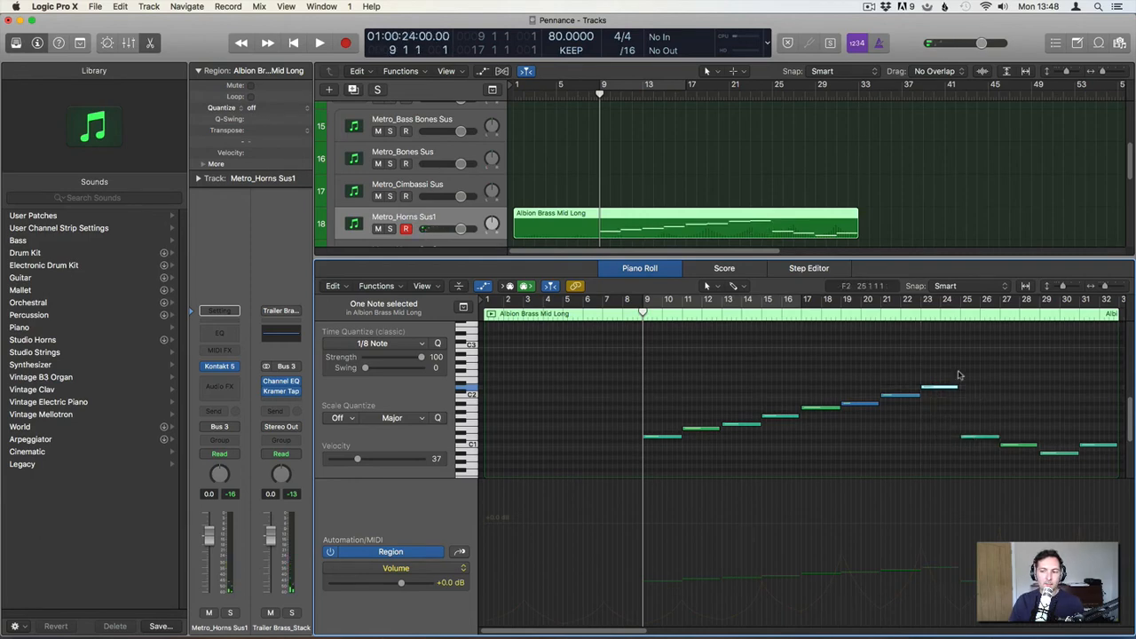
# Lower the notes at bars 19, 21 and 23 to G1, A1 and A#1, and listen from bar 17.
pyautogui.moveTo(805, 372); pyautogui.dragTo(938, 418)
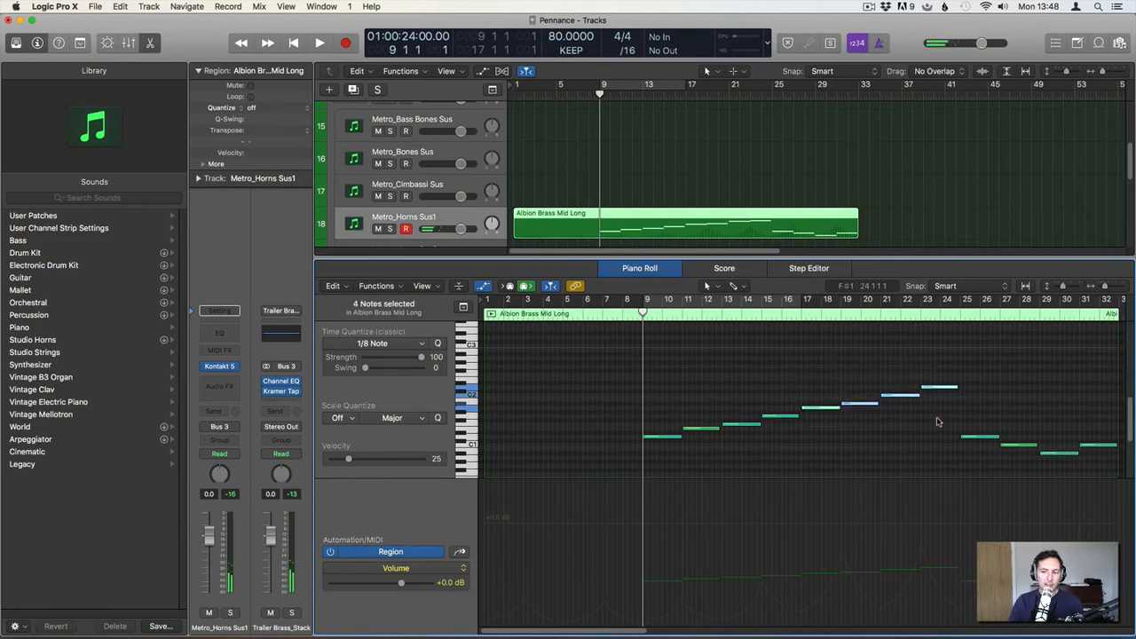
pyautogui.click(891, 412)
pyautogui.click(824, 408)
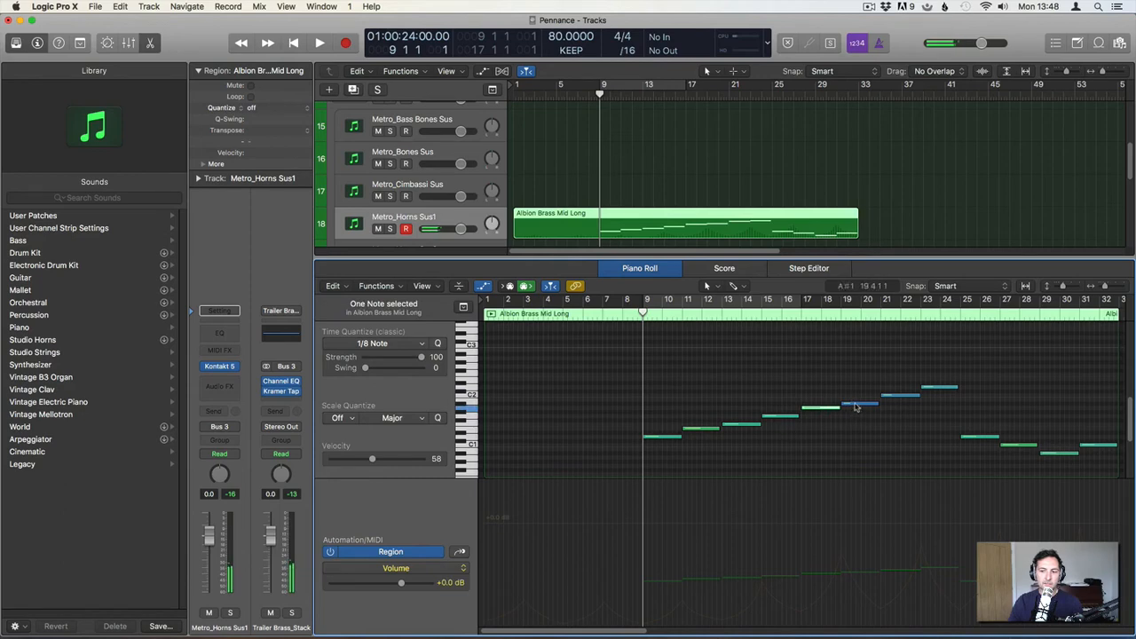
pyautogui.moveTo(855, 407); pyautogui.dragTo(856, 416)
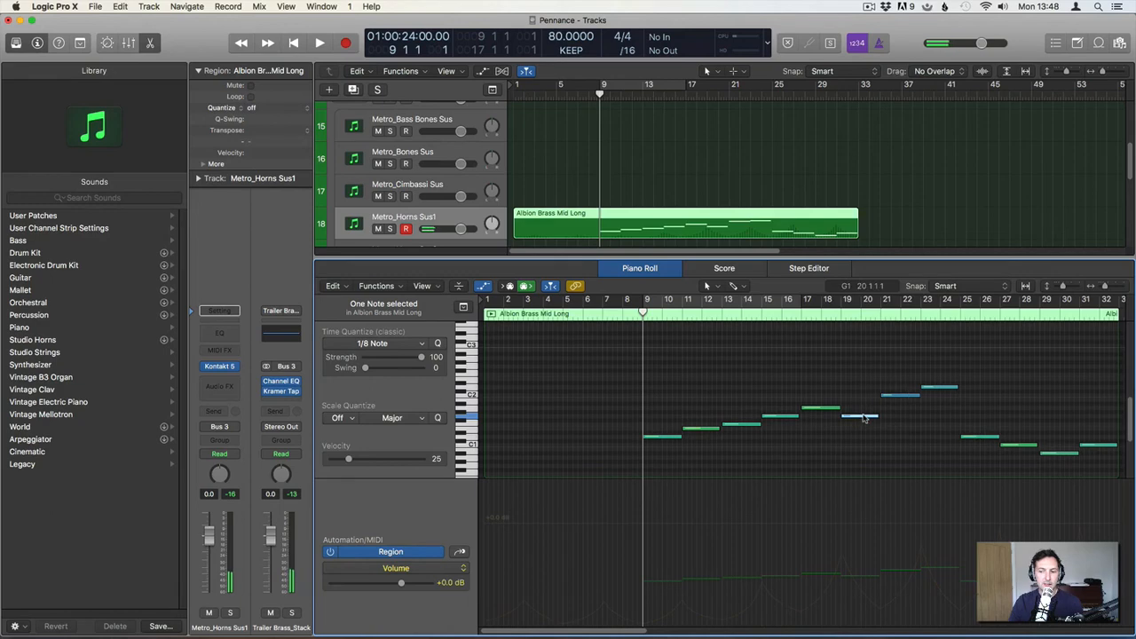
pyautogui.moveTo(898, 400); pyautogui.dragTo(897, 412)
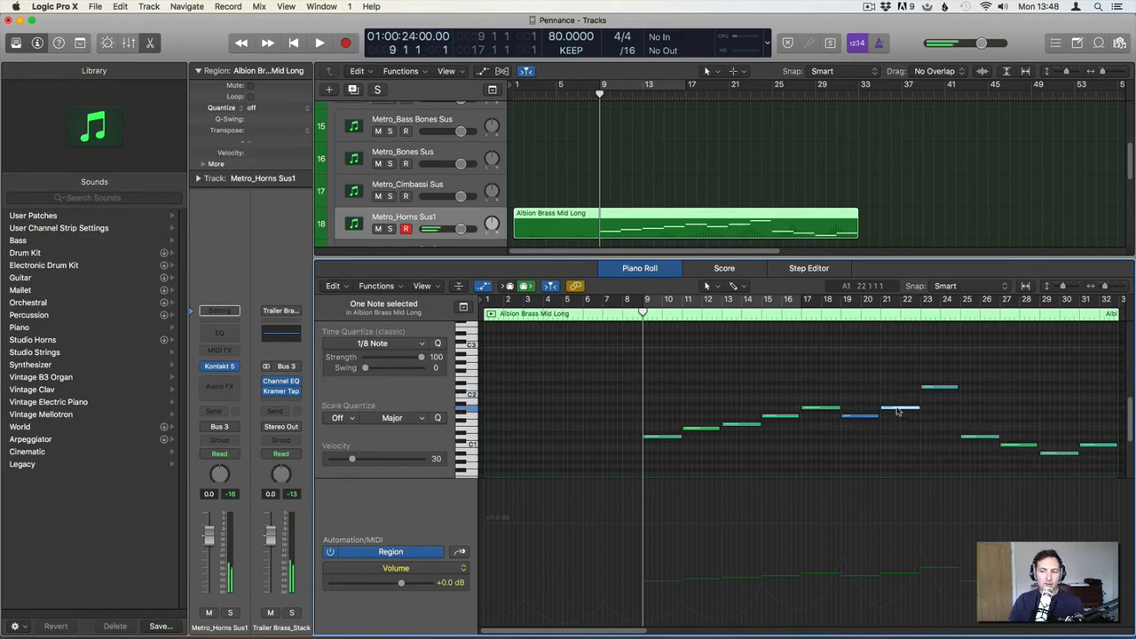
pyautogui.click(905, 401)
pyautogui.moveTo(927, 390); pyautogui.dragTo(927, 406)
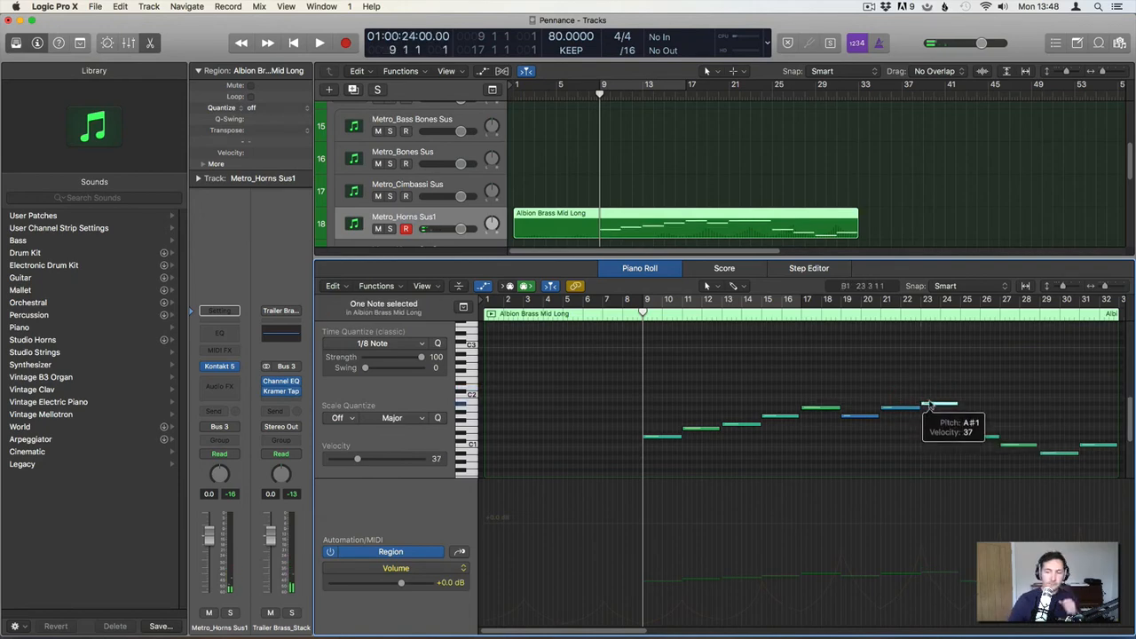
pyautogui.doubleClick(803, 313)
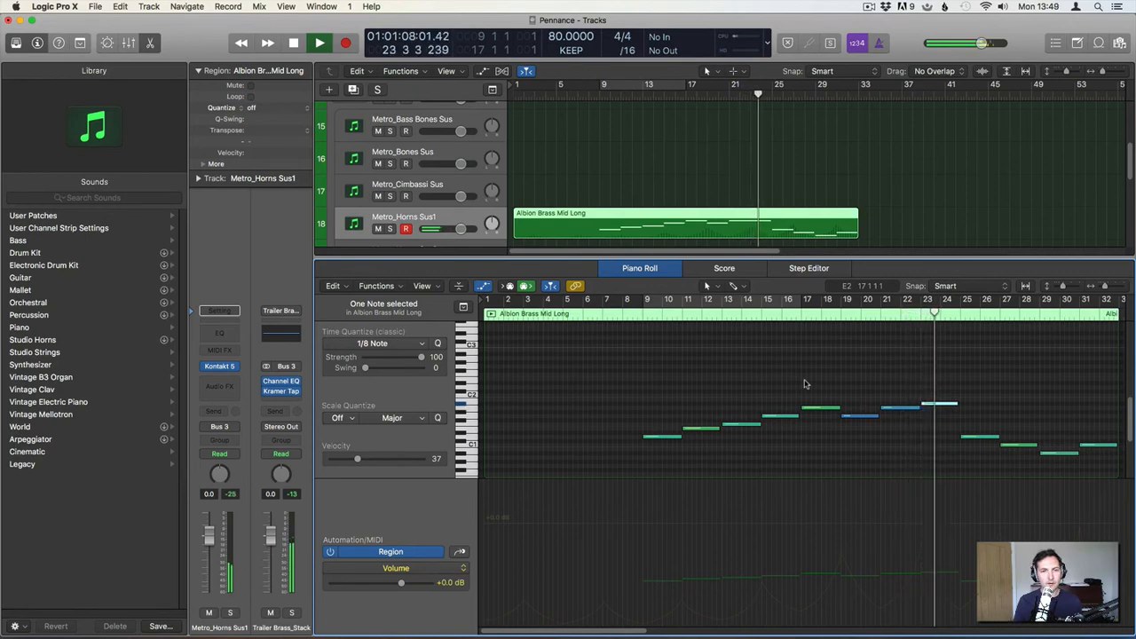
pyautogui.press('space')
# Transpose the eight horn notes in bars 9–24 up one octave and listen from bar 17.
pyautogui.click(909, 390)
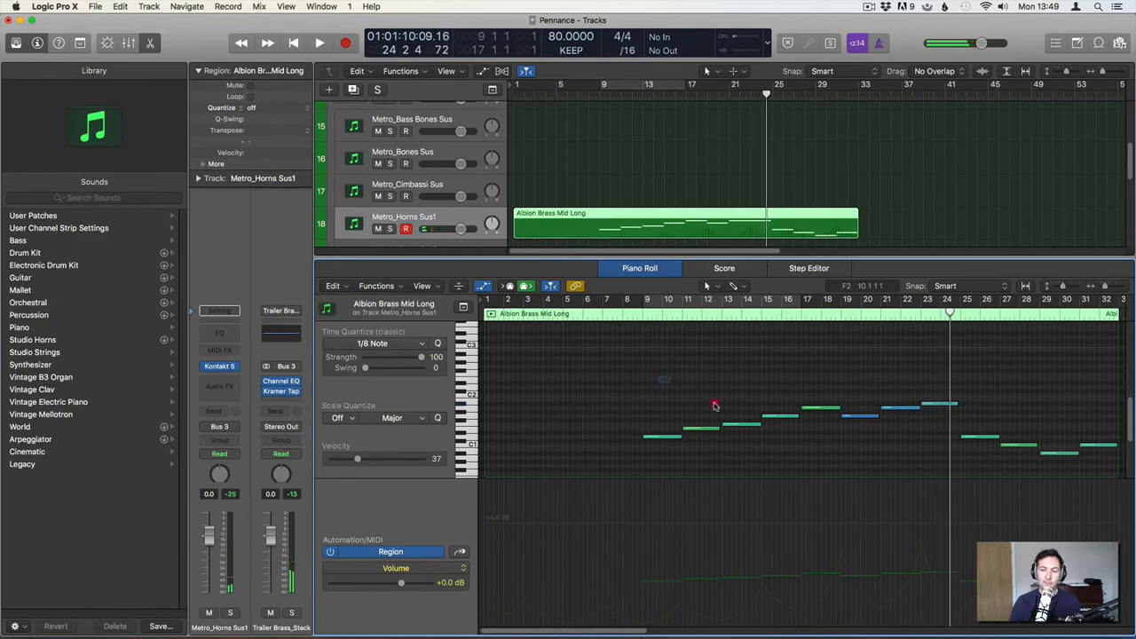
pyautogui.moveTo(714, 406); pyautogui.dragTo(923, 456)
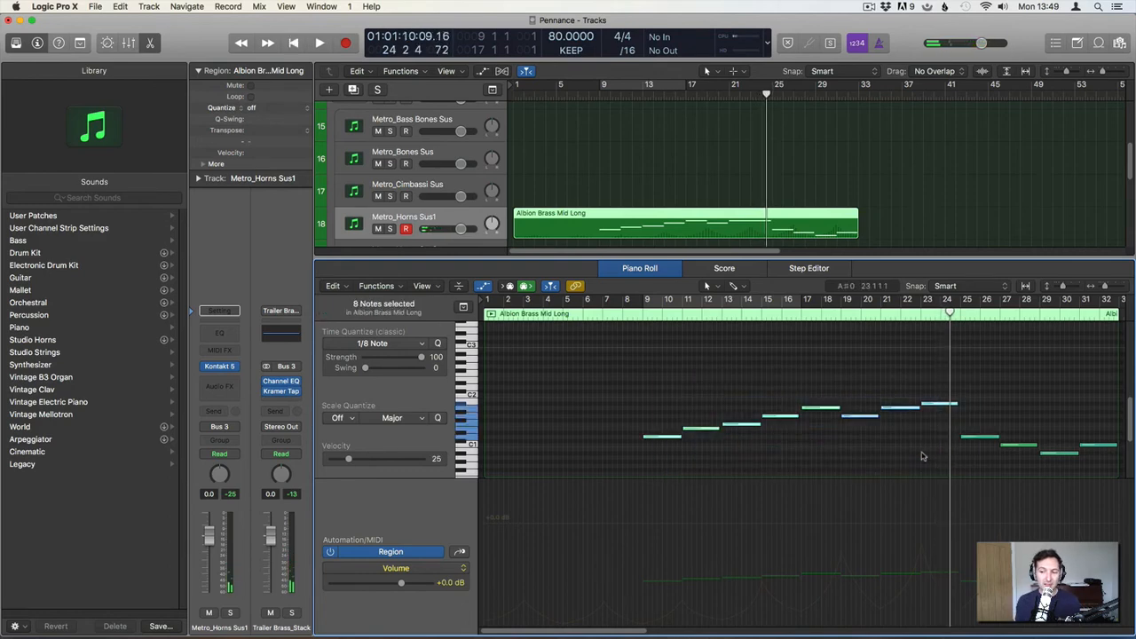
pyautogui.hotkey('shift', 'alt', 'Up')
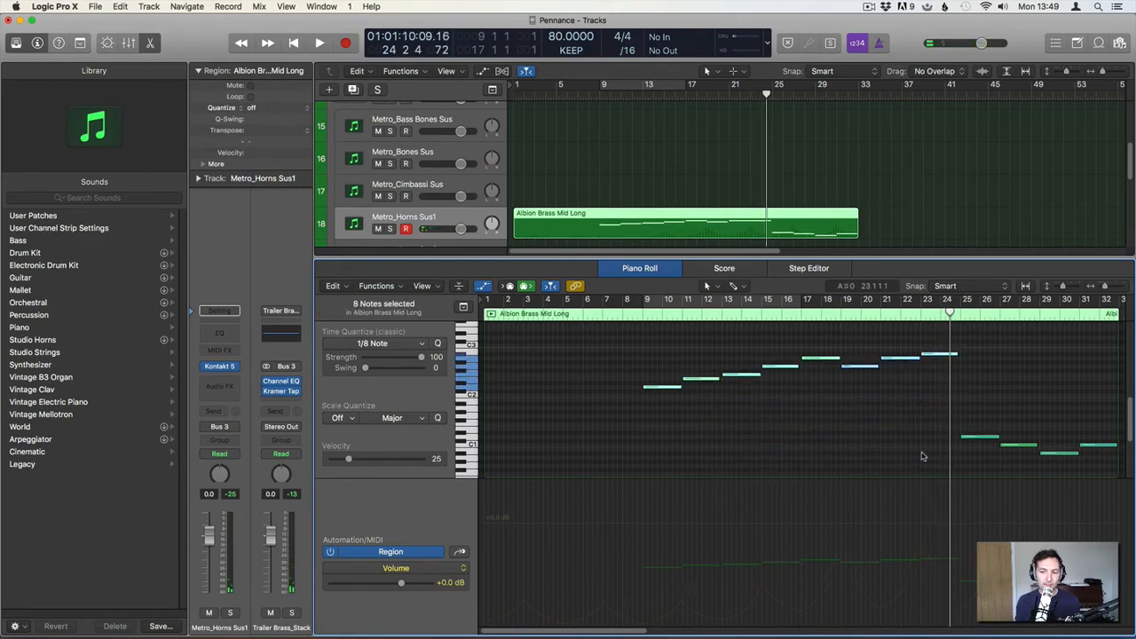
pyautogui.click(803, 316)
pyautogui.press('space')
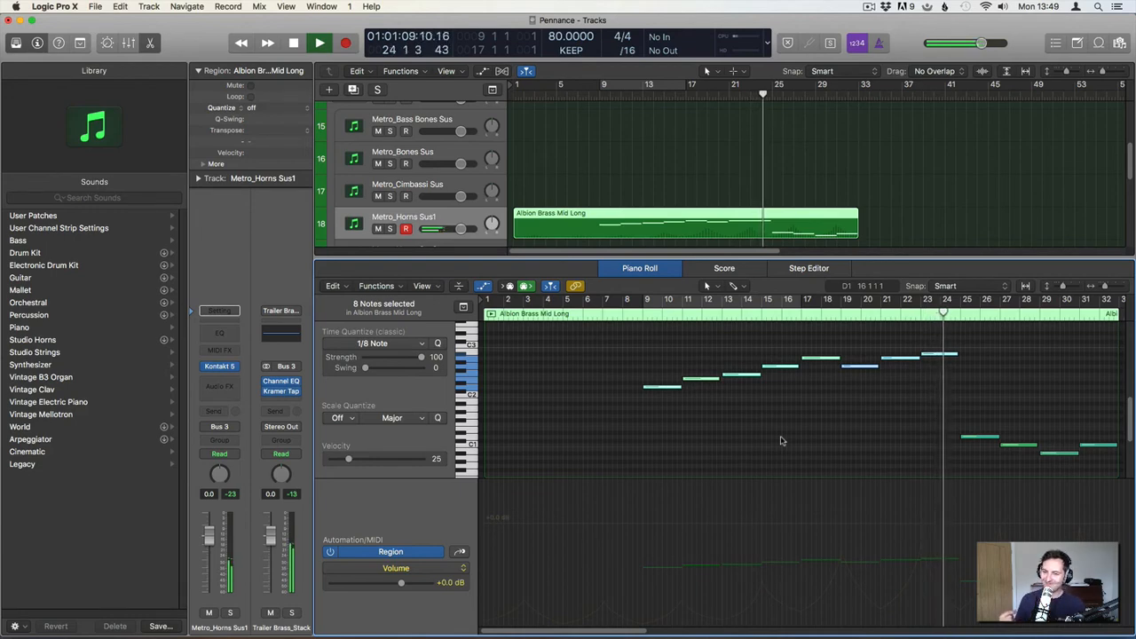
pyautogui.press('space')
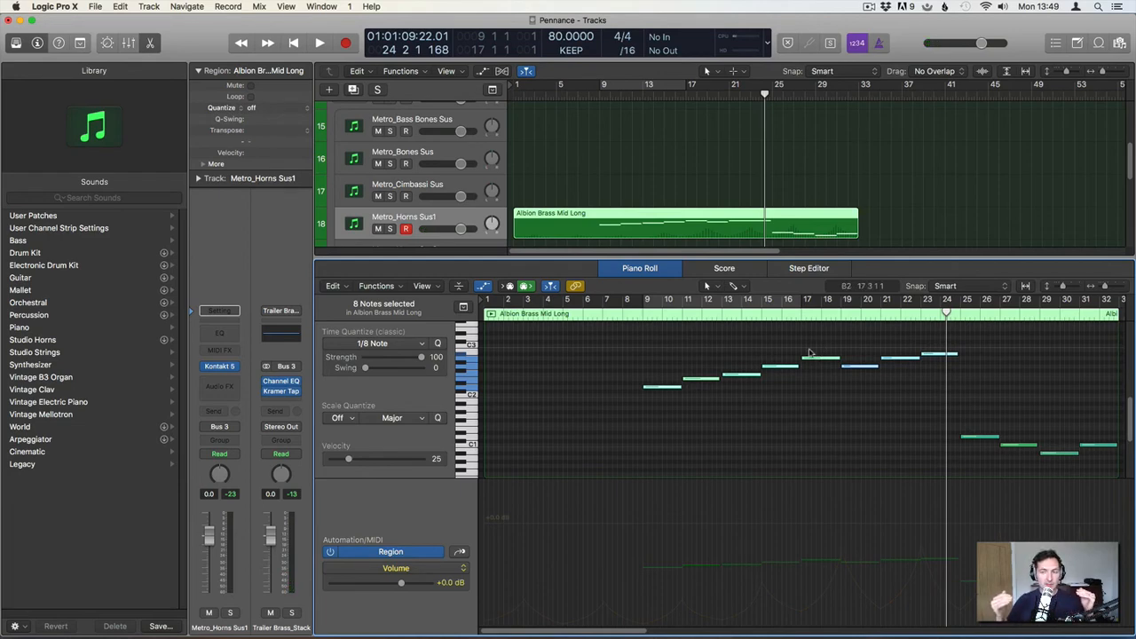
# Replace the notes in bars 17–24 with a copy of the four-note phrase from bars 9–16, and play from bar 9.
pyautogui.click(930, 349)
pyautogui.click(932, 353)
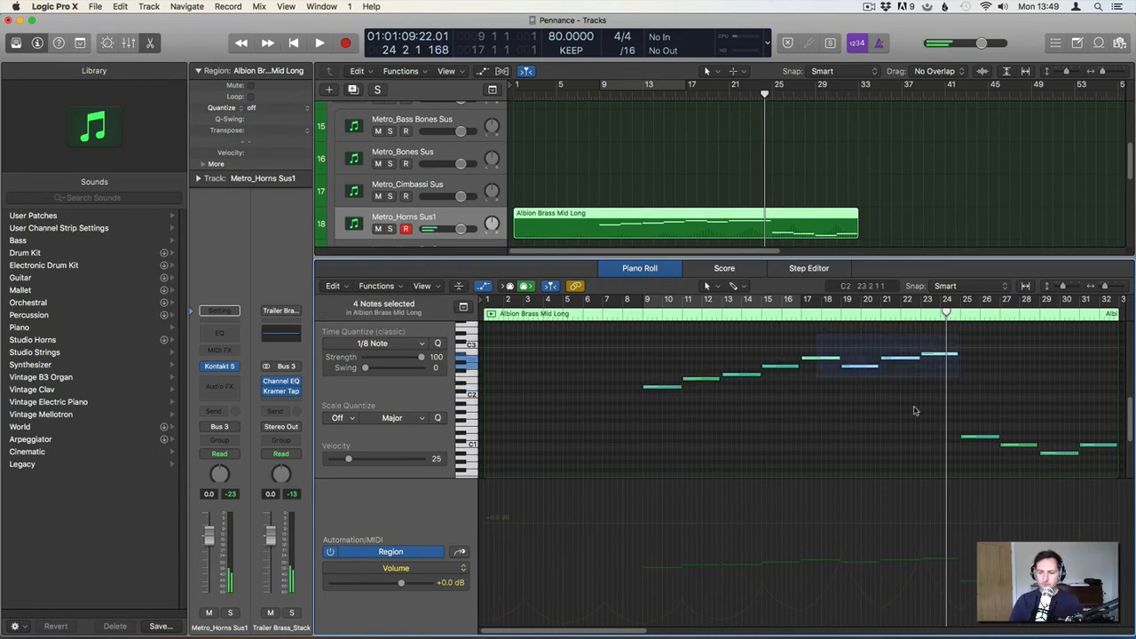
pyautogui.moveTo(642, 344); pyautogui.dragTo(820, 429)
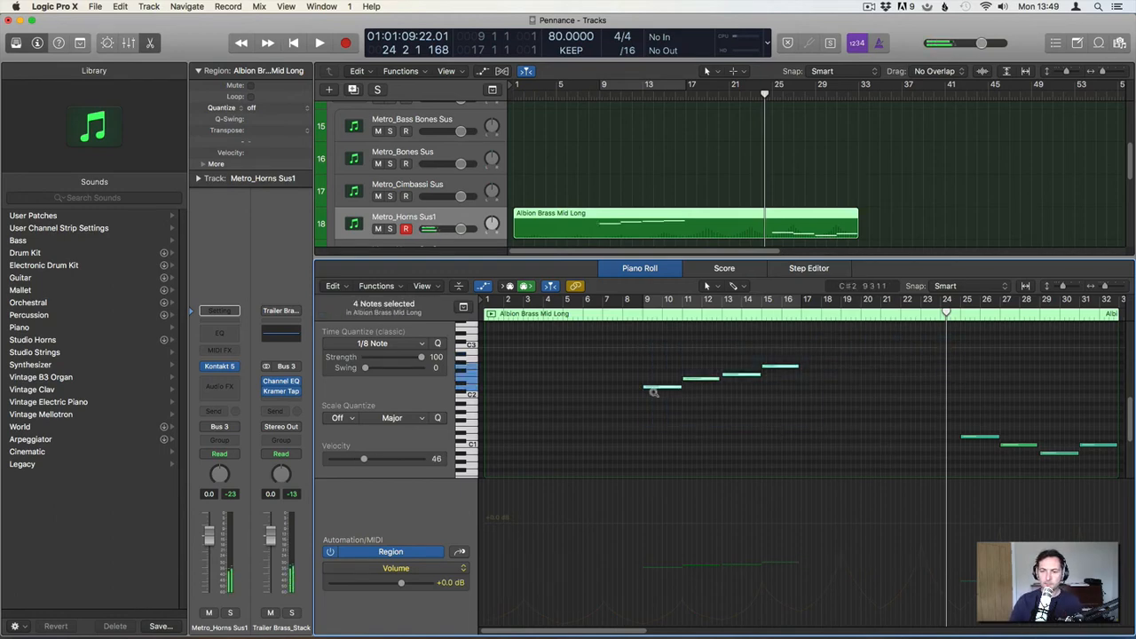
pyautogui.moveTo(650, 388); pyautogui.dragTo(807, 390)
pyautogui.doubleClick(634, 315)
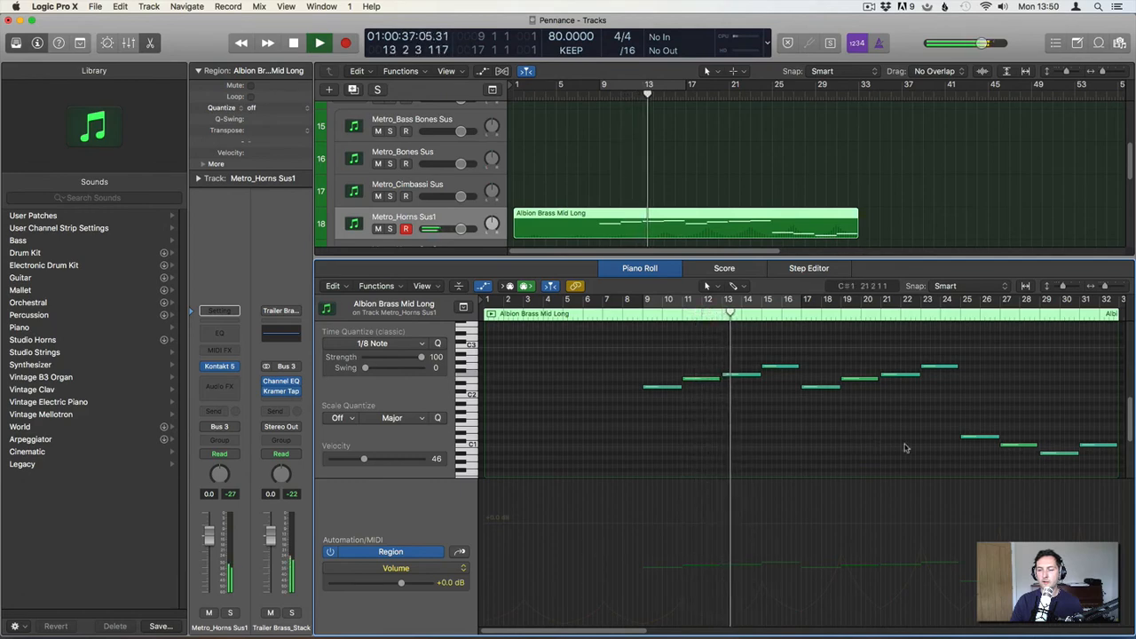
# Replace the four low notes in bars 25–32 with a copy of the four-note phrase and close the note editor.
pyautogui.moveTo(958, 416); pyautogui.dragTo(1098, 473)
pyautogui.press('Delete')
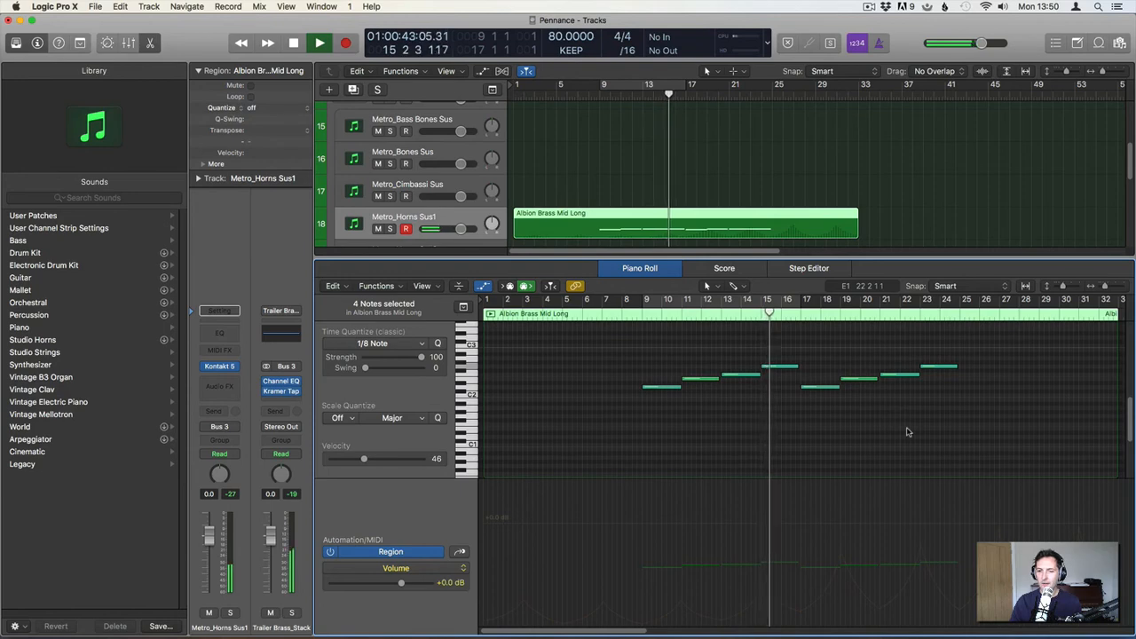
pyautogui.press('space')
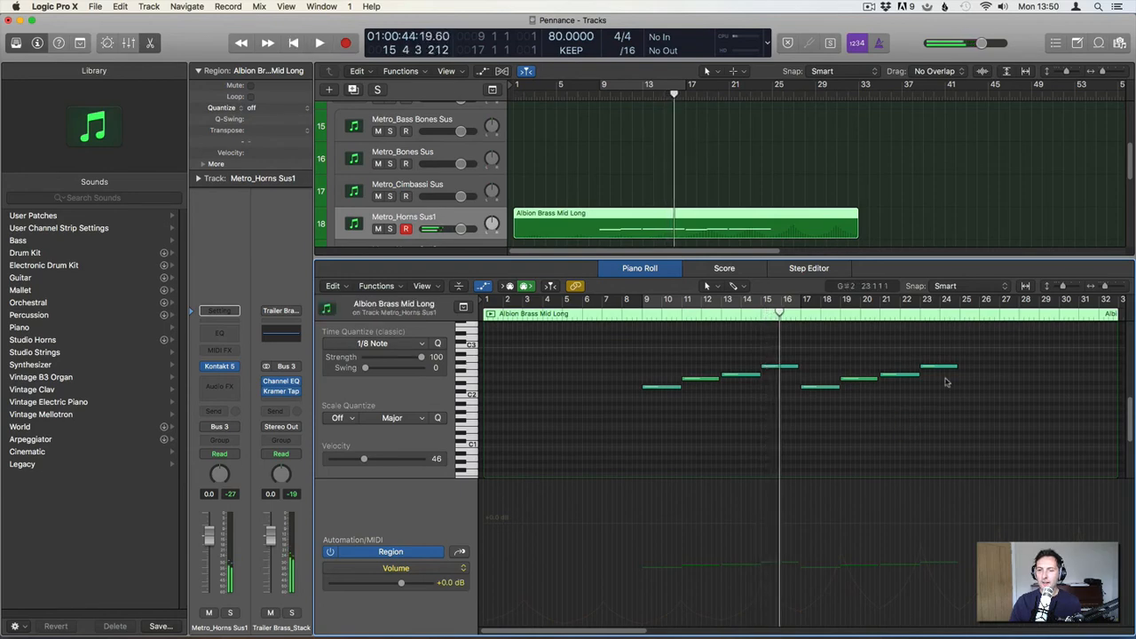
pyautogui.moveTo(967, 440); pyautogui.dragTo(802, 350)
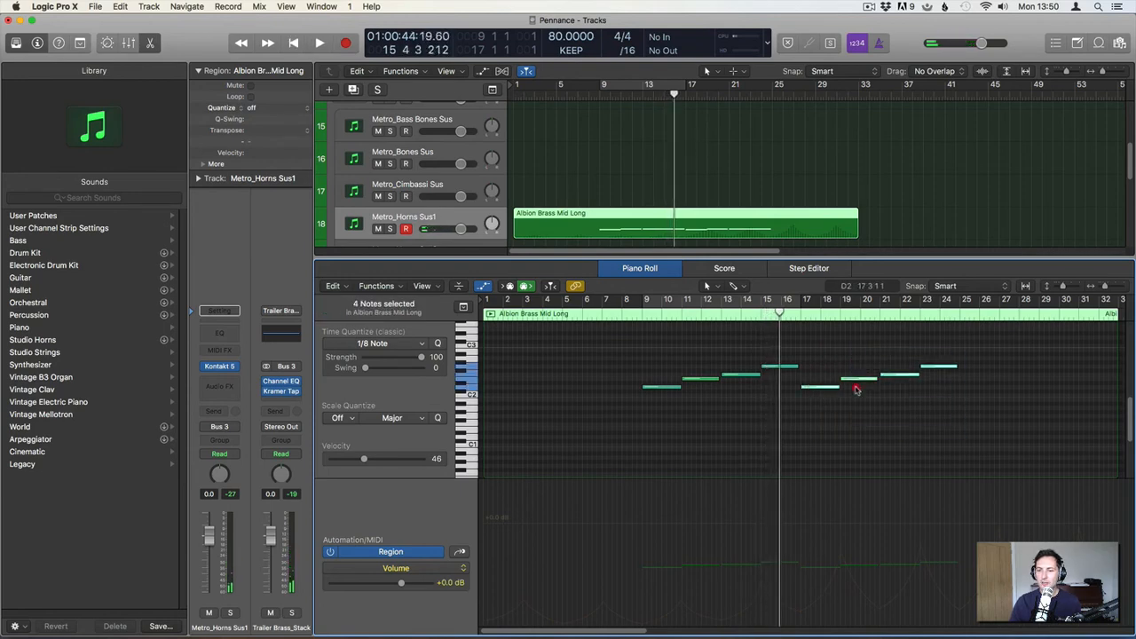
pyautogui.keyDown('alt'); pyautogui.moveTo(854, 388); pyautogui.dragTo(964, 389); pyautogui.keyUp('alt')
pyautogui.press('p')
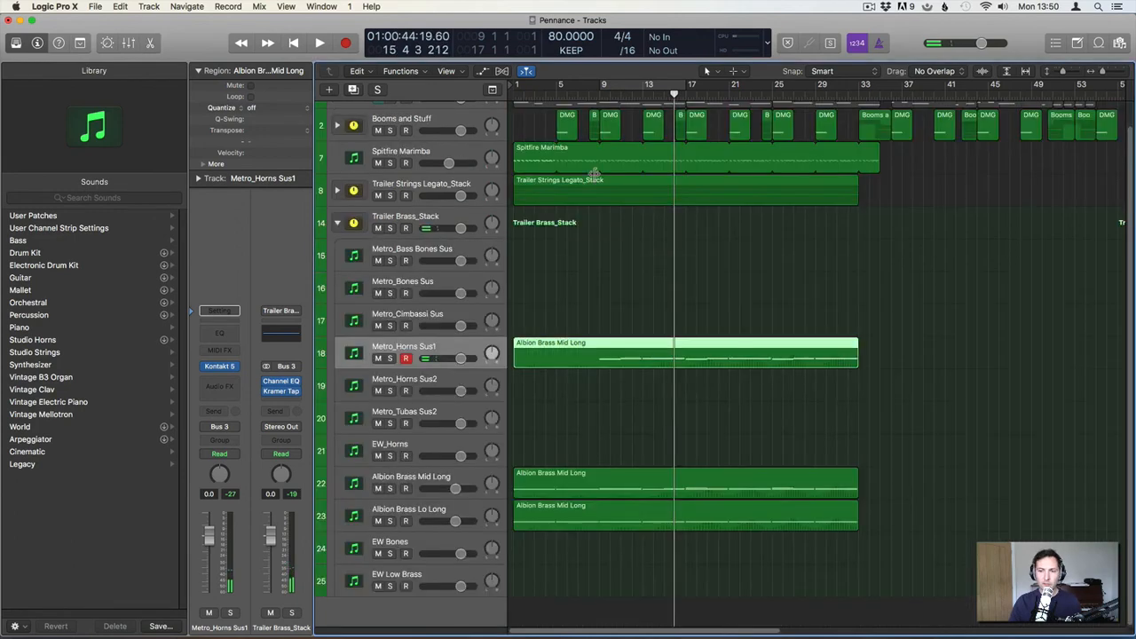
# Expand the Trailer Strings Legato_Stack, move the Metro_Horns Sus1 region onto V1 Legato, and play from bar 9.
pyautogui.click(590, 400)
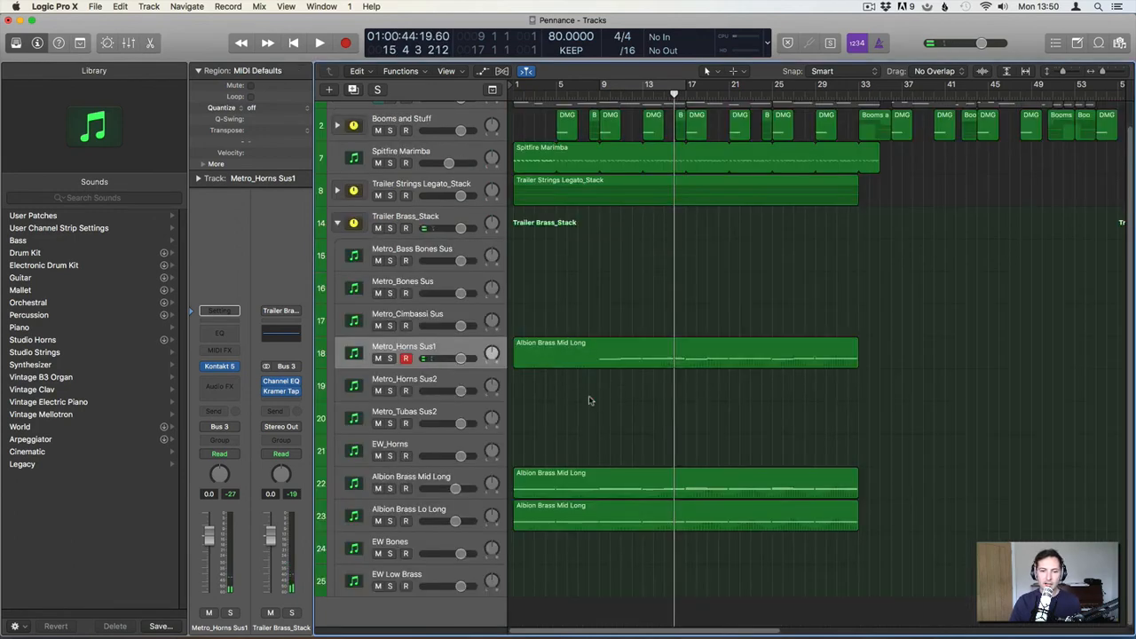
pyautogui.click(337, 190)
pyautogui.moveTo(547, 522); pyautogui.dragTo(547, 230)
pyautogui.press('space')
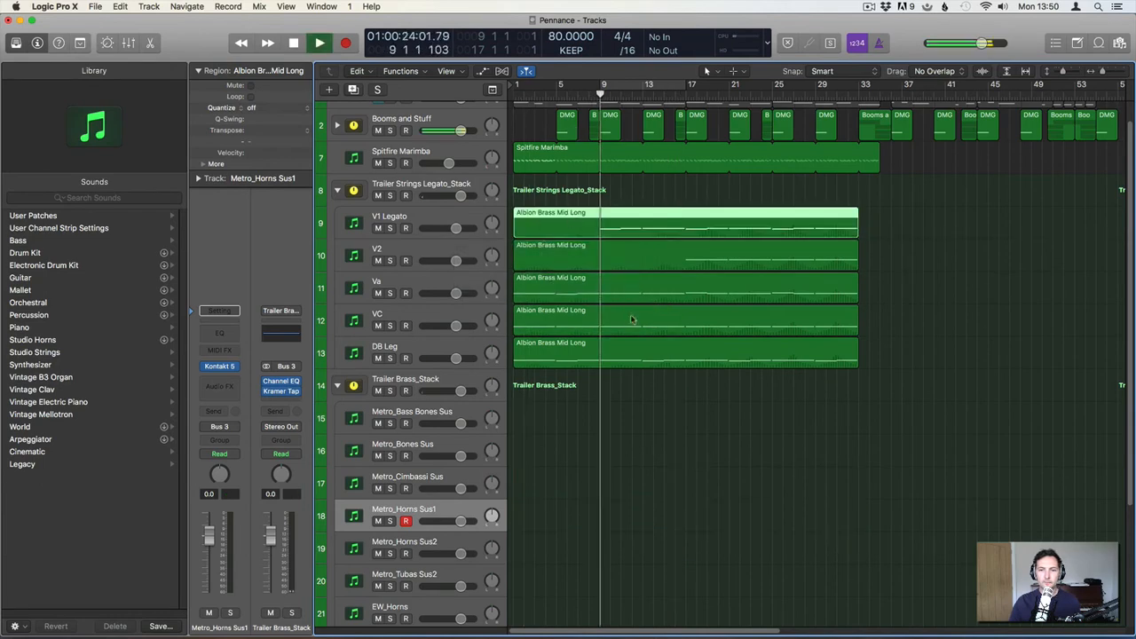
# Transpose all twelve notes of the V1 Legato region up one octave and show the V2 region alongside it during playback.
pyautogui.doubleClick(583, 220)
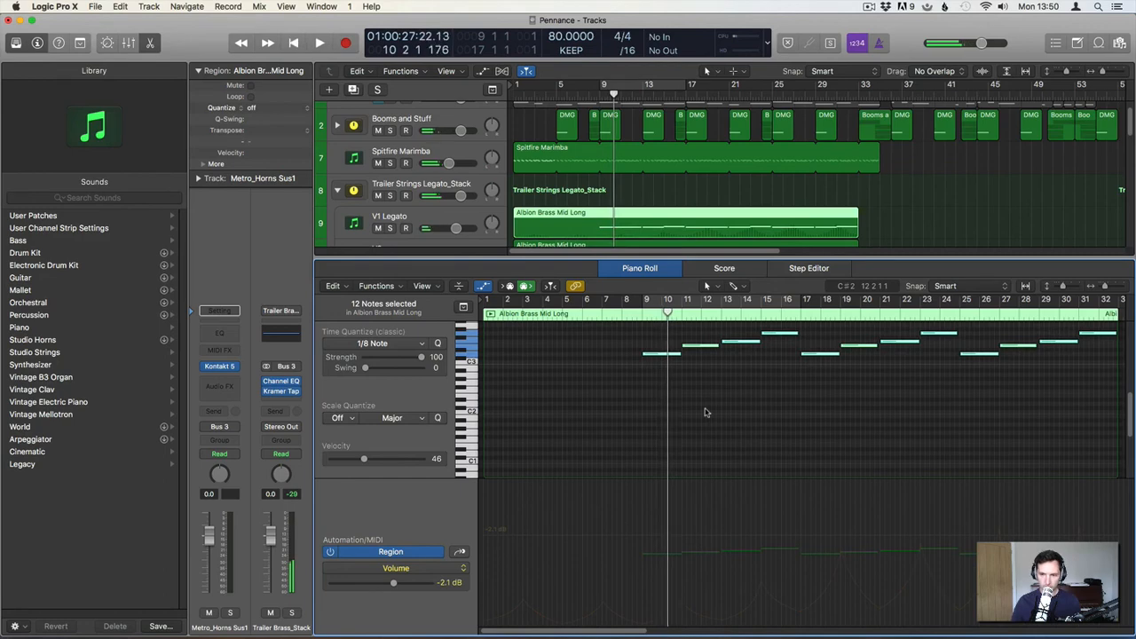
pyautogui.press('space')
pyautogui.keyDown('shift'); pyautogui.click(629, 244); pyautogui.keyUp('shift')
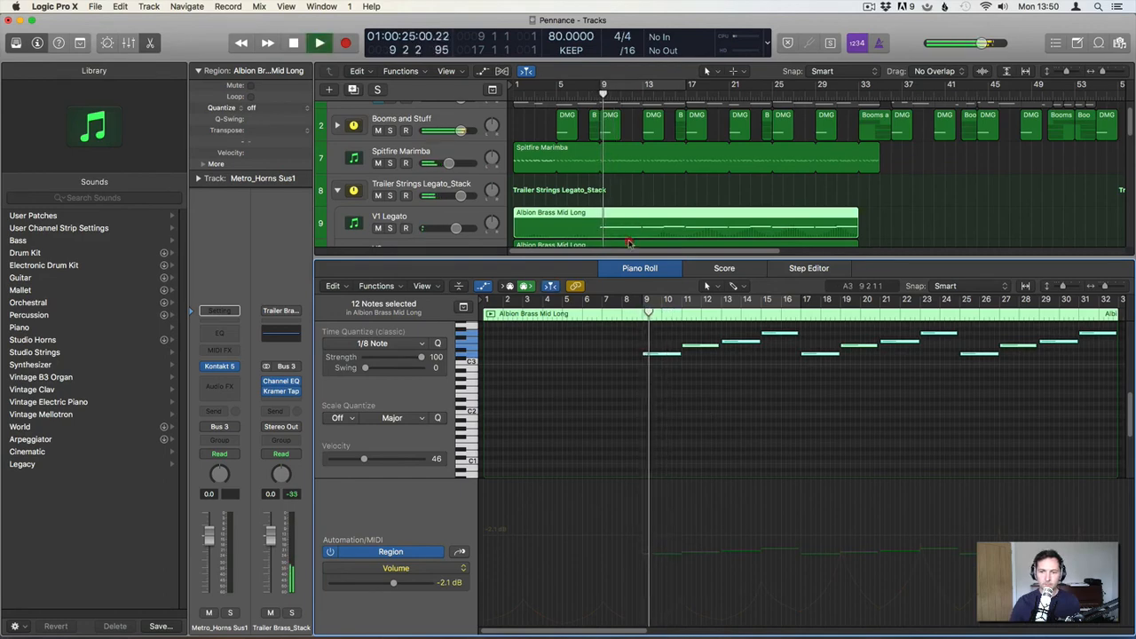
pyautogui.click(790, 411)
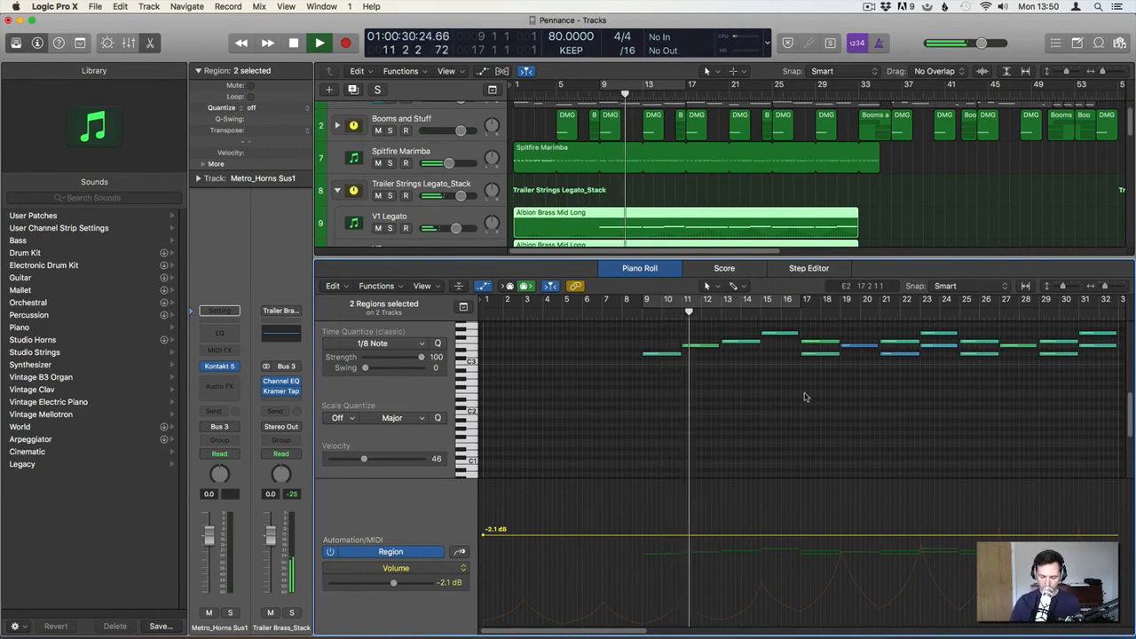
# Close the note editor, deselect the regions, and collapse the Trailer Strings Legato_Stack.
pyautogui.press('e')
pyautogui.click(899, 222)
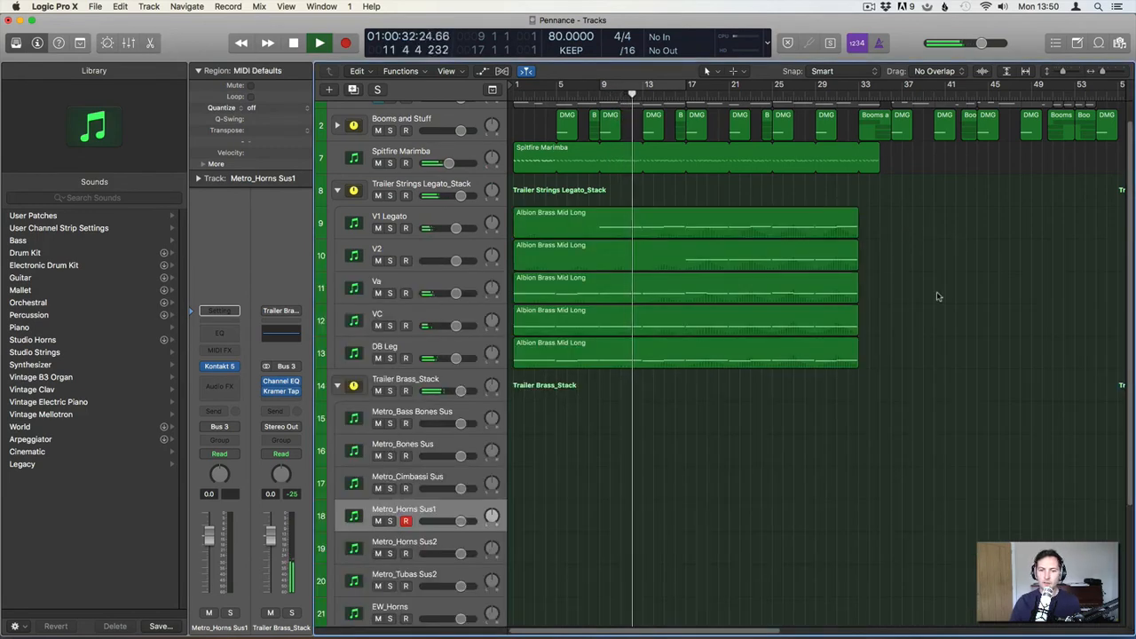
pyautogui.click(337, 190)
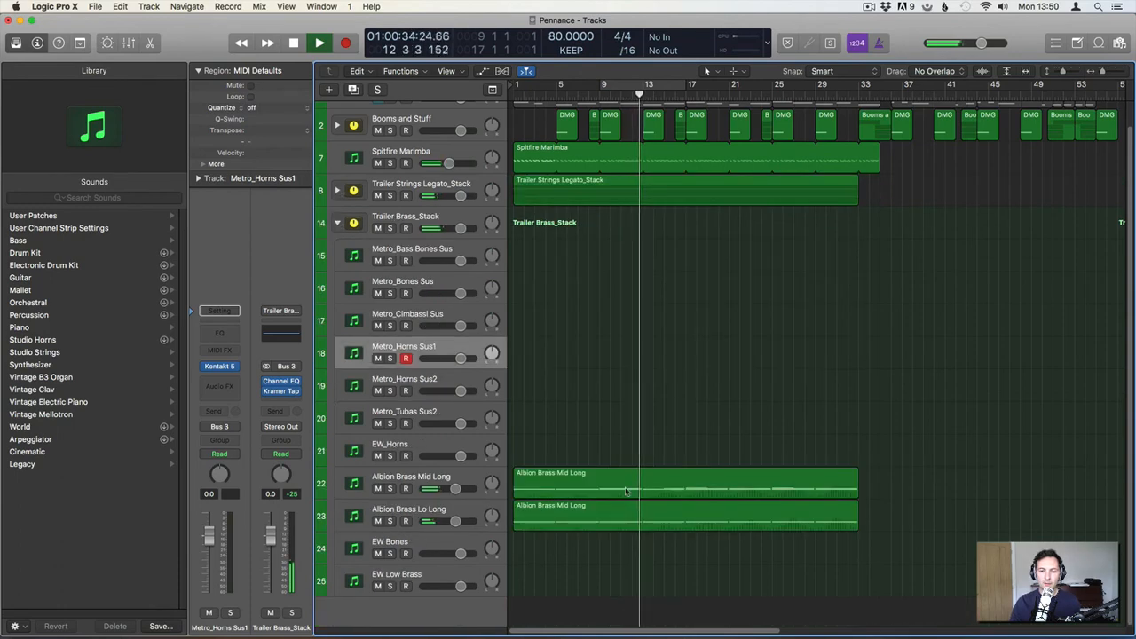
# Copy the Albion Brass Lo Long region to EW Low Brass, split the copy at bar 17, and delete the part before it.
pyautogui.click(558, 517)
pyautogui.moveTo(558, 517); pyautogui.dragTo(686, 577)
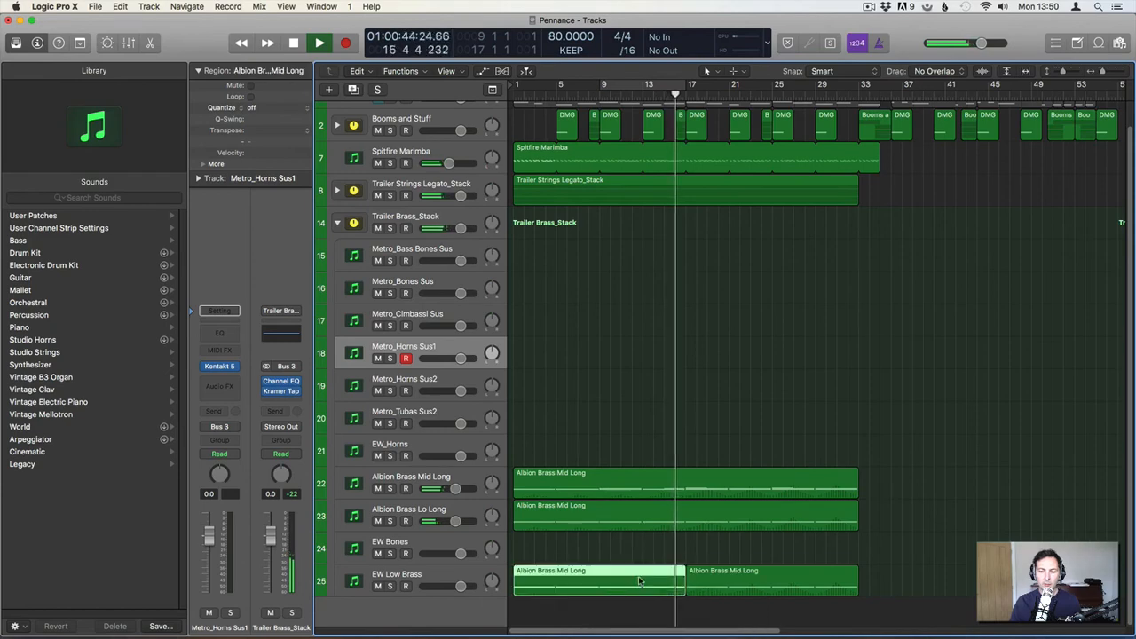
pyautogui.press('Delete')
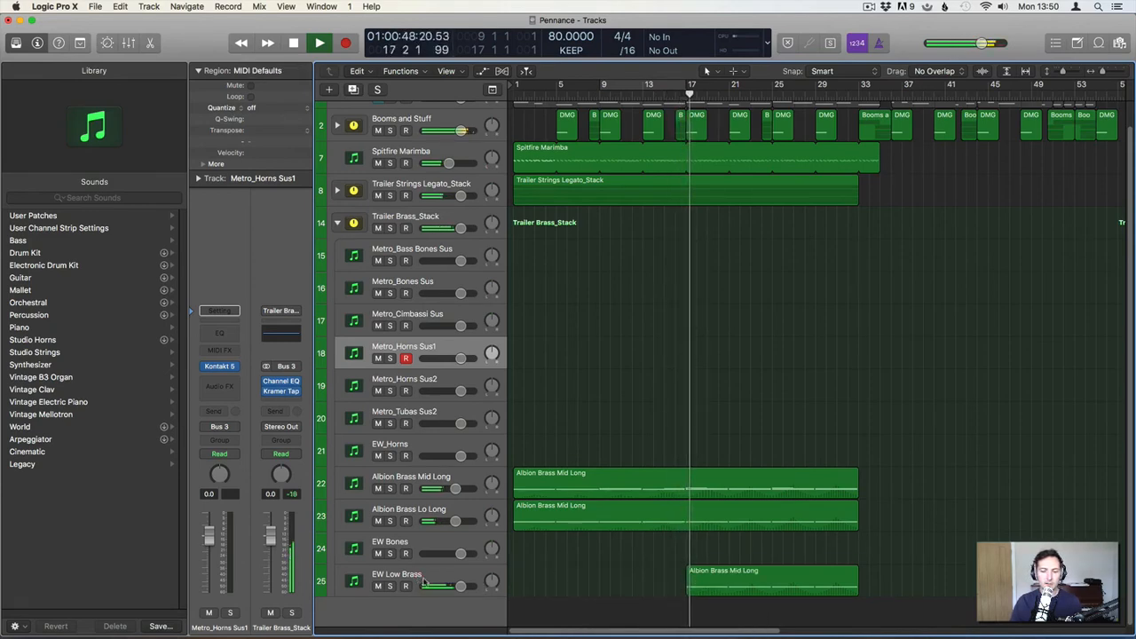
# Open the EW Low Brass region in the Piano Roll and transpose all its notes down one octave.
pyautogui.click(394, 578)
pyautogui.click(390, 586)
pyautogui.click(390, 587)
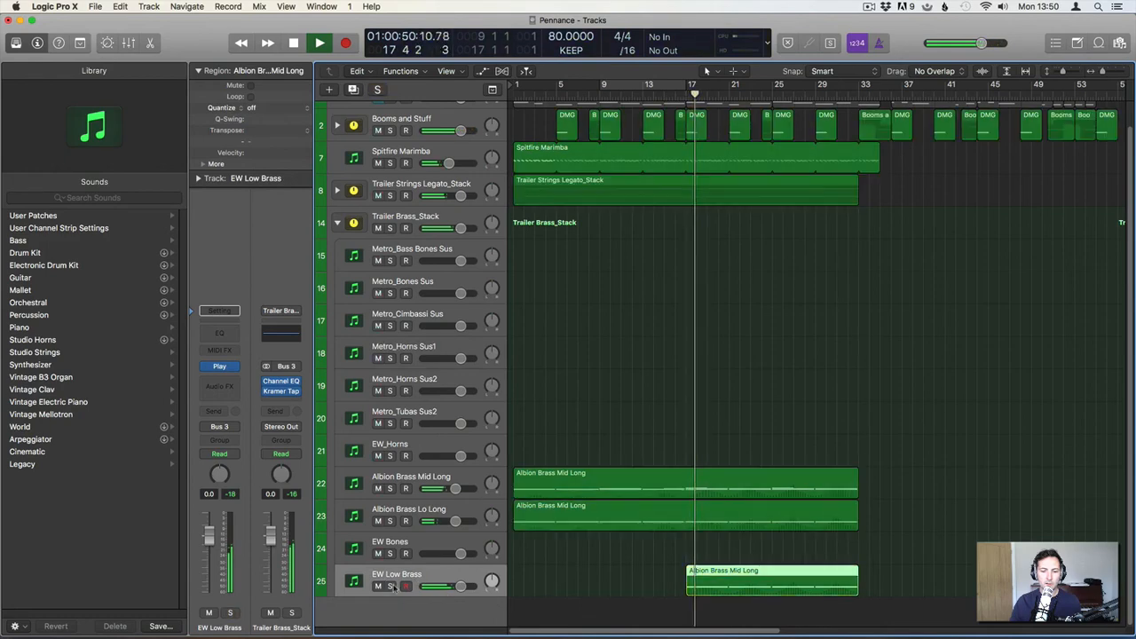
pyautogui.doubleClick(725, 588)
pyautogui.press('super+a')
pyautogui.hotkey('alt', 'shift', 'Down')
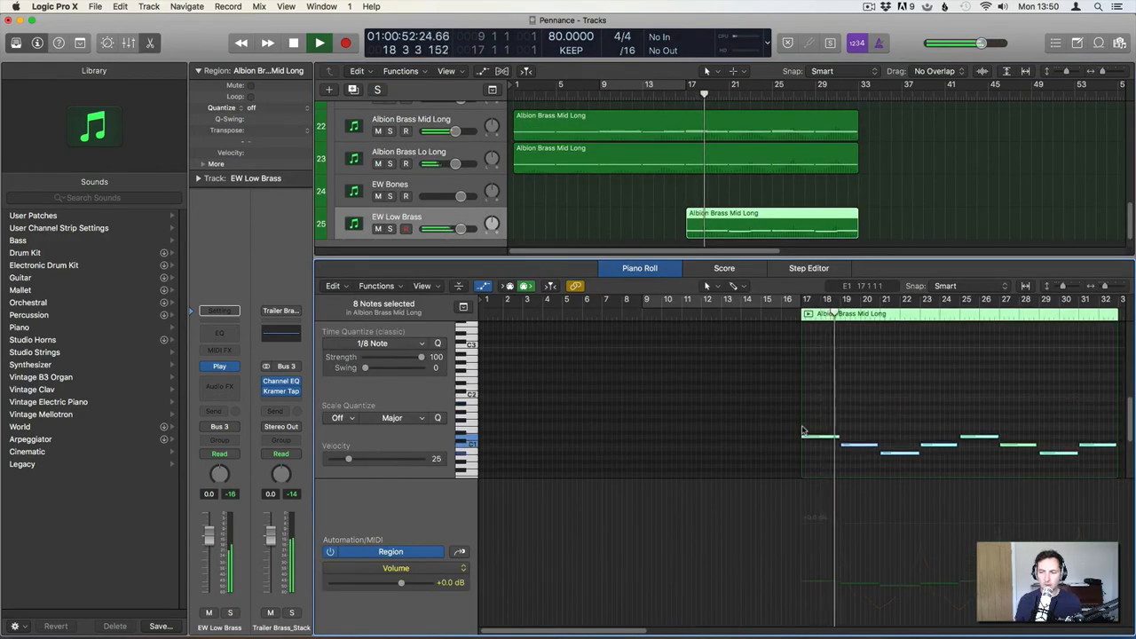
# Close the note editor and lower the EW Low Brass track volume to -5.6 dB during playback.
pyautogui.press('p')
pyautogui.click(695, 404)
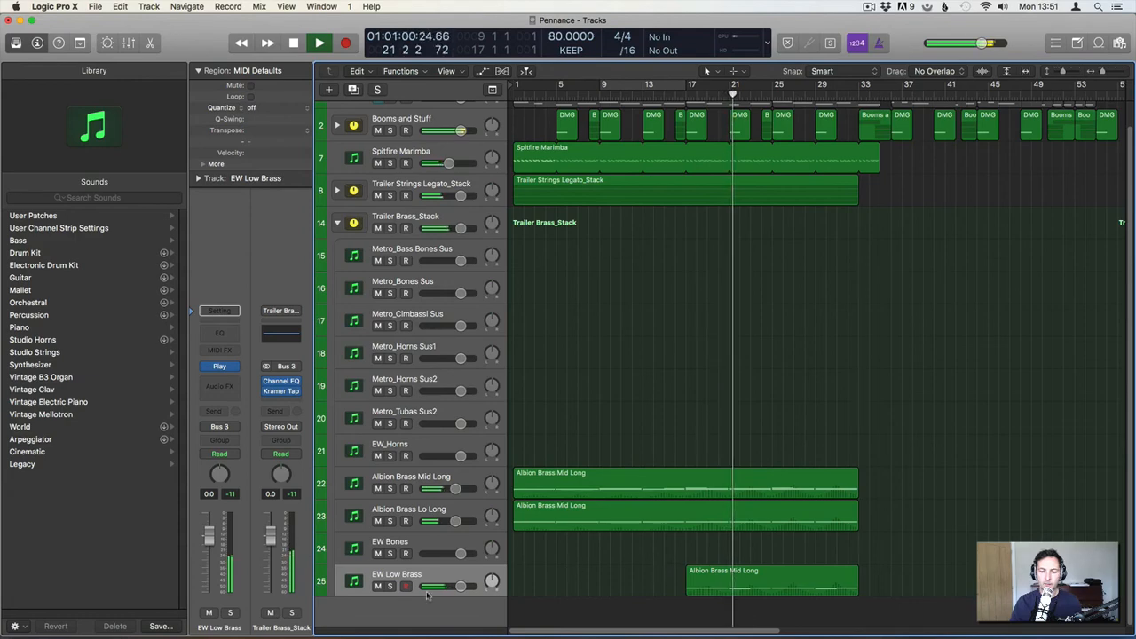
pyautogui.moveTo(460, 586); pyautogui.dragTo(424, 589)
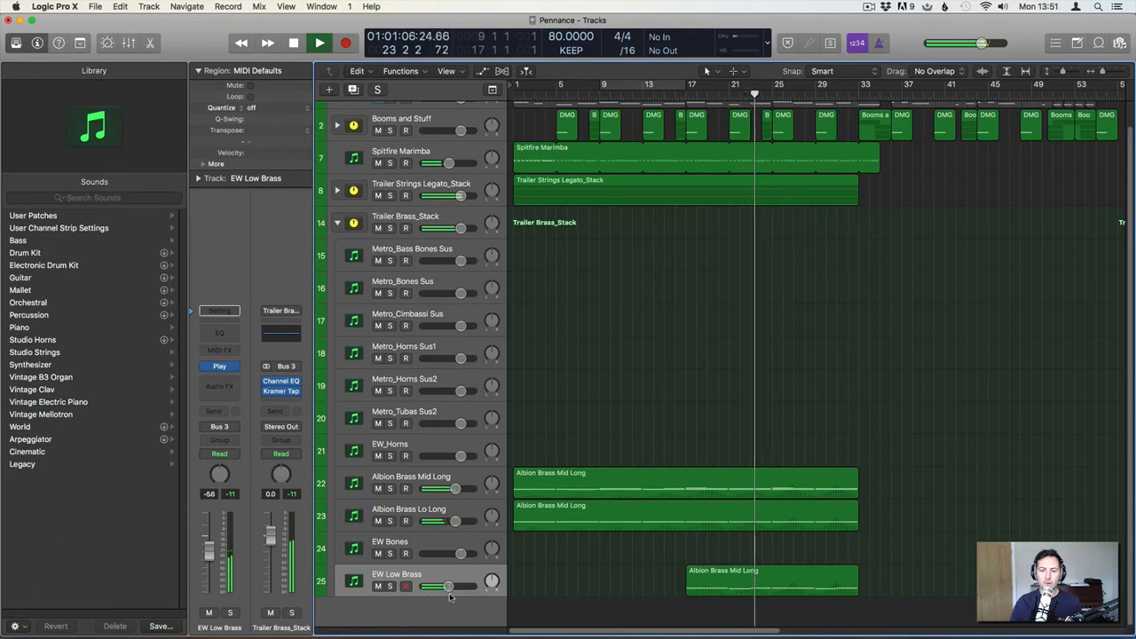
pyautogui.press('space')
# Copy the EW Low Brass region to Metro_Tubas Sus2 and lower that track to about -7.6 dB while playing from bar 17.
pyautogui.moveTo(720, 577); pyautogui.dragTo(721, 414)
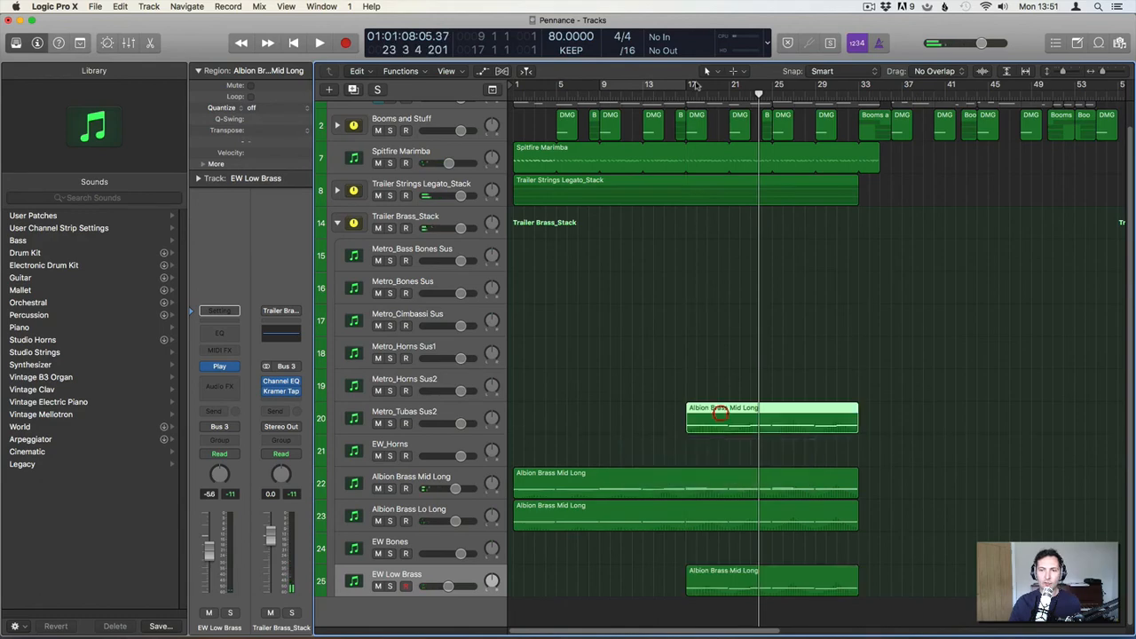
pyautogui.click(685, 96)
pyautogui.press('space')
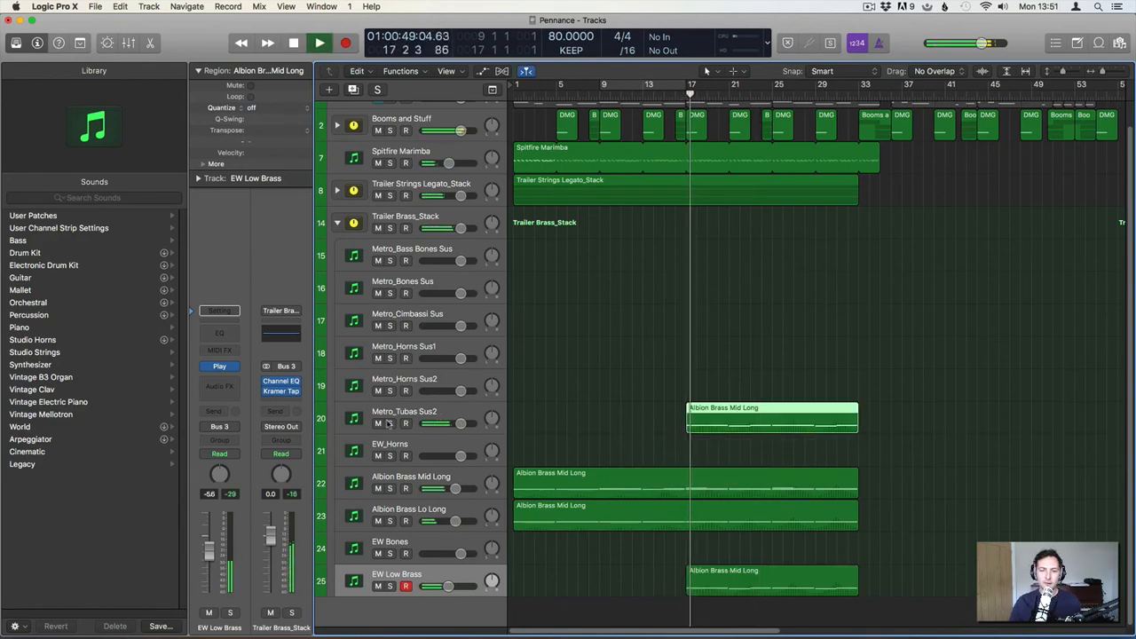
pyautogui.moveTo(459, 423); pyautogui.dragTo(423, 423)
pyautogui.click(574, 357)
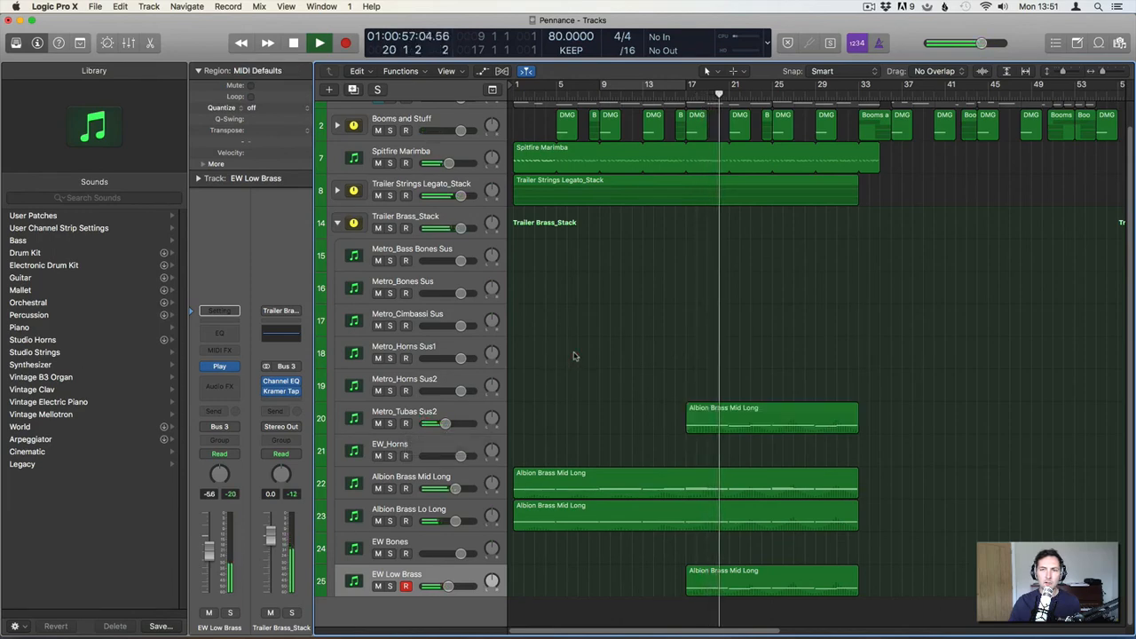
# Duplicate the muted Alicia Keys track and copy its first three regions onto the new track.
pyautogui.scroll(2, 574, 356)
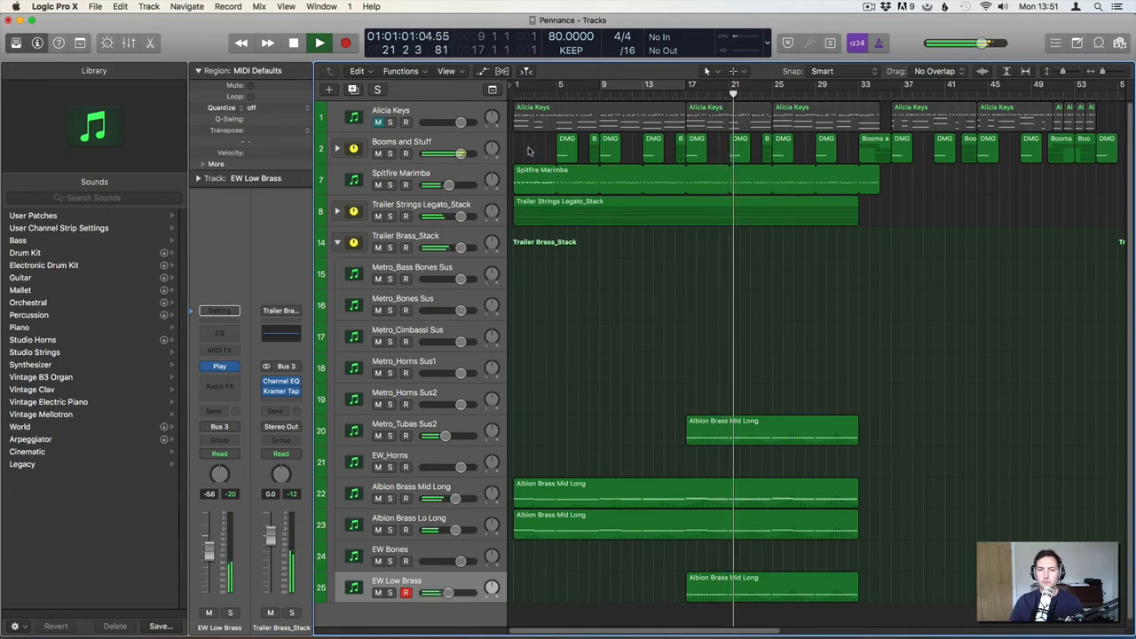
pyautogui.click(445, 175)
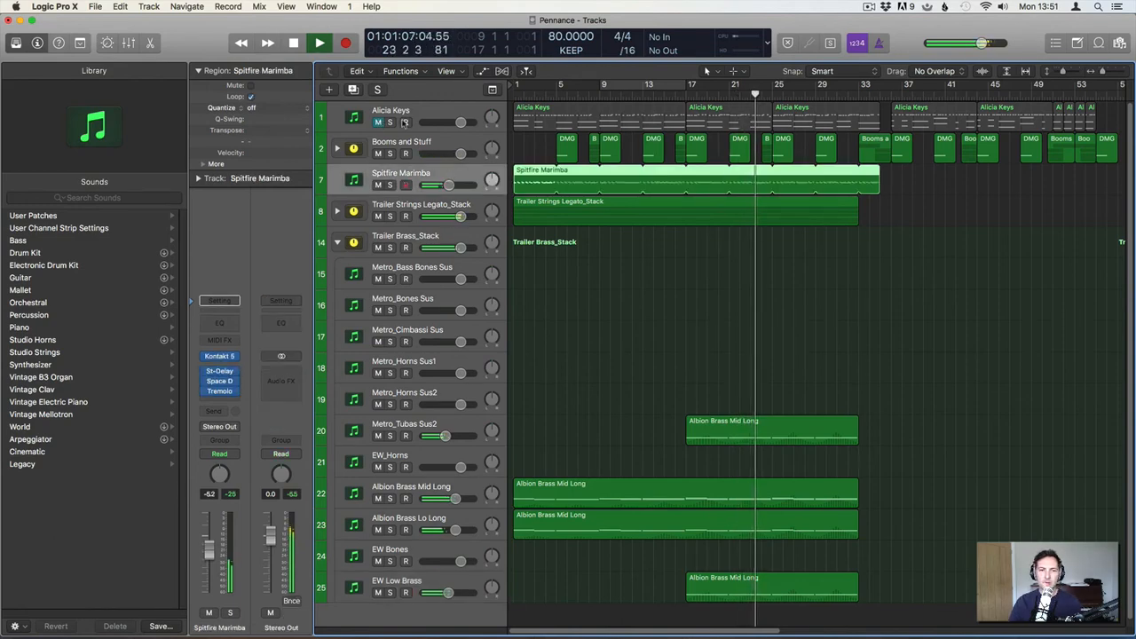
pyautogui.click(410, 113)
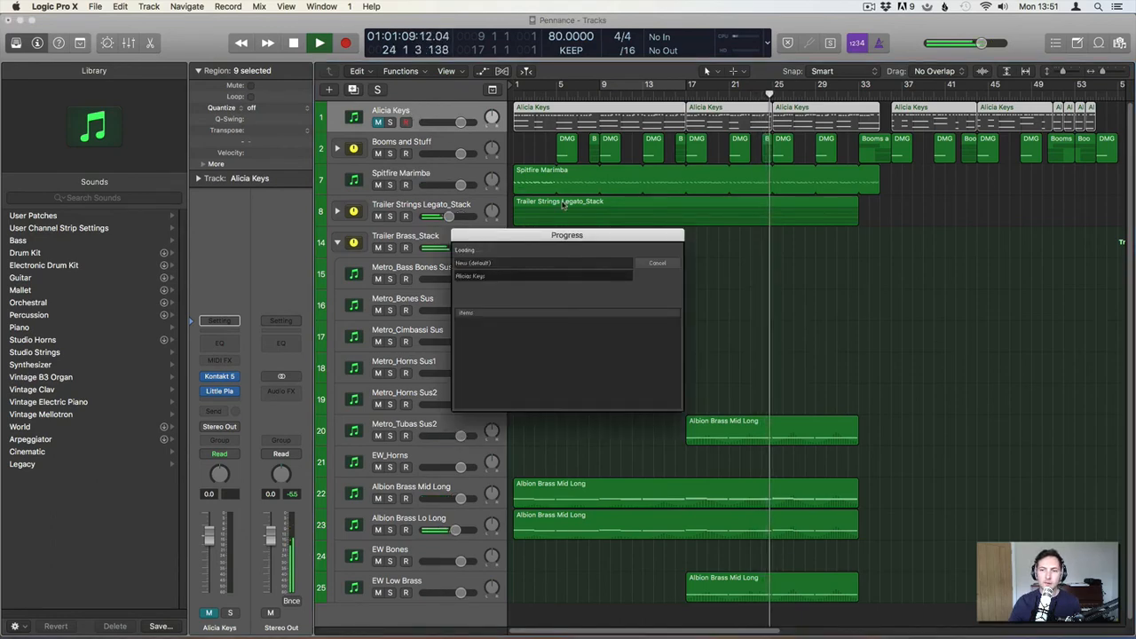
pyautogui.moveTo(754, 151); pyautogui.dragTo(543, 142)
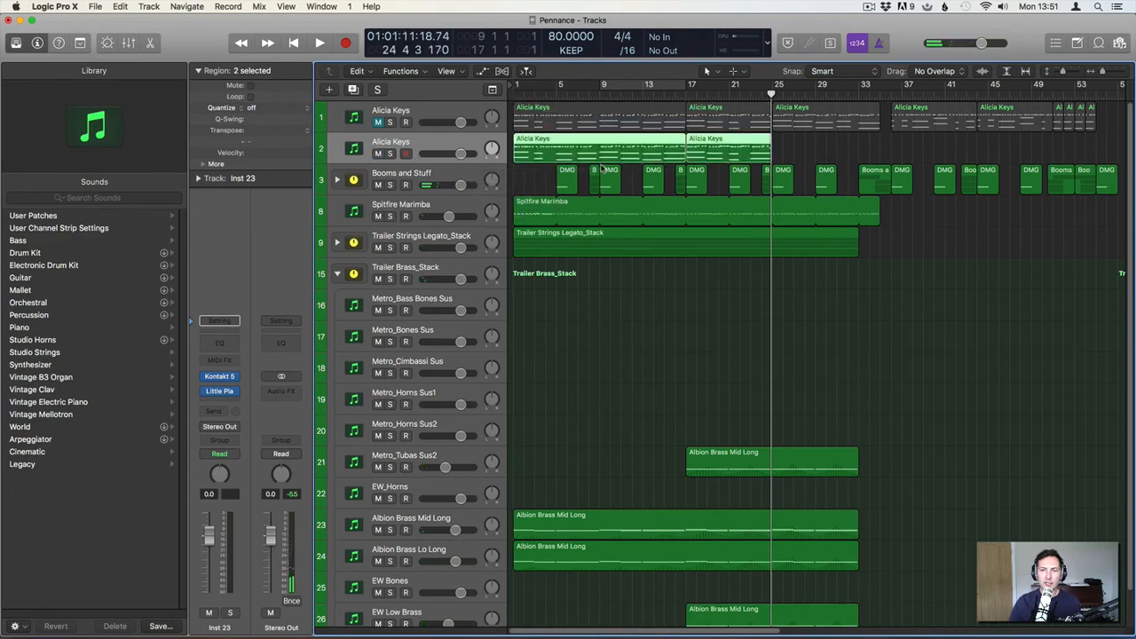
pyautogui.moveTo(806, 118); pyautogui.dragTo(806, 149)
# Join the three copied Alicia Keys regions into one region with the Glue tool, and return to the Pointer tool.
pyautogui.keyDown('shift'); pyautogui.click(736, 153); pyautogui.keyUp('shift')
pyautogui.keyDown('shift'); pyautogui.click(648, 156); pyautogui.keyUp('shift')
pyautogui.press('t')
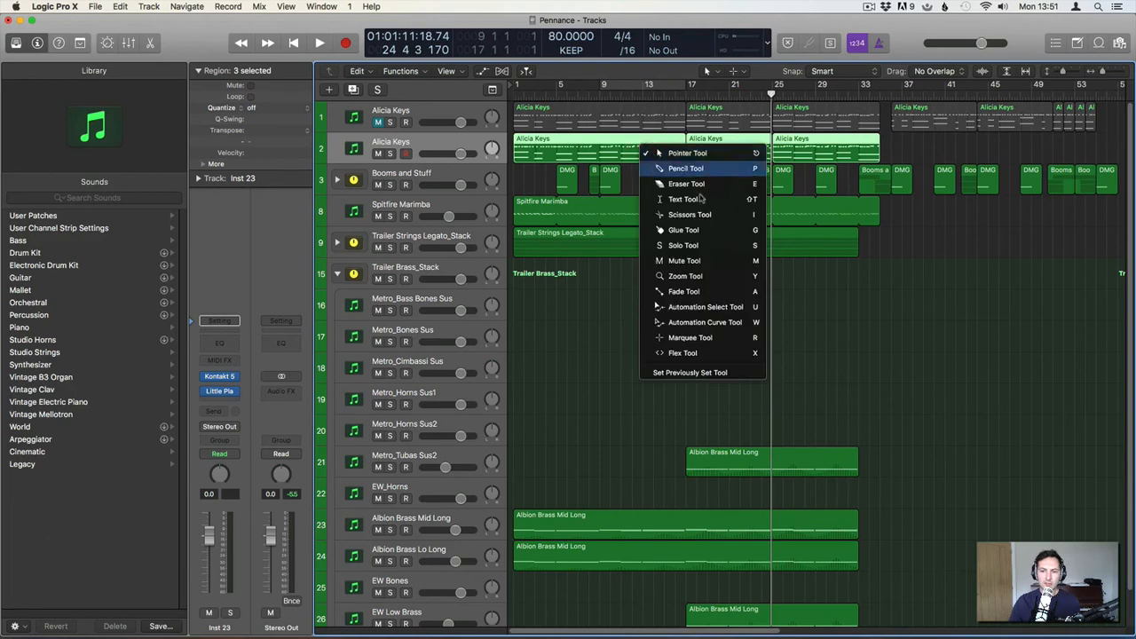
pyautogui.click(701, 229)
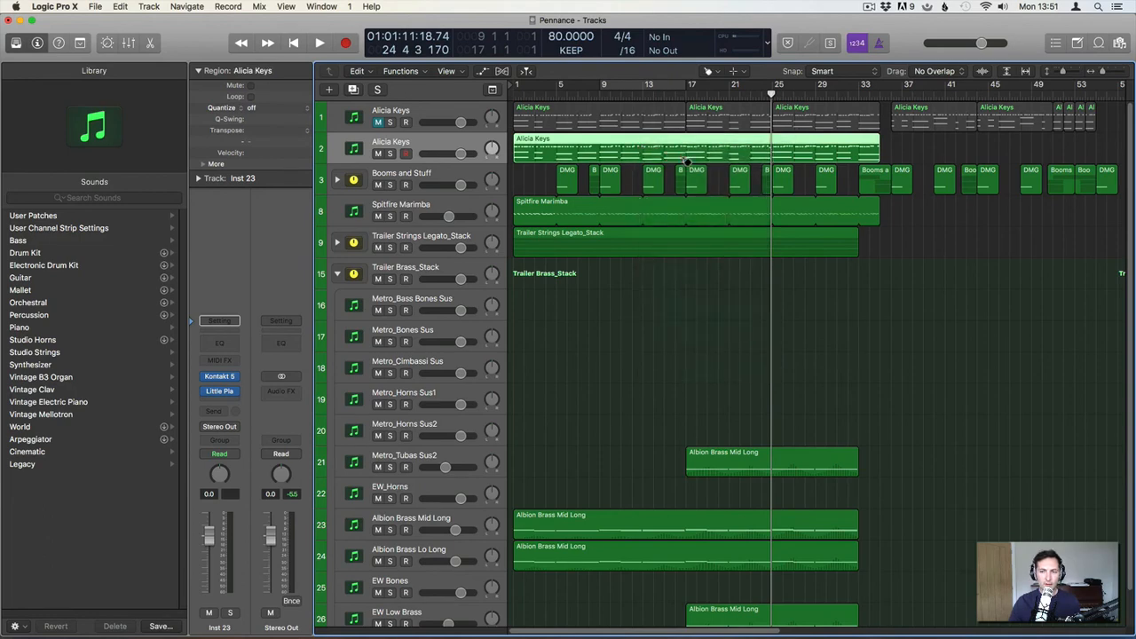
pyautogui.press('t')
pyautogui.click(691, 157)
# Open the joined Alicia Keys region and mute its upper repeated notes, leaving the bass notes, and play from the start.
pyautogui.doubleClick(673, 152)
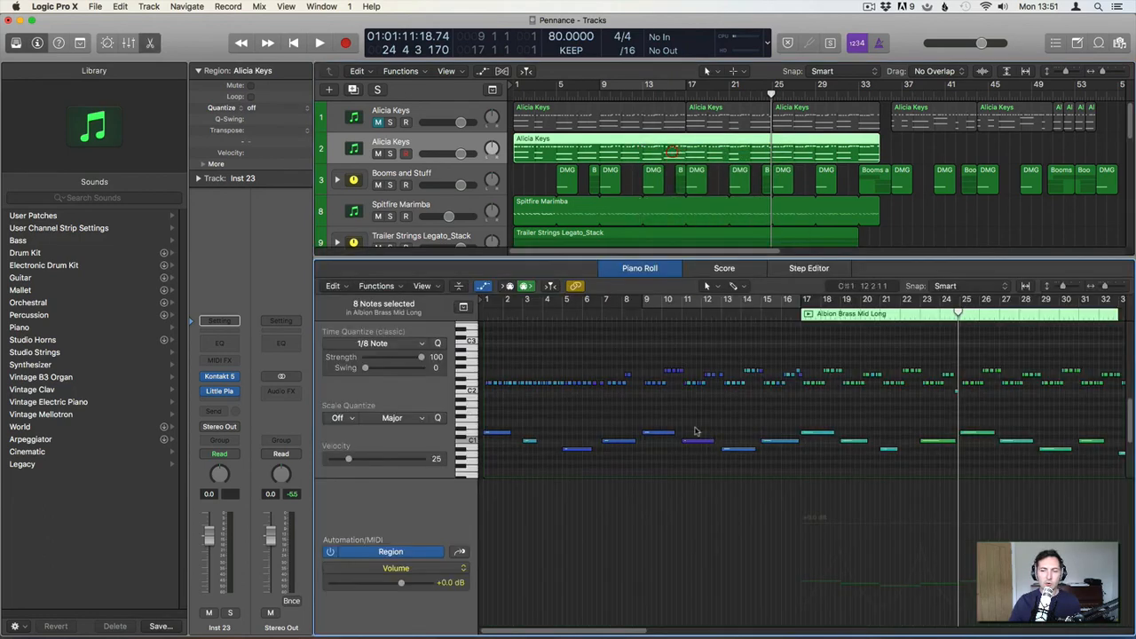
pyautogui.click(475, 346)
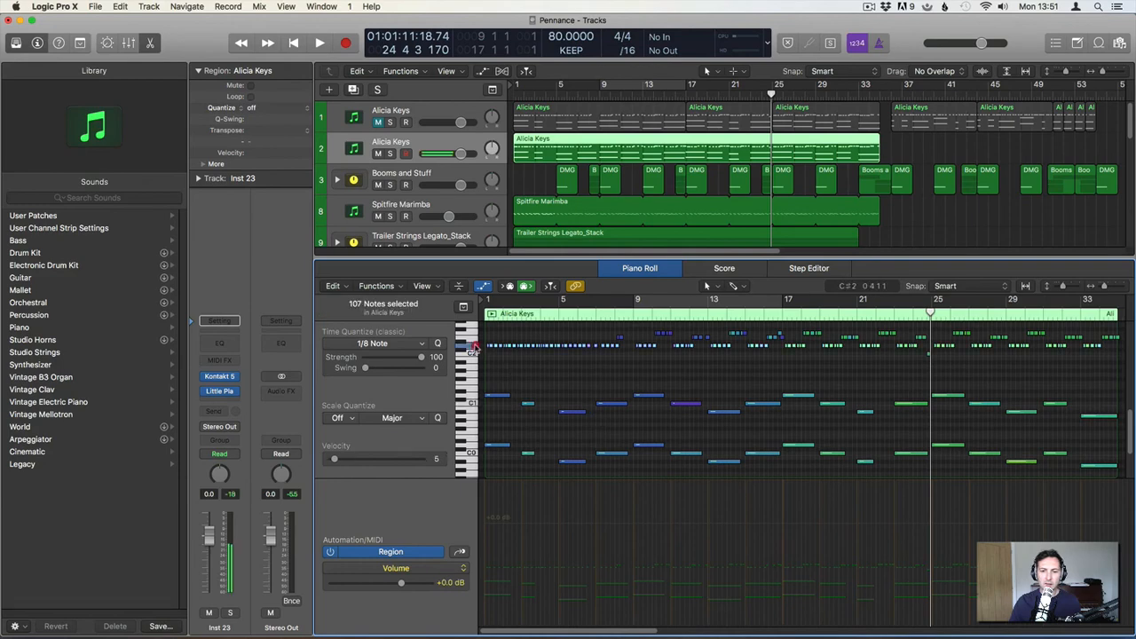
pyautogui.hotkey('ctrl', 'm')
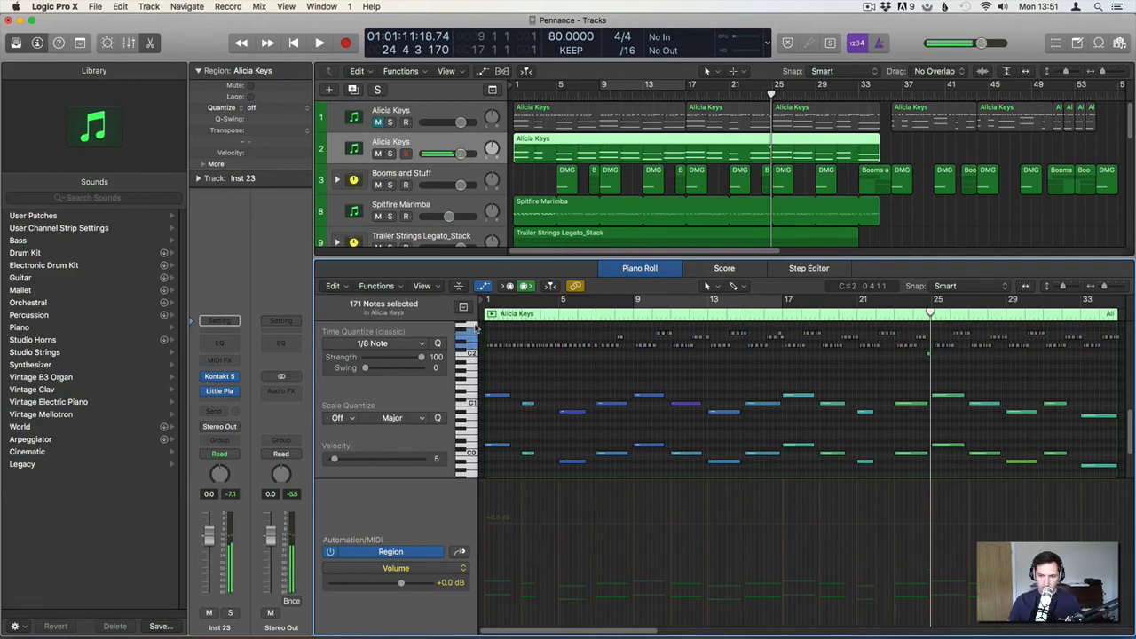
pyautogui.press('Return')
pyautogui.press('space')
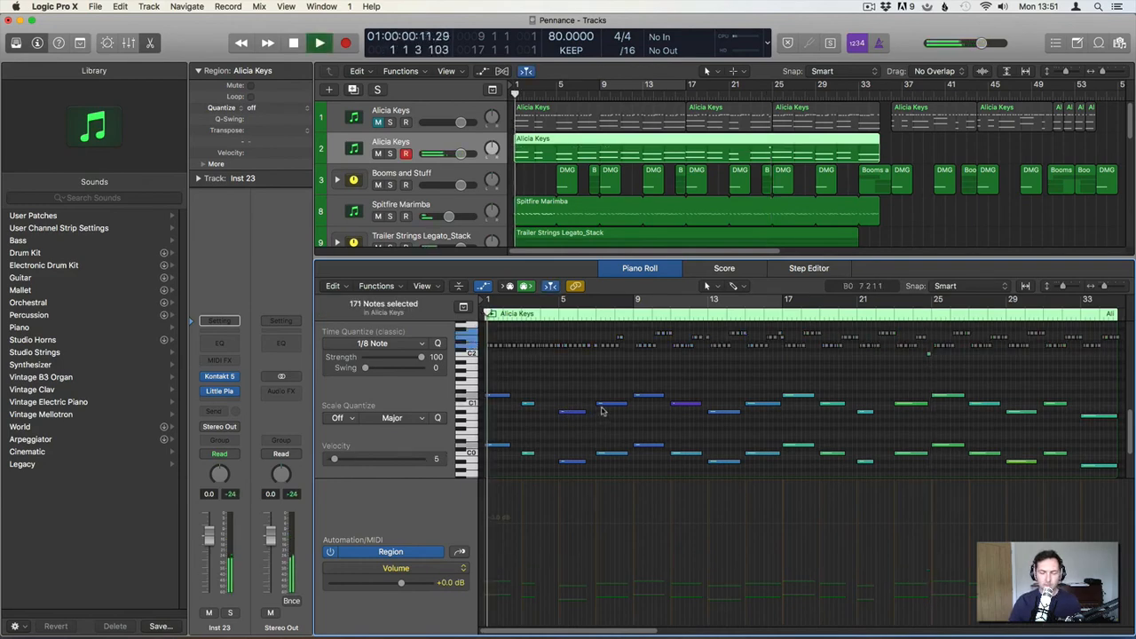
# Mute the stray short C2 note at bar 25 of the Alicia Keys copy, close the editor, and play from bar 17.
pyautogui.press('e')
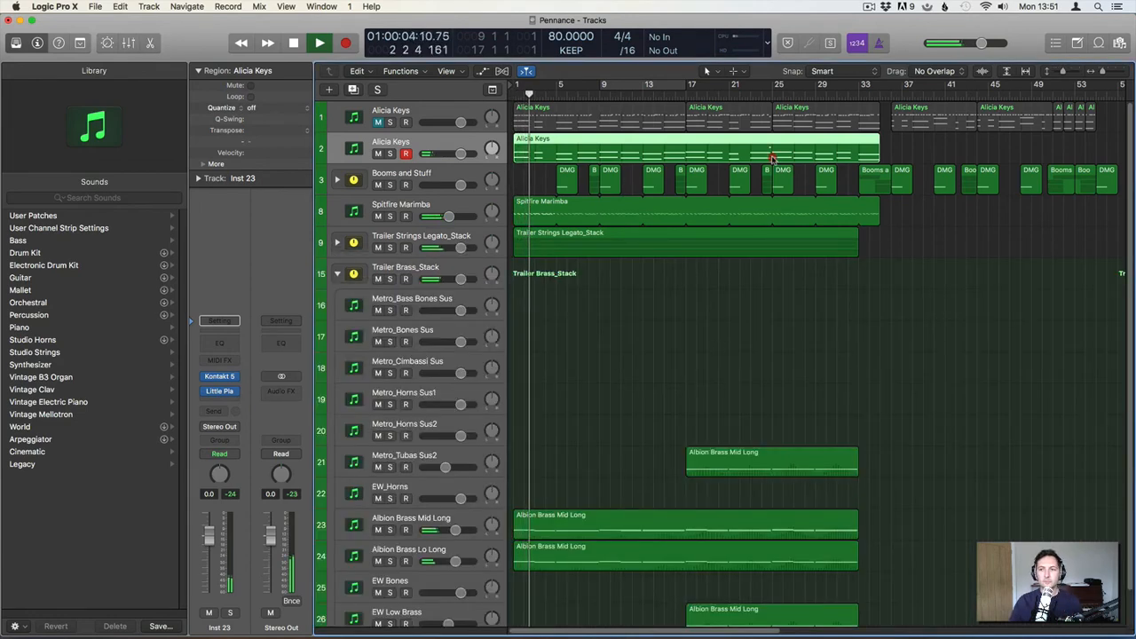
pyautogui.press('e')
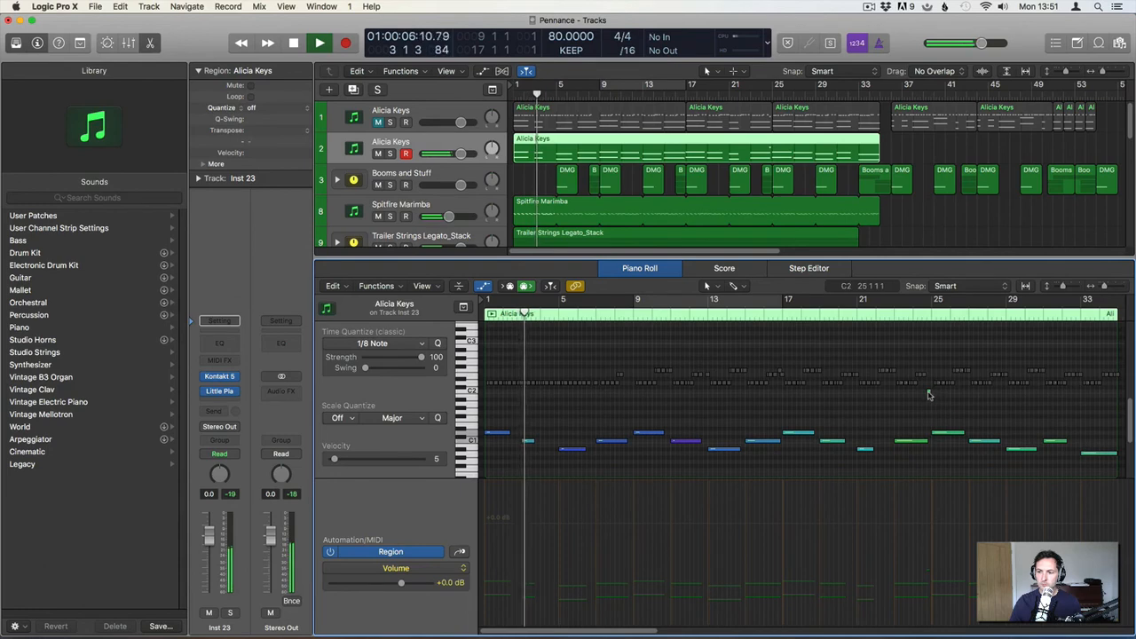
pyautogui.click(928, 391)
pyautogui.hotkey('ctrl', 'm')
pyautogui.click(922, 406)
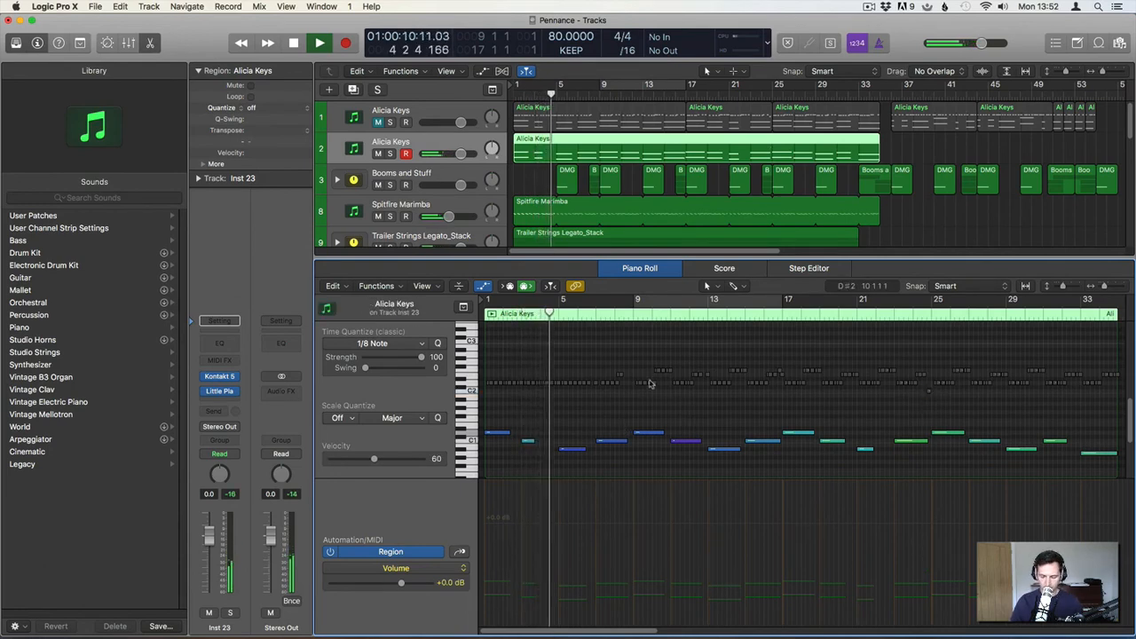
pyautogui.press('e')
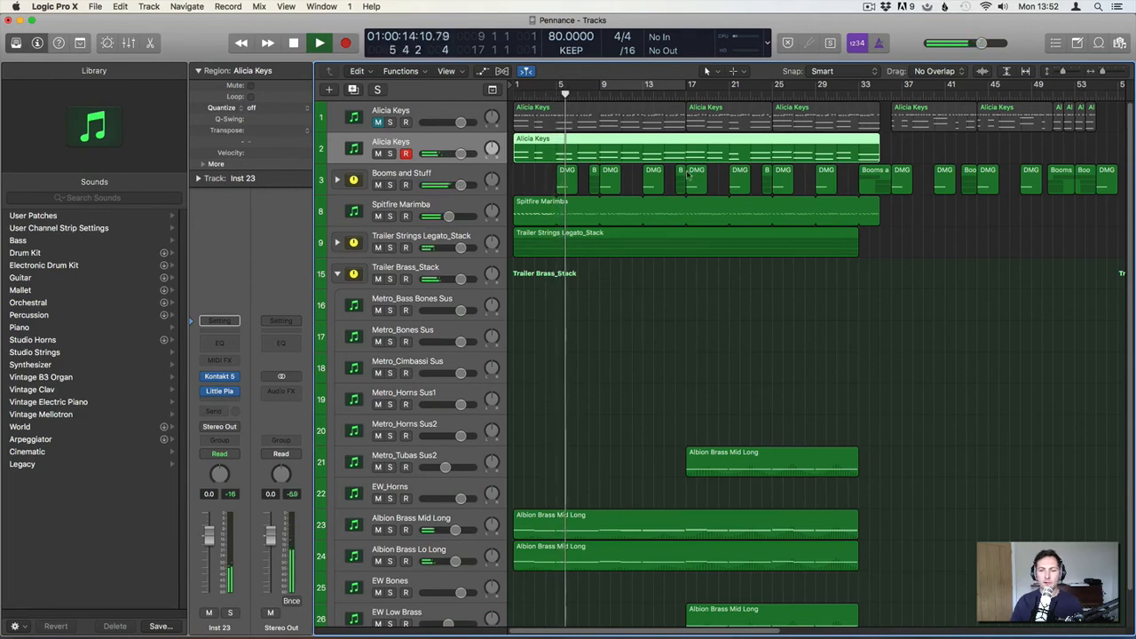
pyautogui.click(688, 89)
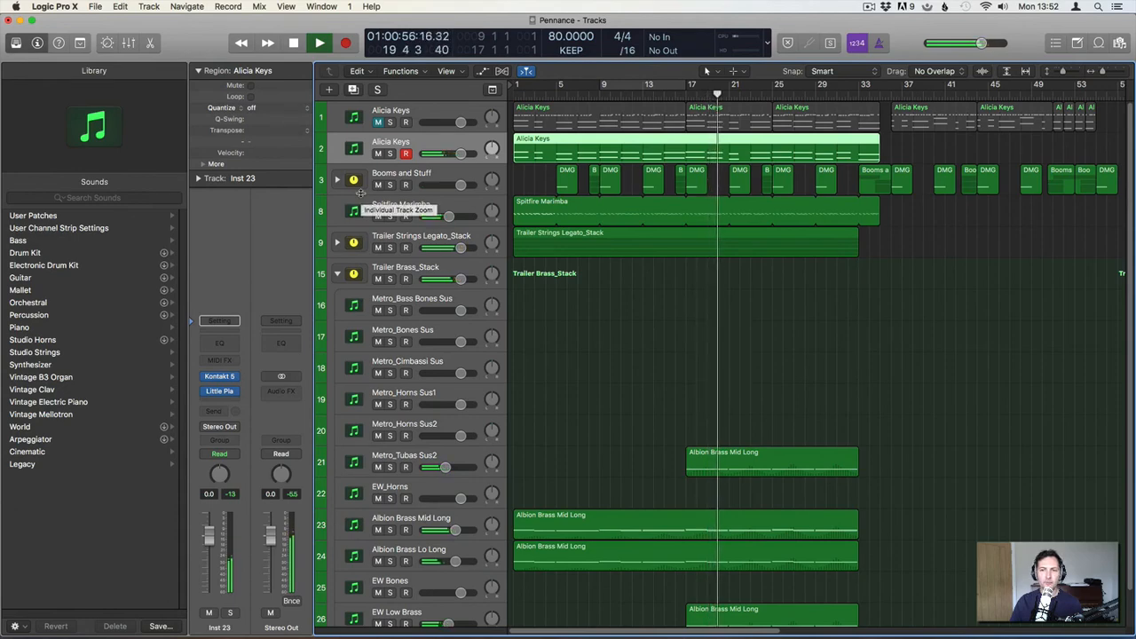
pyautogui.click(681, 332)
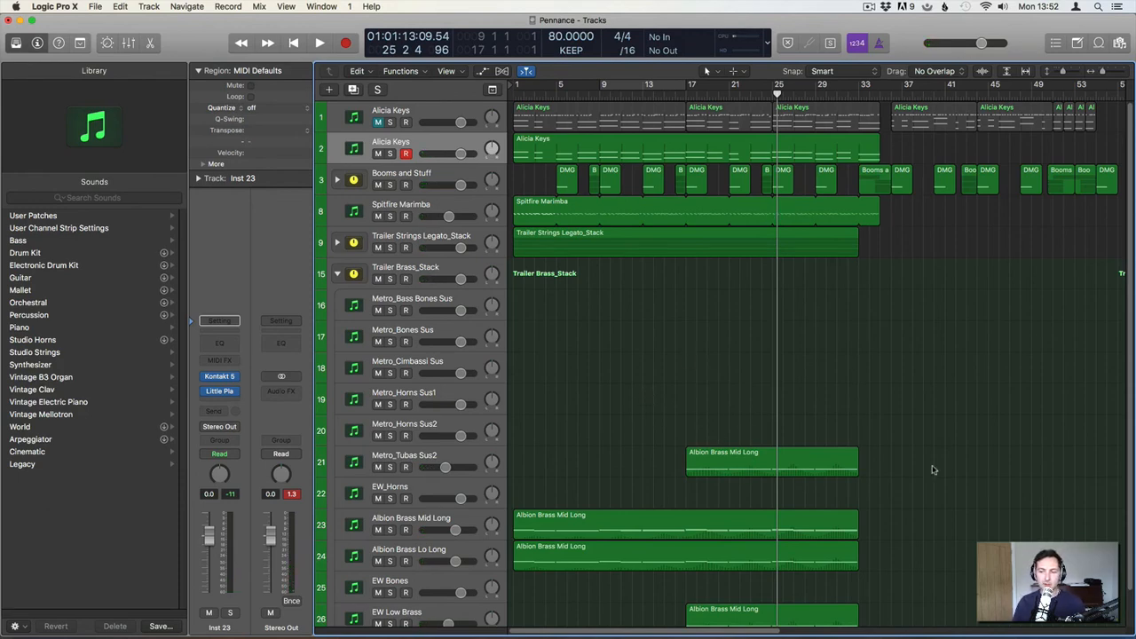
# Display the Metro_Tubas Sus2 region's modulation automation, copy the region to Metro_Horns Sus1, and open the copy in the Piano Roll.
pyautogui.doubleClick(740, 468)
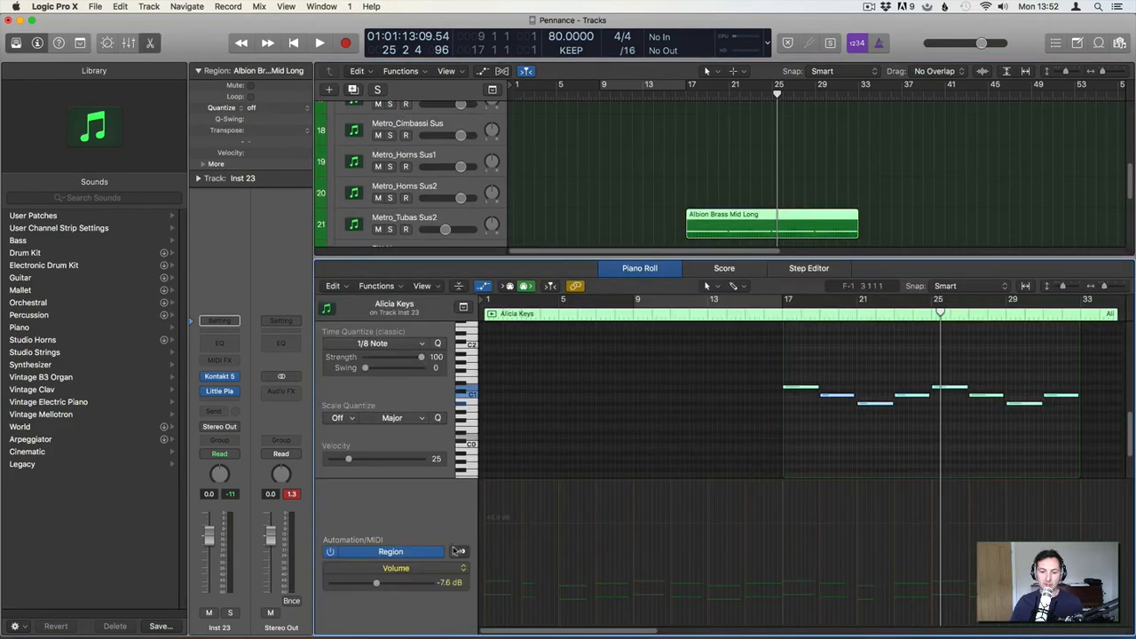
pyautogui.click(458, 551)
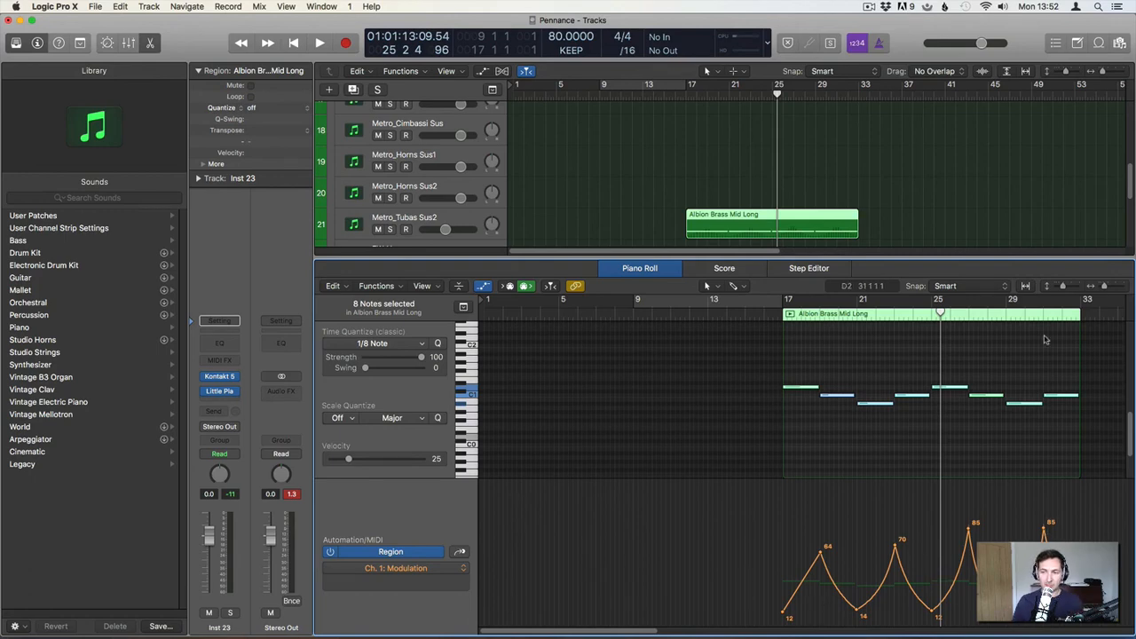
pyautogui.press('e')
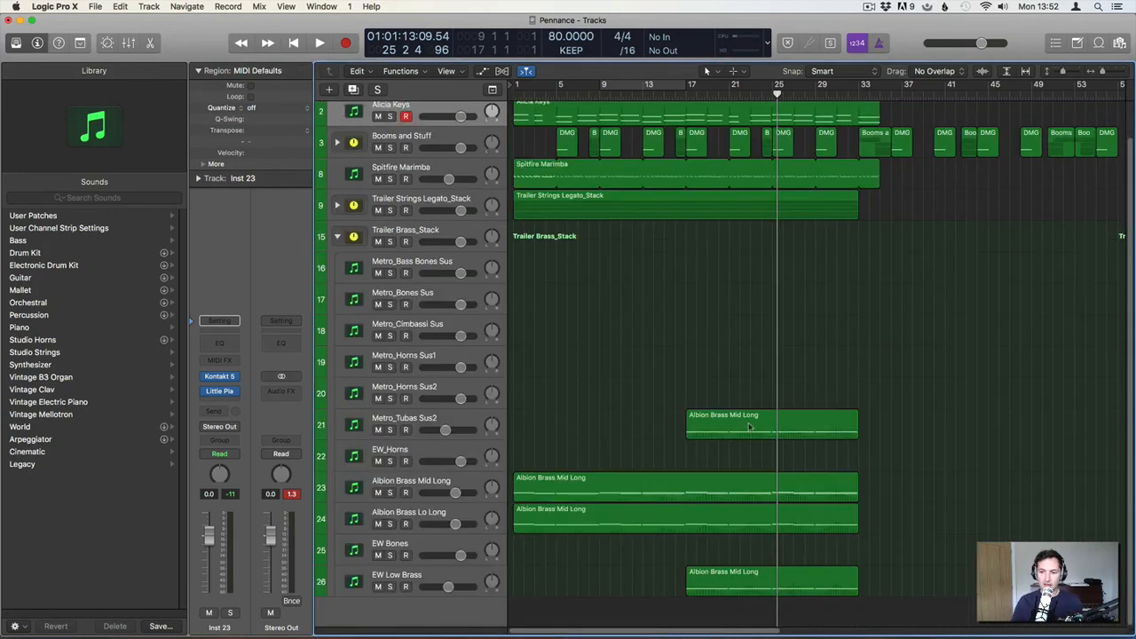
pyautogui.moveTo(728, 428); pyautogui.dragTo(726, 371)
pyautogui.press('e')
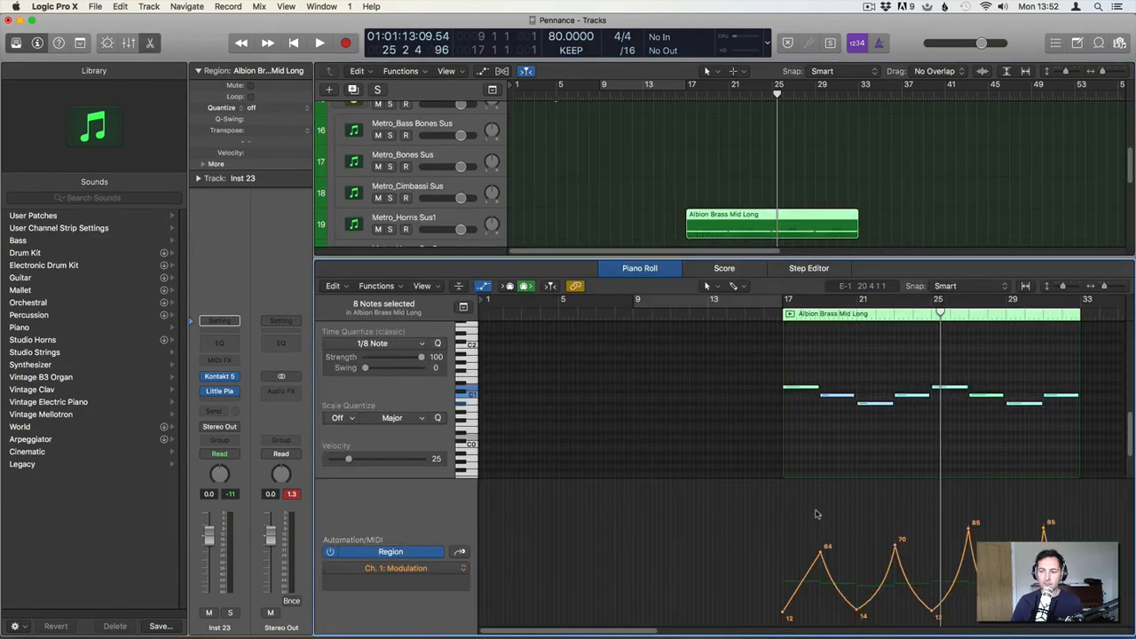
# Raise the modulation curve after the region start in Metro_Horns Sus1 so that its four peaks reach 127.
pyautogui.press('t')
pyautogui.click(815, 511)
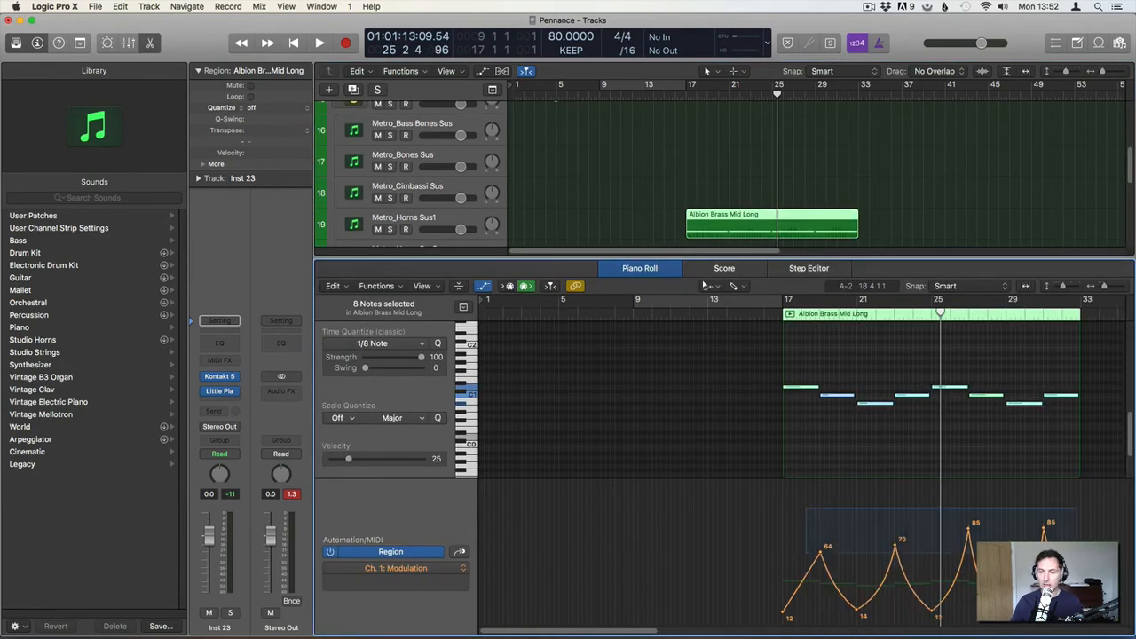
pyautogui.moveTo(1074, 552); pyautogui.dragTo(906, 321)
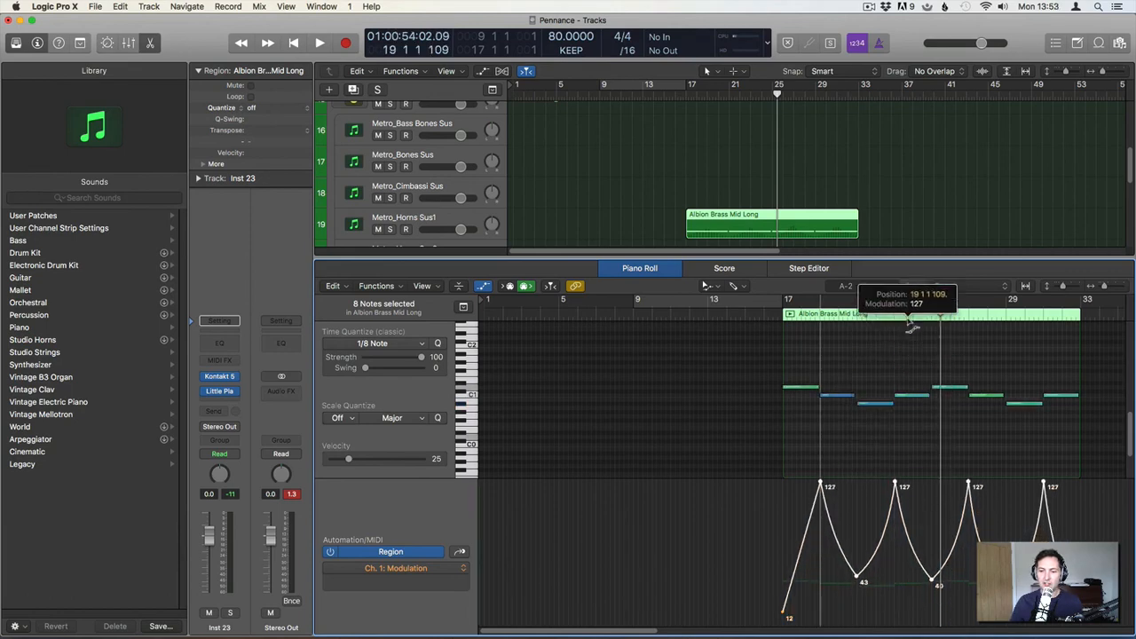
pyautogui.press('t')
pyautogui.click(749, 601)
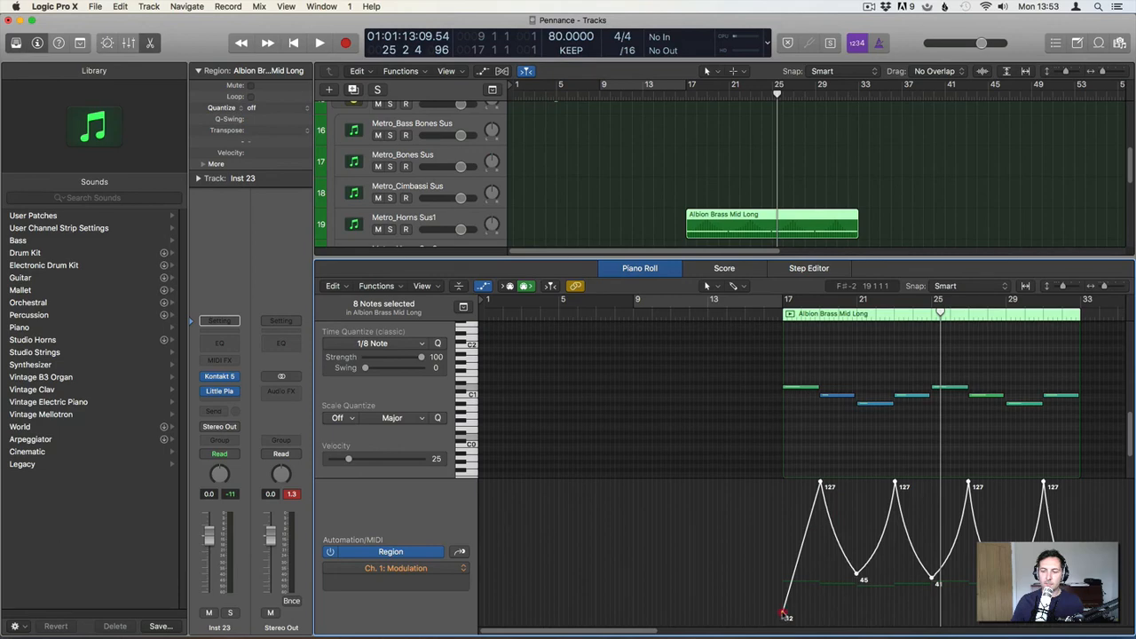
# Raise the modulation start to 53 and the following dips to 52 and 55 onward, and delete the leftover start point at 12.
pyautogui.moveTo(782, 613); pyautogui.dragTo(783, 564)
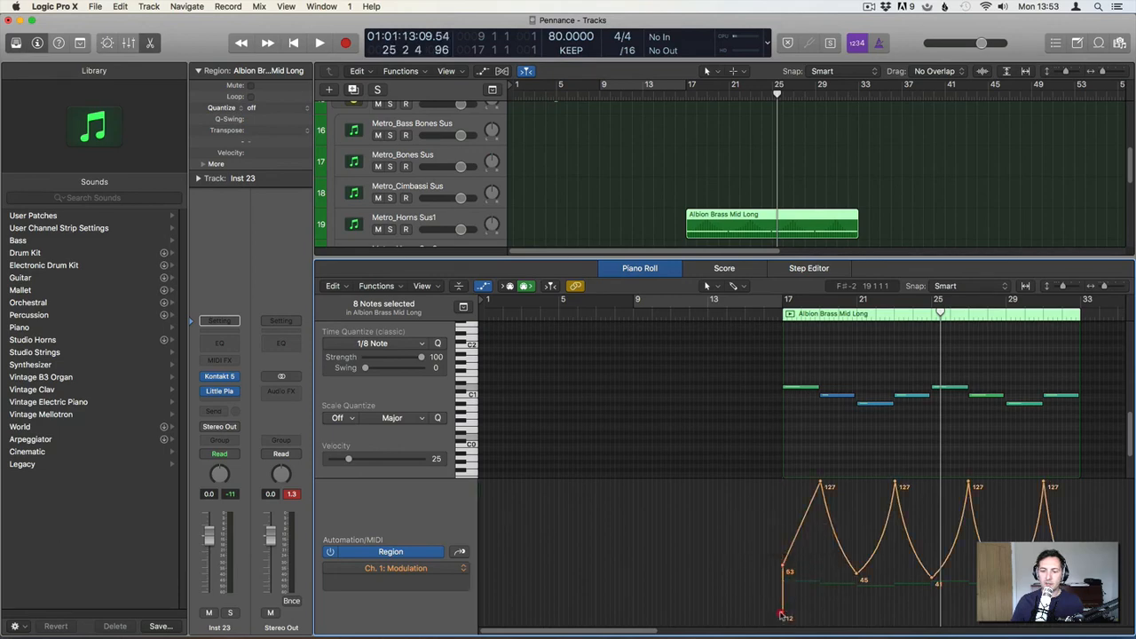
pyautogui.moveTo(857, 575); pyautogui.dragTo(857, 565)
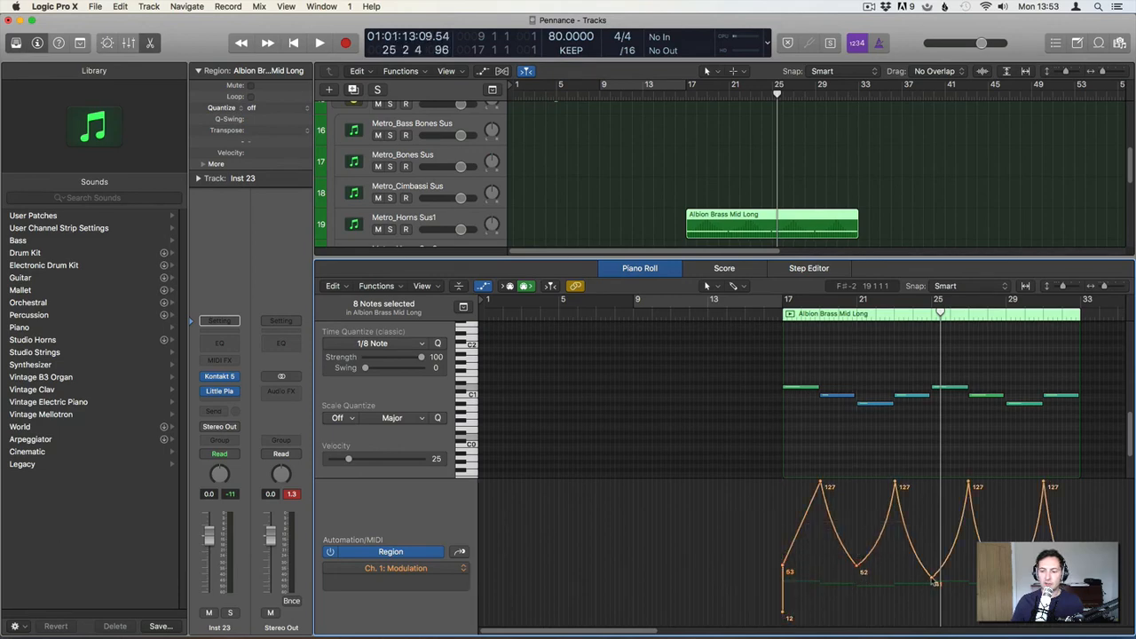
pyautogui.moveTo(932, 581); pyautogui.dragTo(937, 568)
pyautogui.moveTo(1006, 578); pyautogui.dragTo(1006, 563)
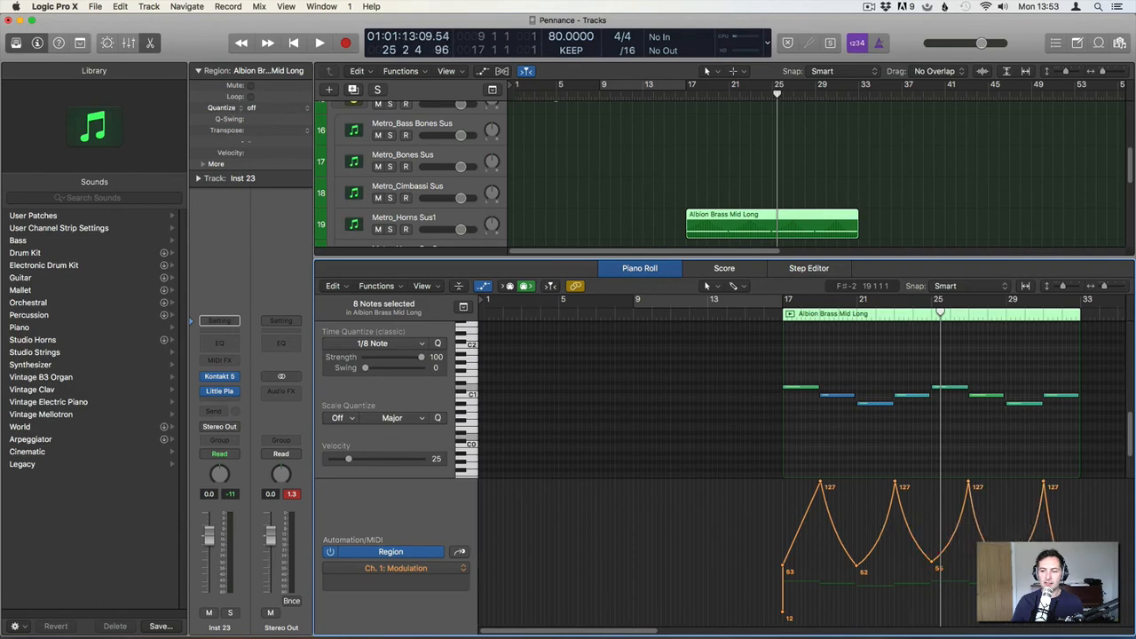
pyautogui.doubleClick(782, 614)
# Duplicate all eight Metro_Horns Sus1 notes a fifth higher, keeping the originals, and play from bar 16.
pyautogui.click(765, 315)
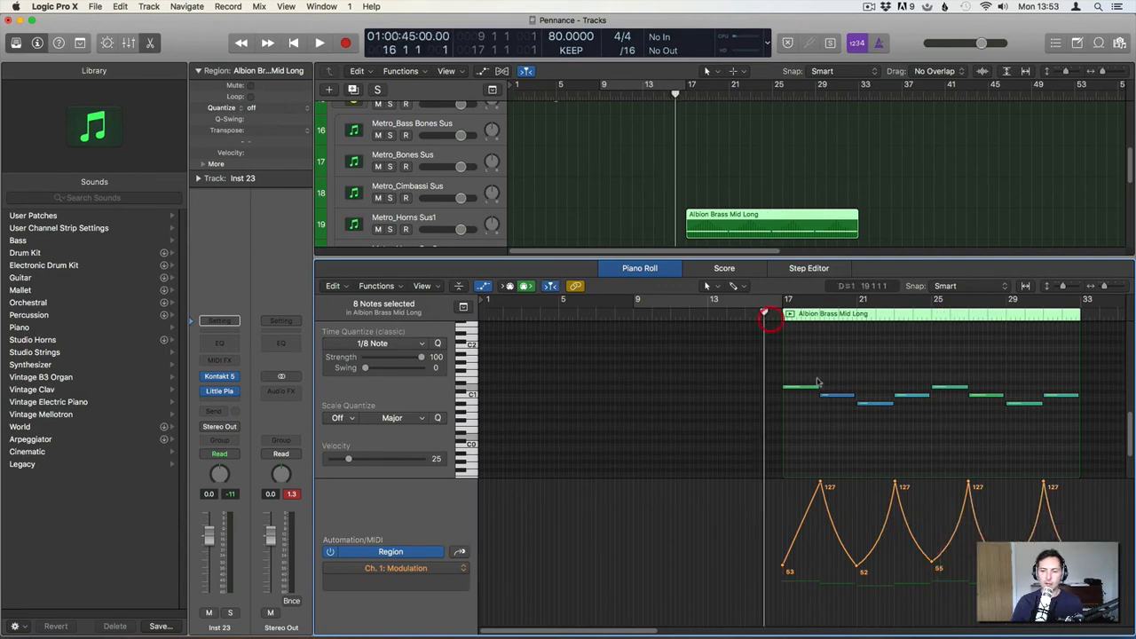
pyautogui.moveTo(805, 365); pyautogui.dragTo(1043, 408)
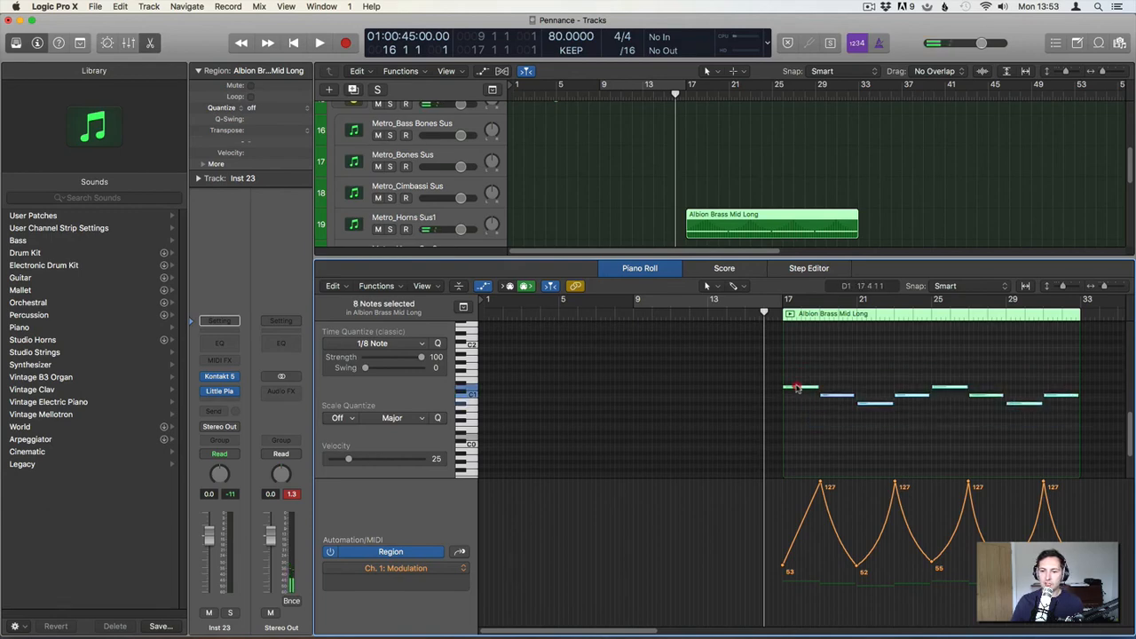
pyautogui.moveTo(796, 388); pyautogui.dragTo(799, 368)
pyautogui.click(757, 370)
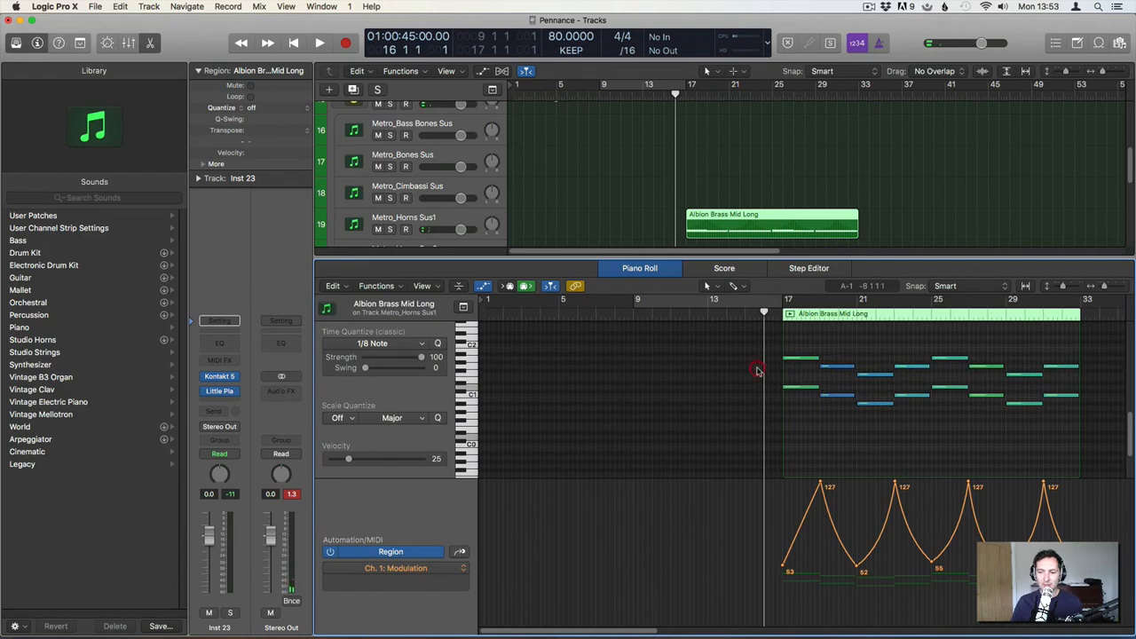
pyautogui.press('space')
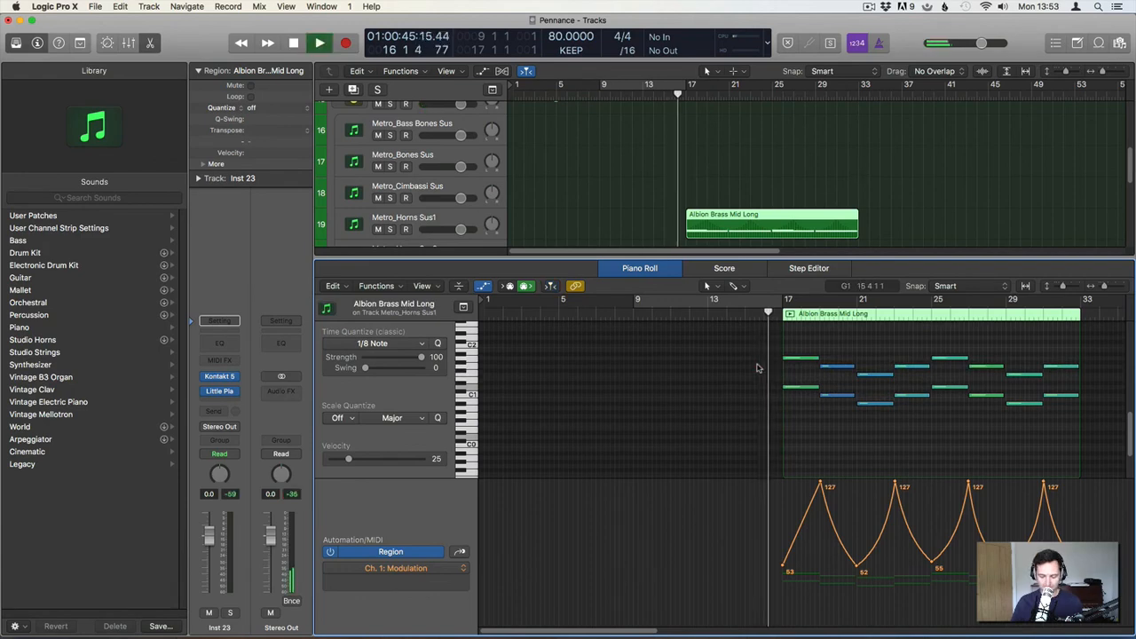
# Close the Piano Roll, listen to the whole arrangement past bar 17, and stop playback.
pyautogui.press('e')
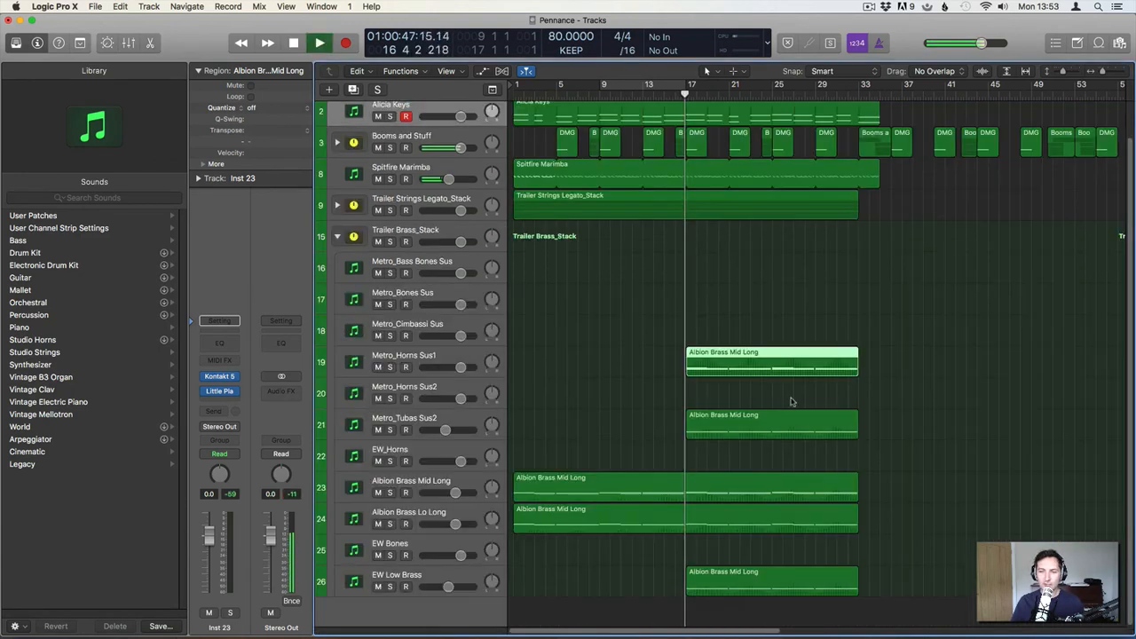
pyautogui.click(719, 314)
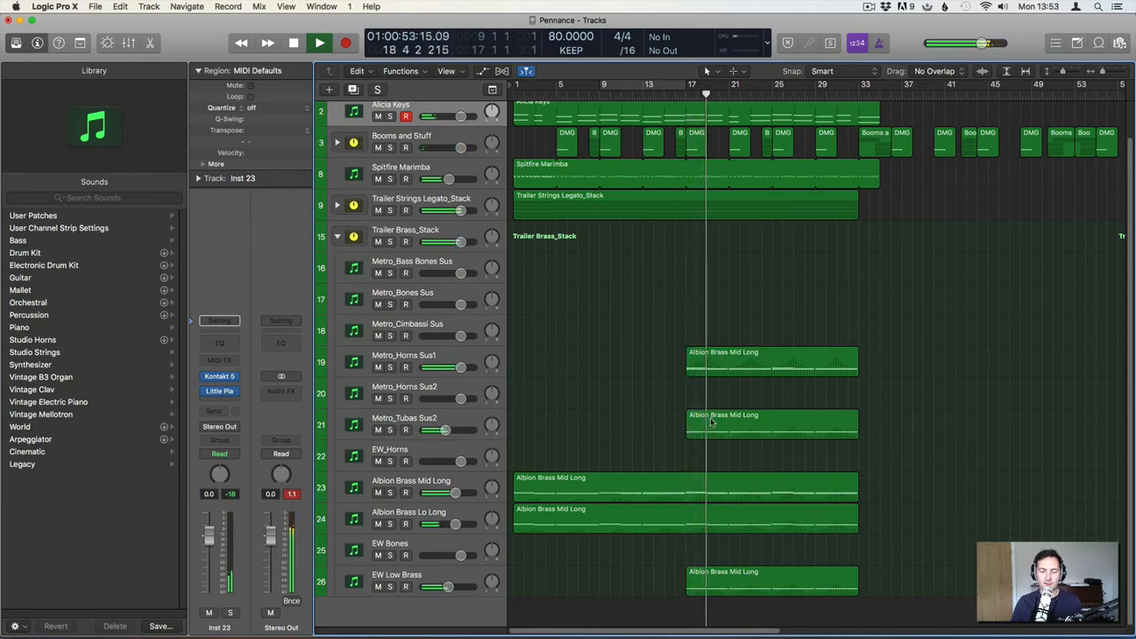
pyautogui.press('space')
# Raise the Metro_Horns Sus1 modulation start to 58, the first two dips to 66, and the remaining dips similarly.
pyautogui.doubleClick(718, 360)
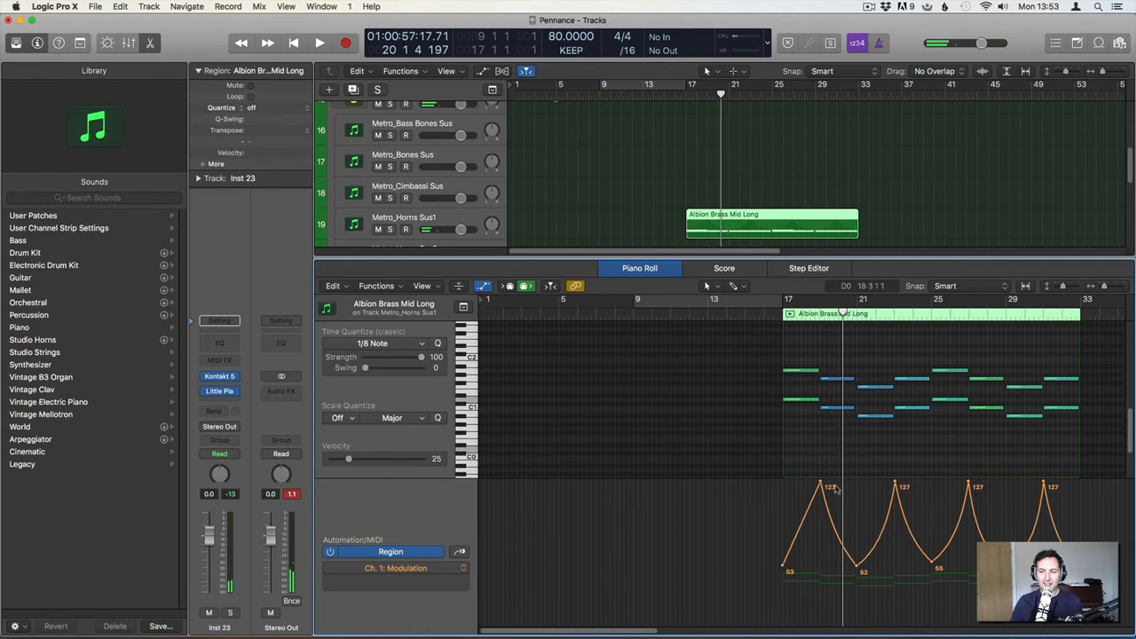
pyautogui.moveTo(785, 569); pyautogui.dragTo(784, 560)
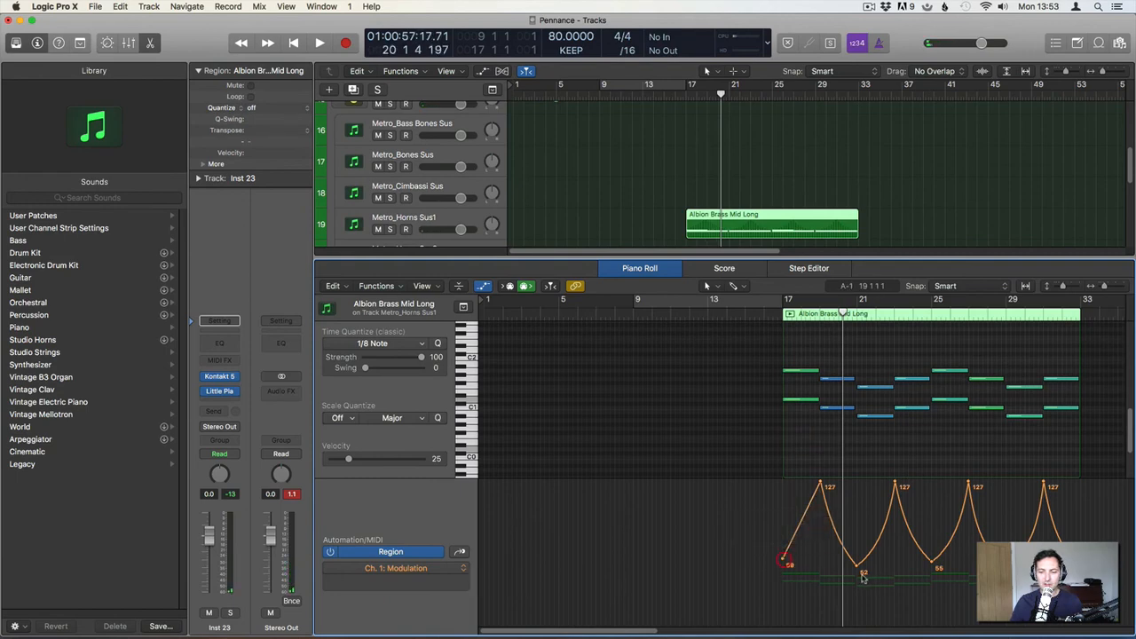
pyautogui.moveTo(859, 568); pyautogui.dragTo(861, 556)
pyautogui.moveTo(938, 568); pyautogui.dragTo(937, 556)
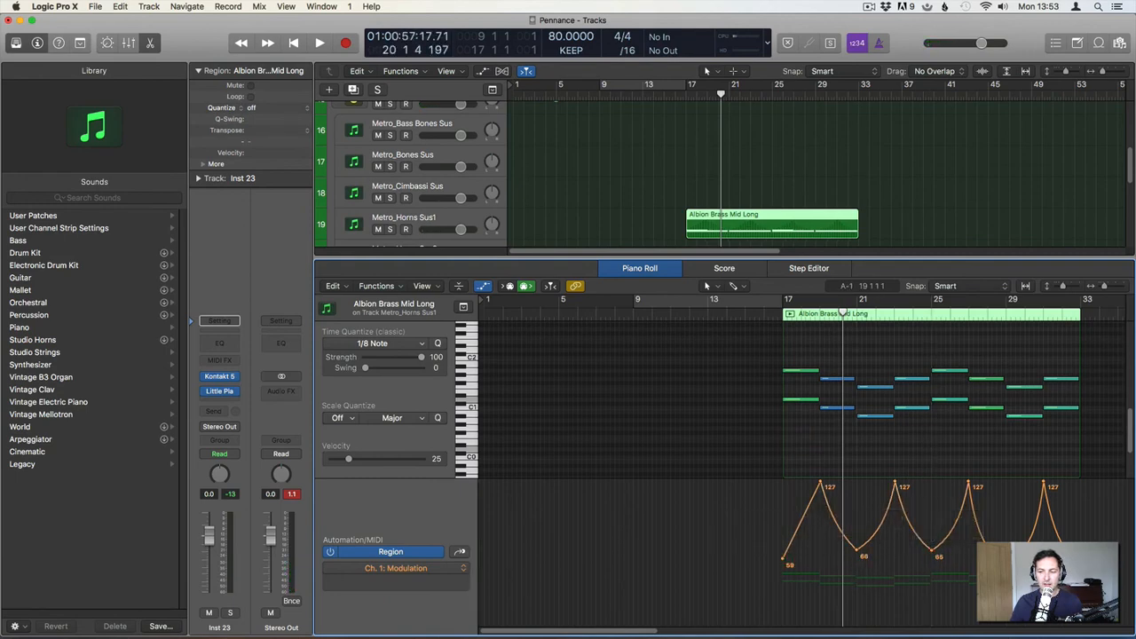
pyautogui.moveTo(1005, 562); pyautogui.dragTo(1005, 551)
pyautogui.moveTo(1079, 563); pyautogui.dragTo(1079, 547)
# Copy the Metro_Horns Sus1 region to Metro_Cimbassi Sus, Metro_Bones Sus and Metro_Bass Bones Sus, and play from bar 16.
pyautogui.press('e')
pyautogui.moveTo(709, 363); pyautogui.dragTo(719, 272)
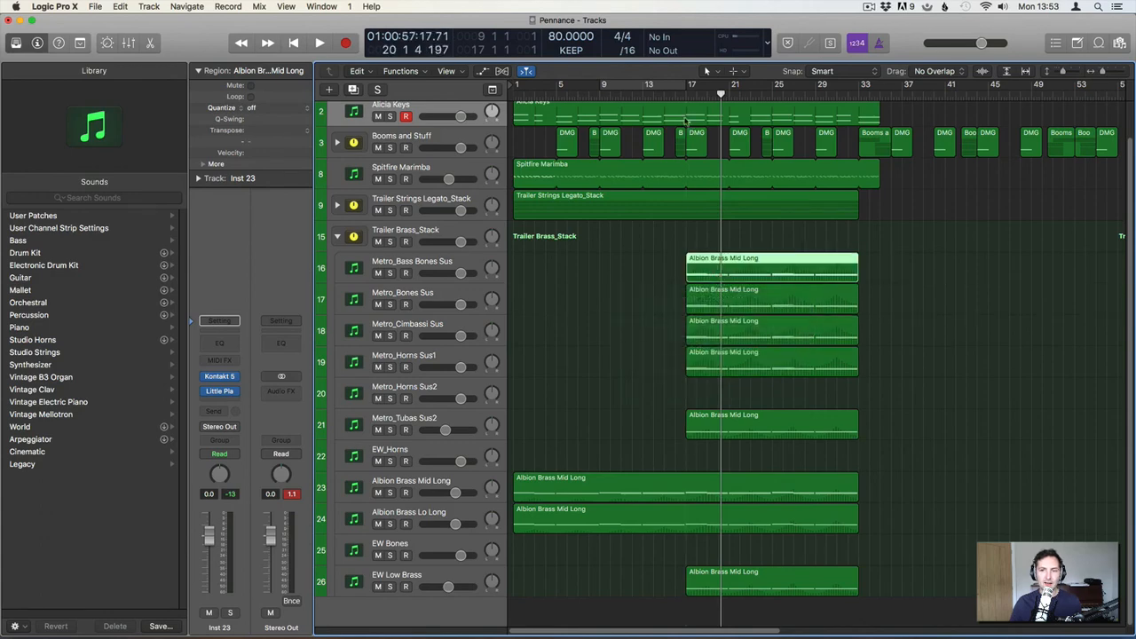
pyautogui.click(677, 92)
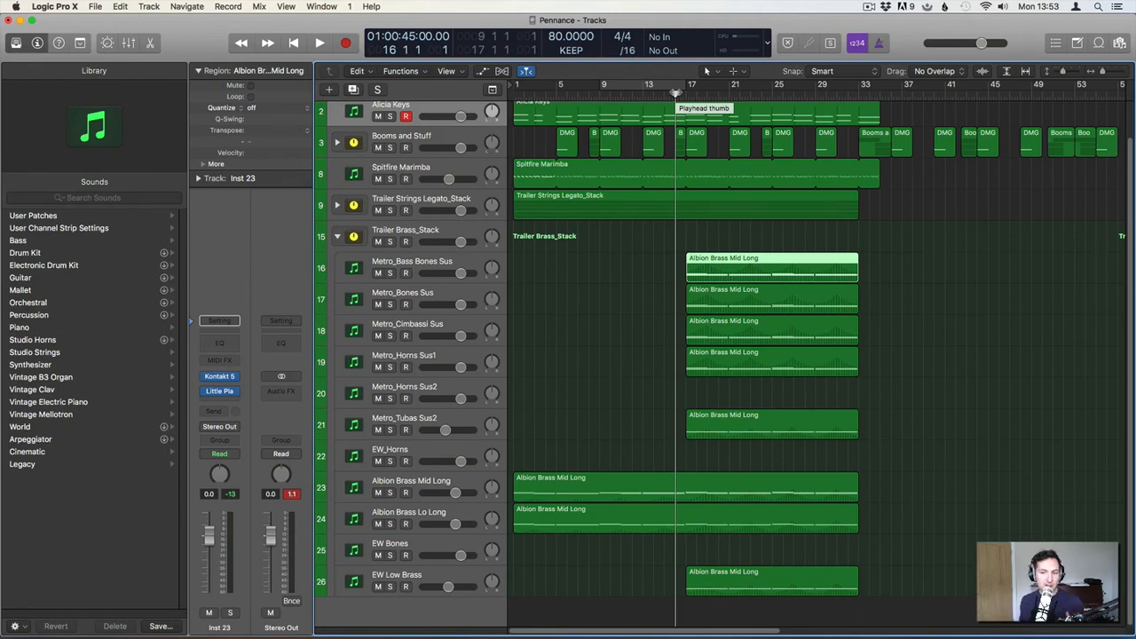
pyautogui.press('space')
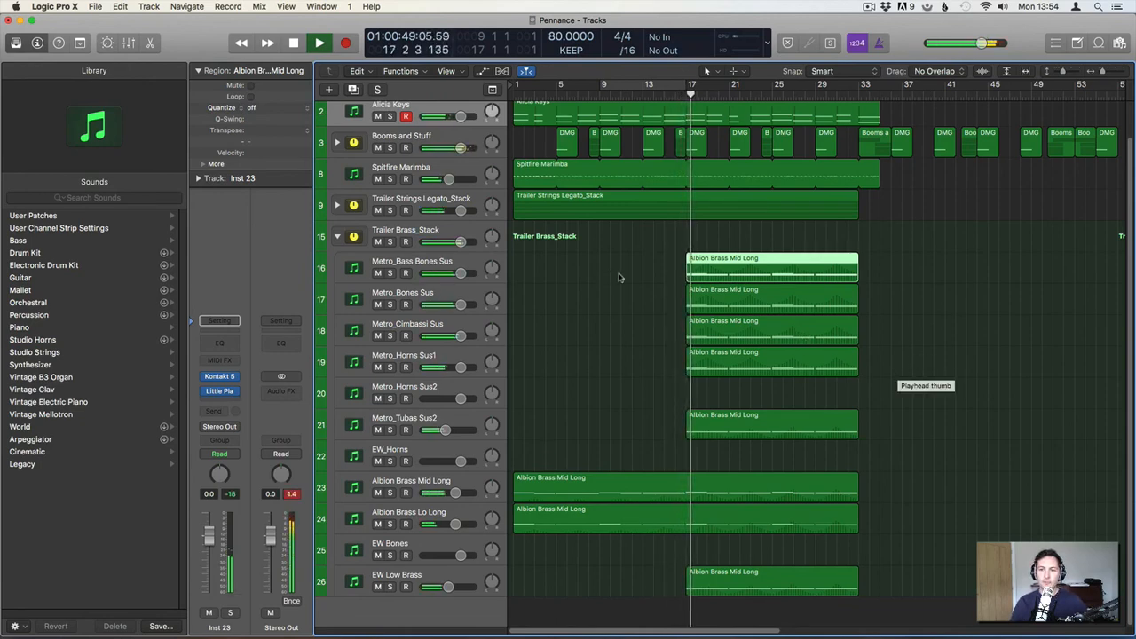
# Mute and unmute Metro_Bass Bones Sus and Metro_Bones Sus in turn to compare the mix, and stop playback.
pyautogui.click(377, 266)
pyautogui.click(378, 272)
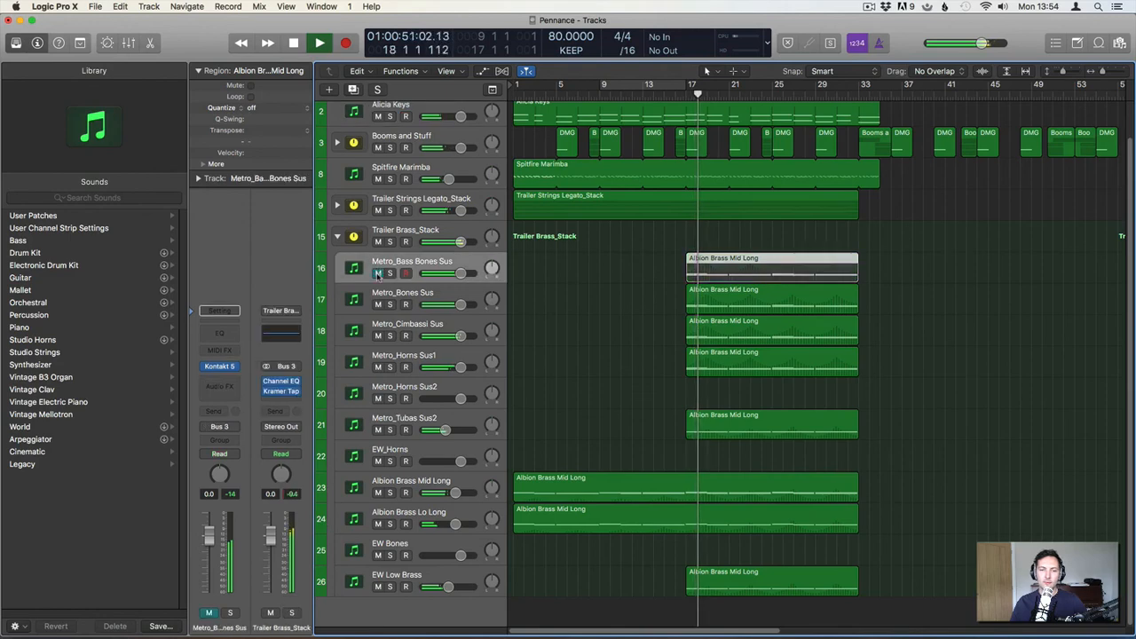
pyautogui.click(378, 272)
pyautogui.click(377, 305)
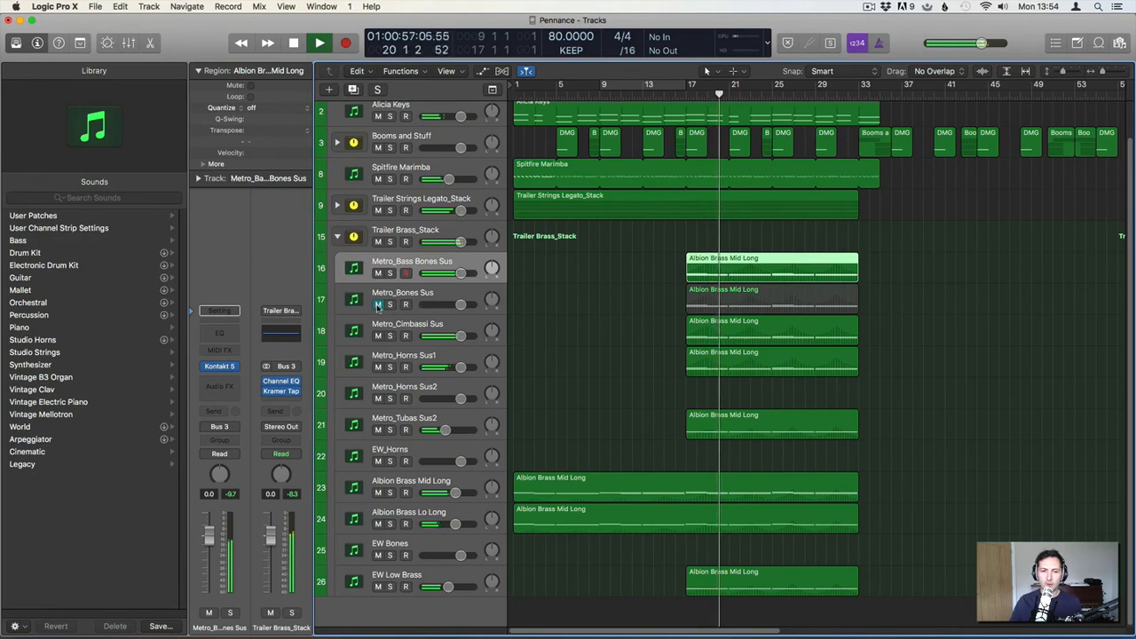
pyautogui.click(377, 304)
pyautogui.click(610, 254)
pyautogui.press('space')
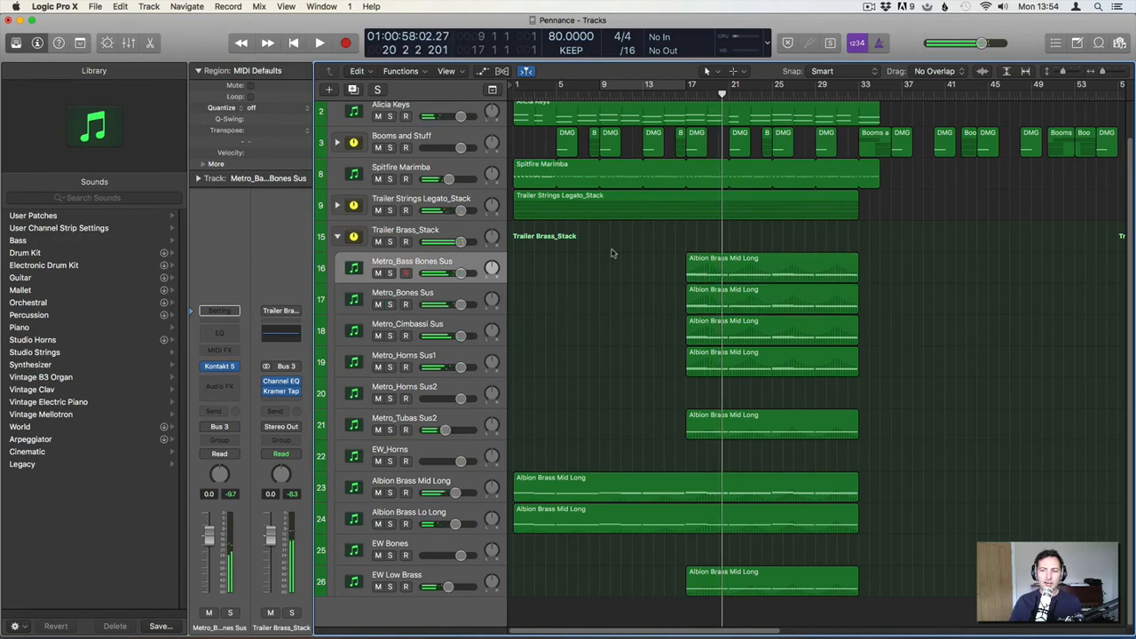
# Lower the modulation start in the Metro_Bones Sus region to 22 and the first two dips to 18 and 11.
pyautogui.doubleClick(740, 298)
pyautogui.moveTo(784, 565); pyautogui.dragTo(781, 606)
pyautogui.moveTo(859, 551); pyautogui.dragTo(862, 609)
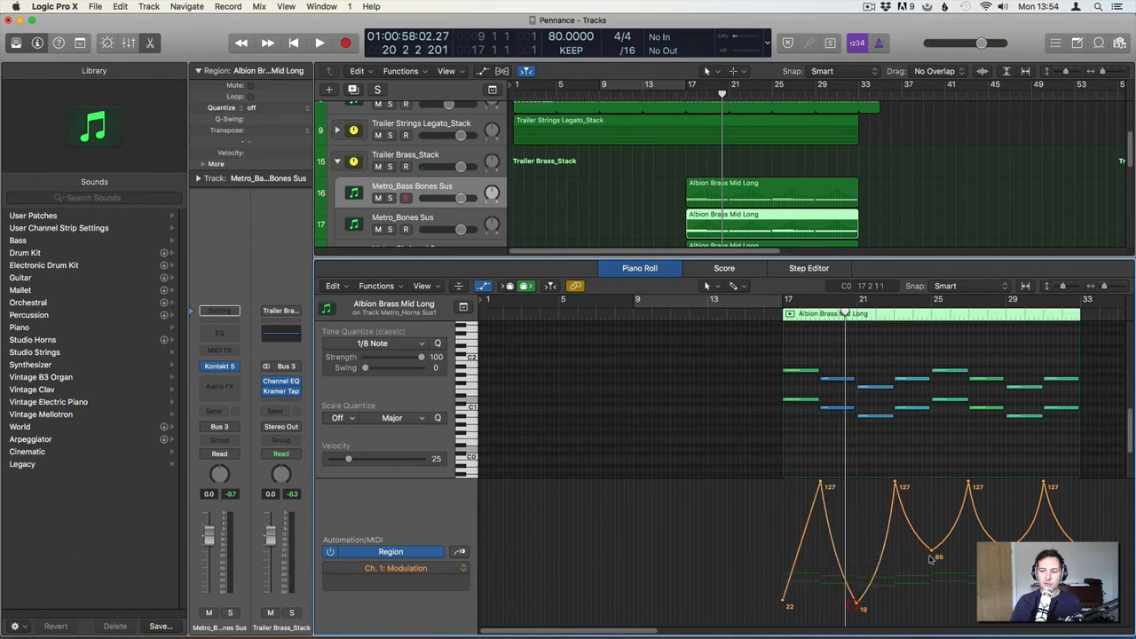
pyautogui.moveTo(938, 557); pyautogui.dragTo(936, 612)
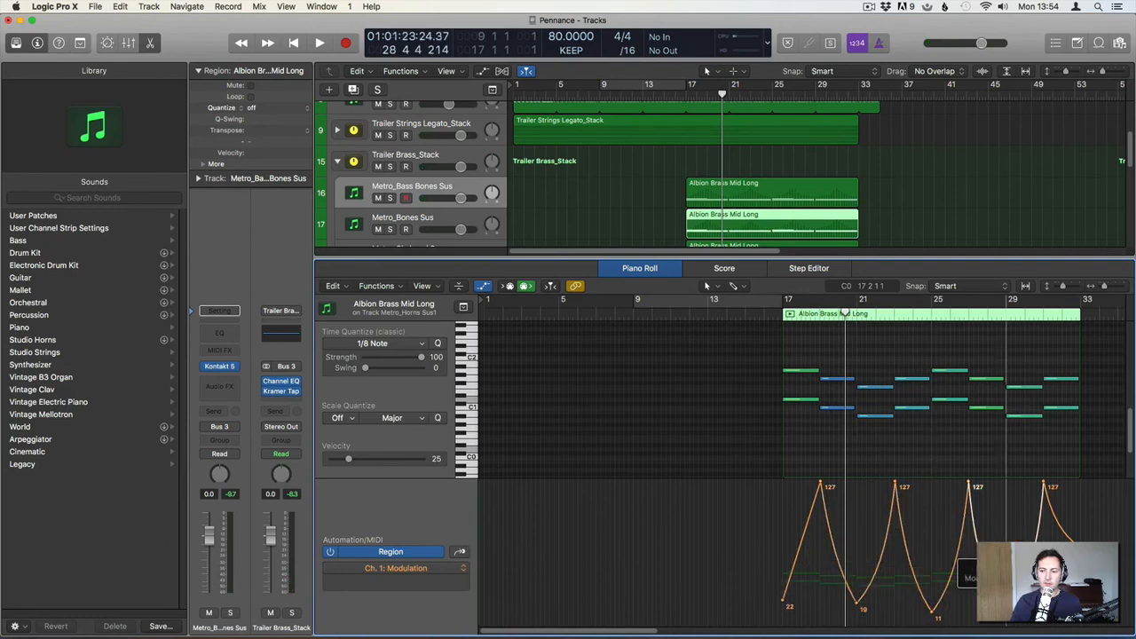
# Replace the Metro_Bass Bones Sus region with a copy of the edited Metro_Bones Sus region and close the Piano Roll.
pyautogui.click(790, 194)
pyautogui.press('BackSpace')
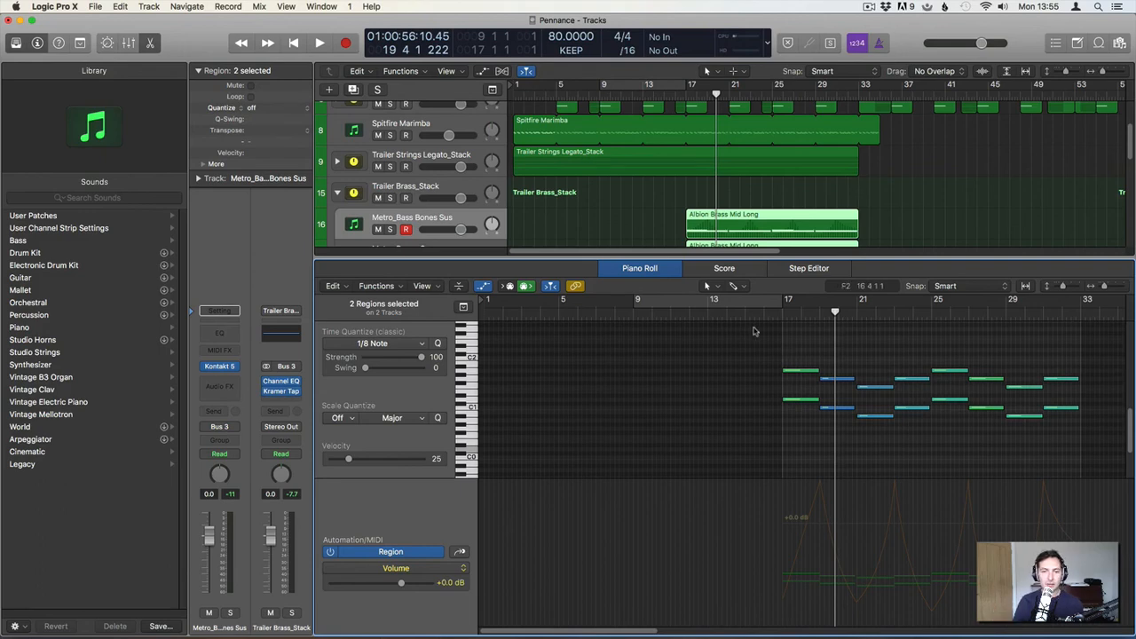
pyautogui.click(452, 228)
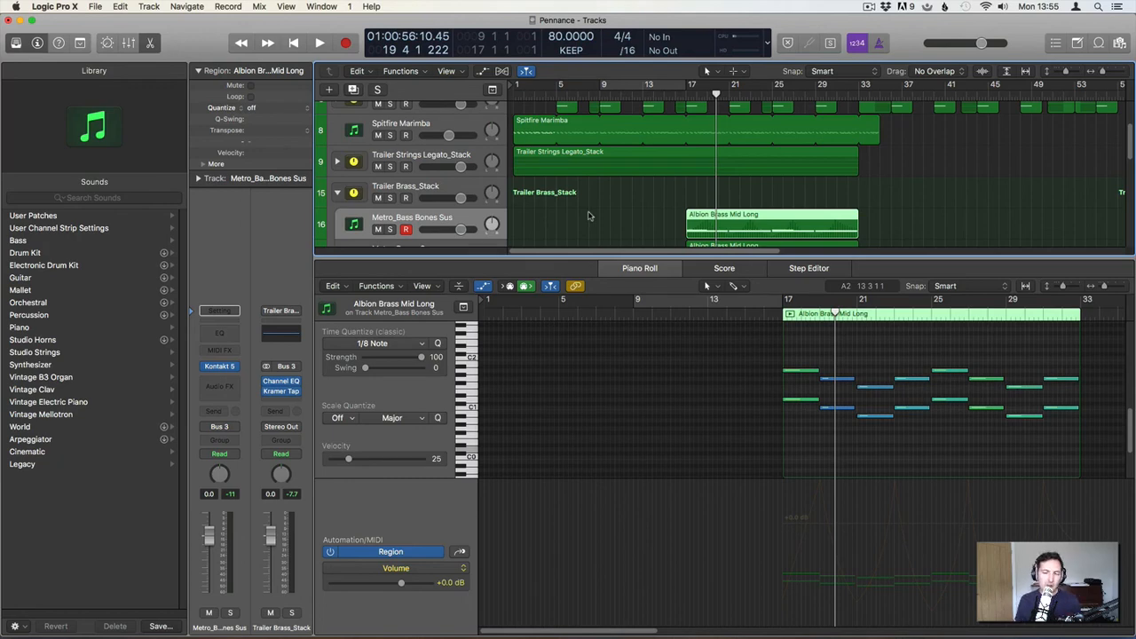
pyautogui.press('p')
pyautogui.click(617, 267)
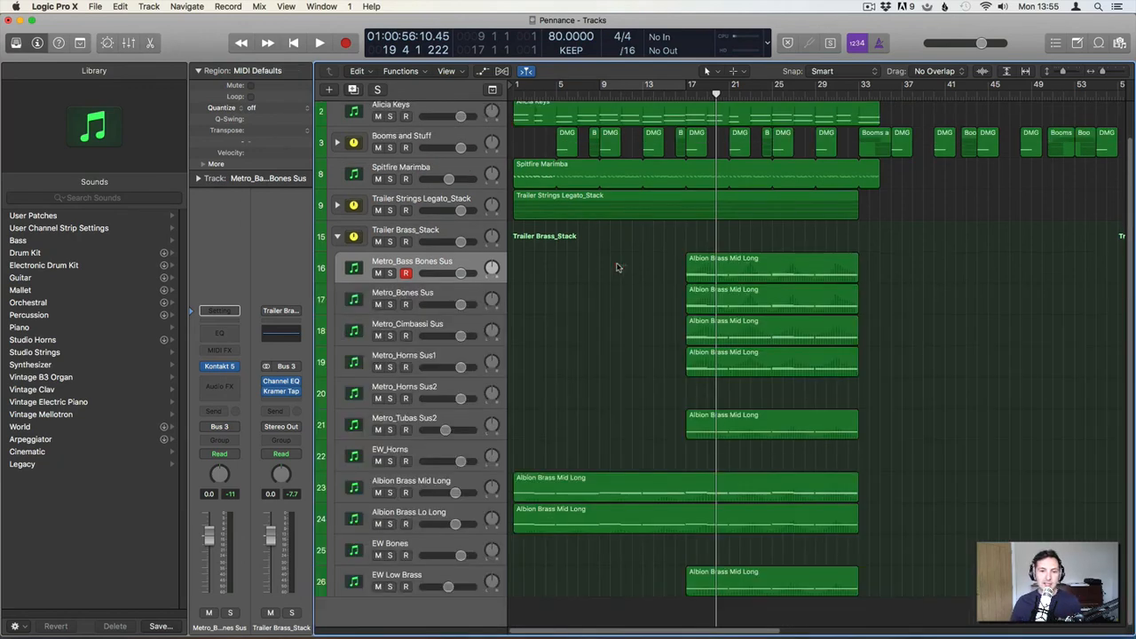
# Delete the four regions on Metro_Bass Bones Sus, Metro_Bones Sus, Metro_Cimbassi Sus and Metro_Horns Sus1.
pyautogui.click(338, 237)
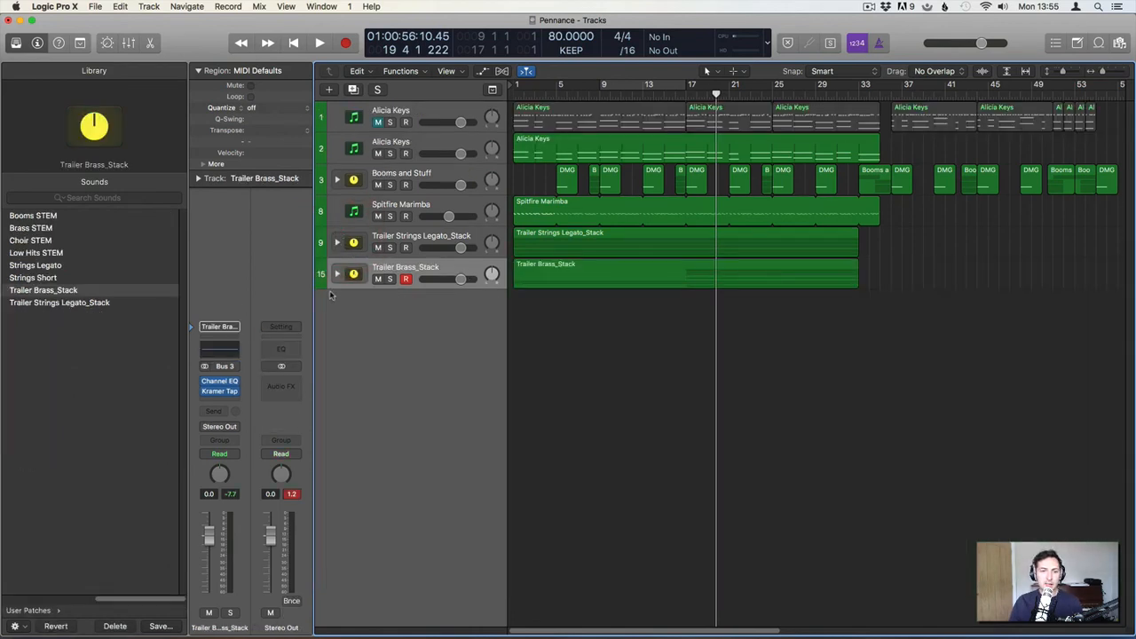
pyautogui.click(338, 274)
pyautogui.moveTo(765, 282); pyautogui.dragTo(838, 420)
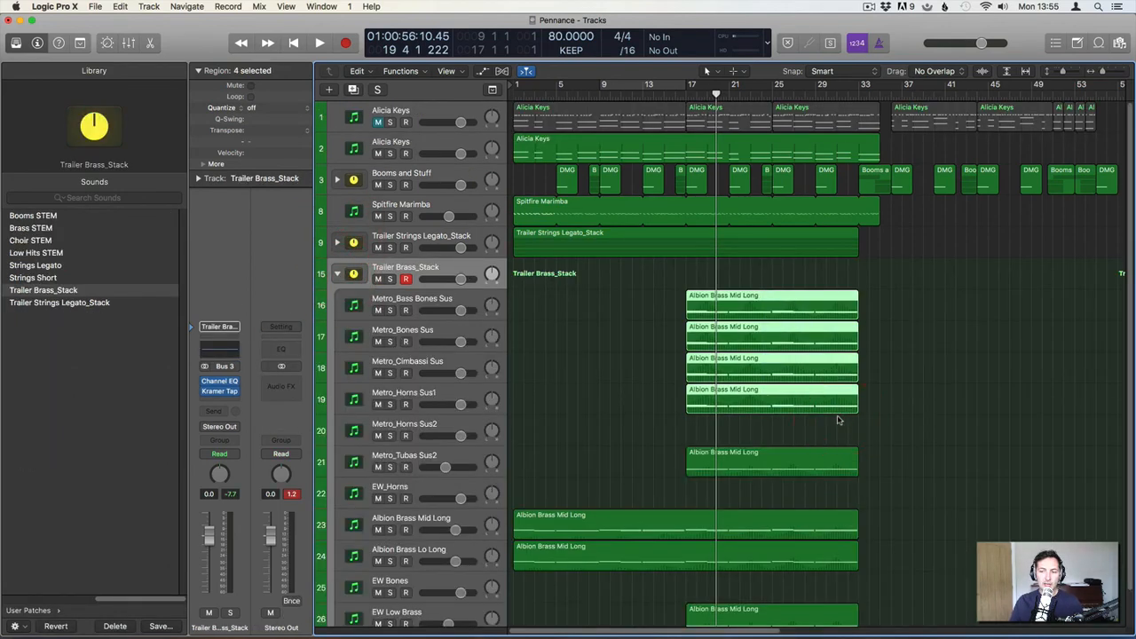
pyautogui.press('Delete')
# Play the arrangement from just before bar 17, collapse Trailer Brass_Stack, and stop playback.
pyautogui.click(684, 93)
pyautogui.press('space')
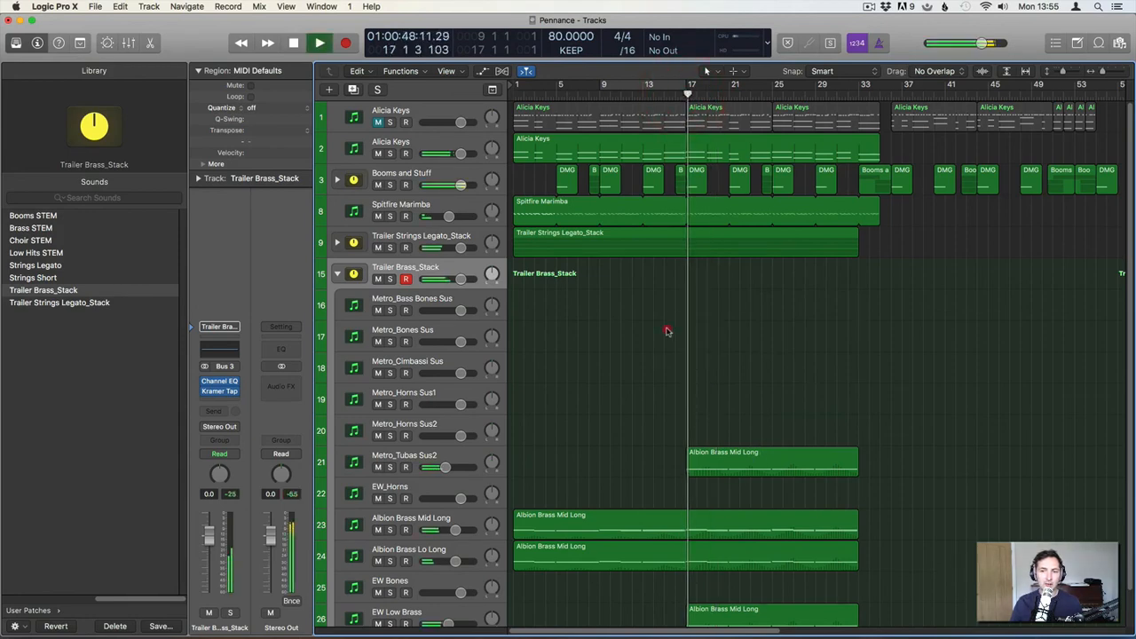
pyautogui.click(659, 322)
pyautogui.click(337, 274)
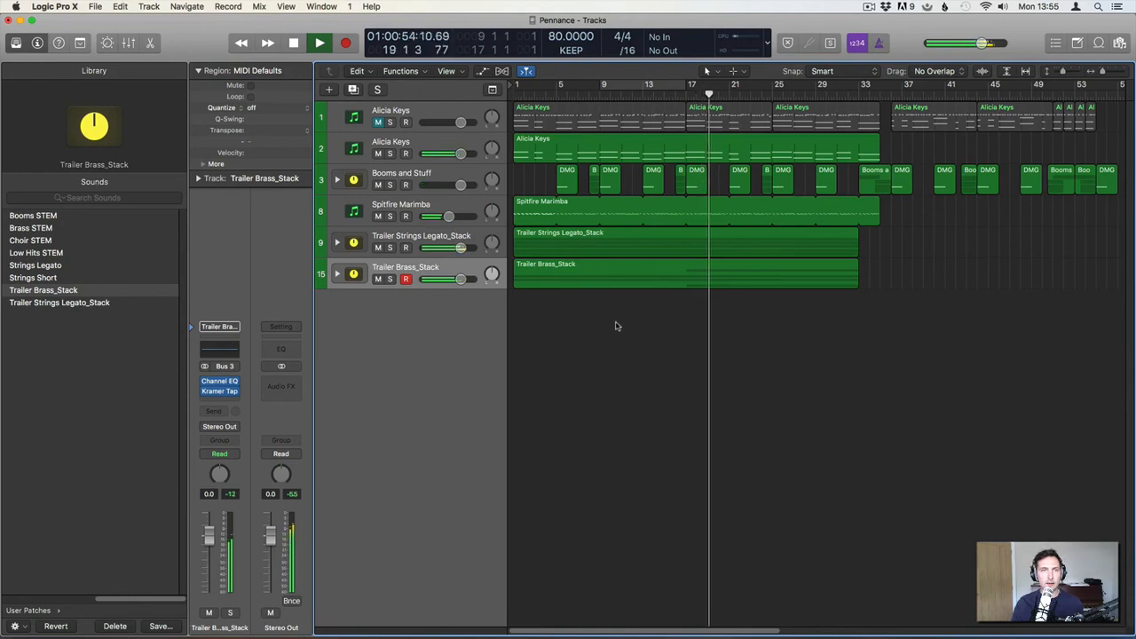
pyautogui.press('space')
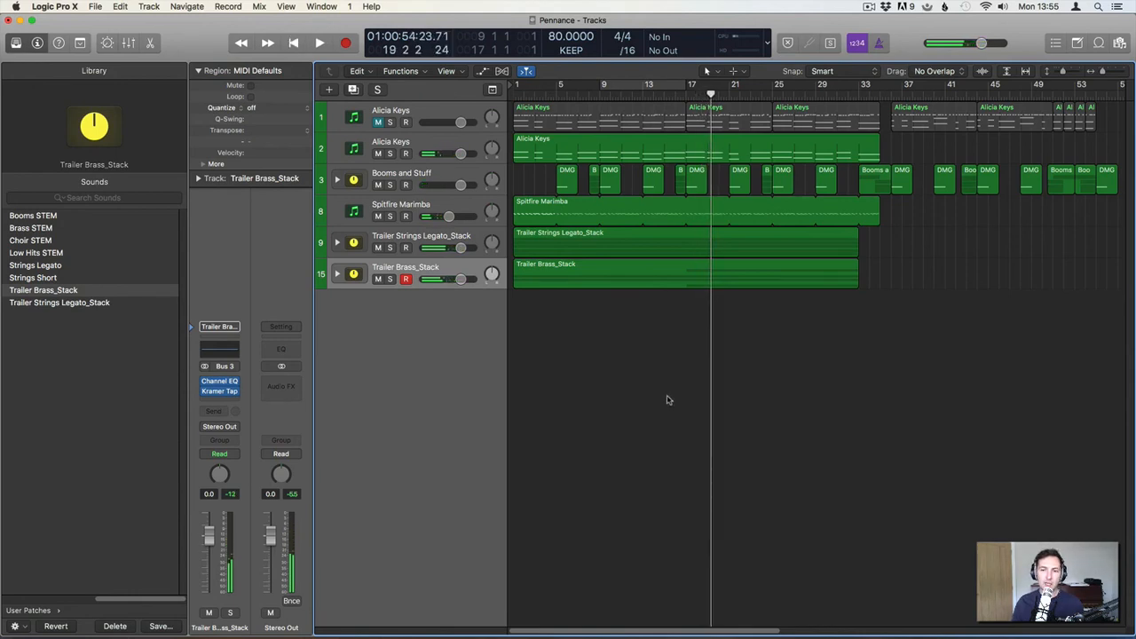